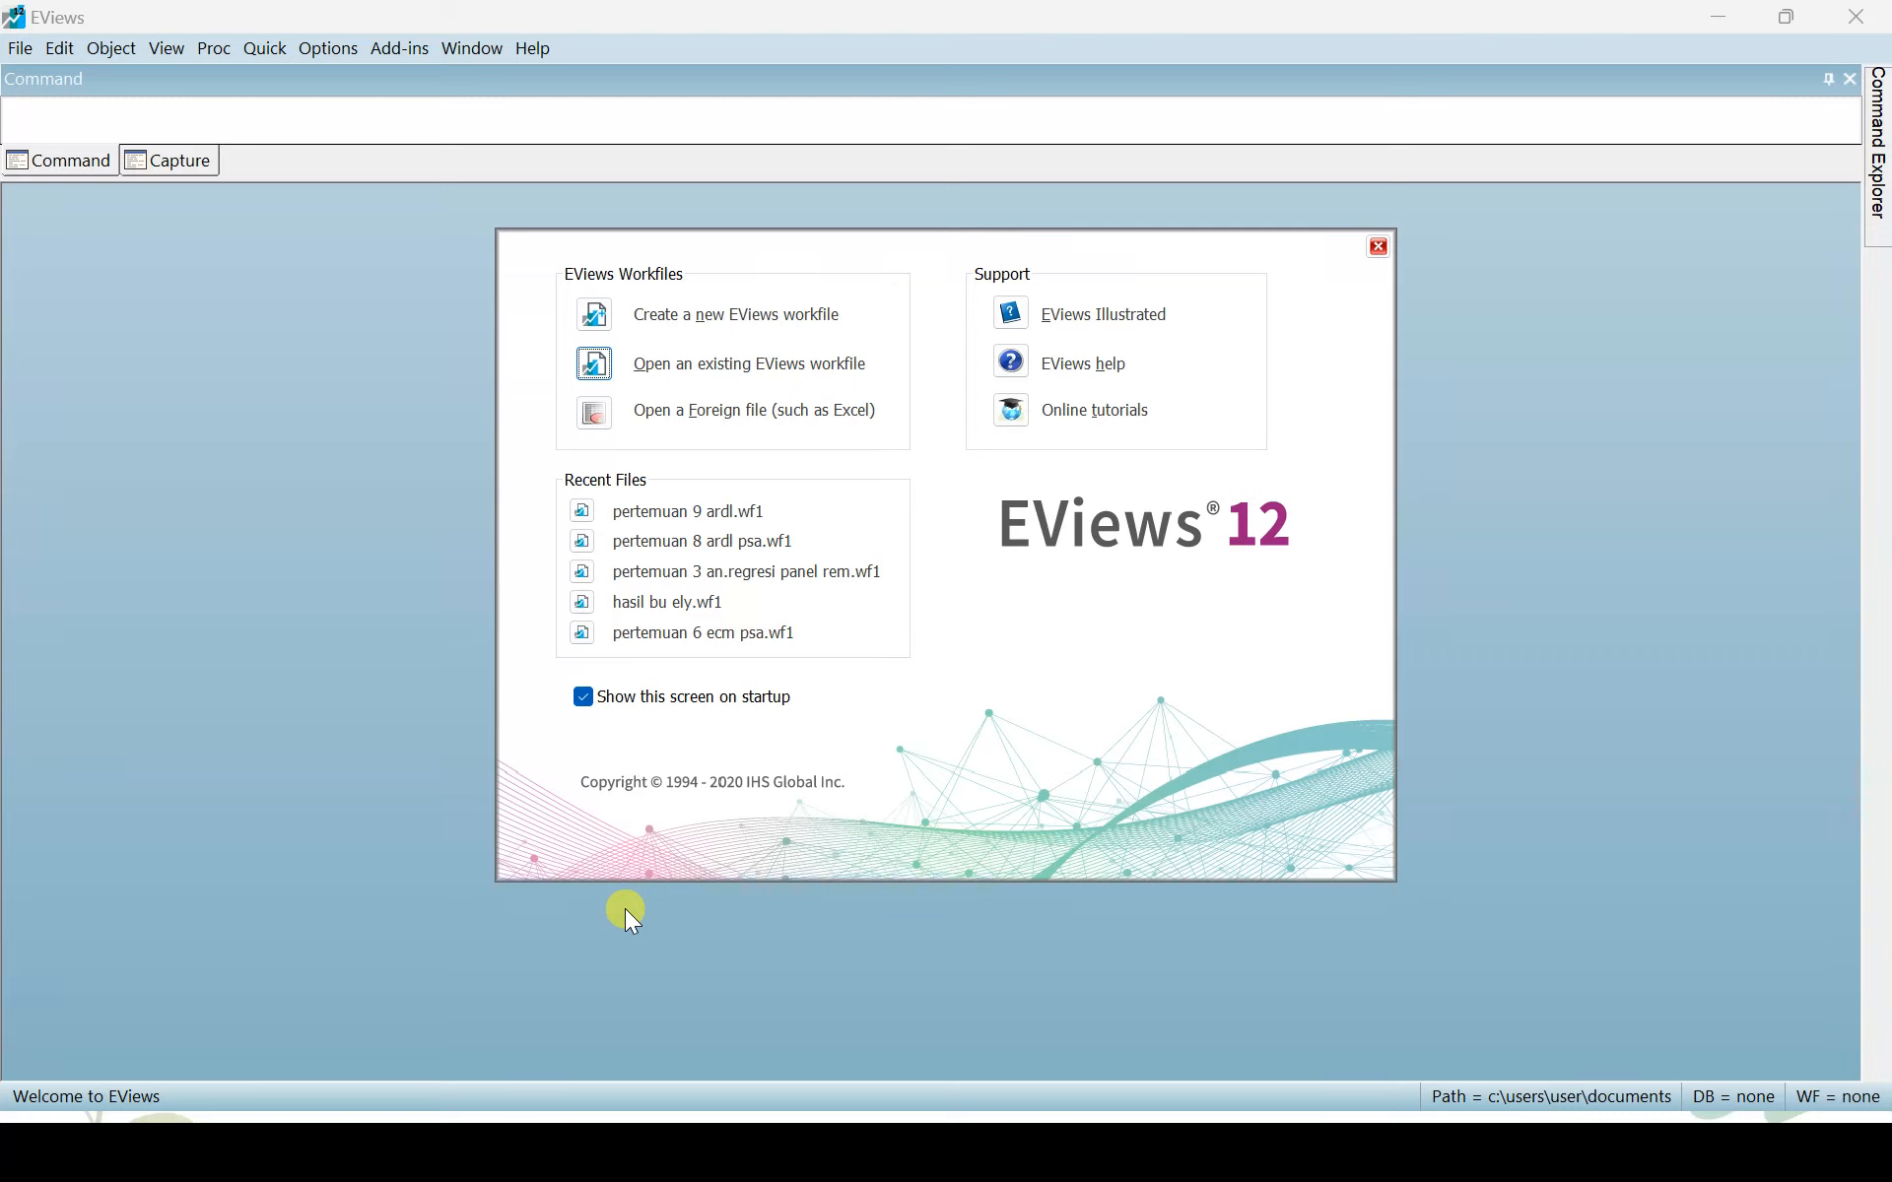
Step: Create a new dated workfile with quarterly frequency, starting in 2012 and ending in 2019
click(754, 316)
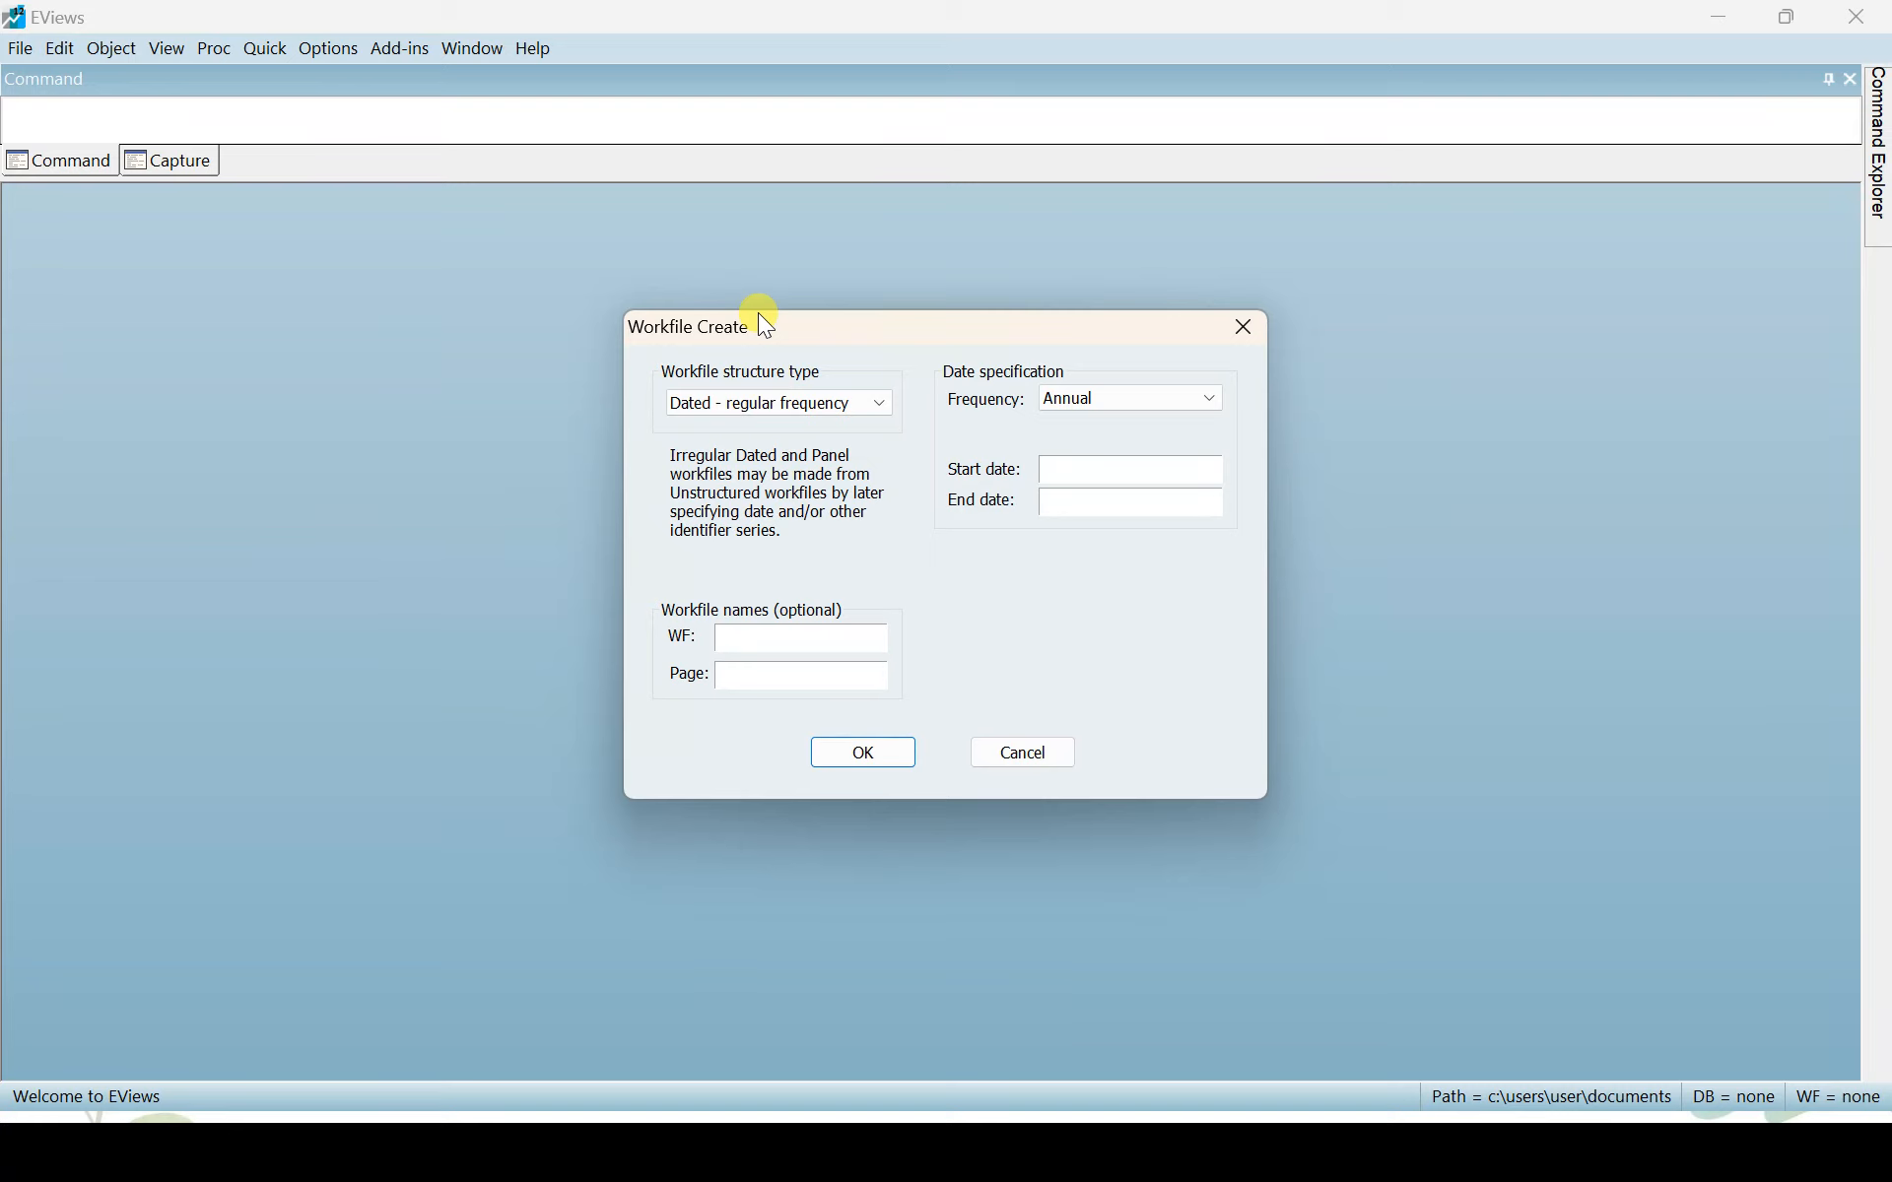
click(1082, 400)
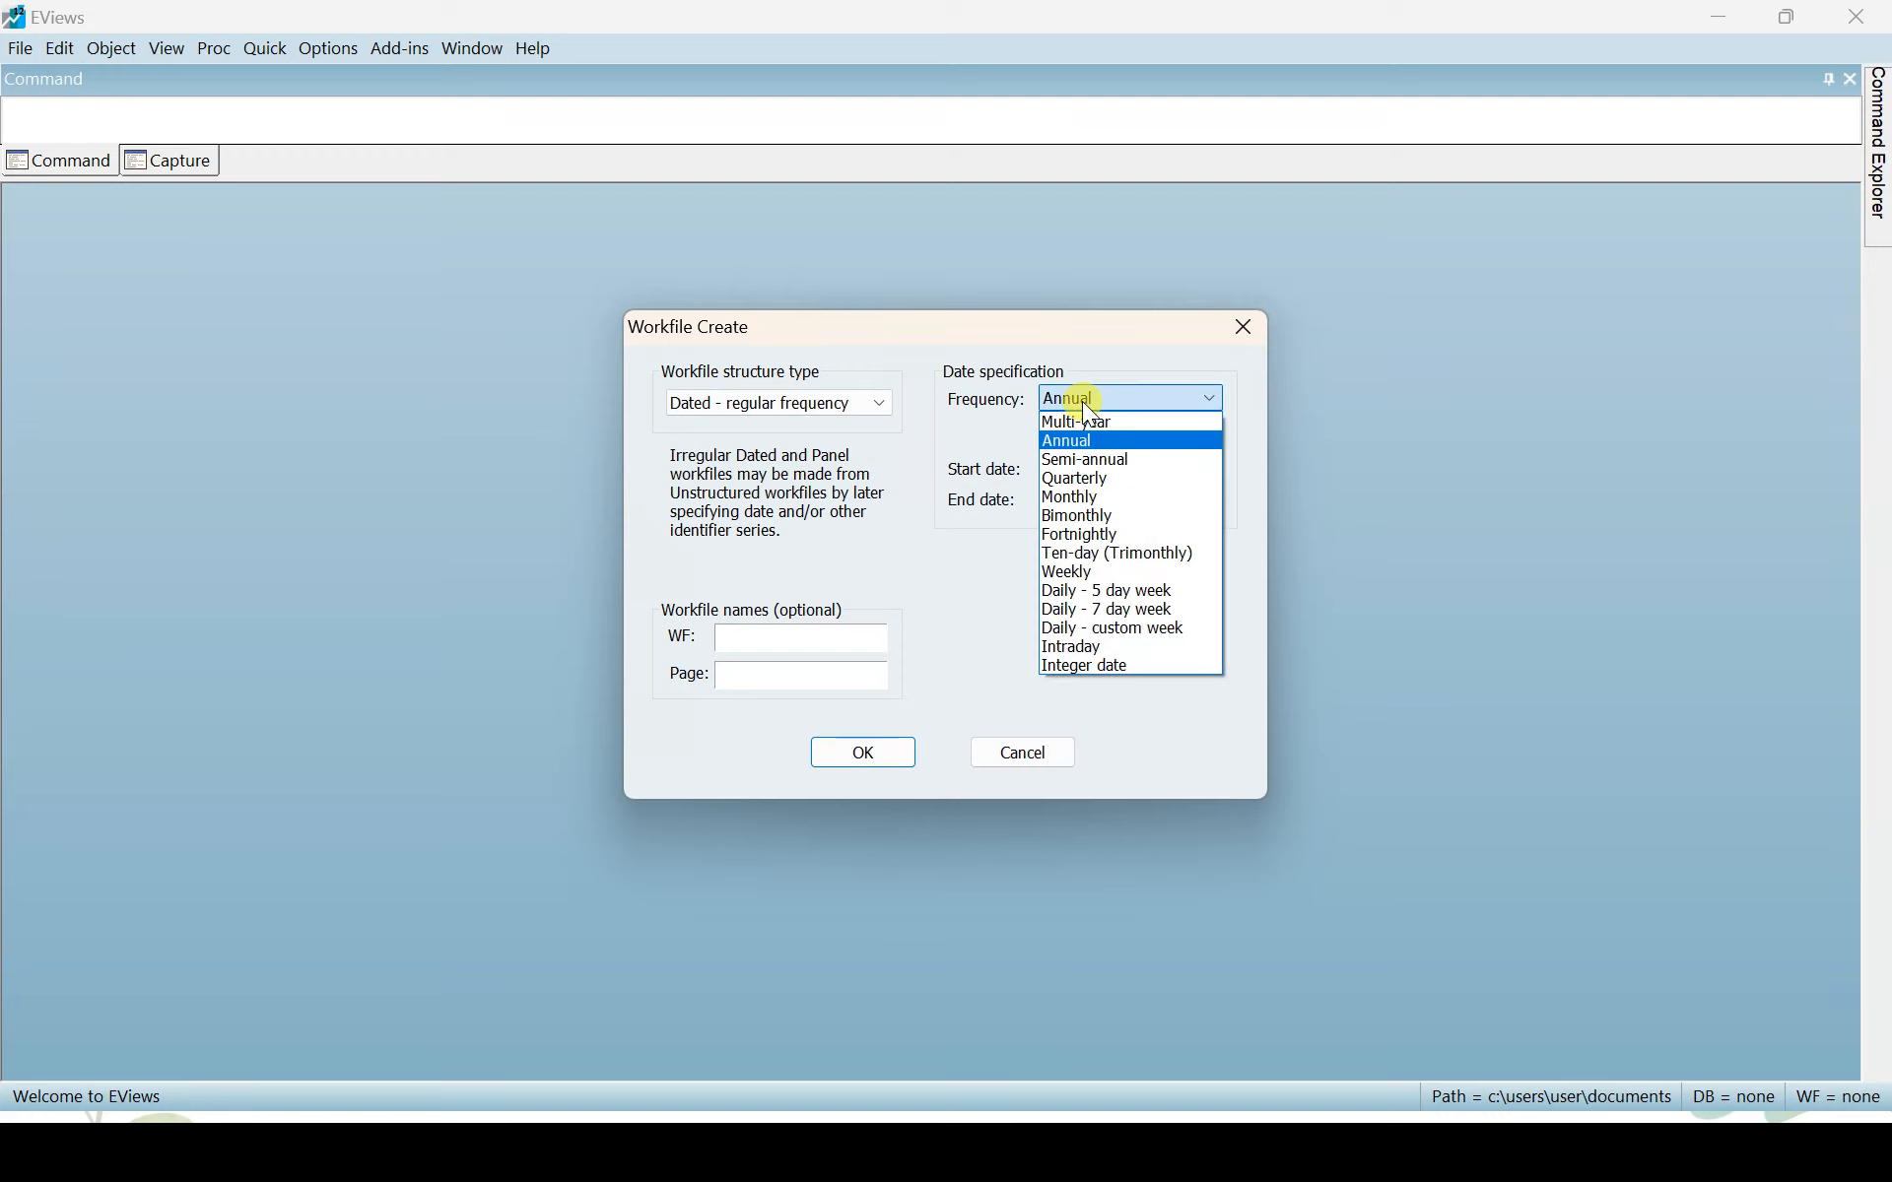
click(1096, 483)
click(1095, 483)
text(2012)
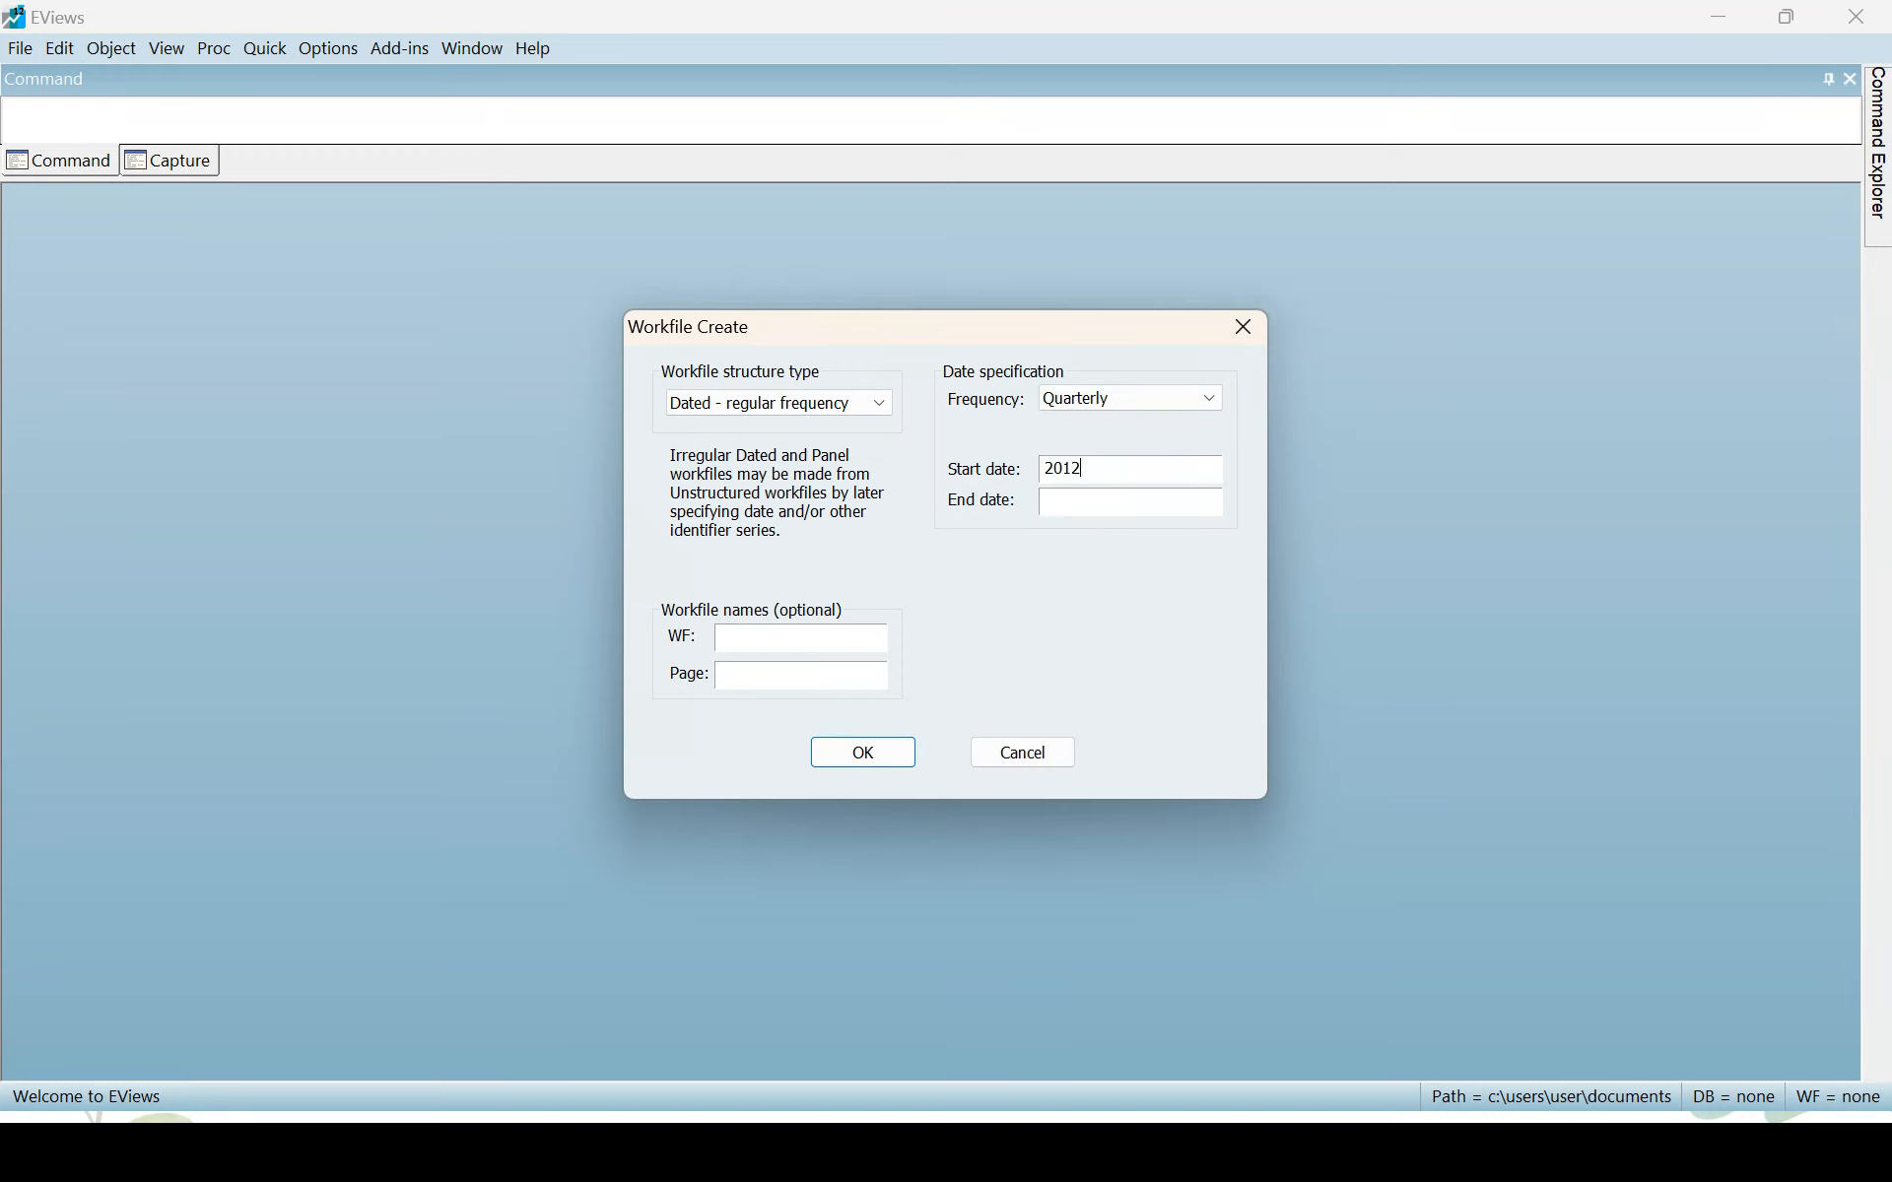
key(Tab)
text(2019)
click(871, 753)
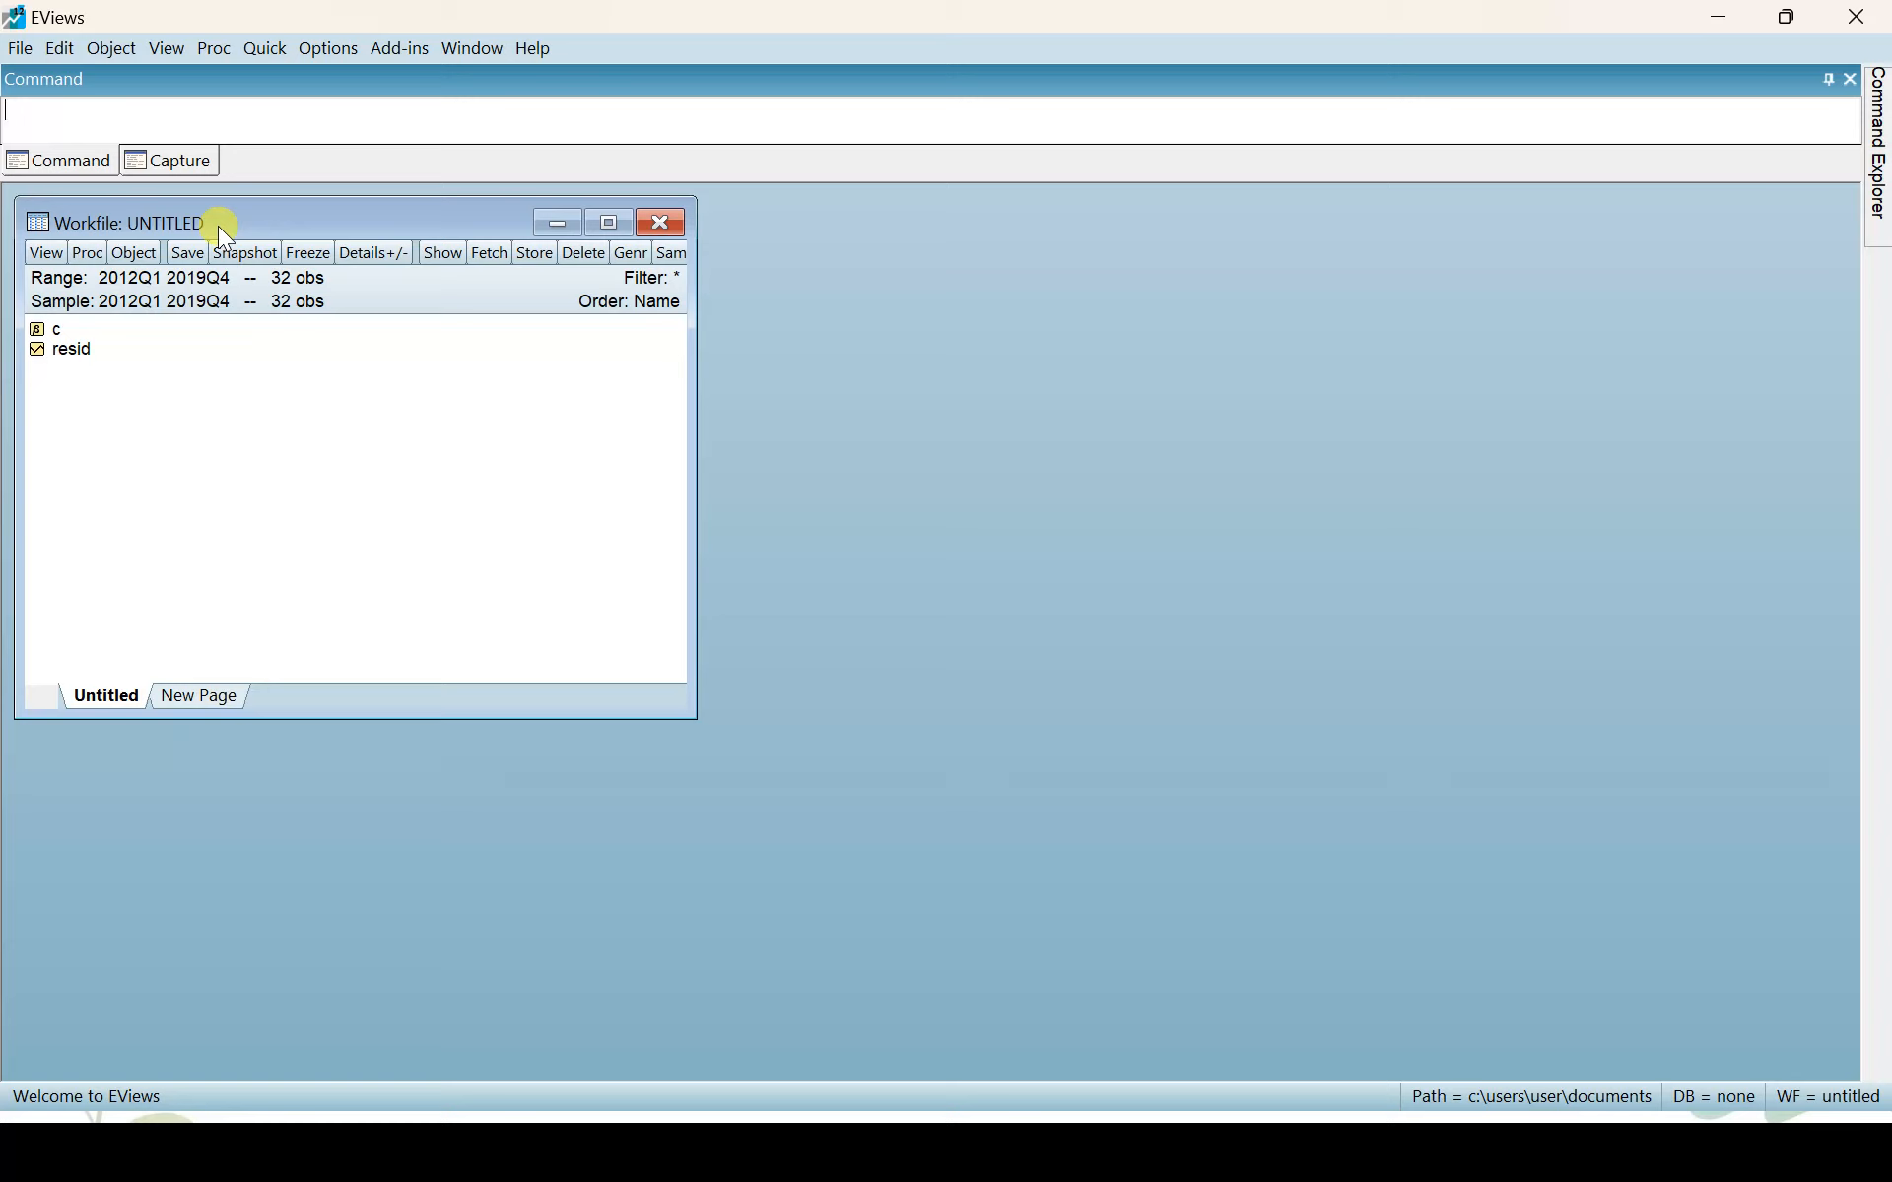
Step: Paste the copied NPF, BOPO and INFLASI data with headers into a new empty group, and place its window beside the workfile
click(257, 54)
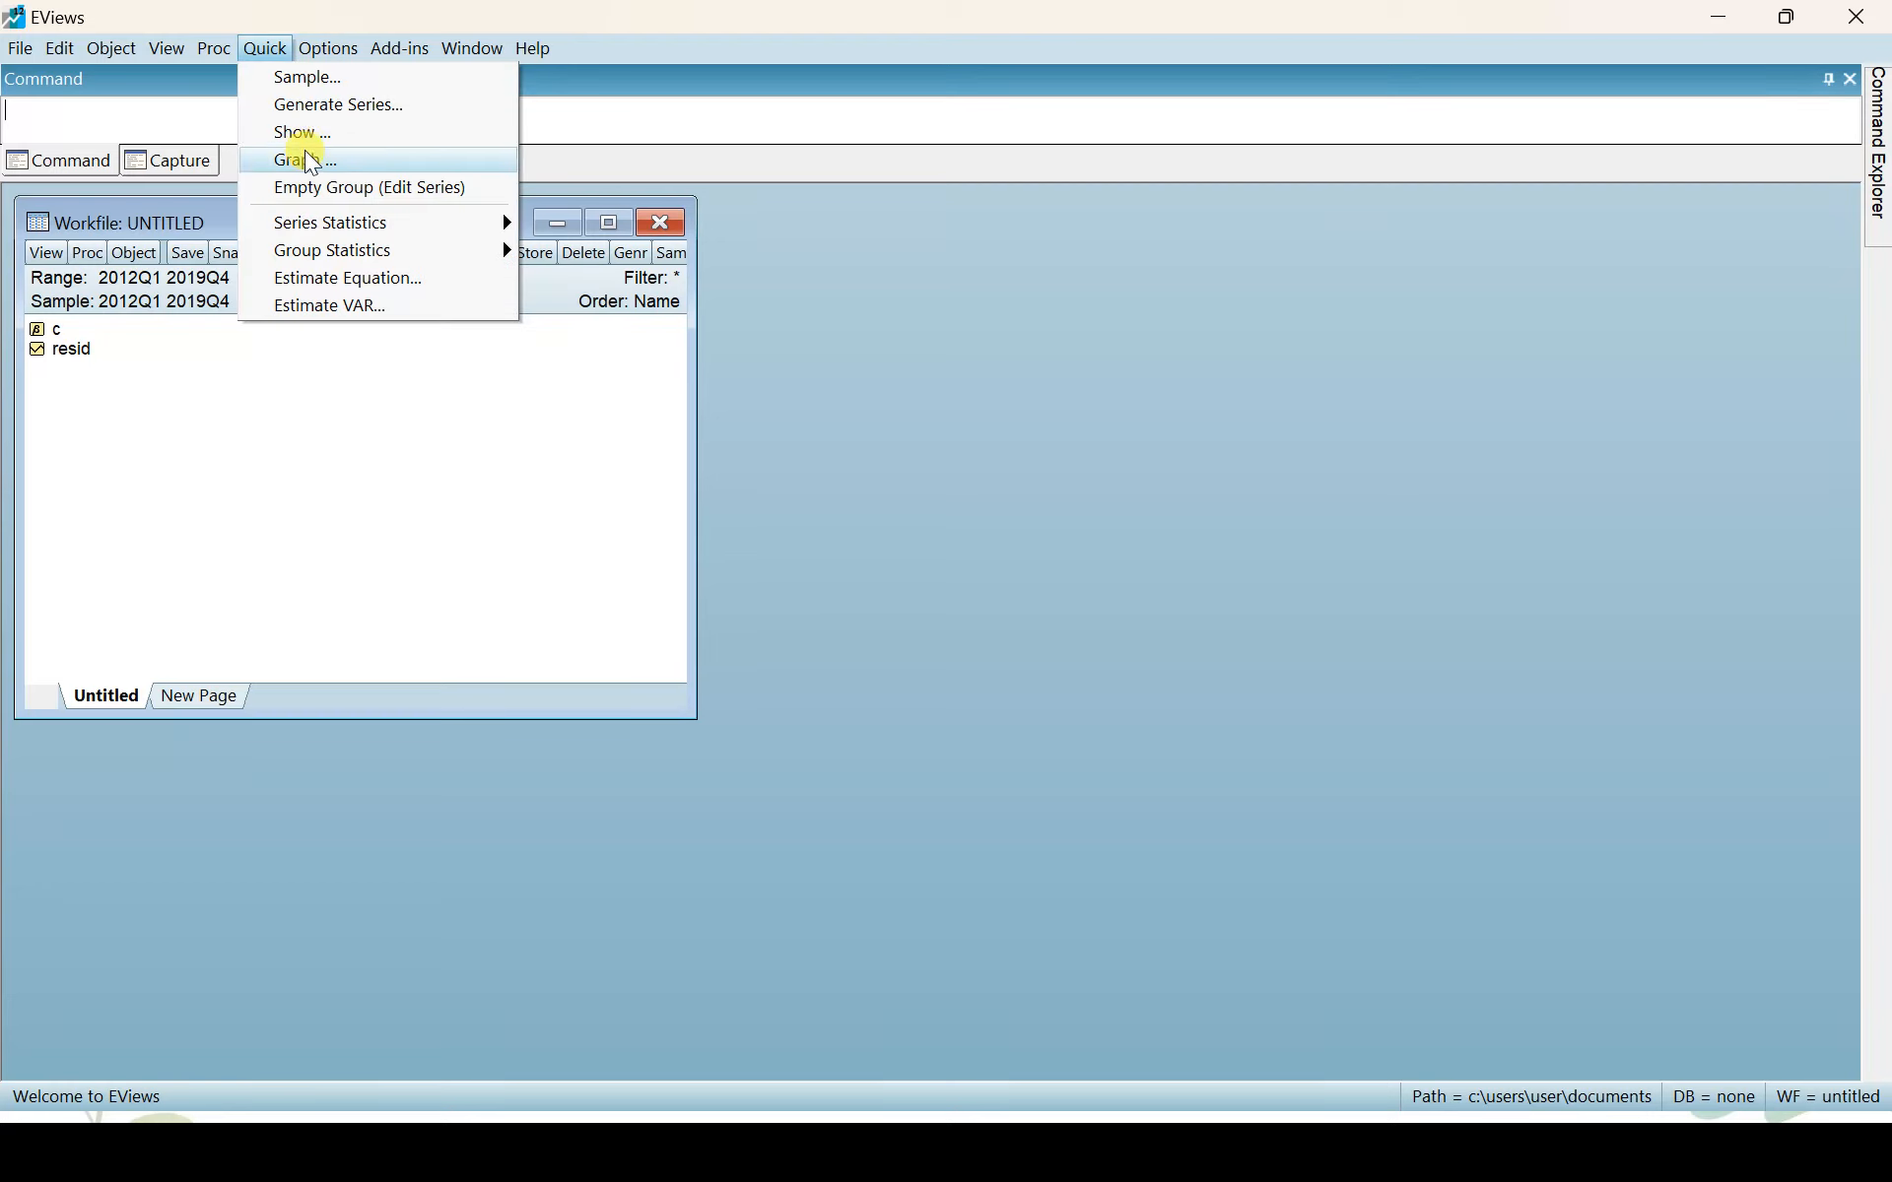
click(314, 187)
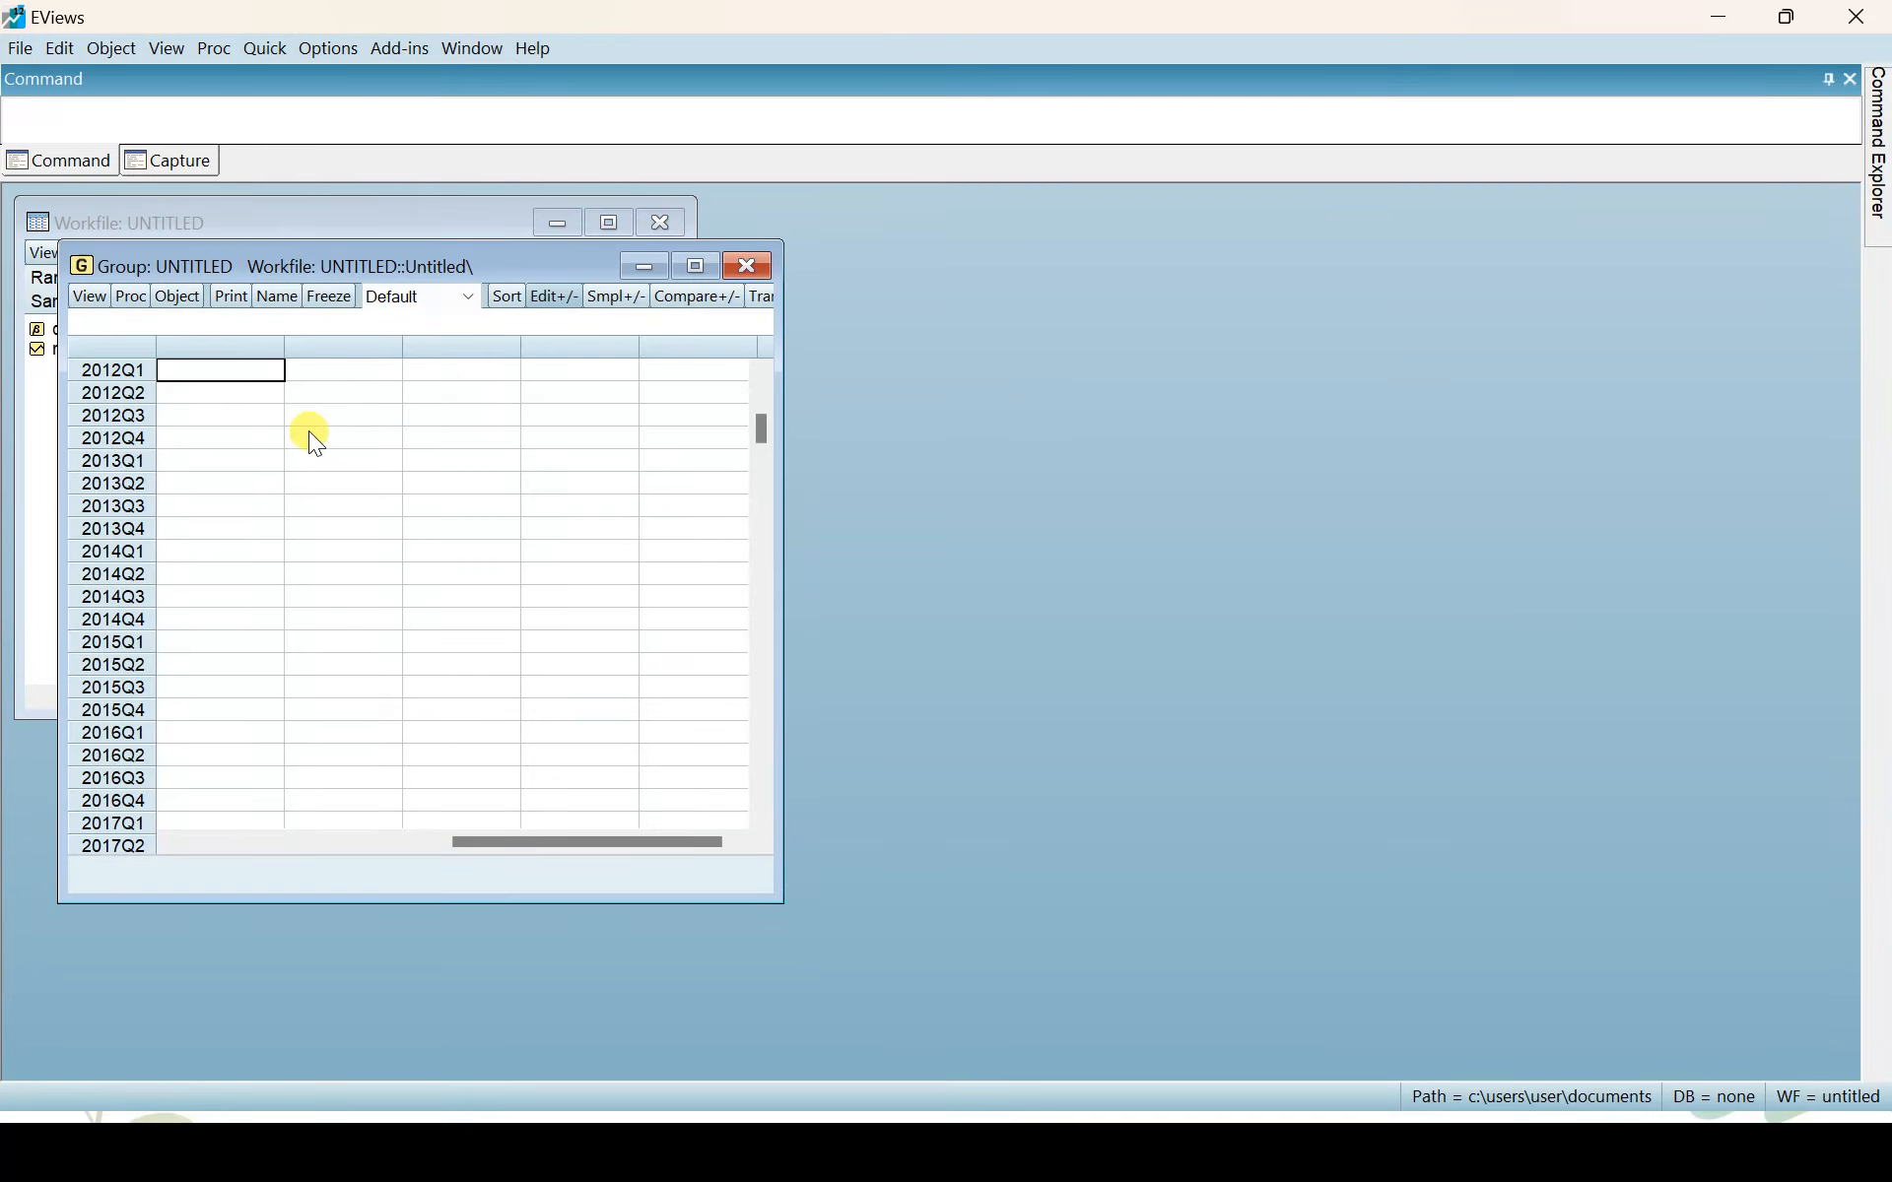
scroll(310, 430, up, 1)
click(242, 376)
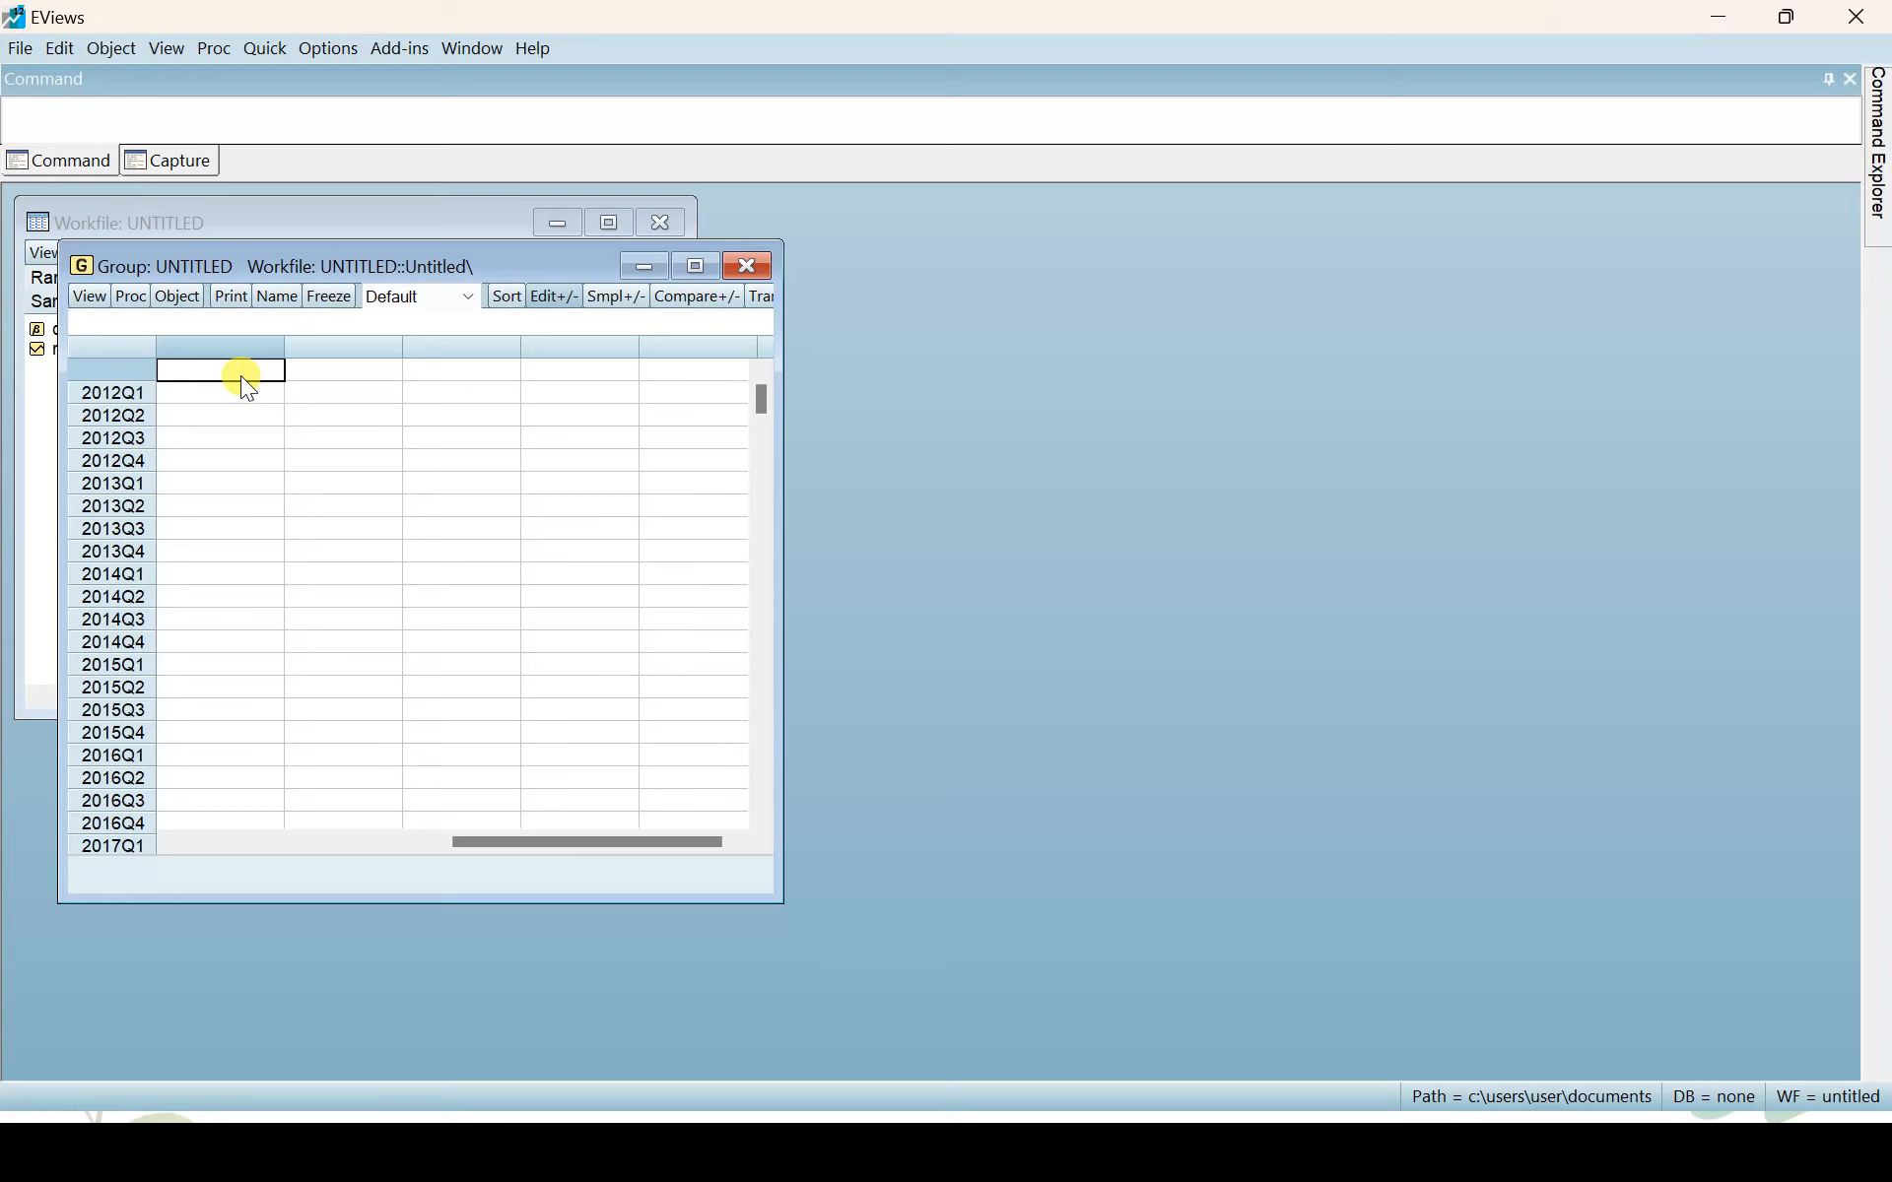
key(ctrl+v)
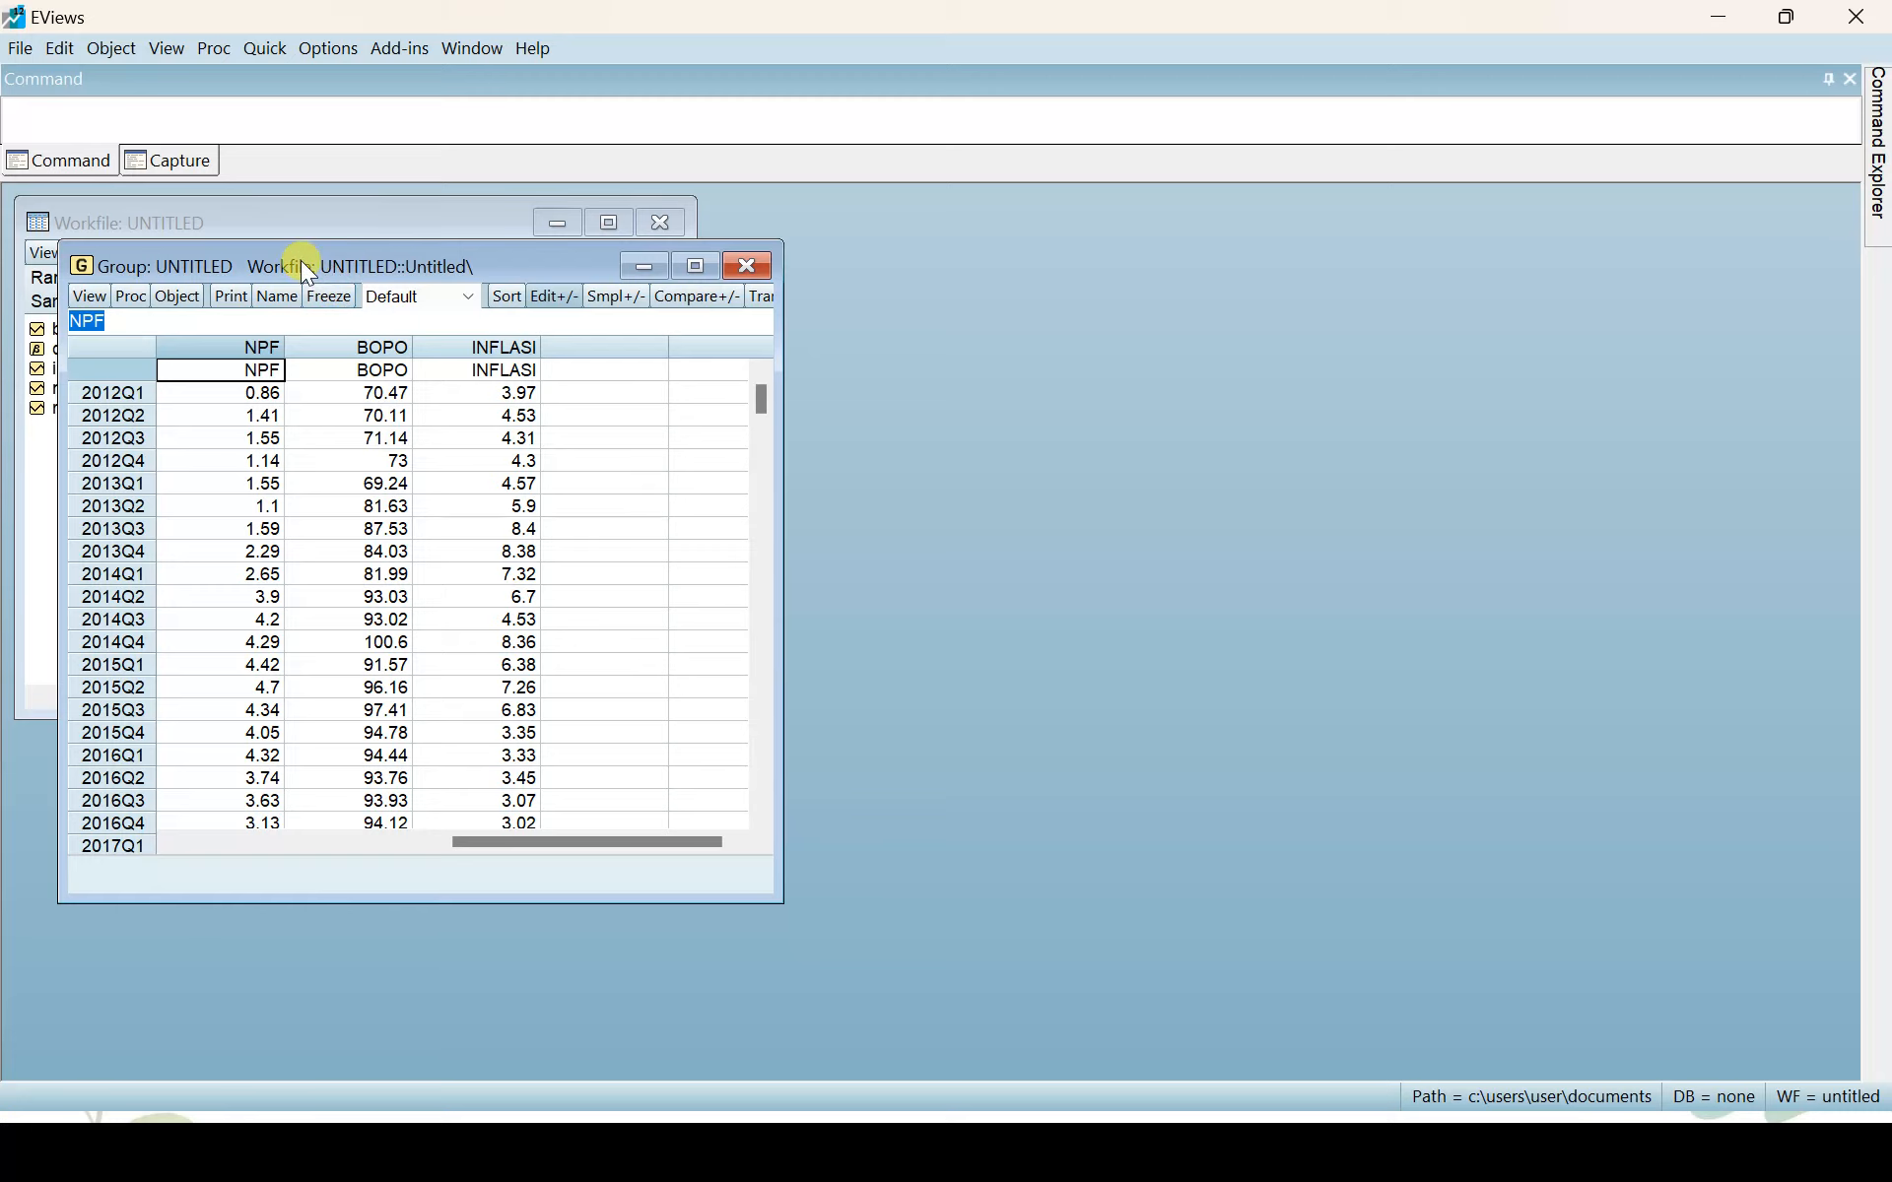
drag(300, 260, 960, 246)
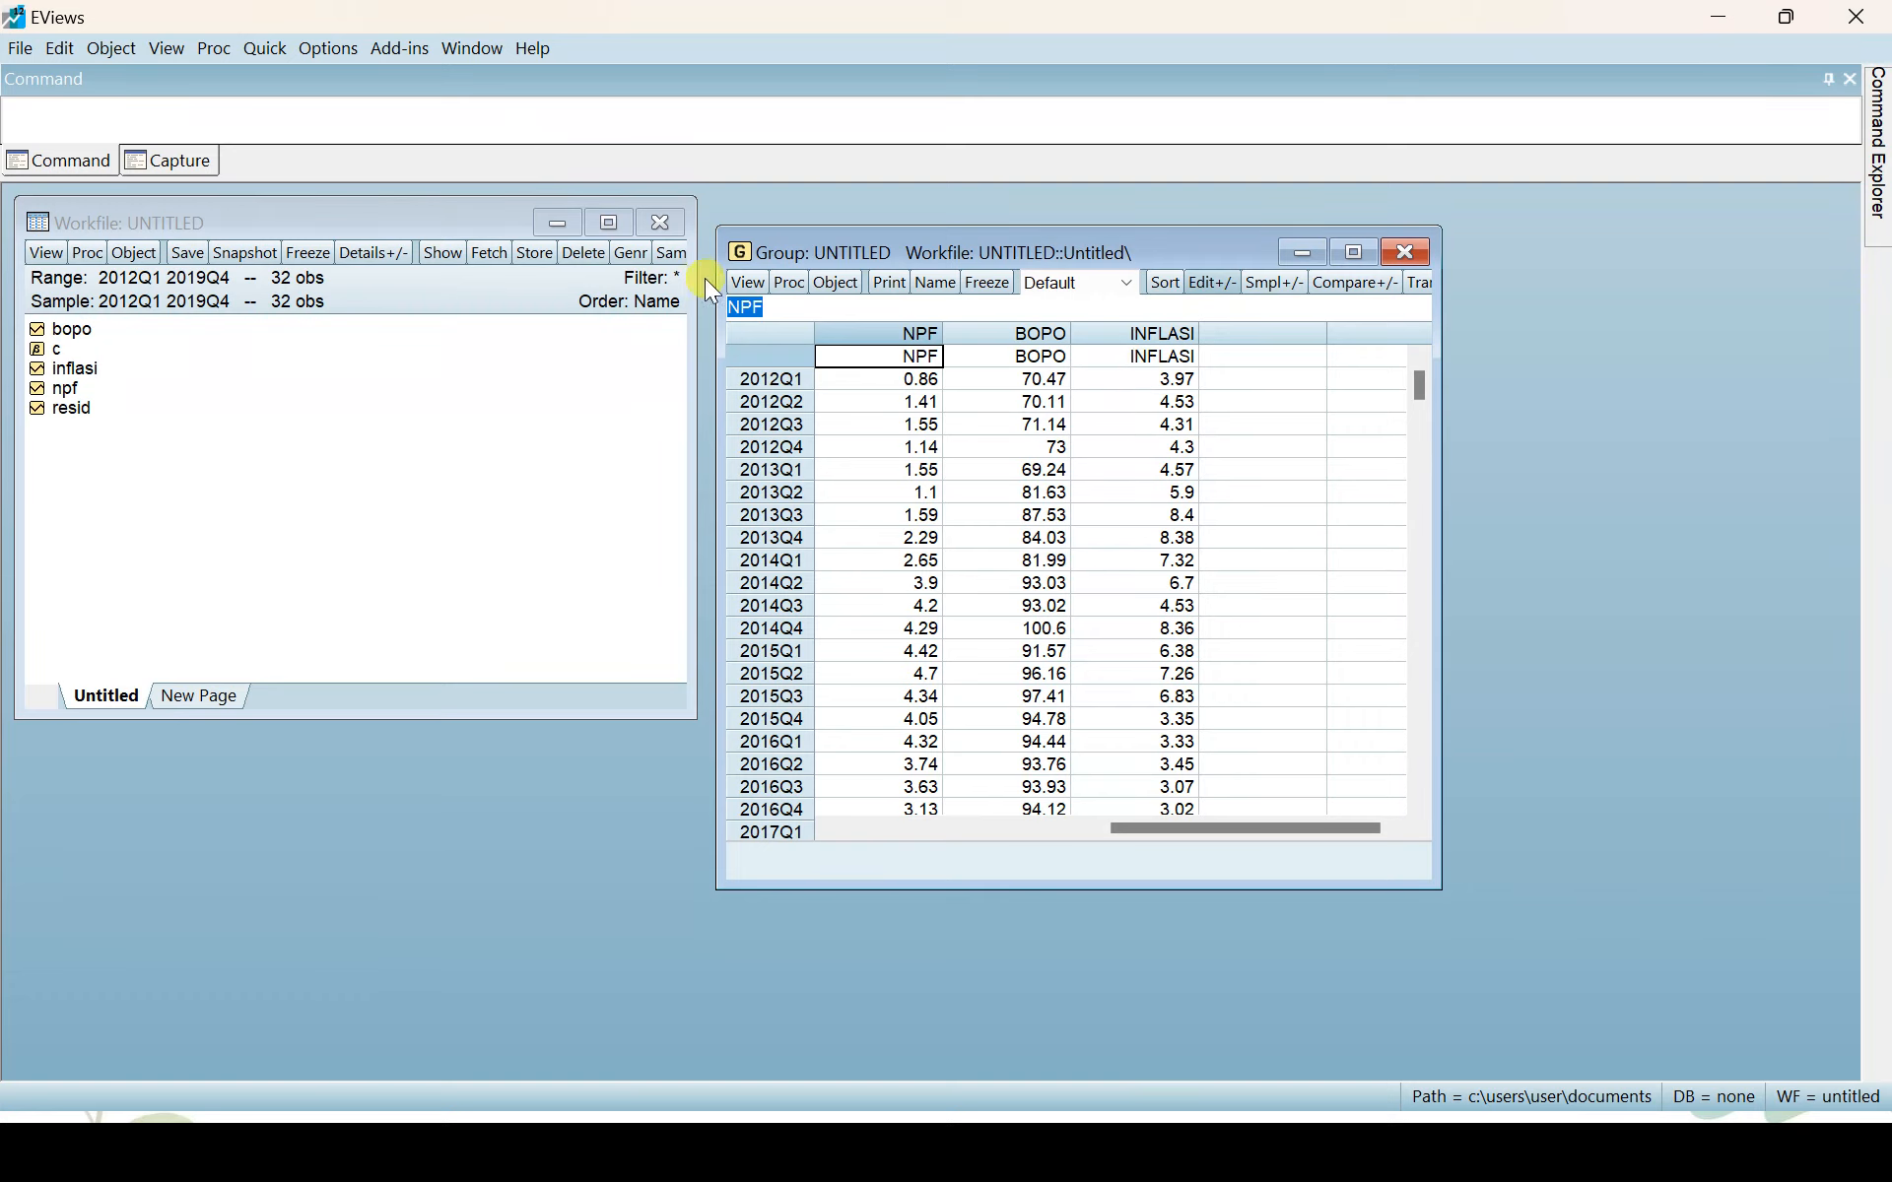
Step: Show the common-sample descriptive statistics for the NPF, BOPO and INFLASI group
click(743, 282)
mouse_move(826, 434)
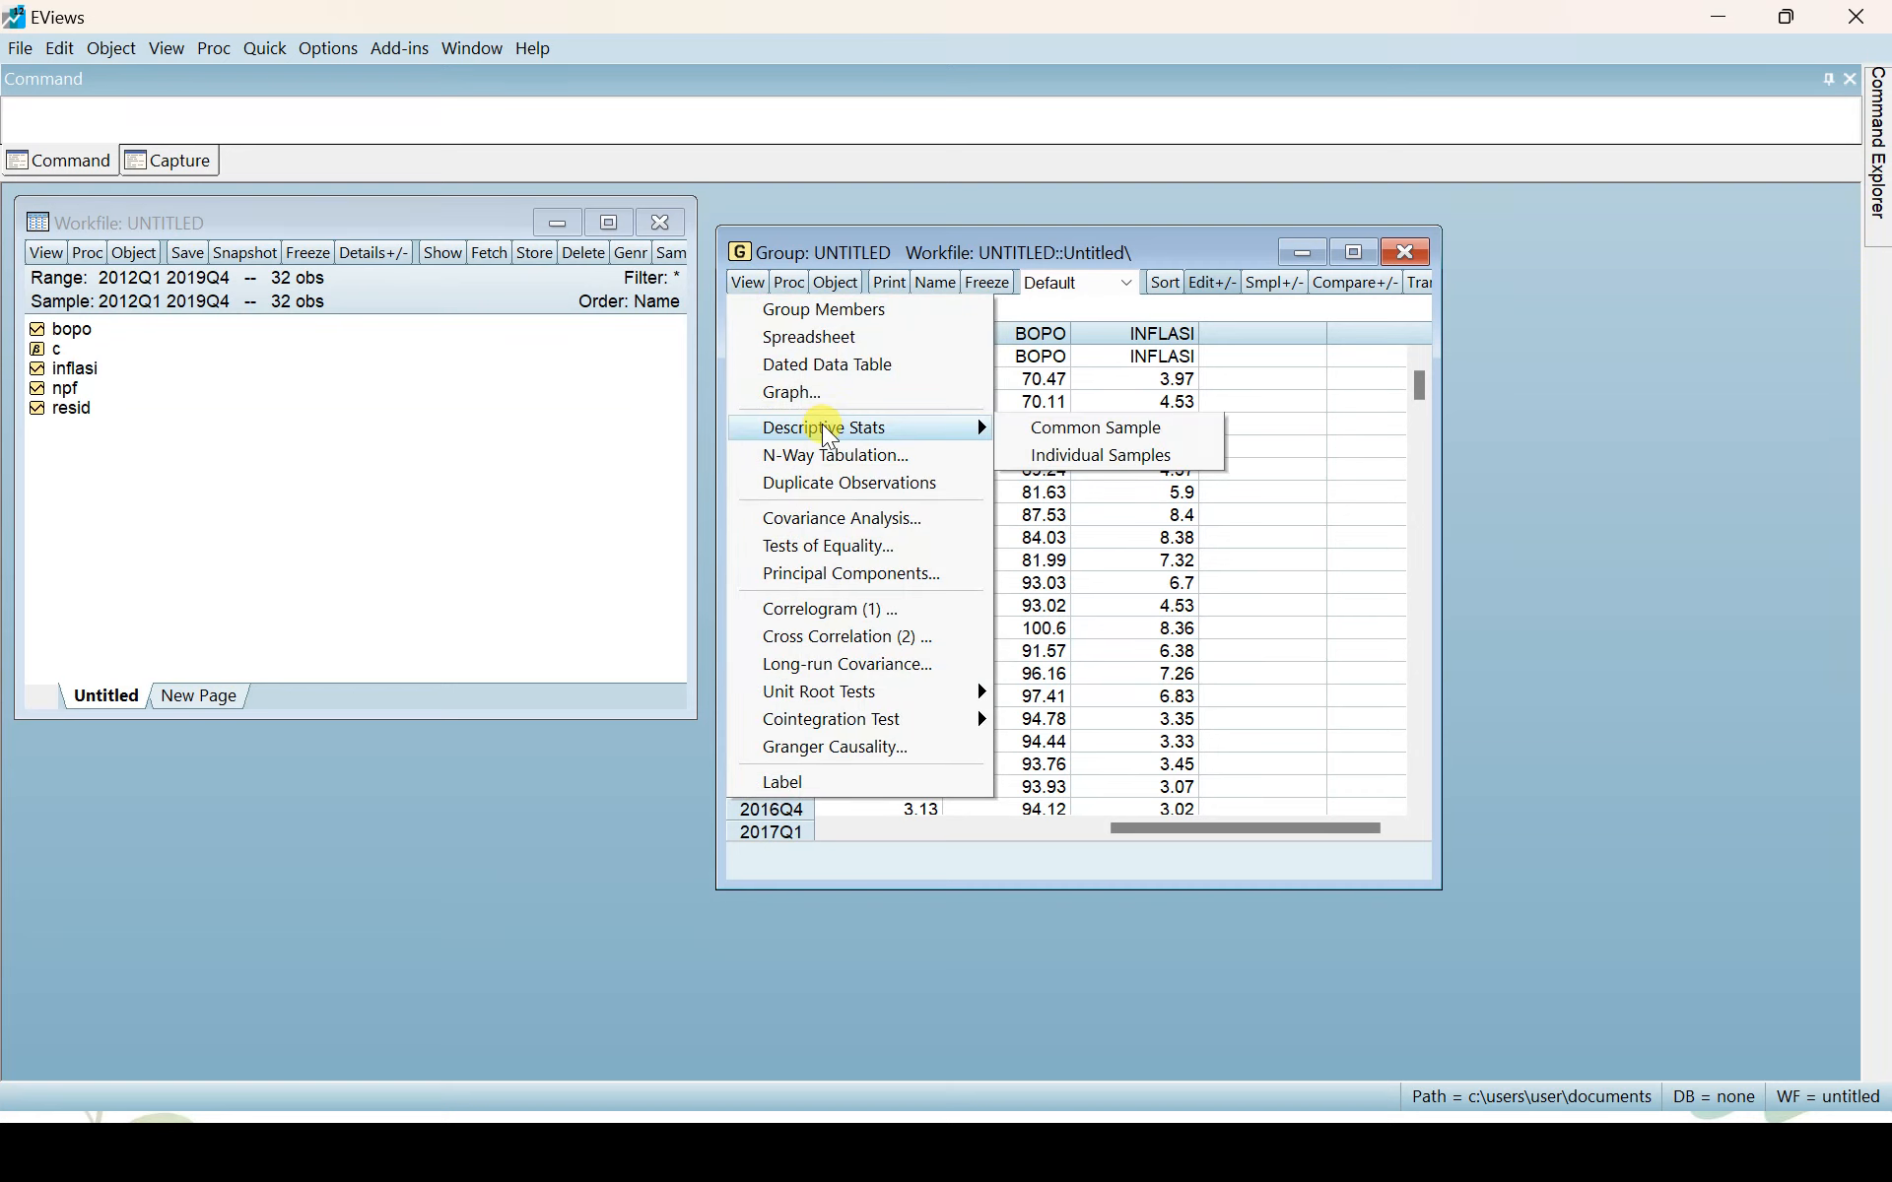
click(1052, 433)
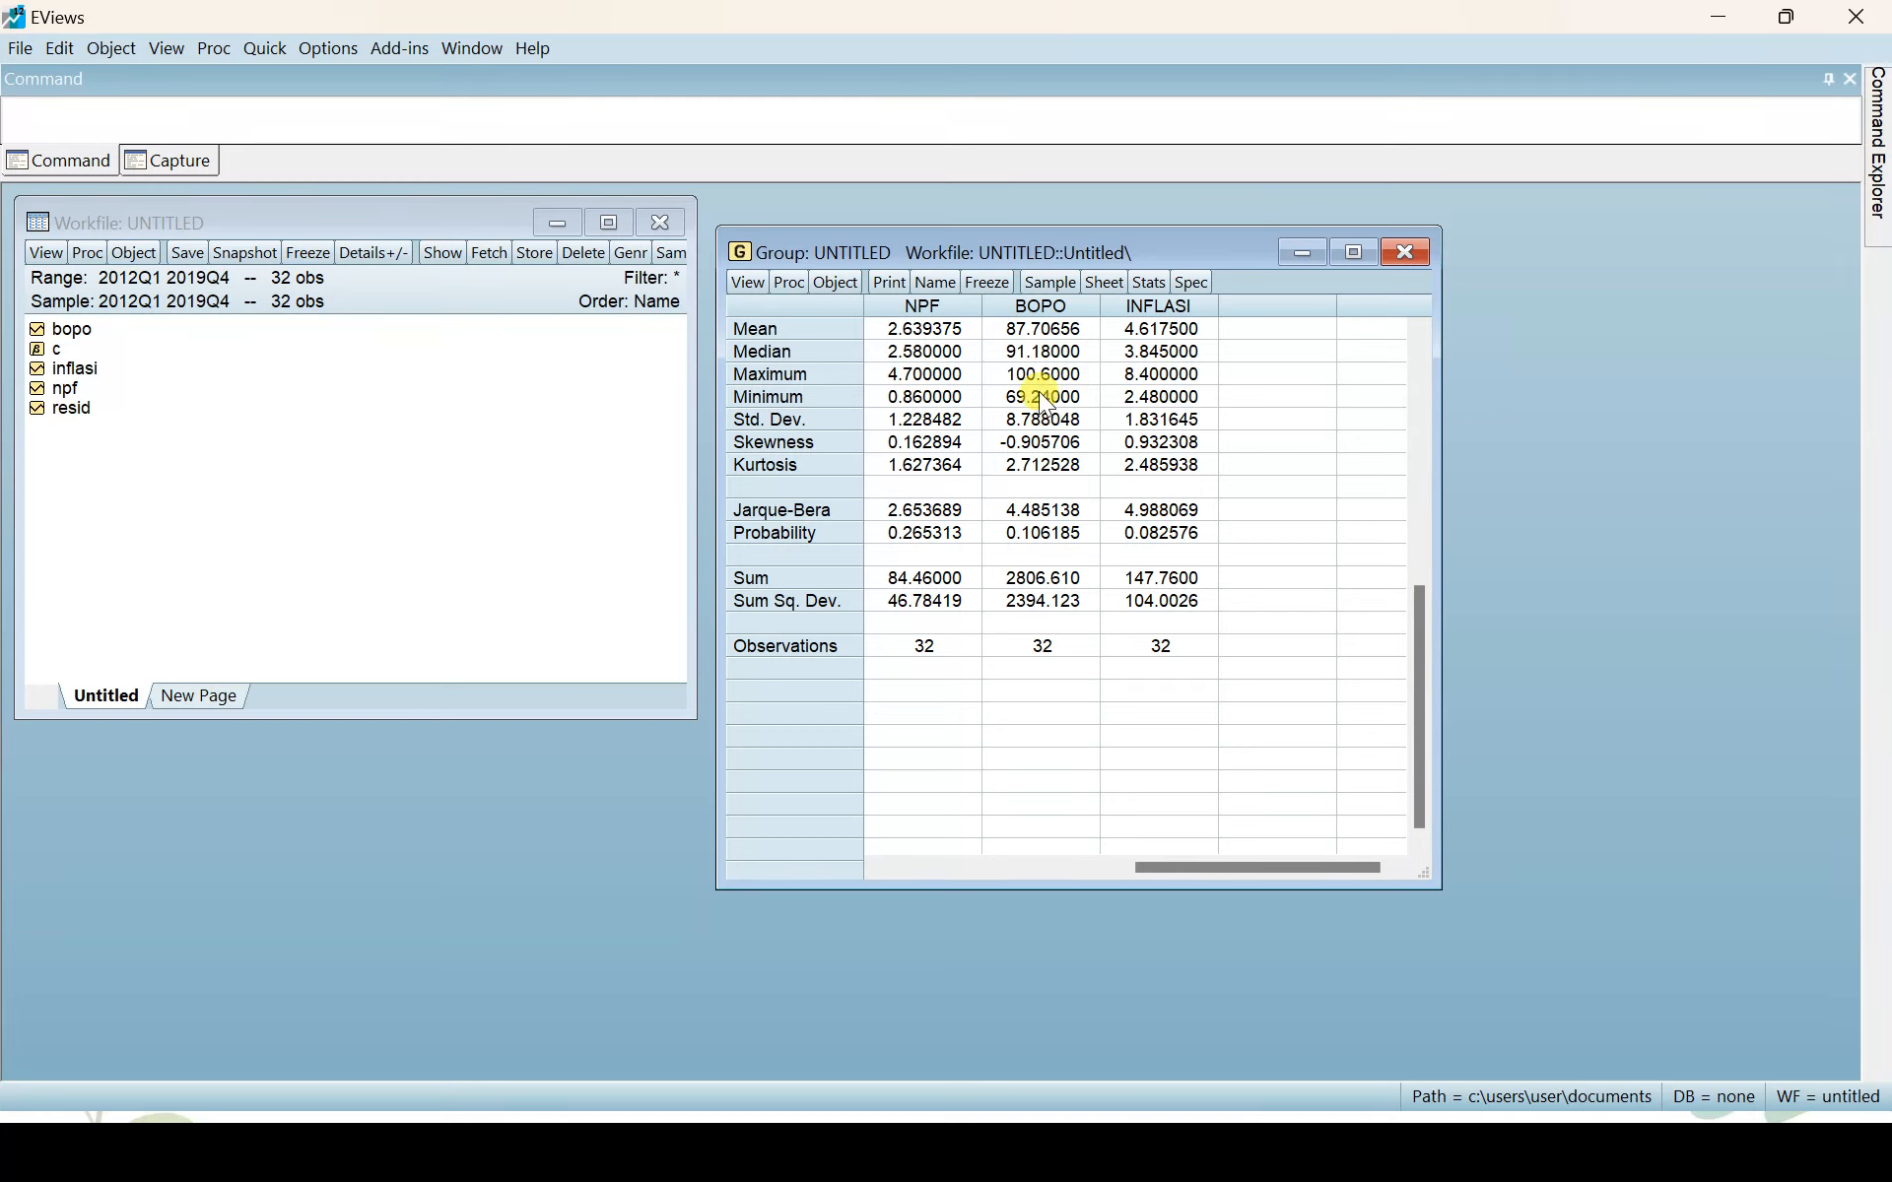
Step: Freeze the descriptive statistics as a table named _1_deskriptif and close that table
click(983, 280)
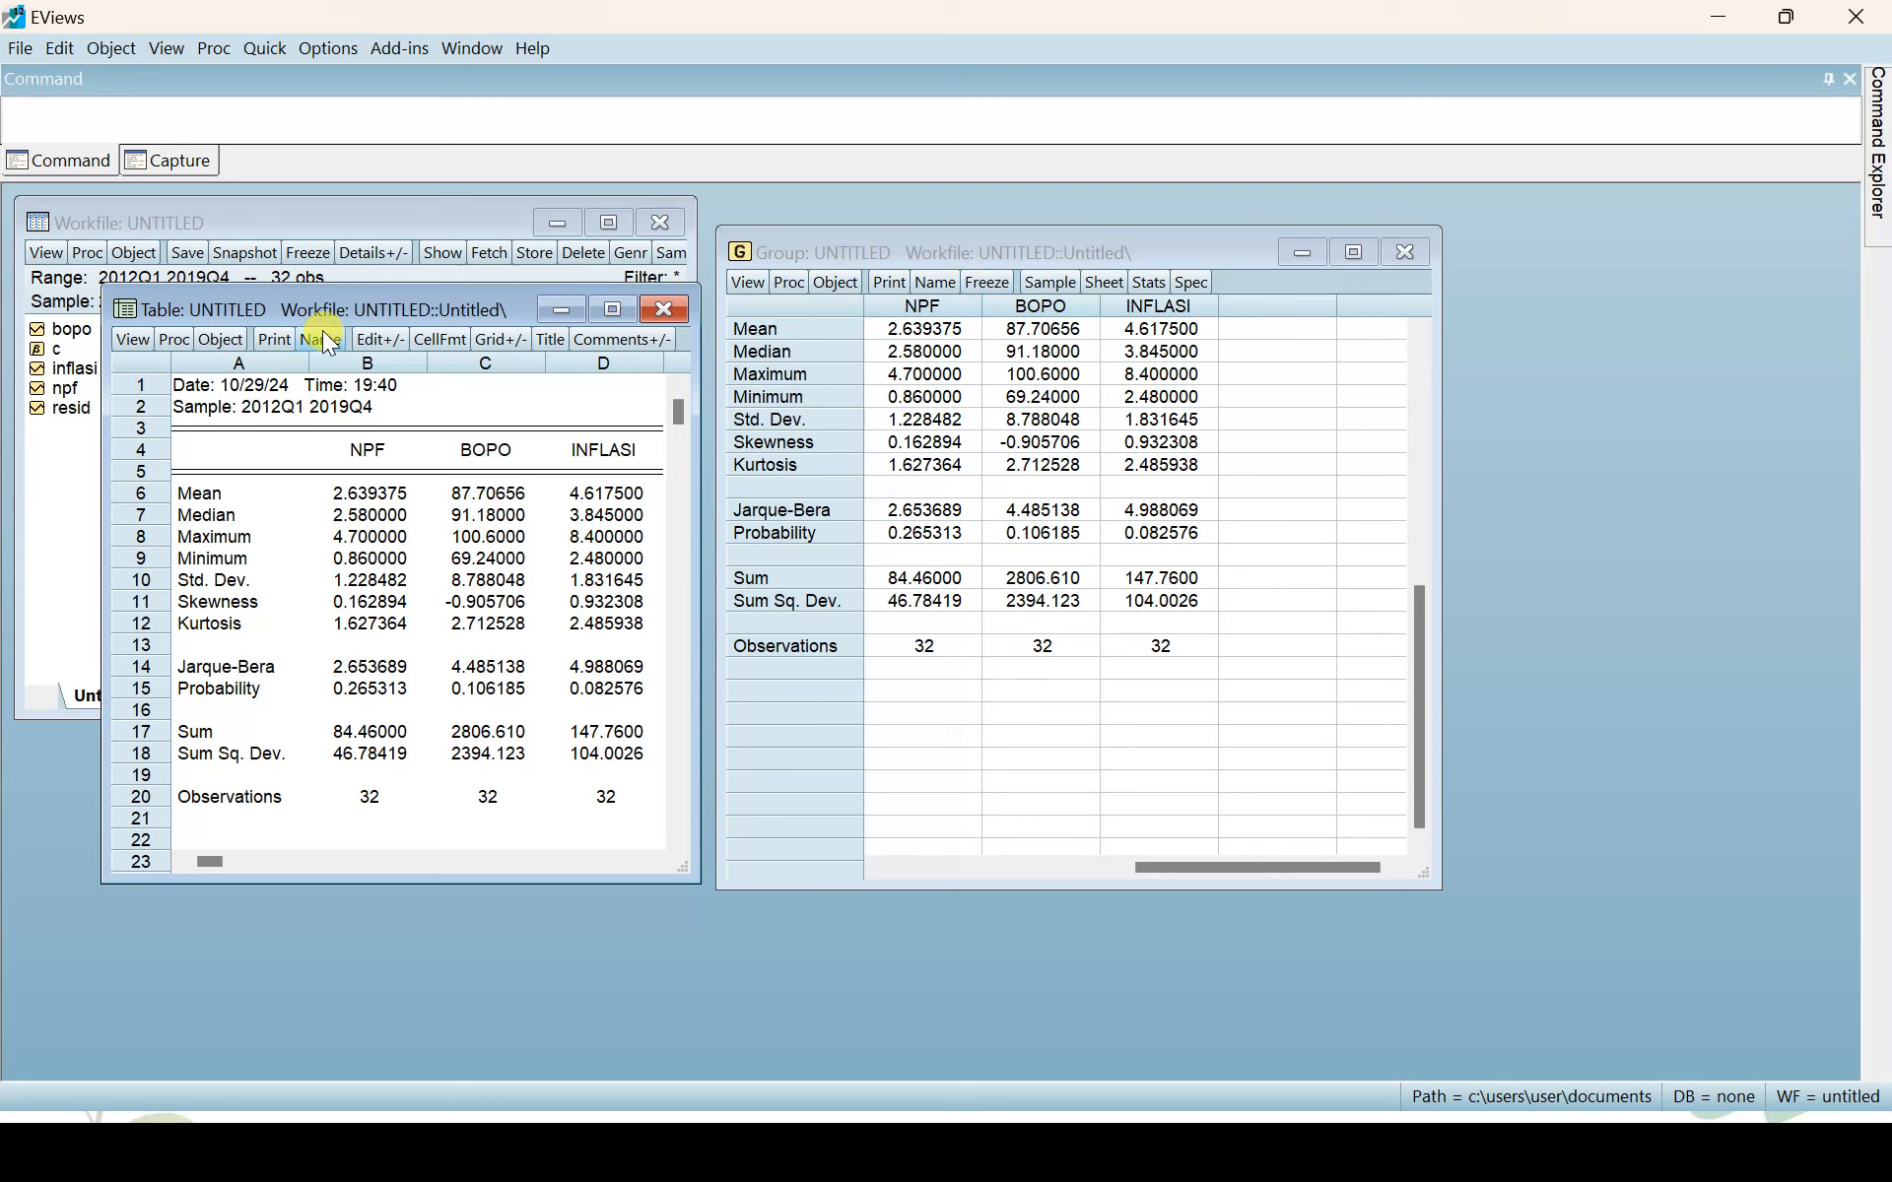
click(327, 341)
text(_1)
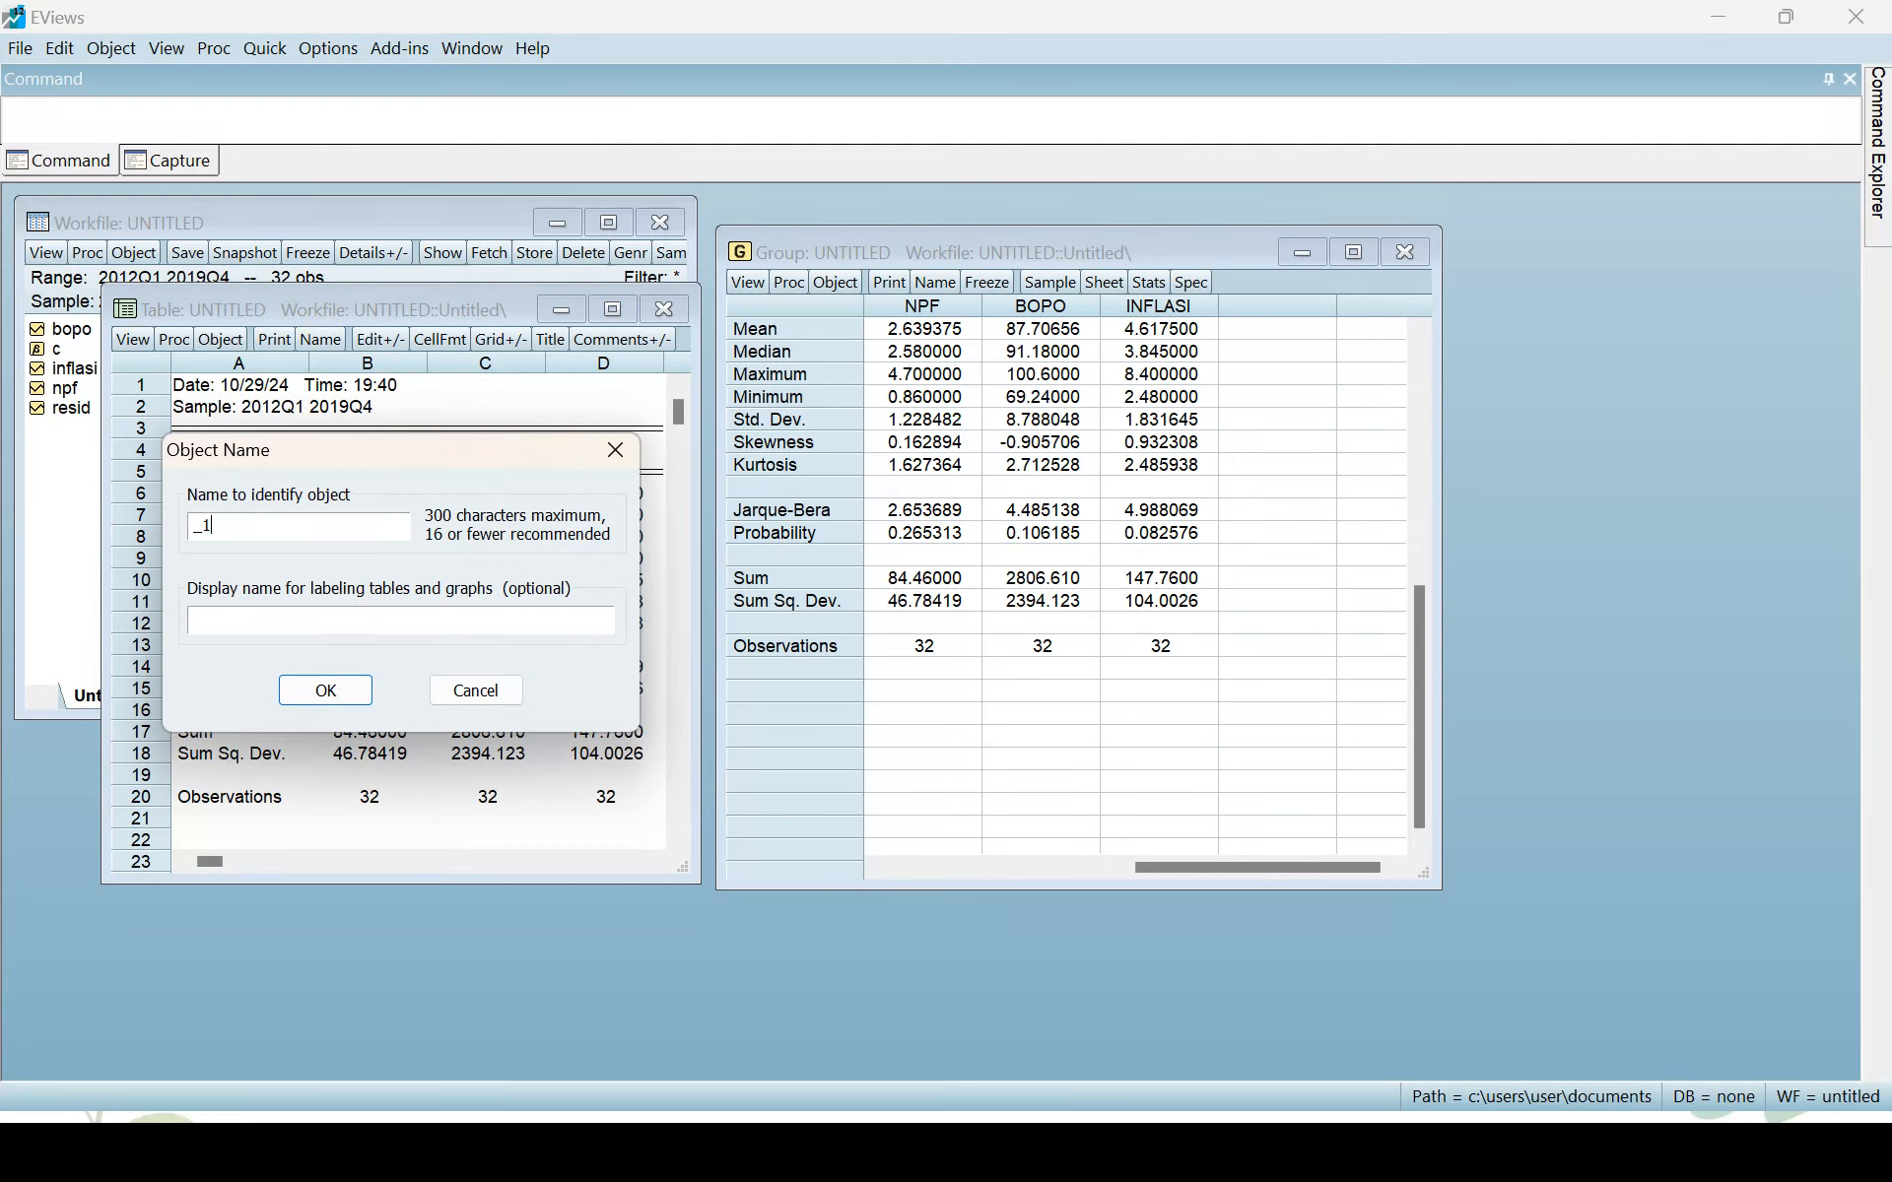
text(_deskriptif)
key(Return)
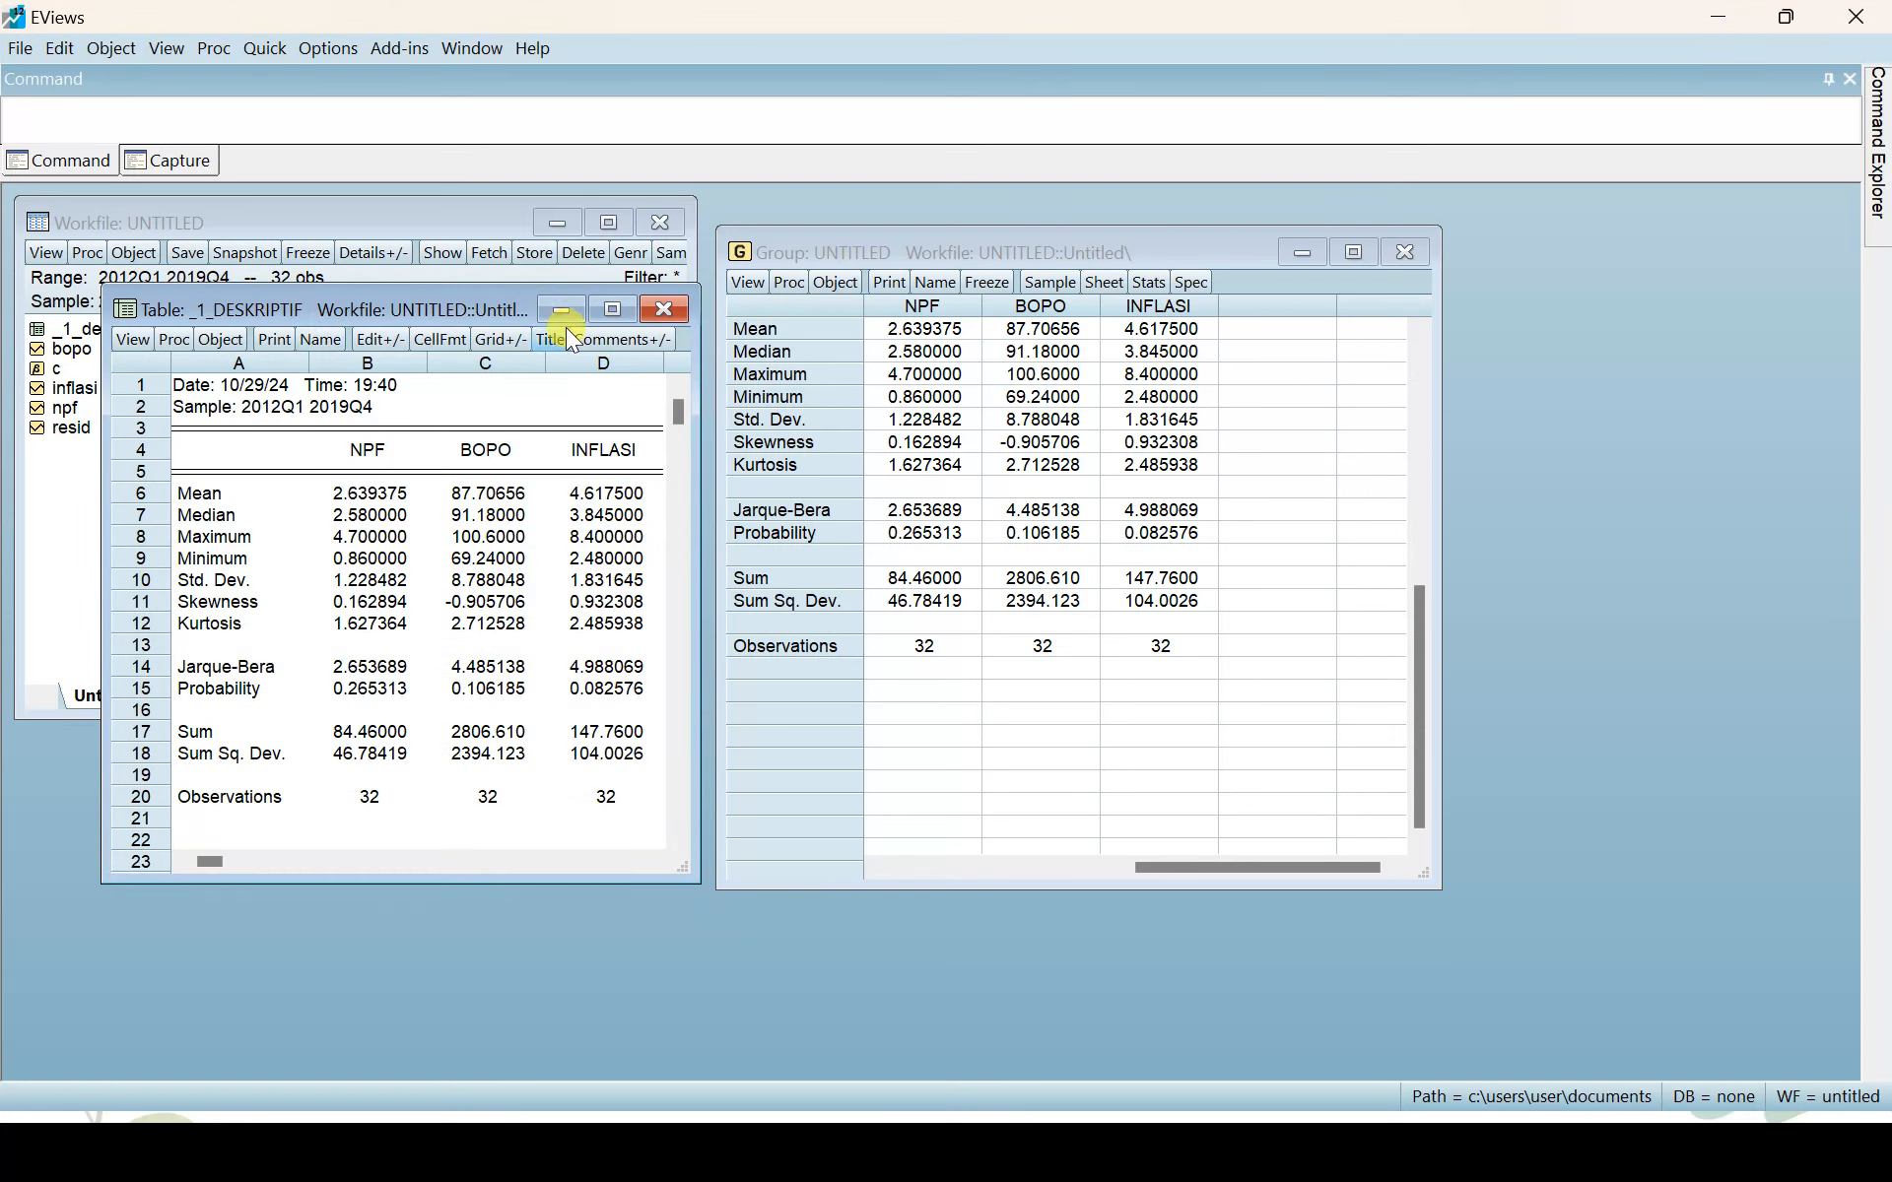
click(646, 309)
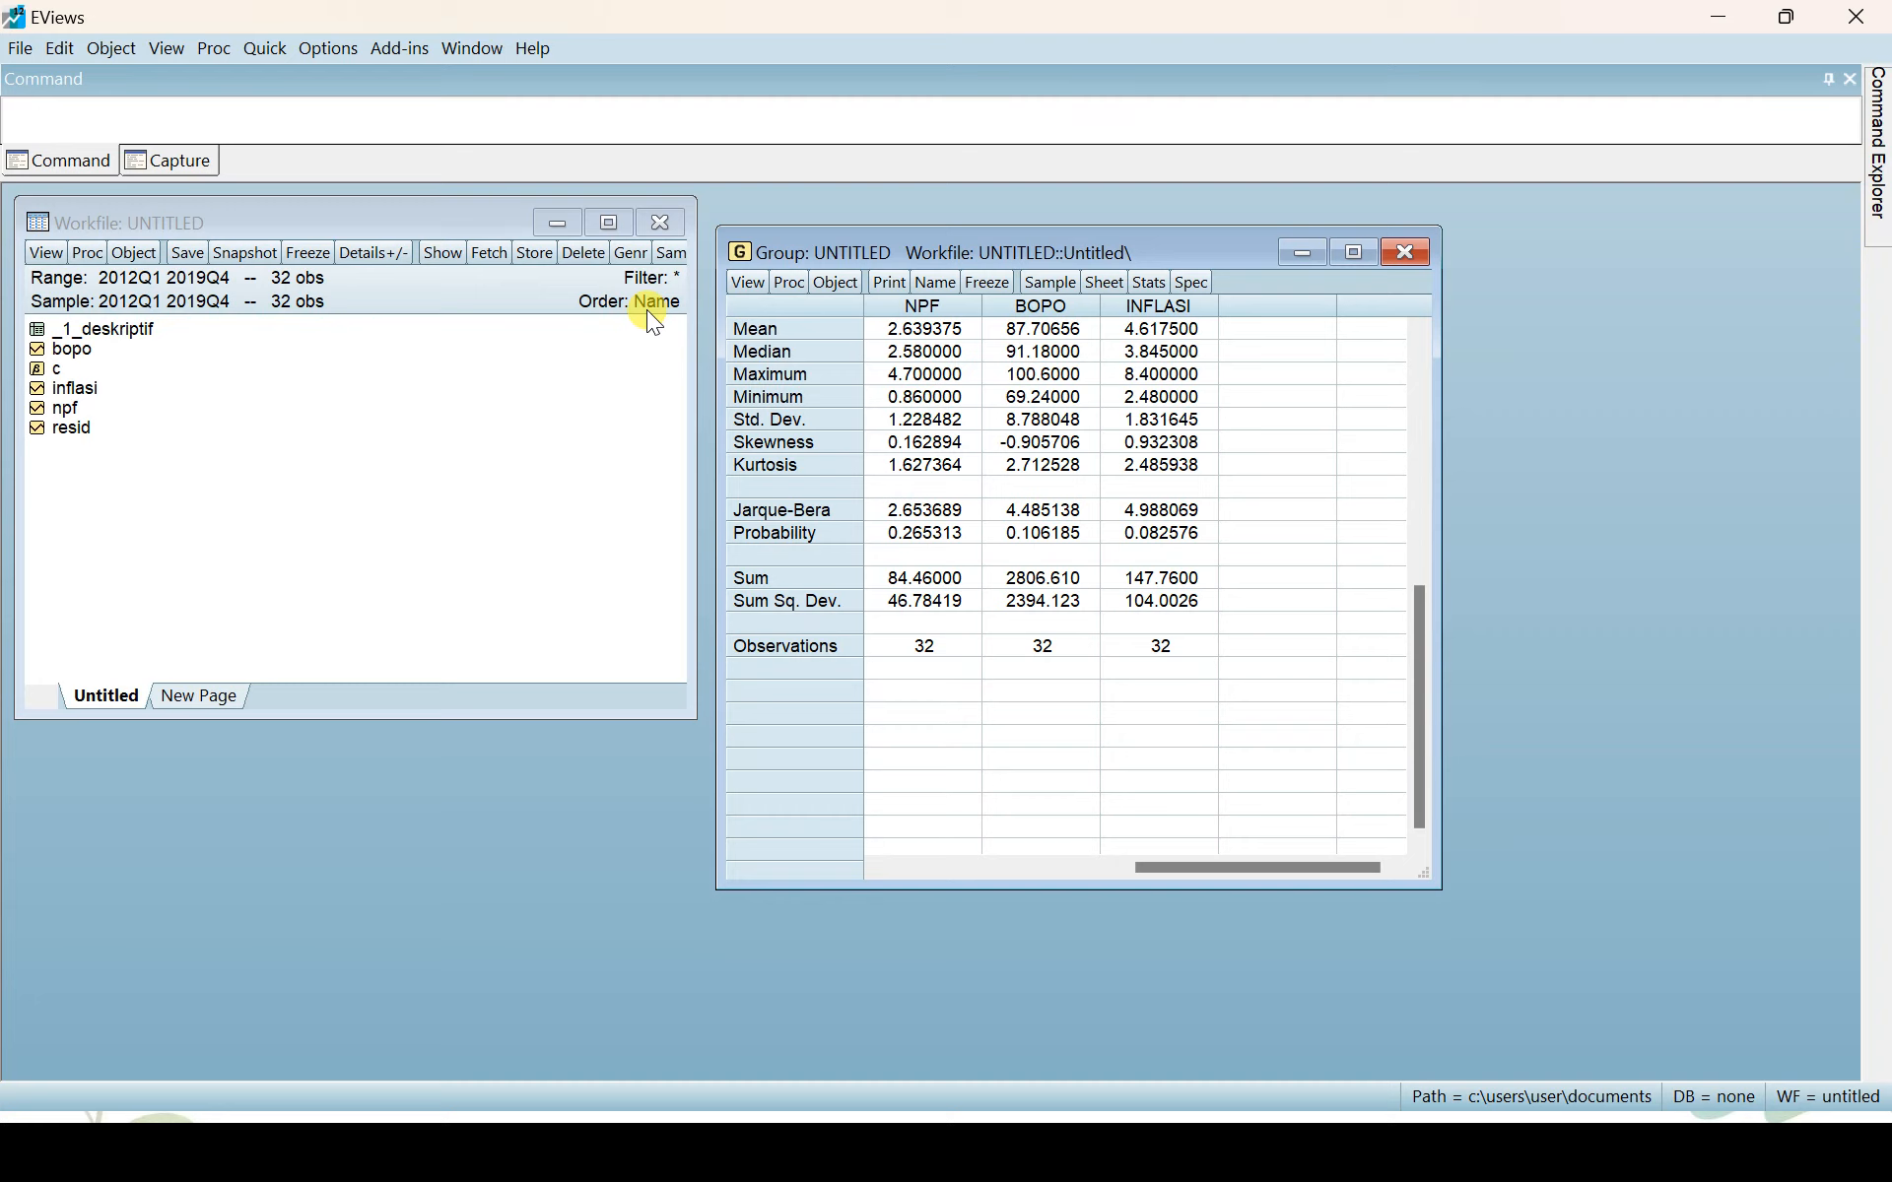
Step: Run a covariance analysis on the group with only Correlation as the statistic and the Single table layout
click(746, 282)
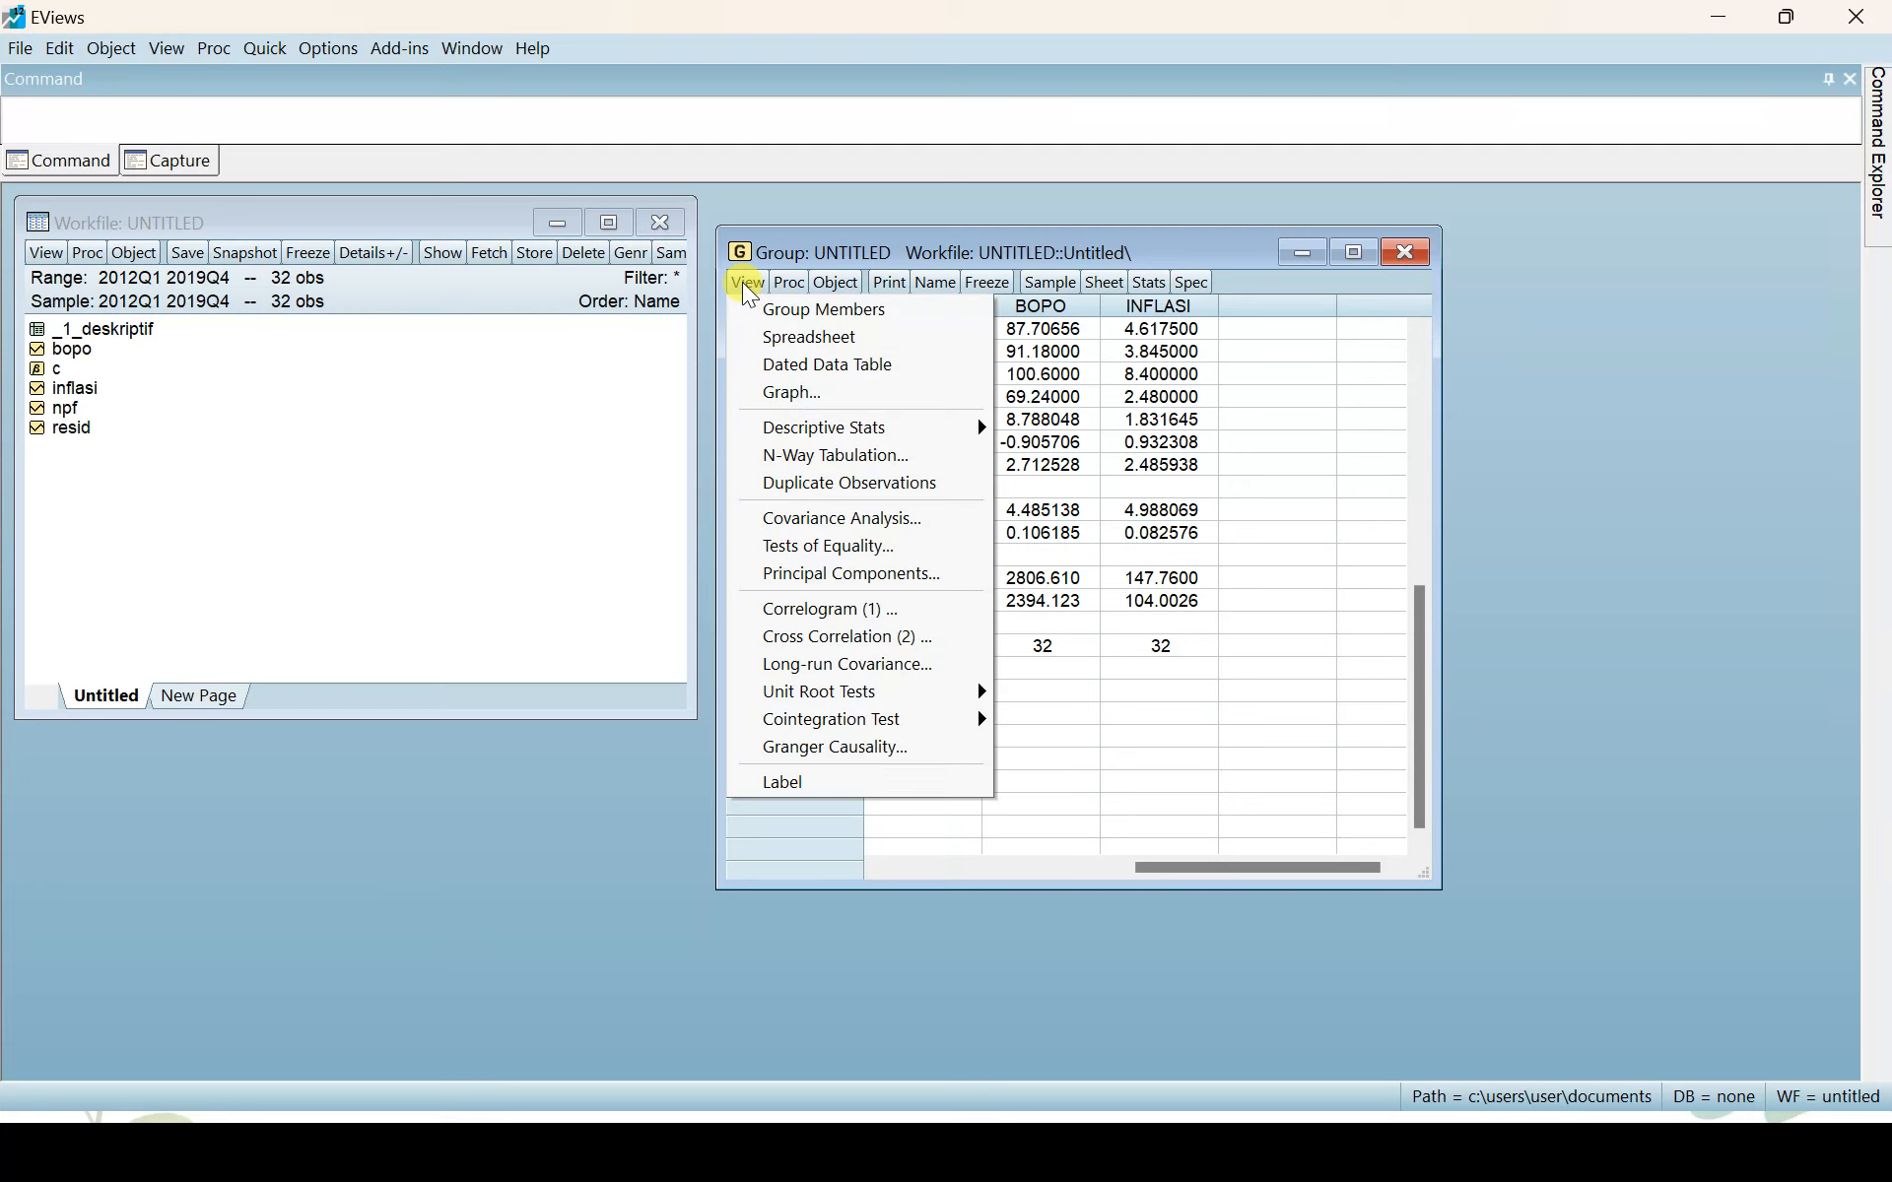
click(813, 522)
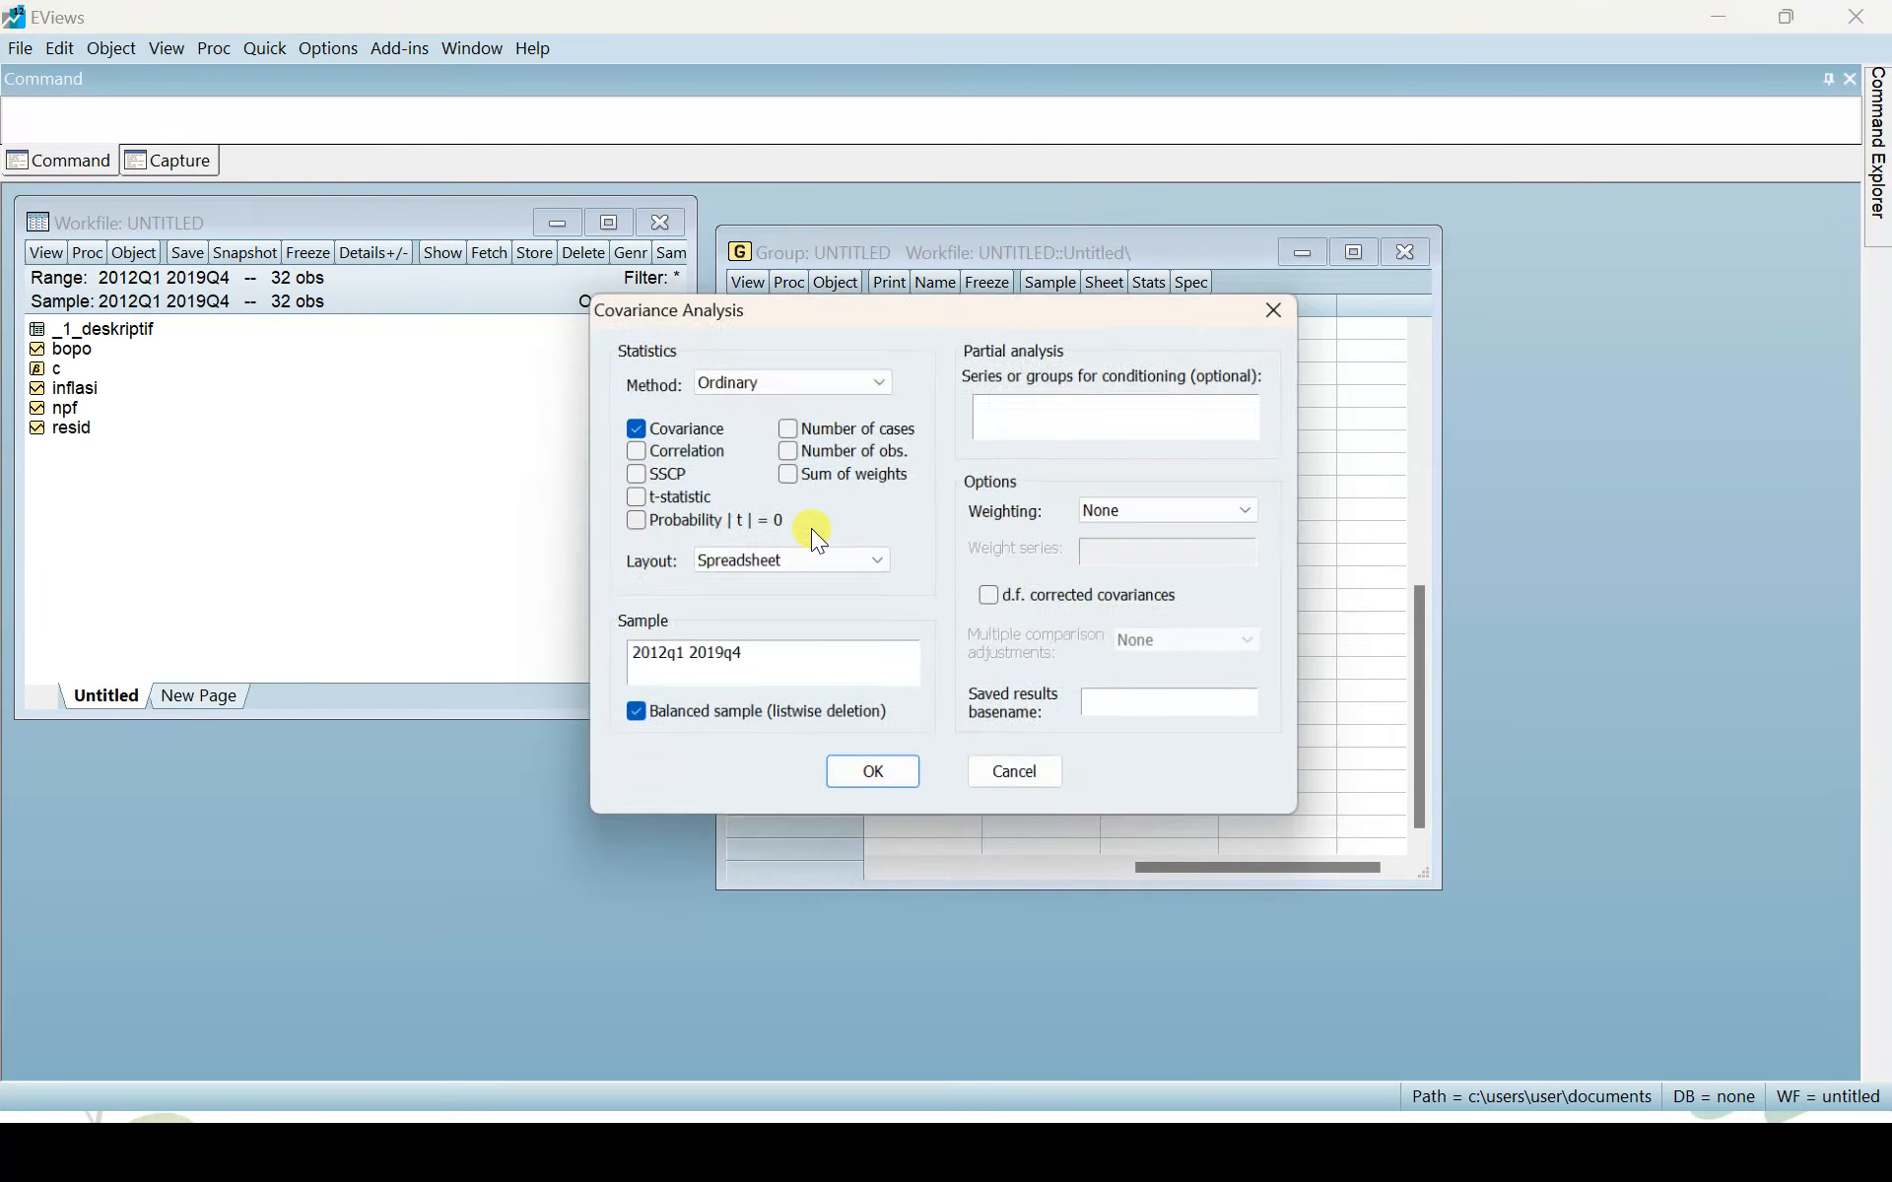
click(674, 455)
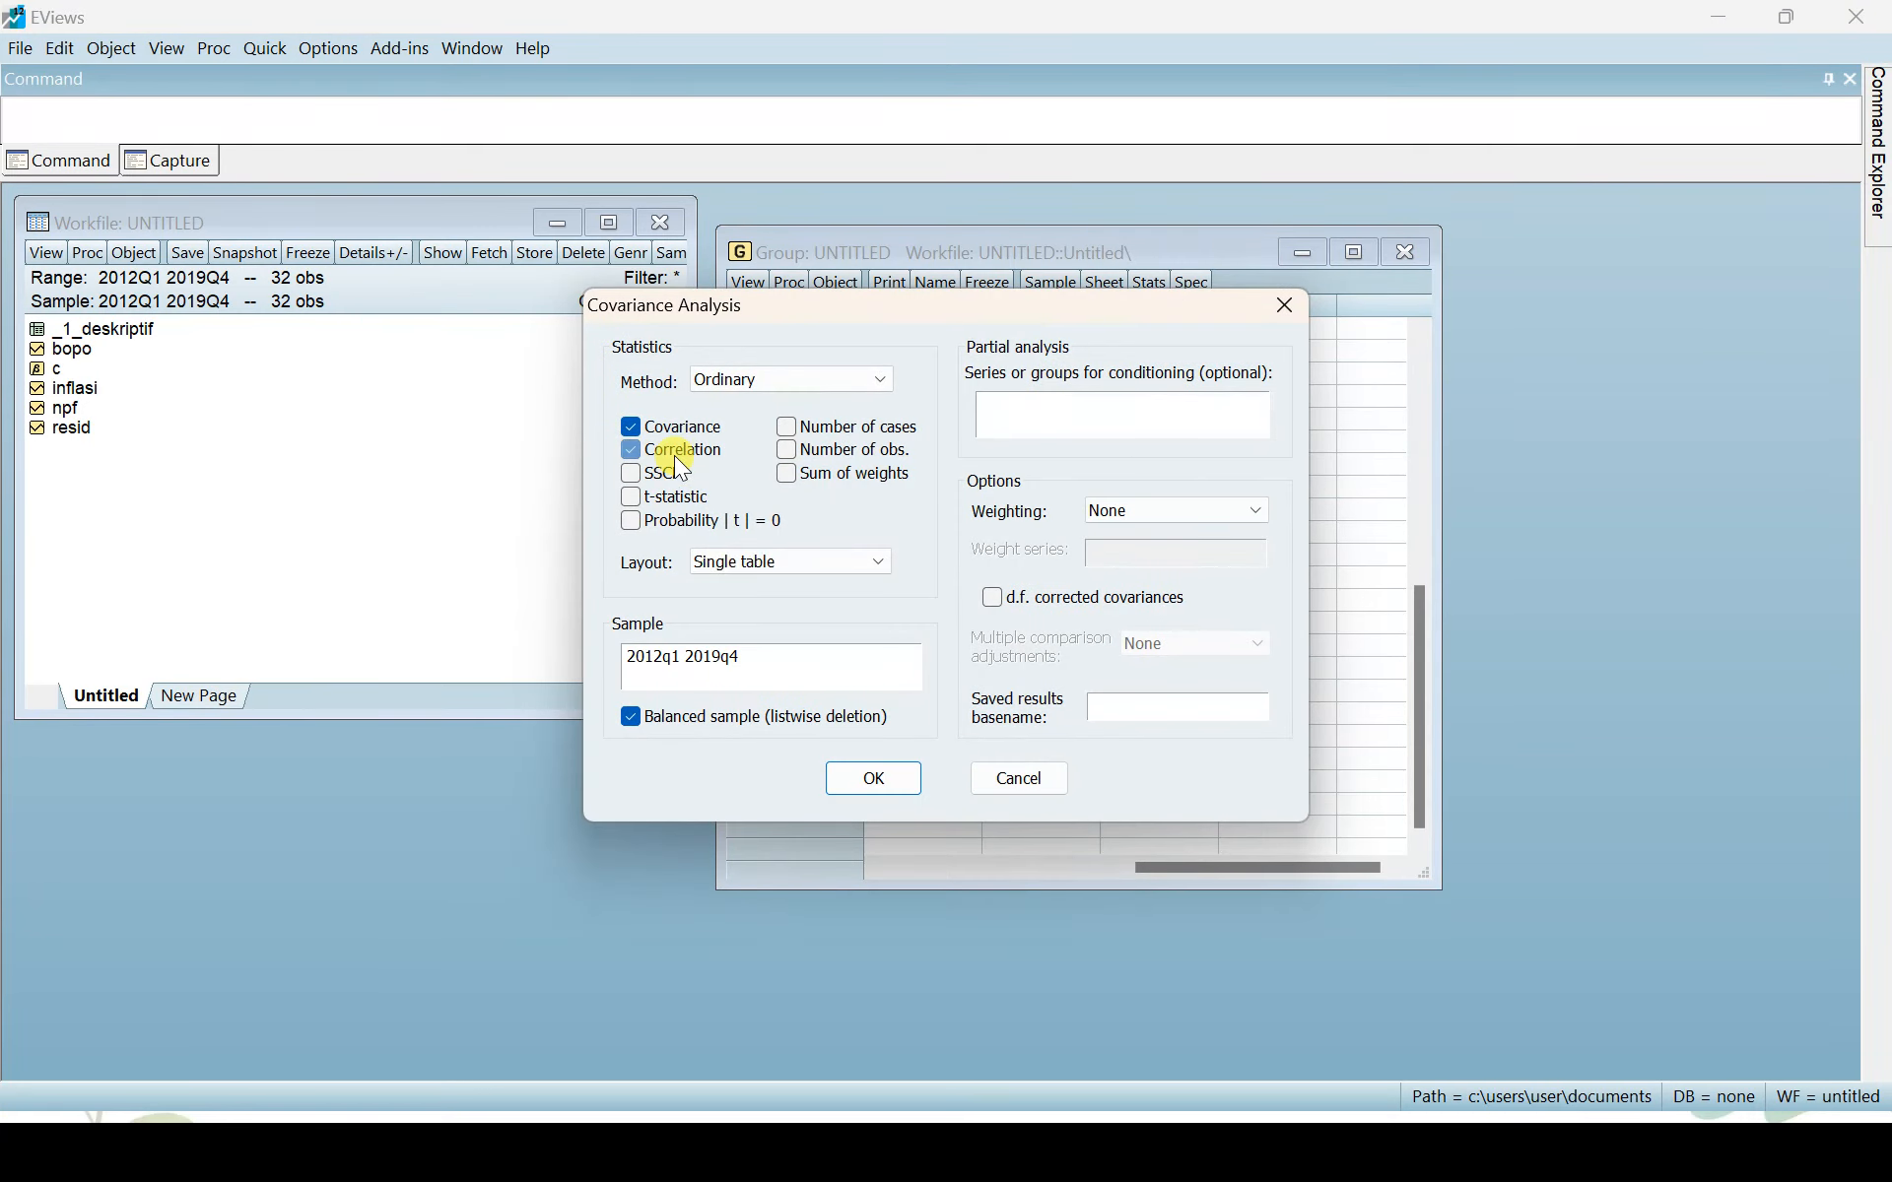
click(653, 434)
click(792, 559)
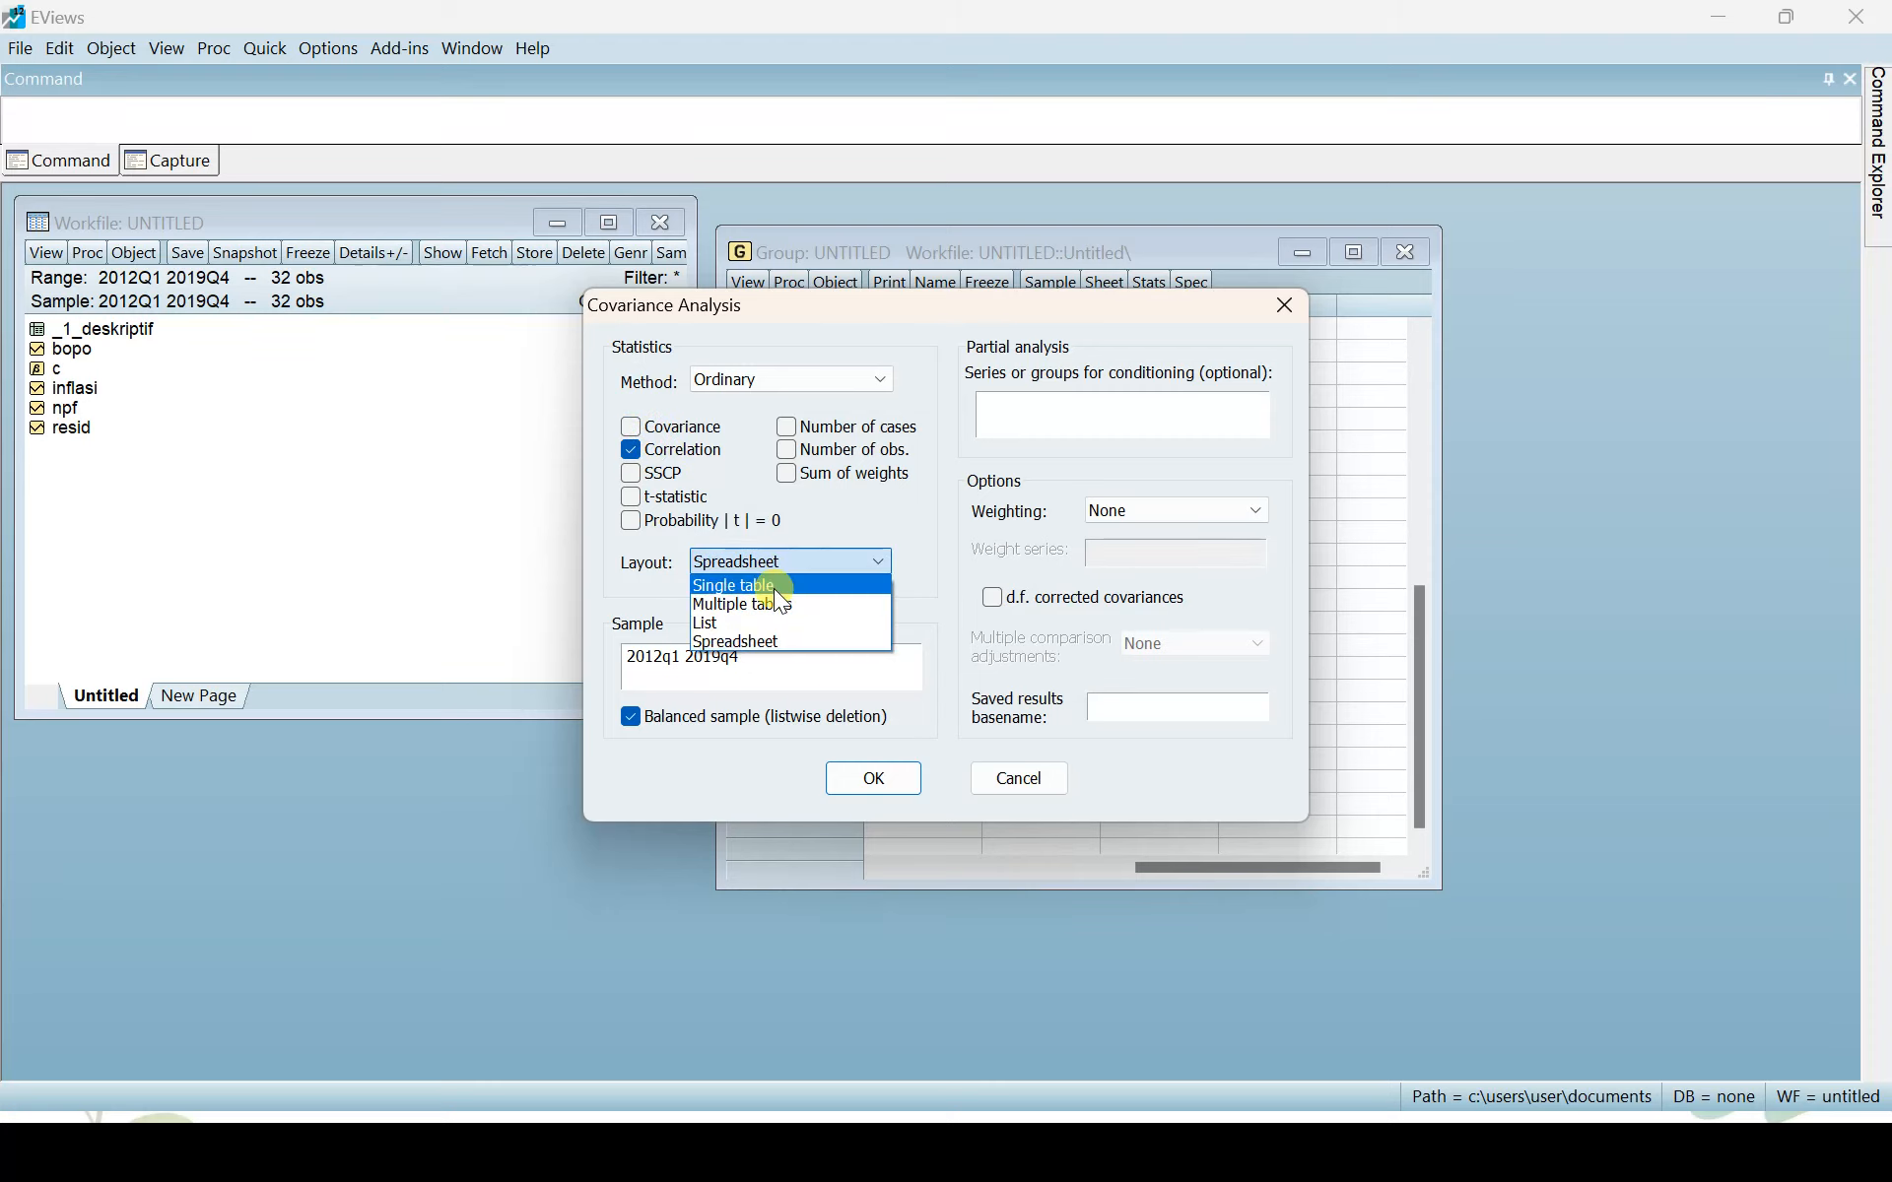
click(772, 588)
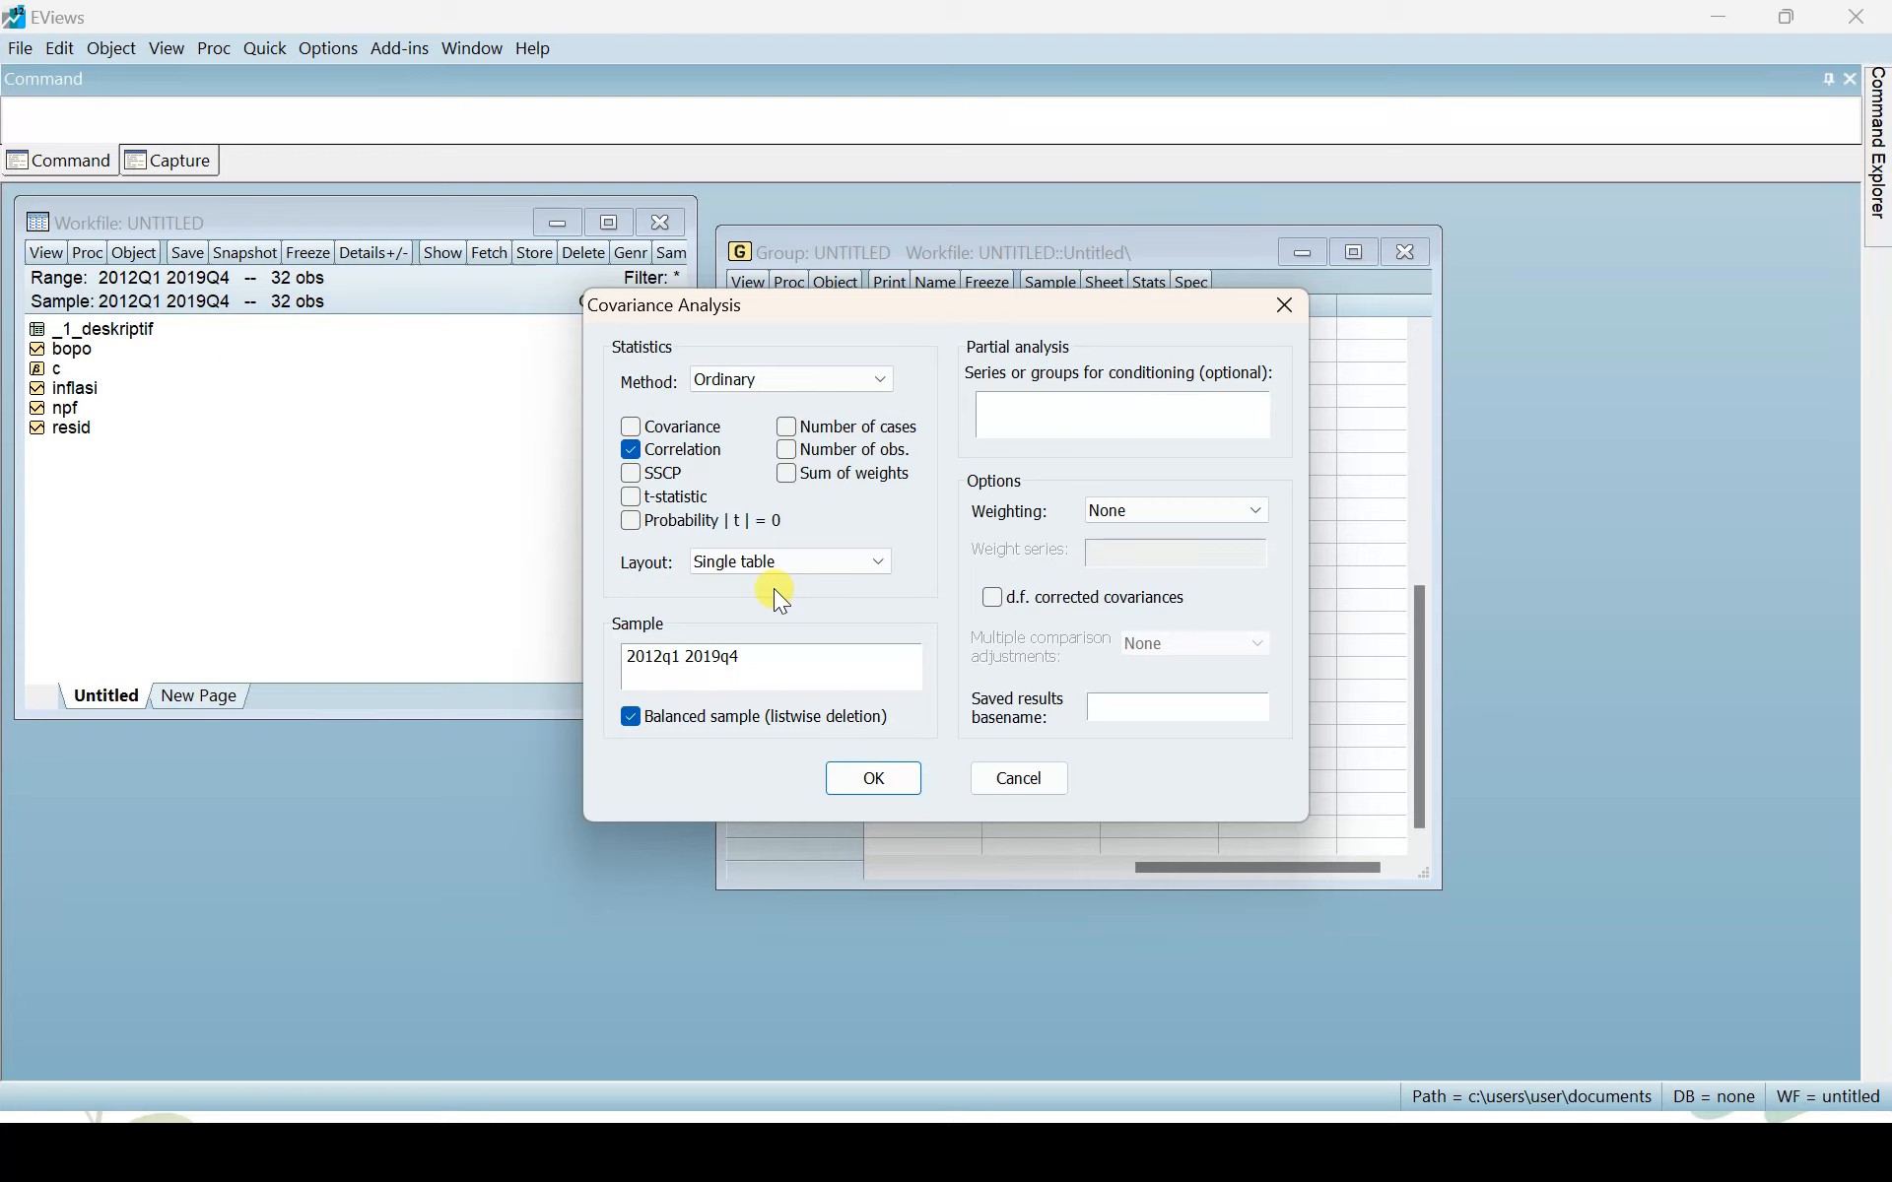
click(850, 774)
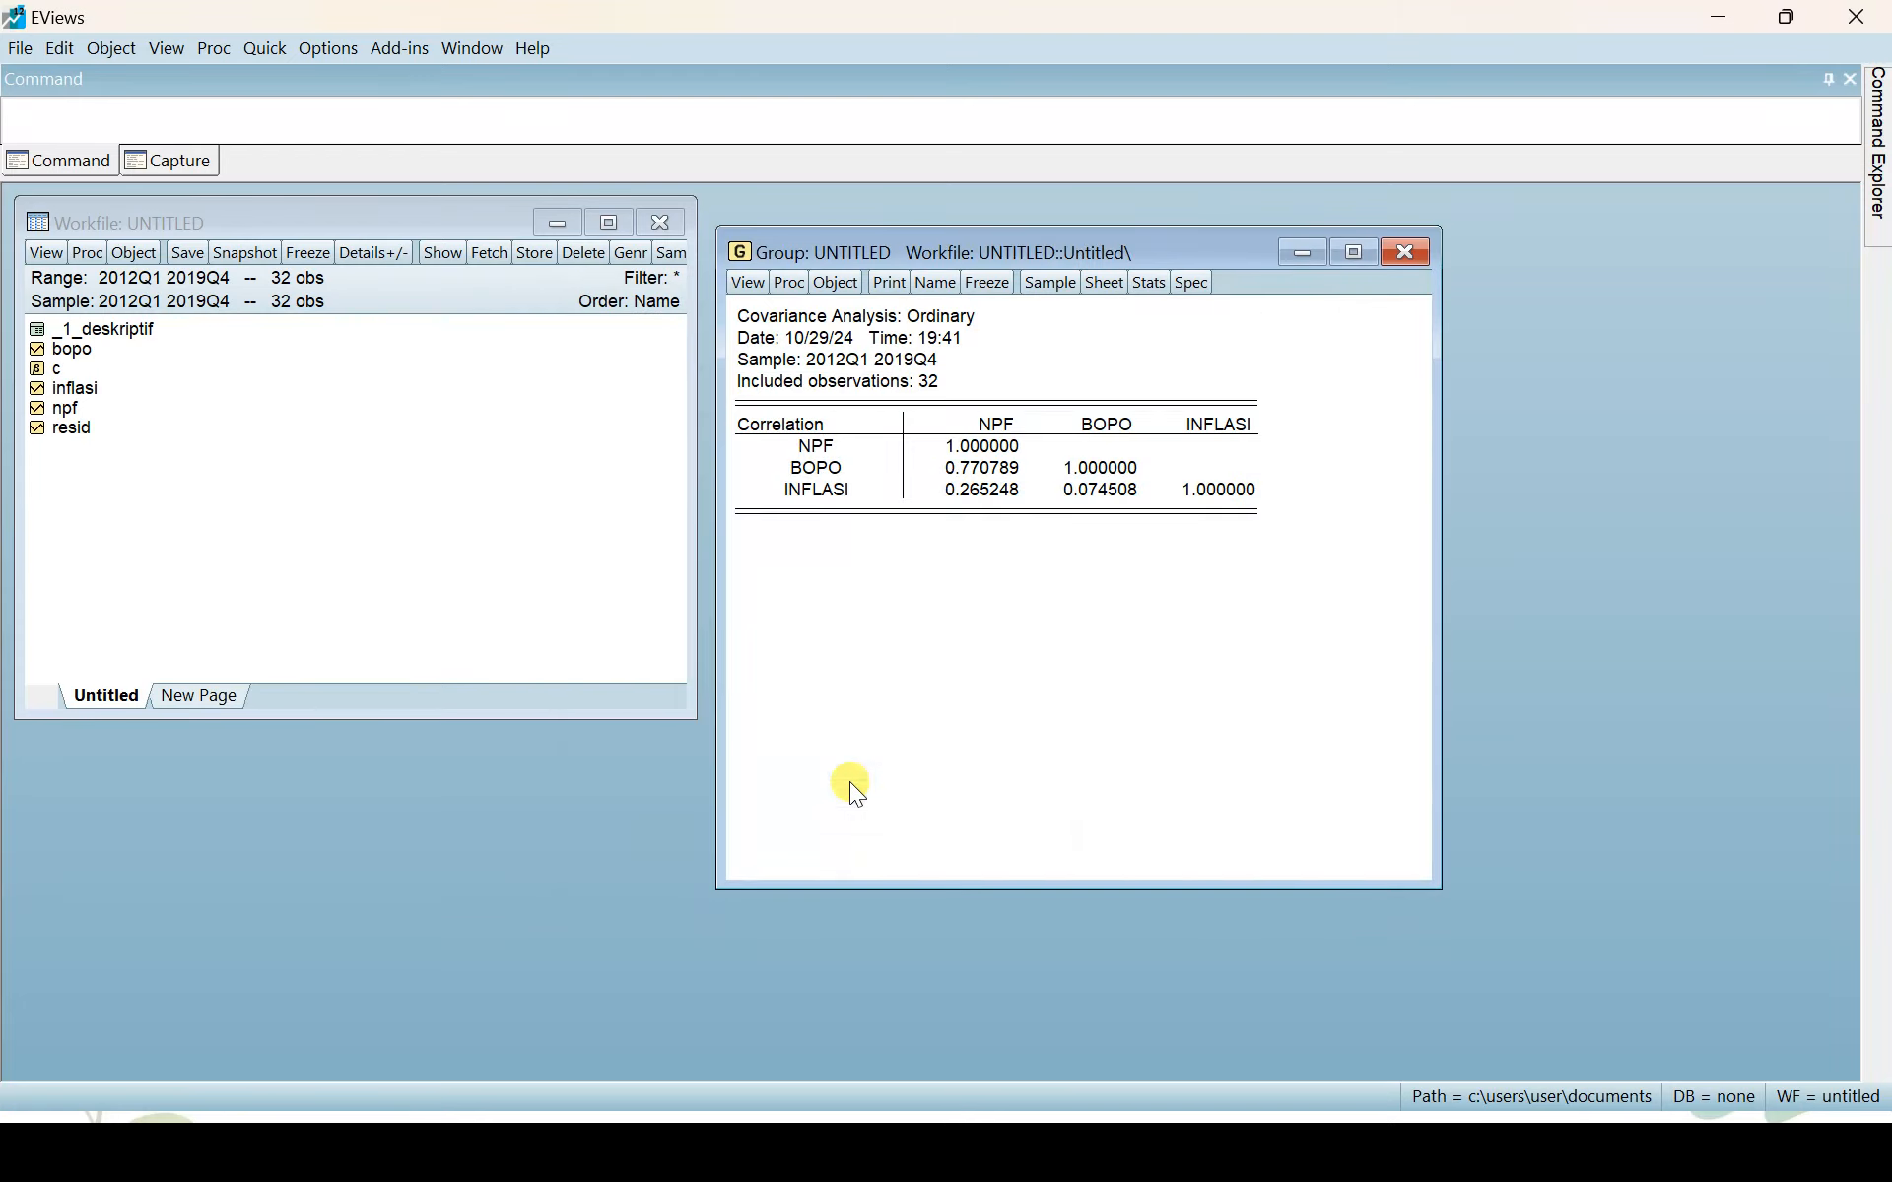
Step: Freeze the correlation output as a table named _2_multikolinieritas
click(982, 285)
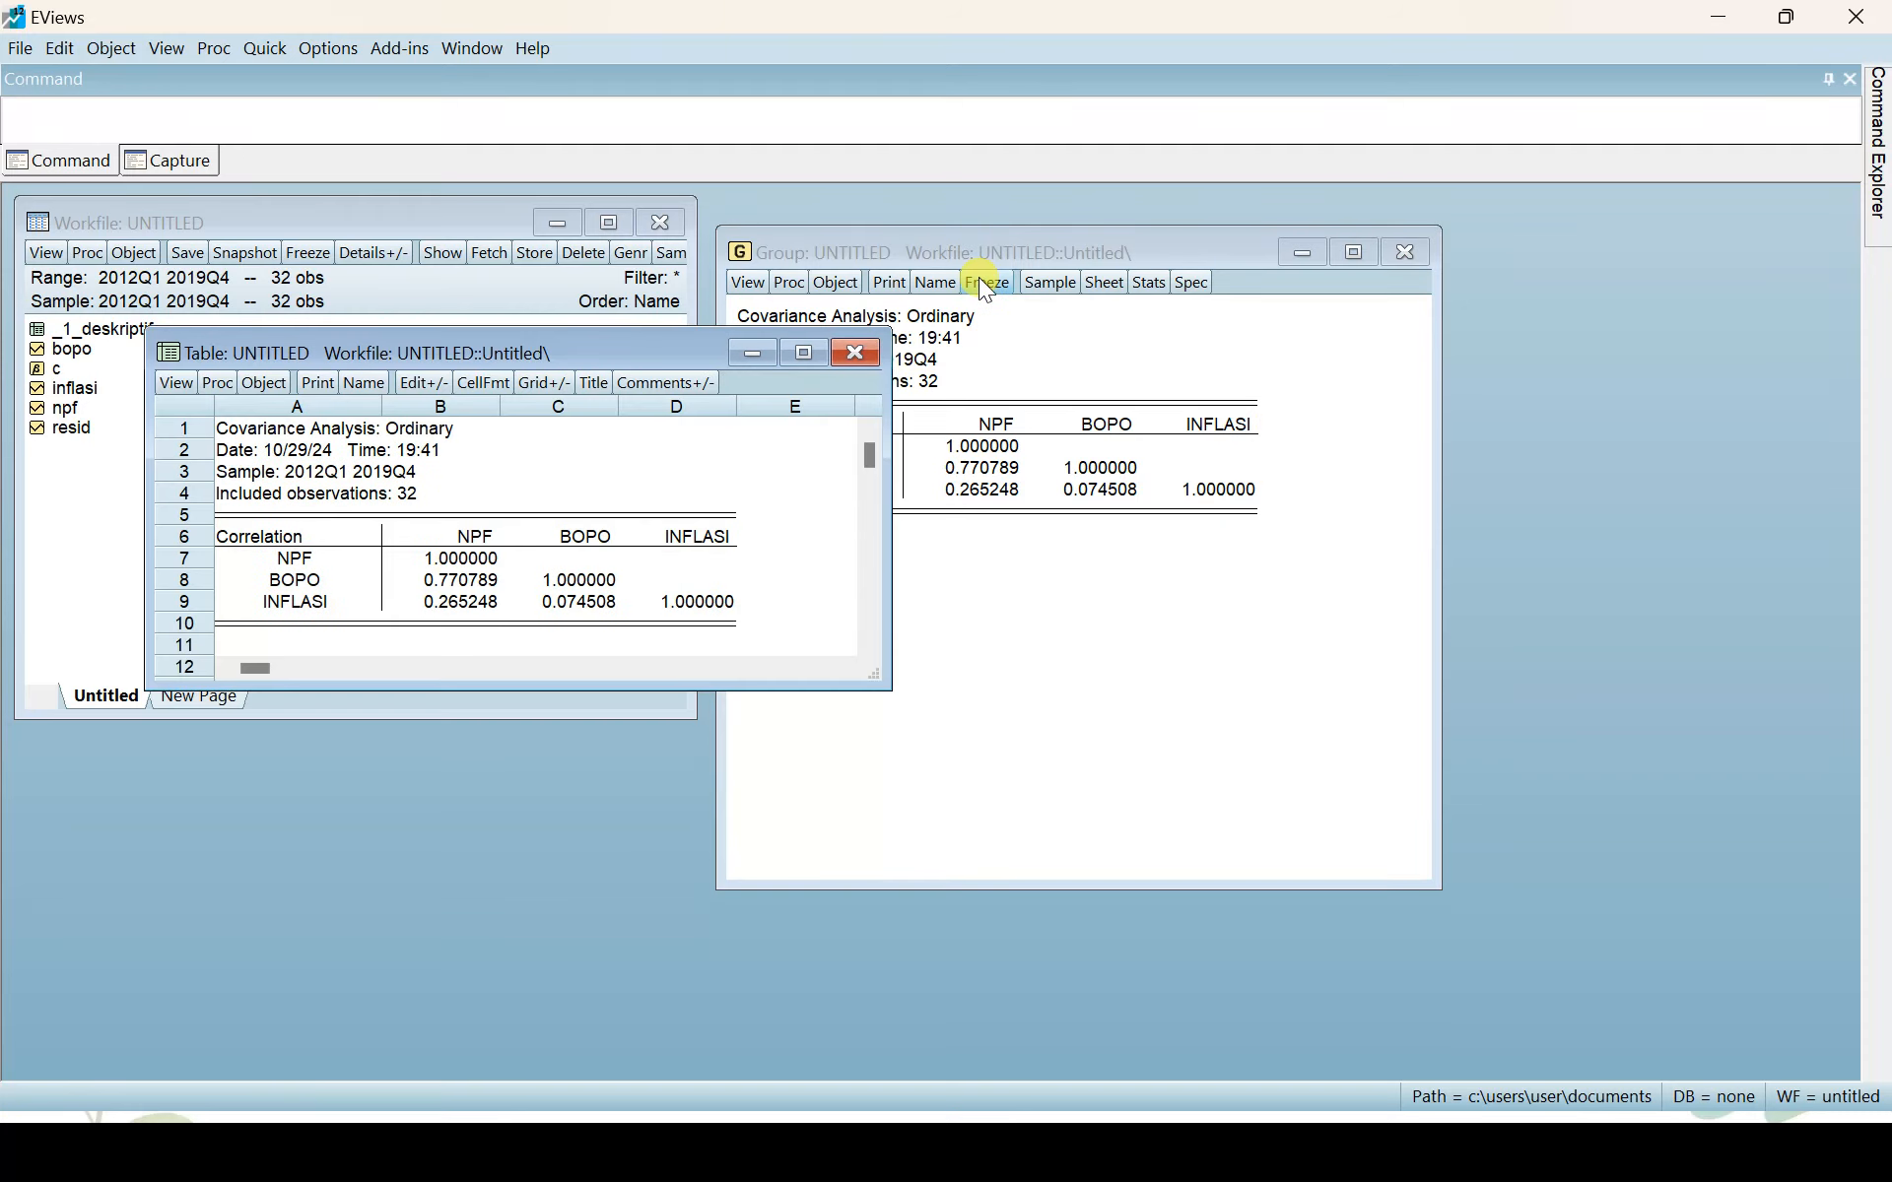
click(360, 383)
text(_2)
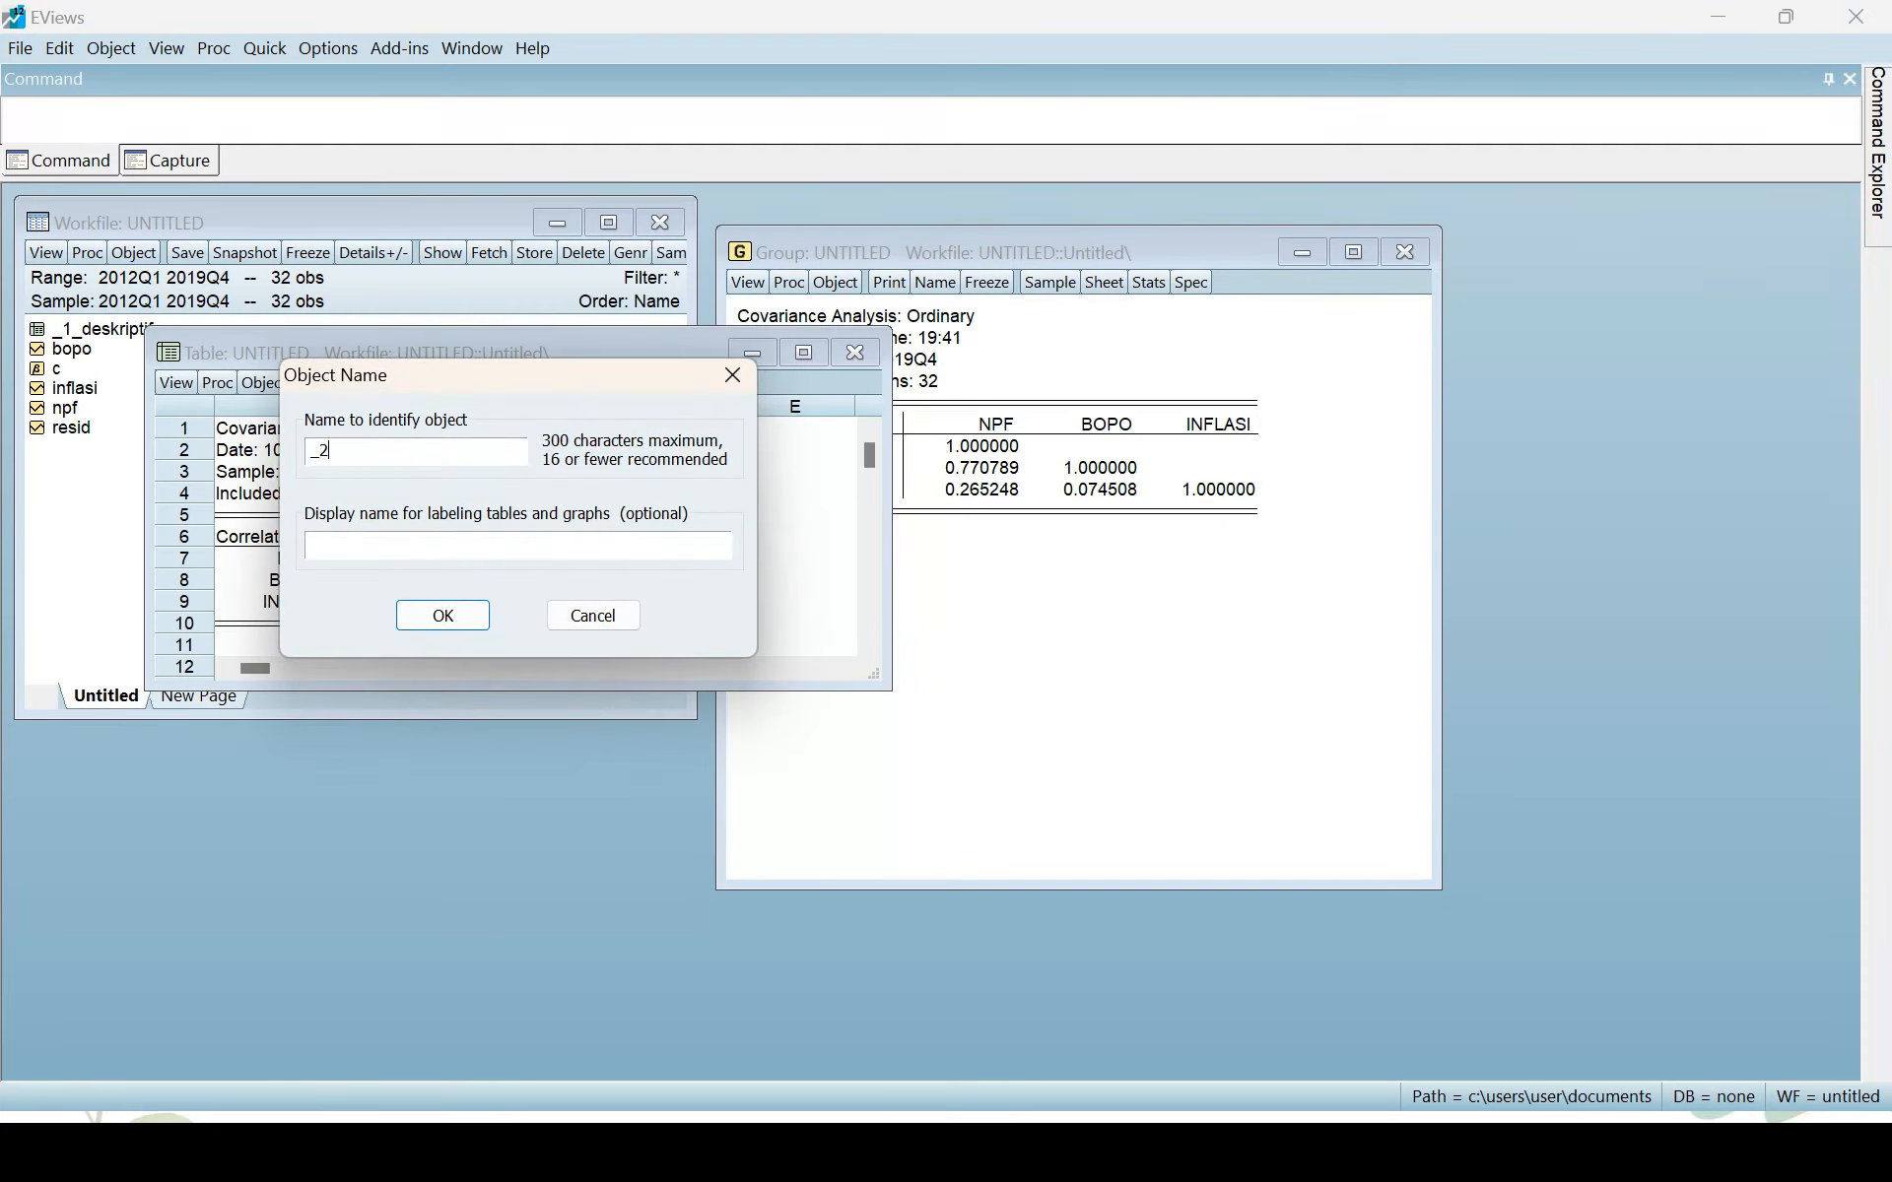
text(_multikolinieritas)
key(Return)
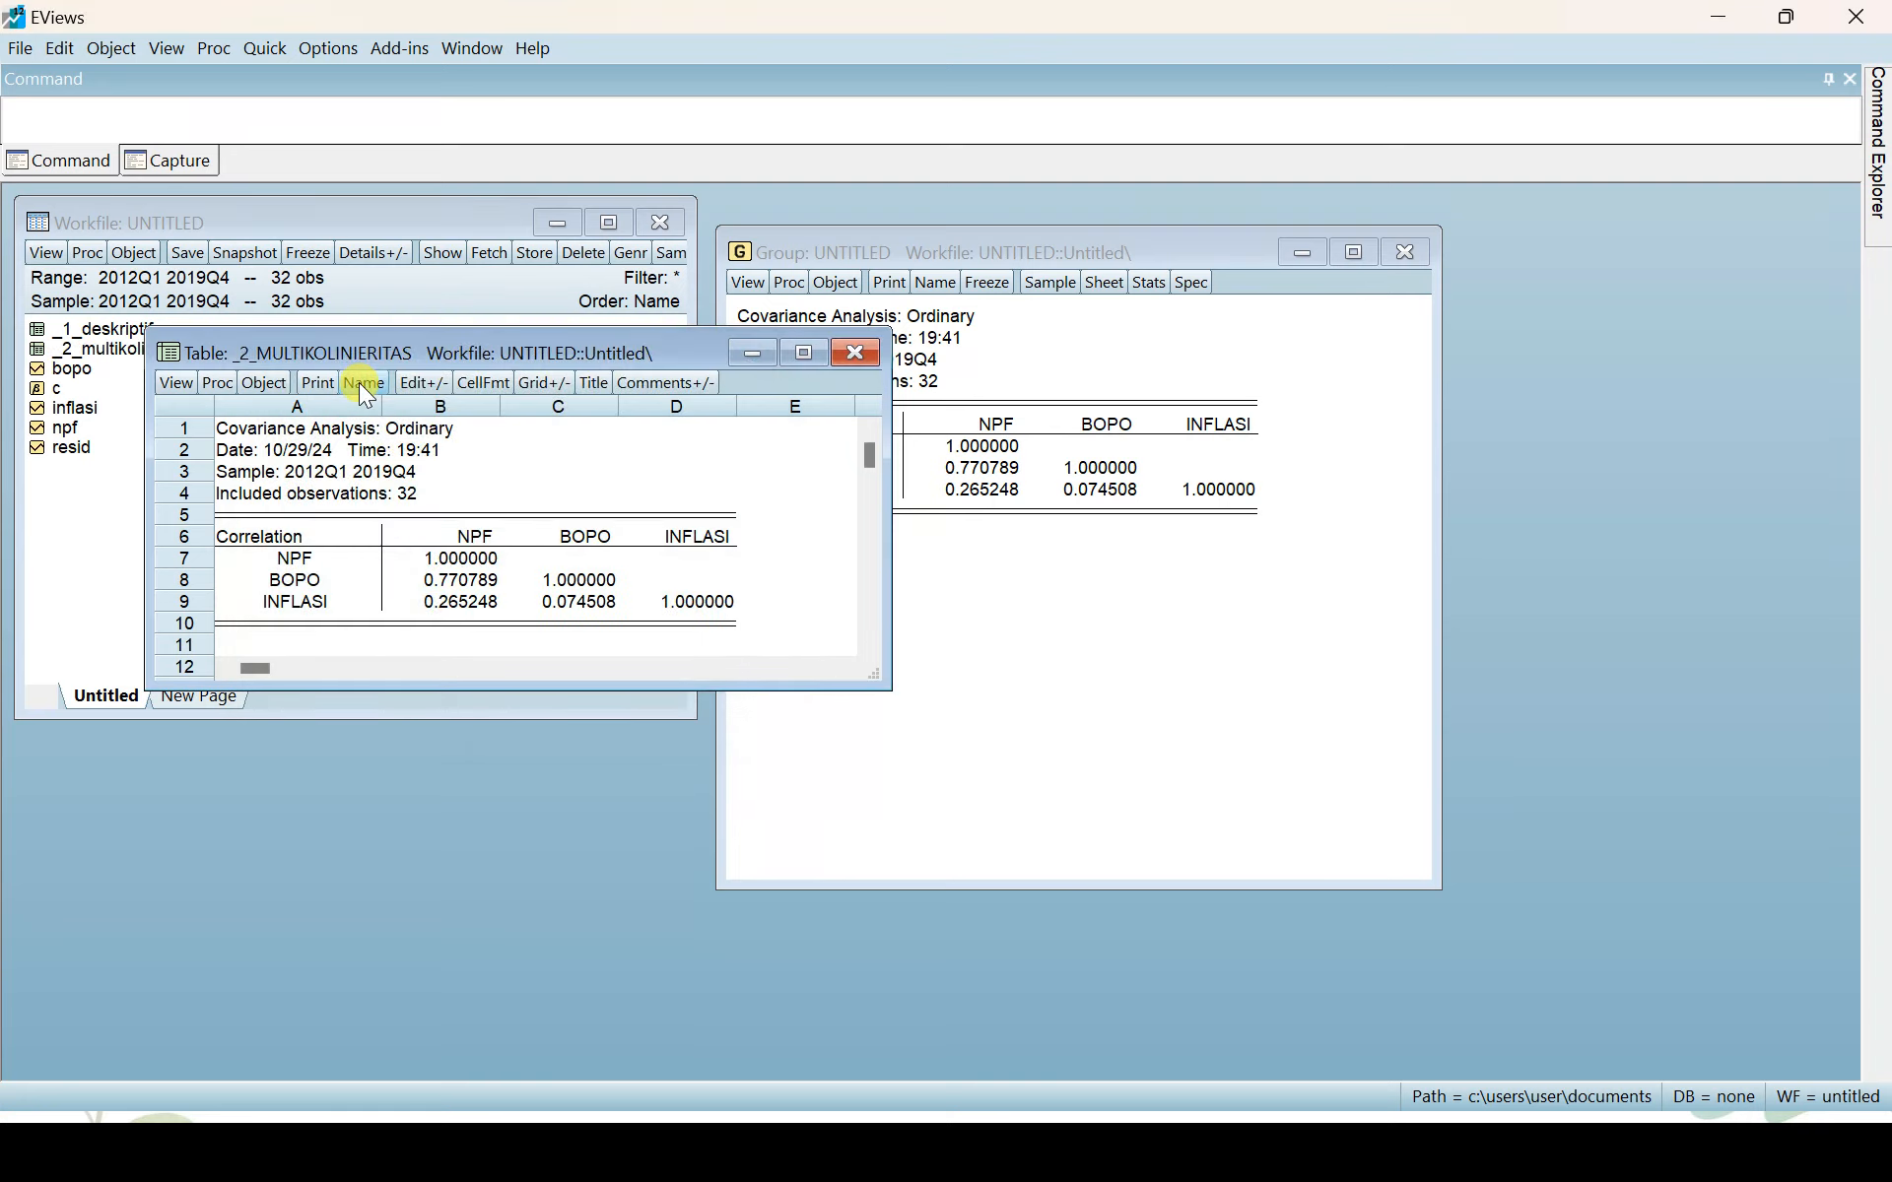
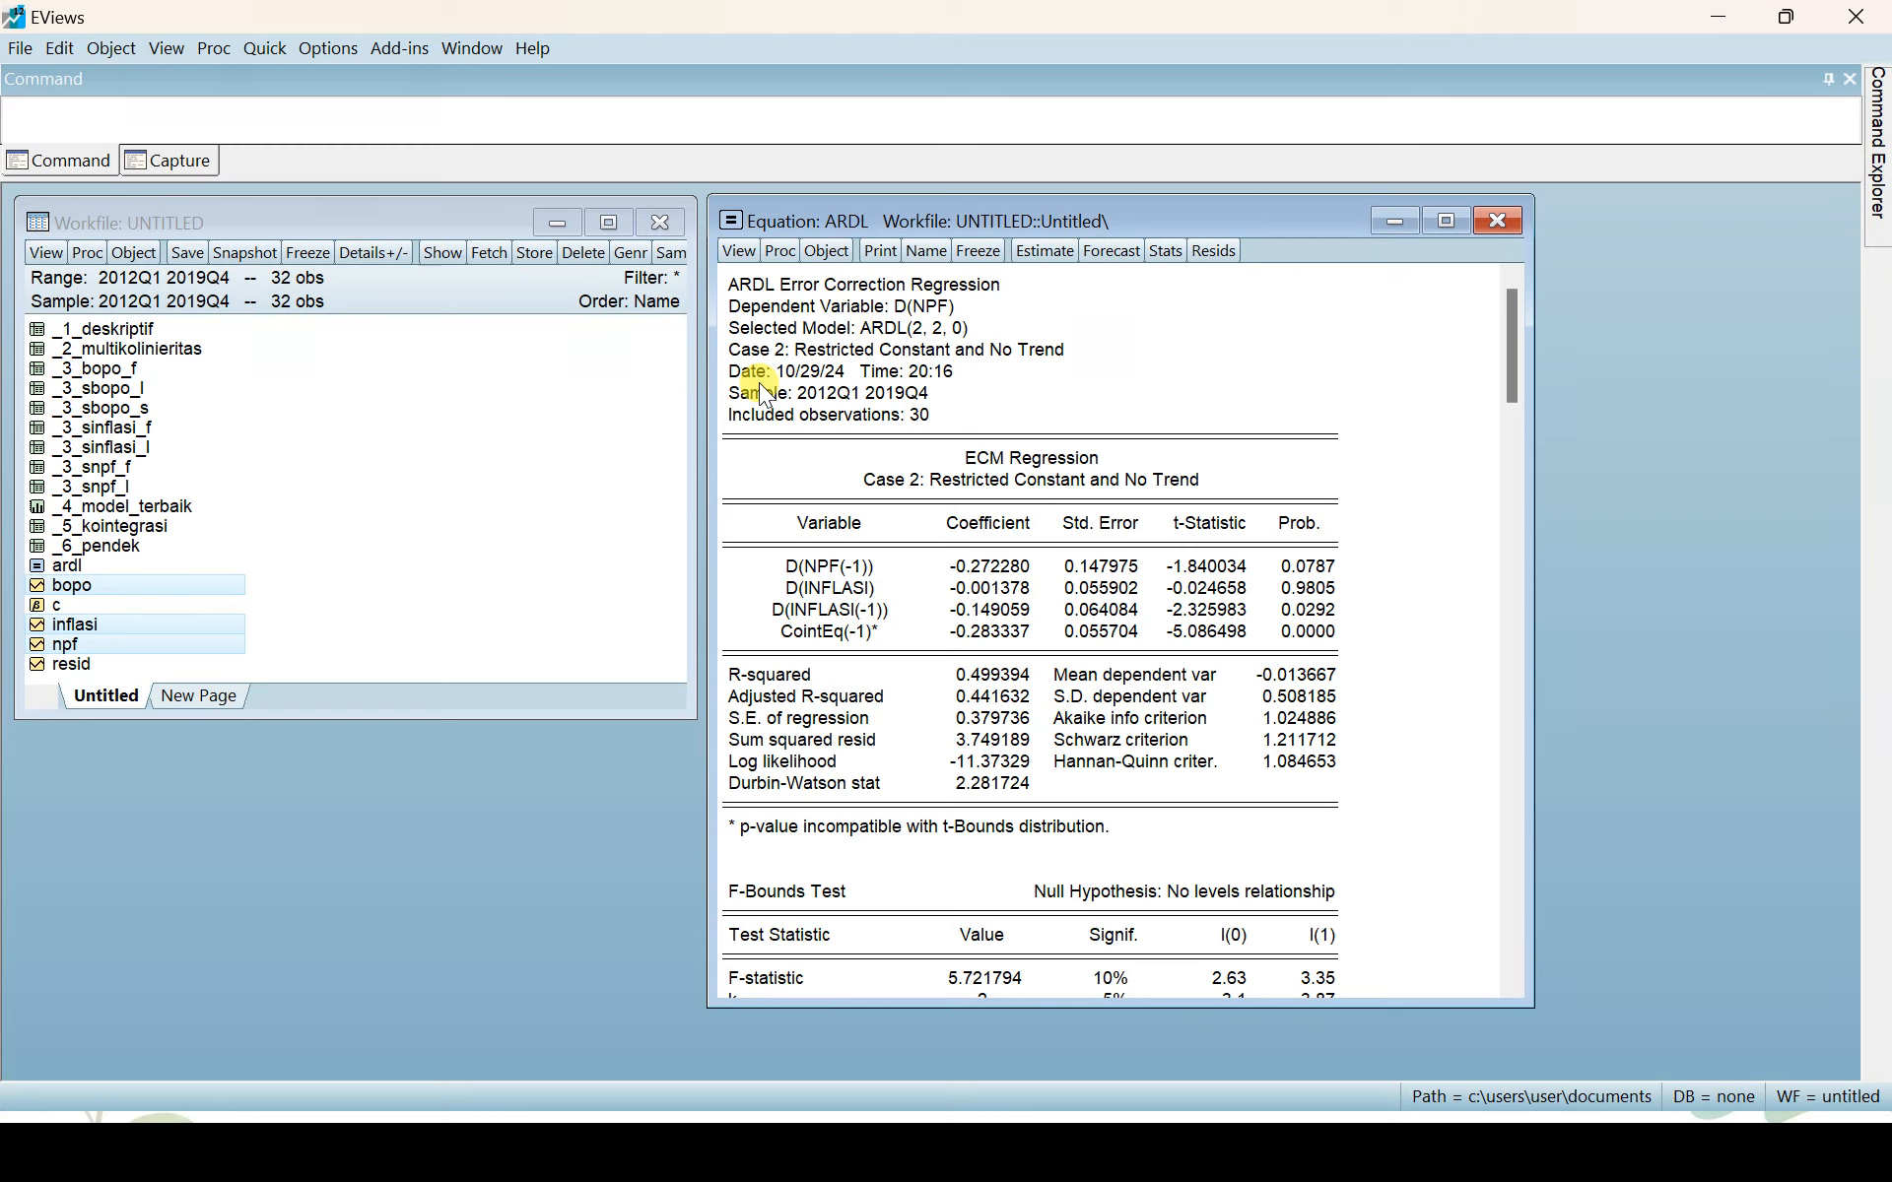
Step: Run the histogram normality test on the residuals of the ARDL equation
click(742, 250)
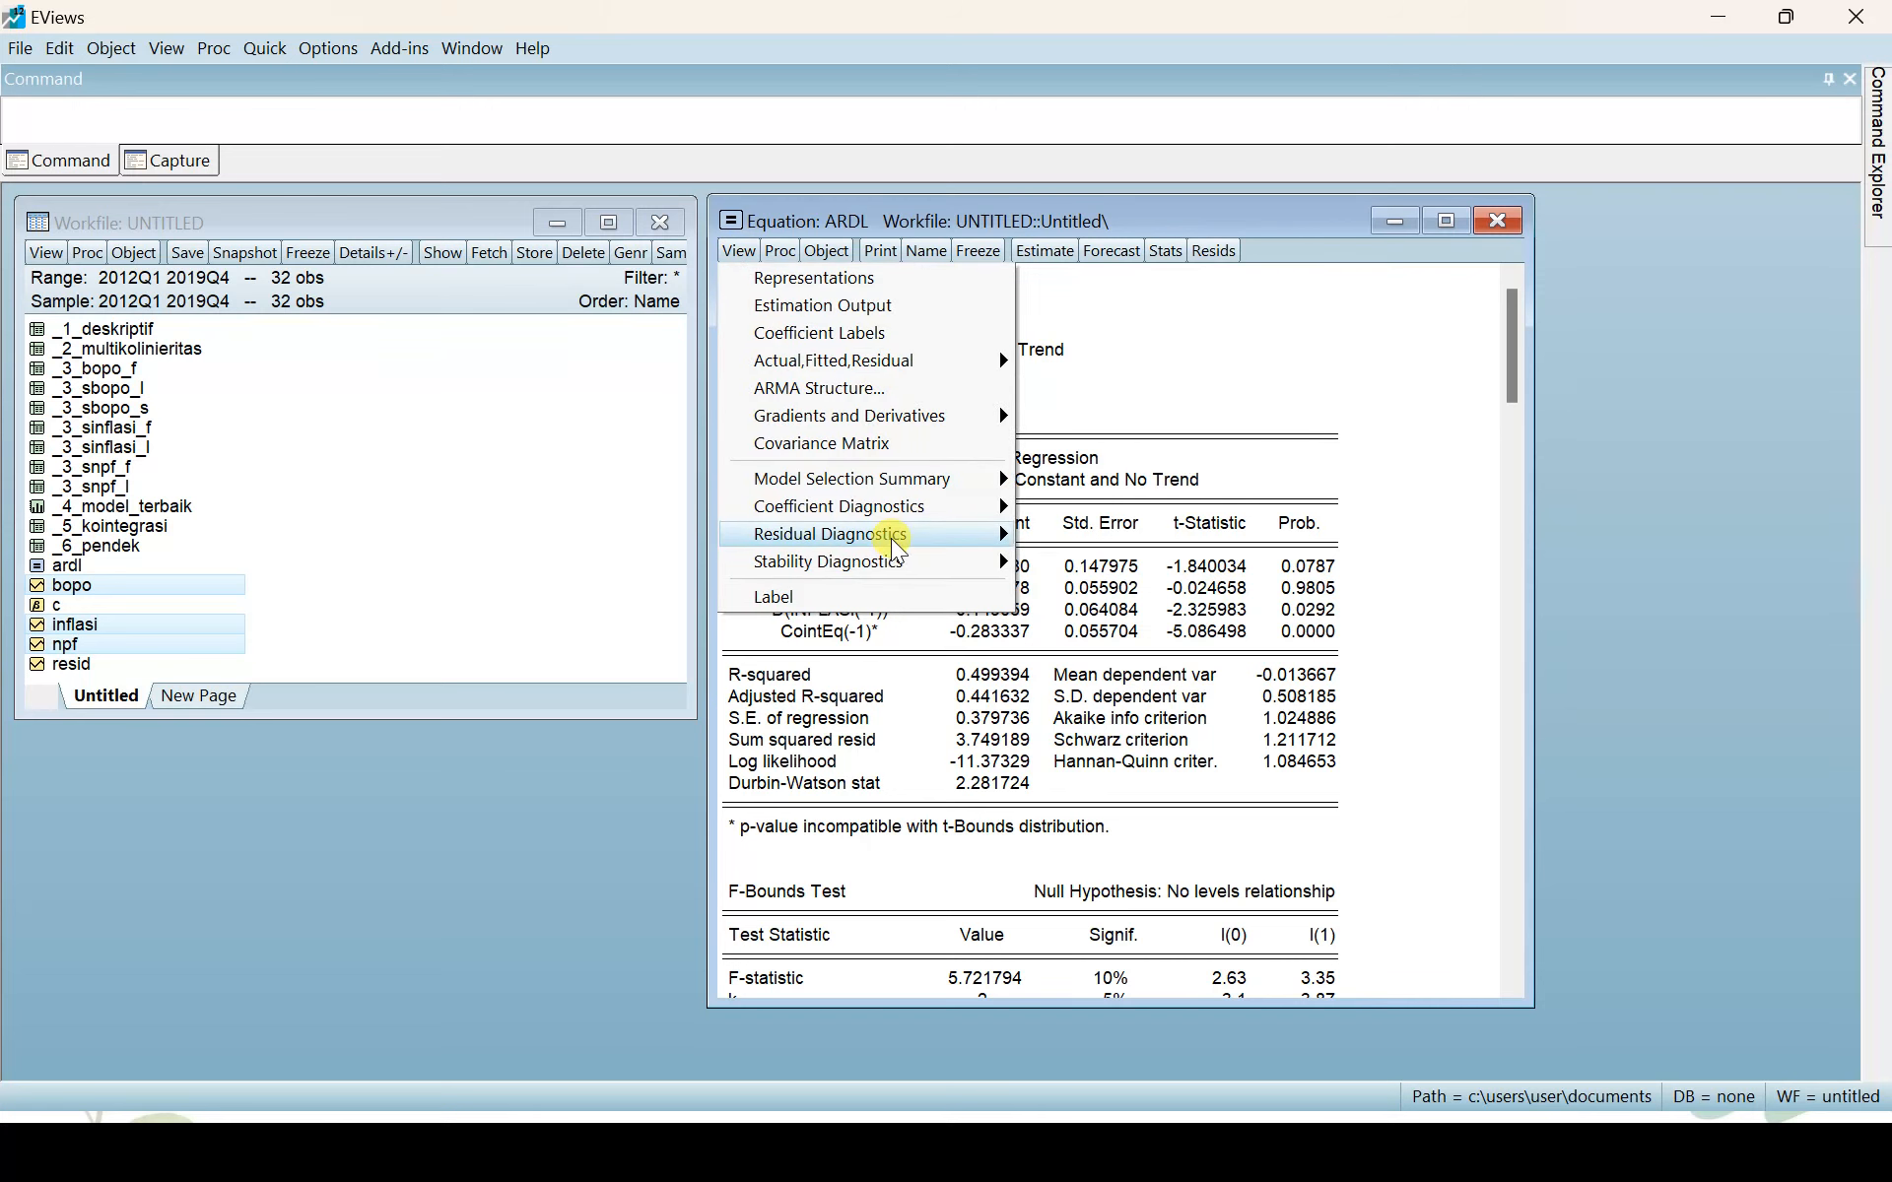
mouse_move(895, 547)
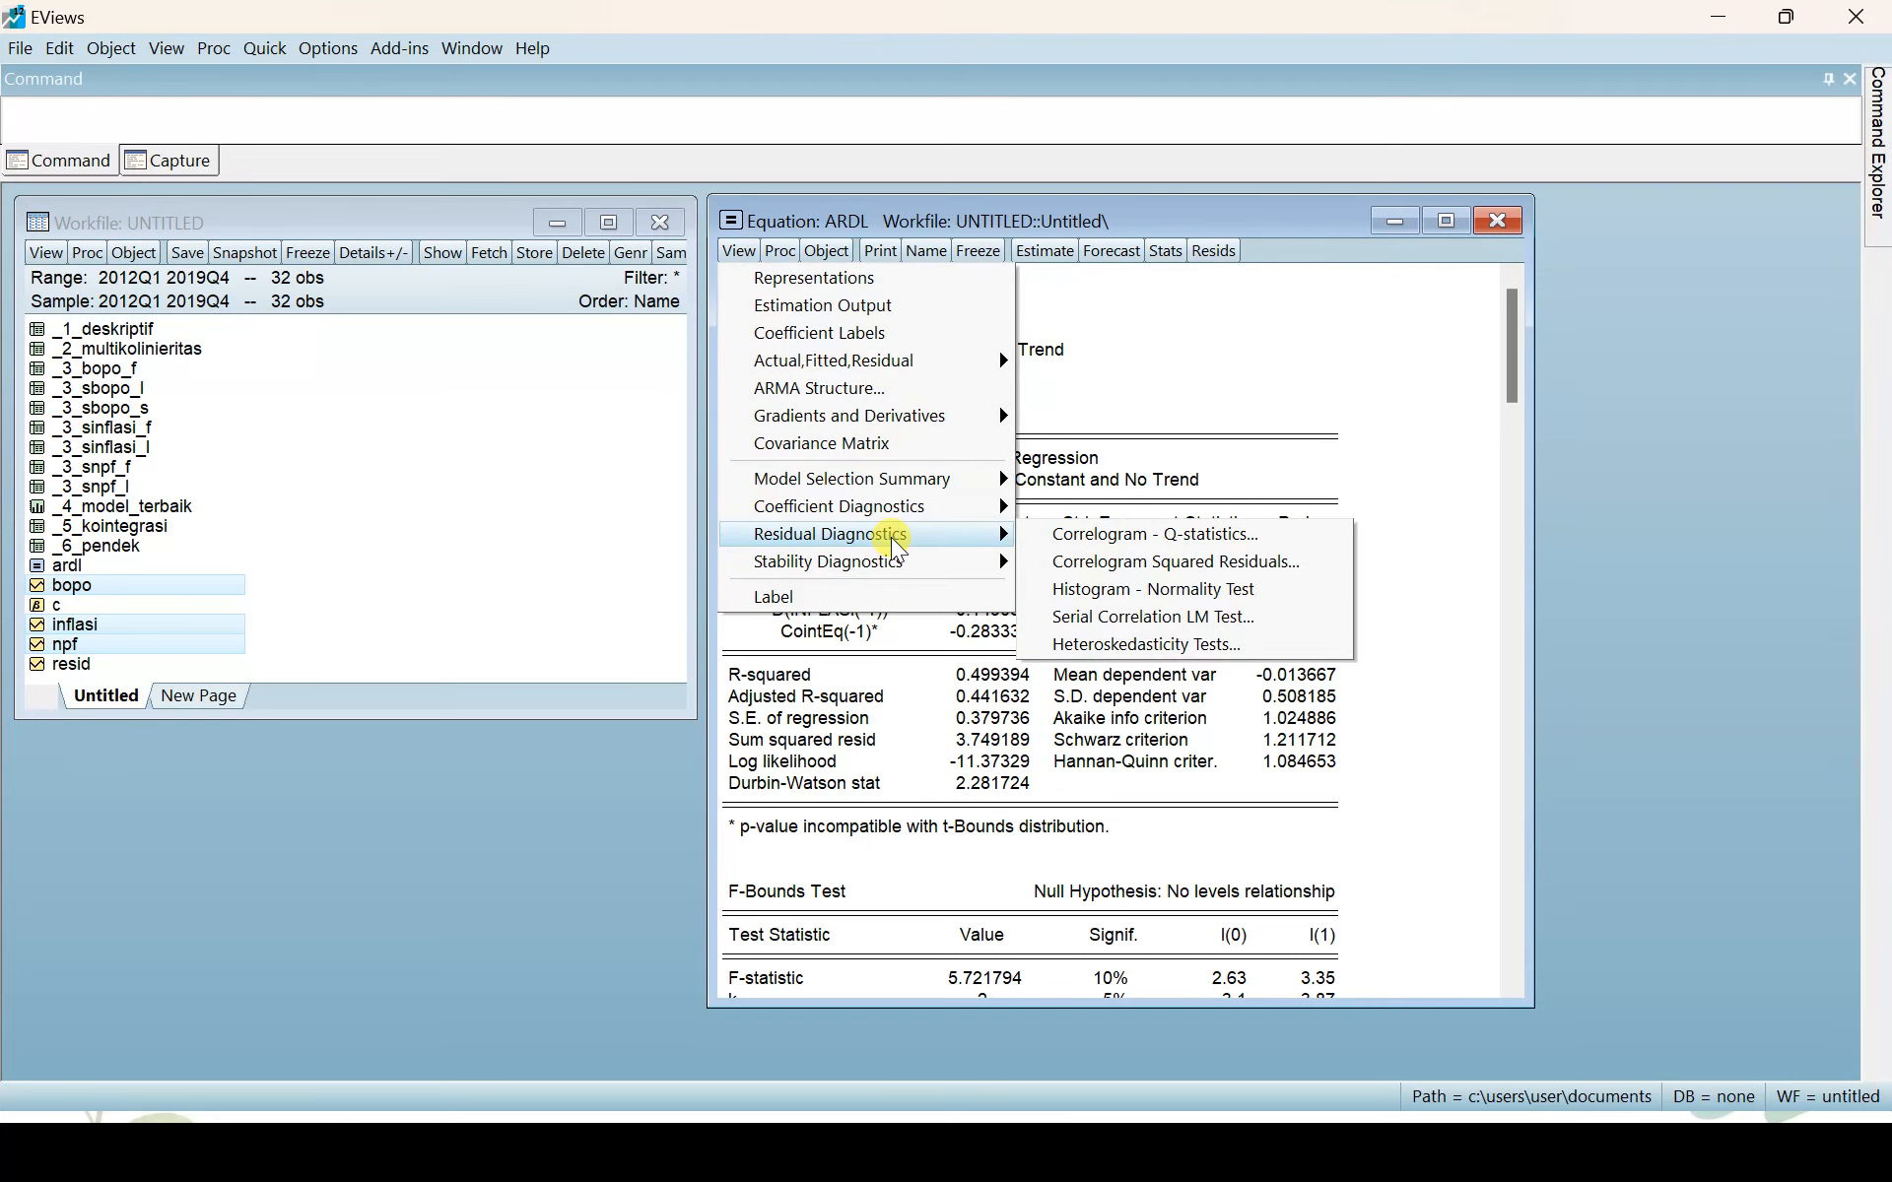
click(1106, 589)
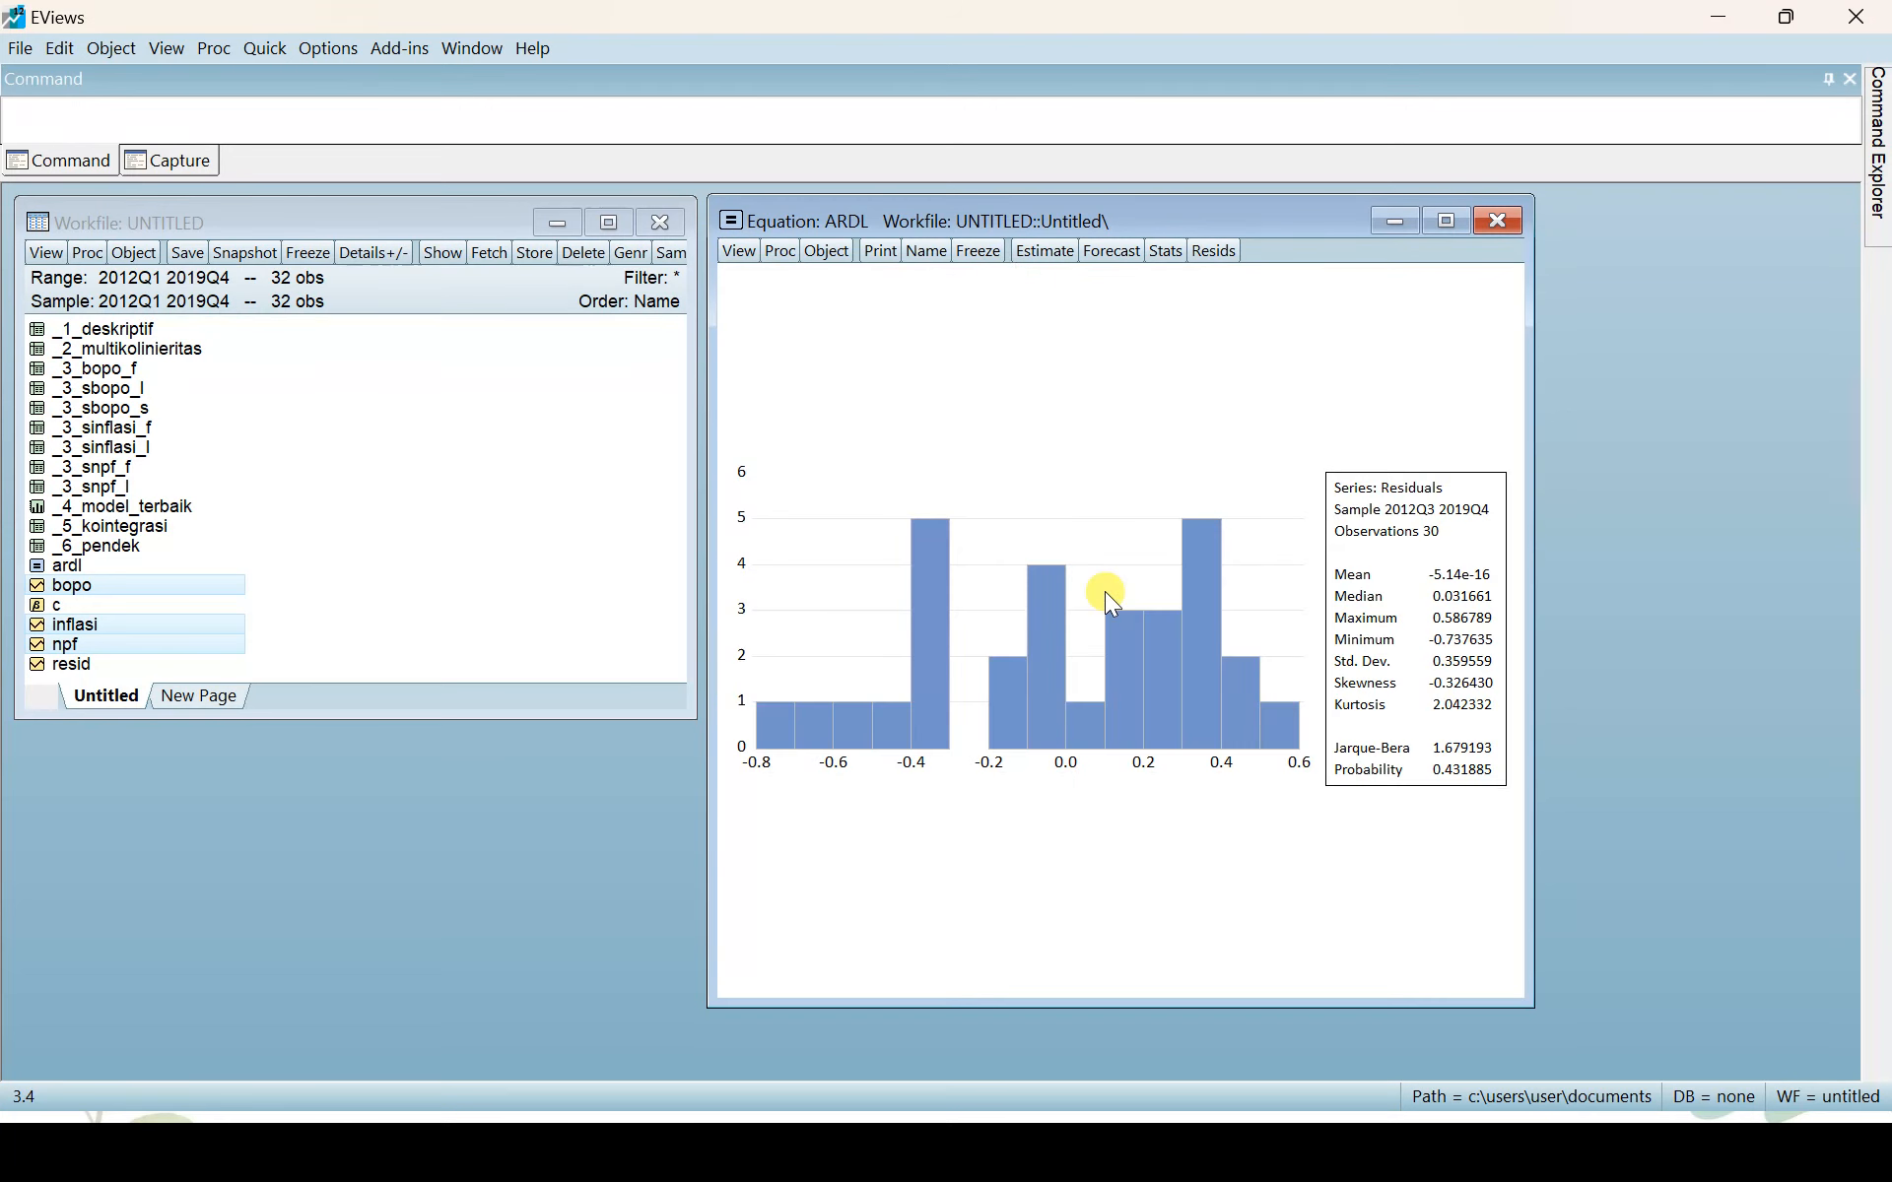
Step: Freeze the residual histogram as a graph named _7_NORMALITAS and close the graph
click(980, 259)
click(1008, 239)
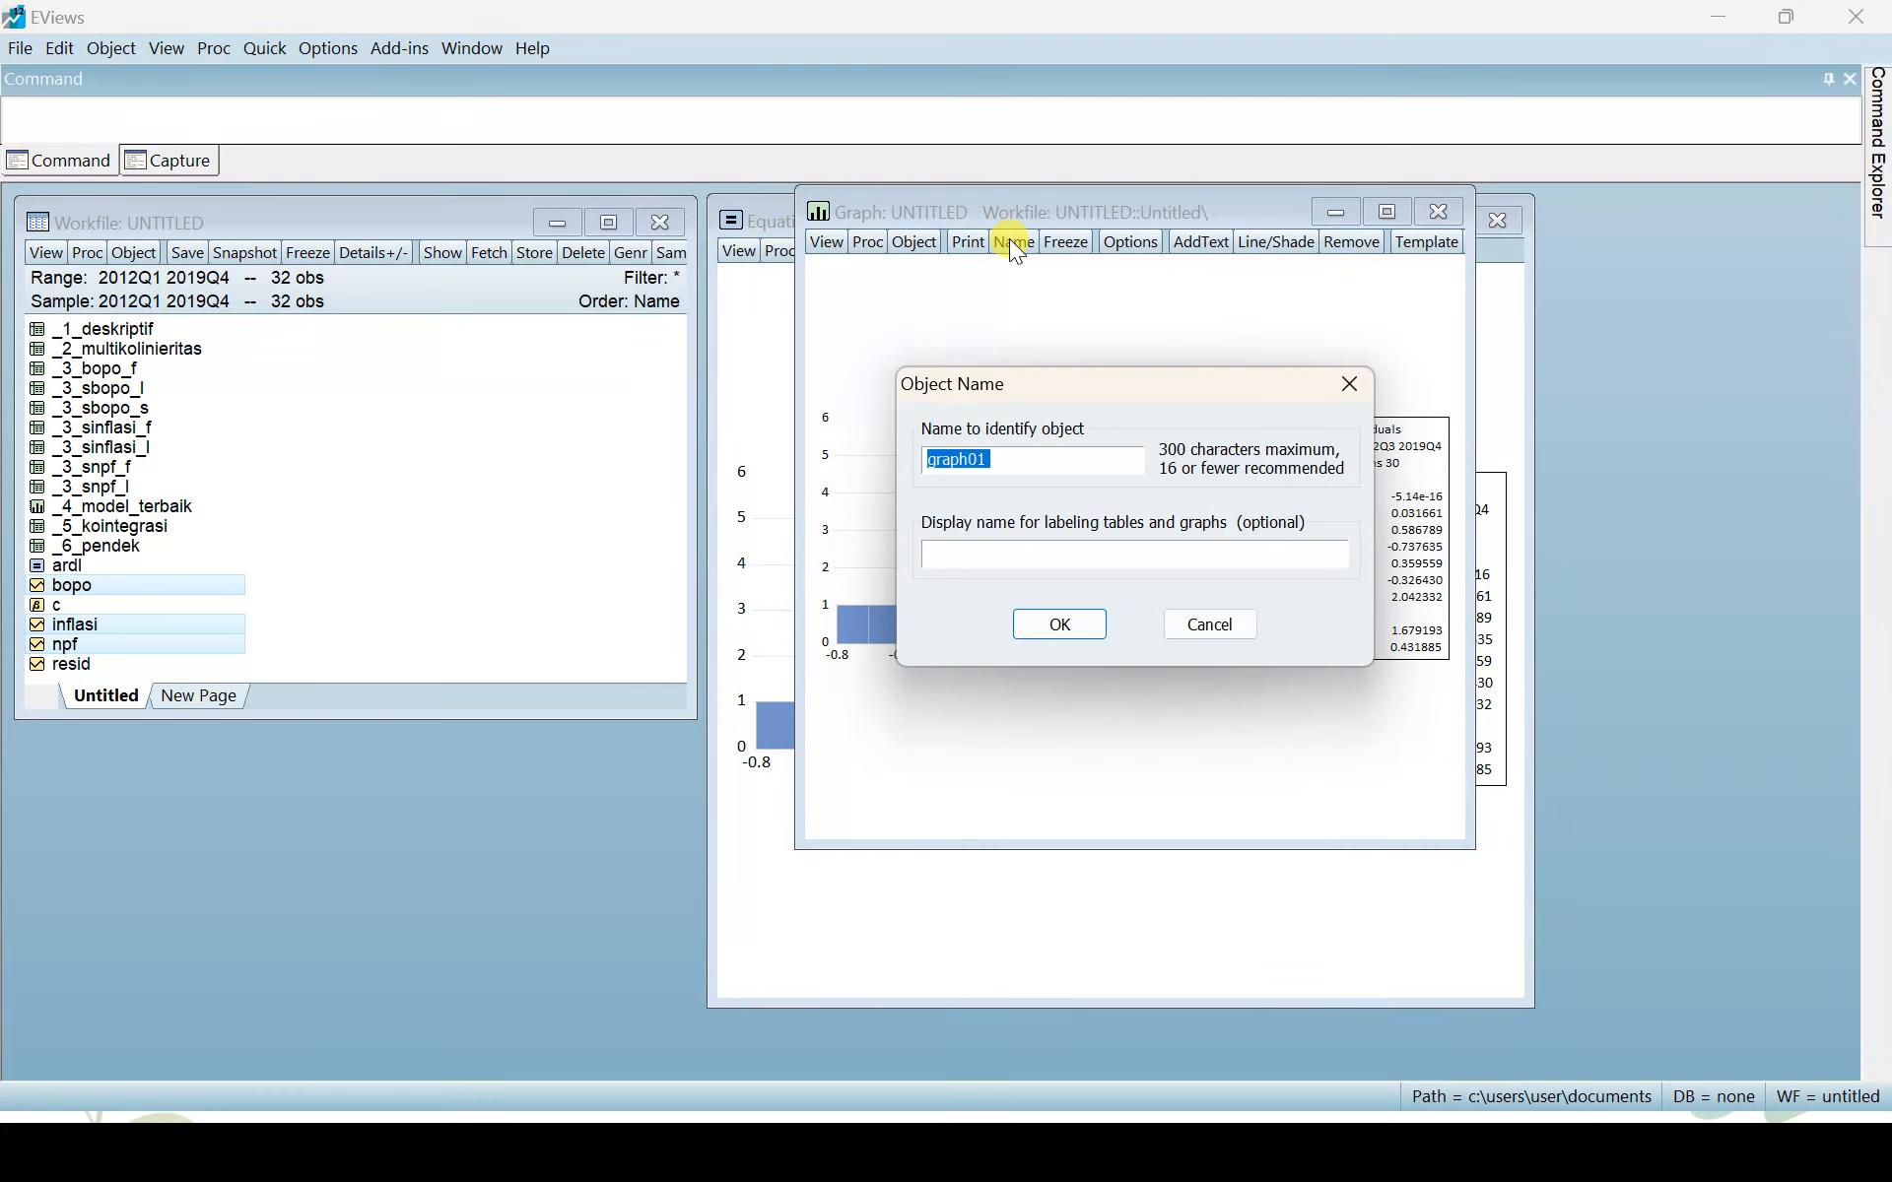
text(_7_NORMALITAS)
key(Return)
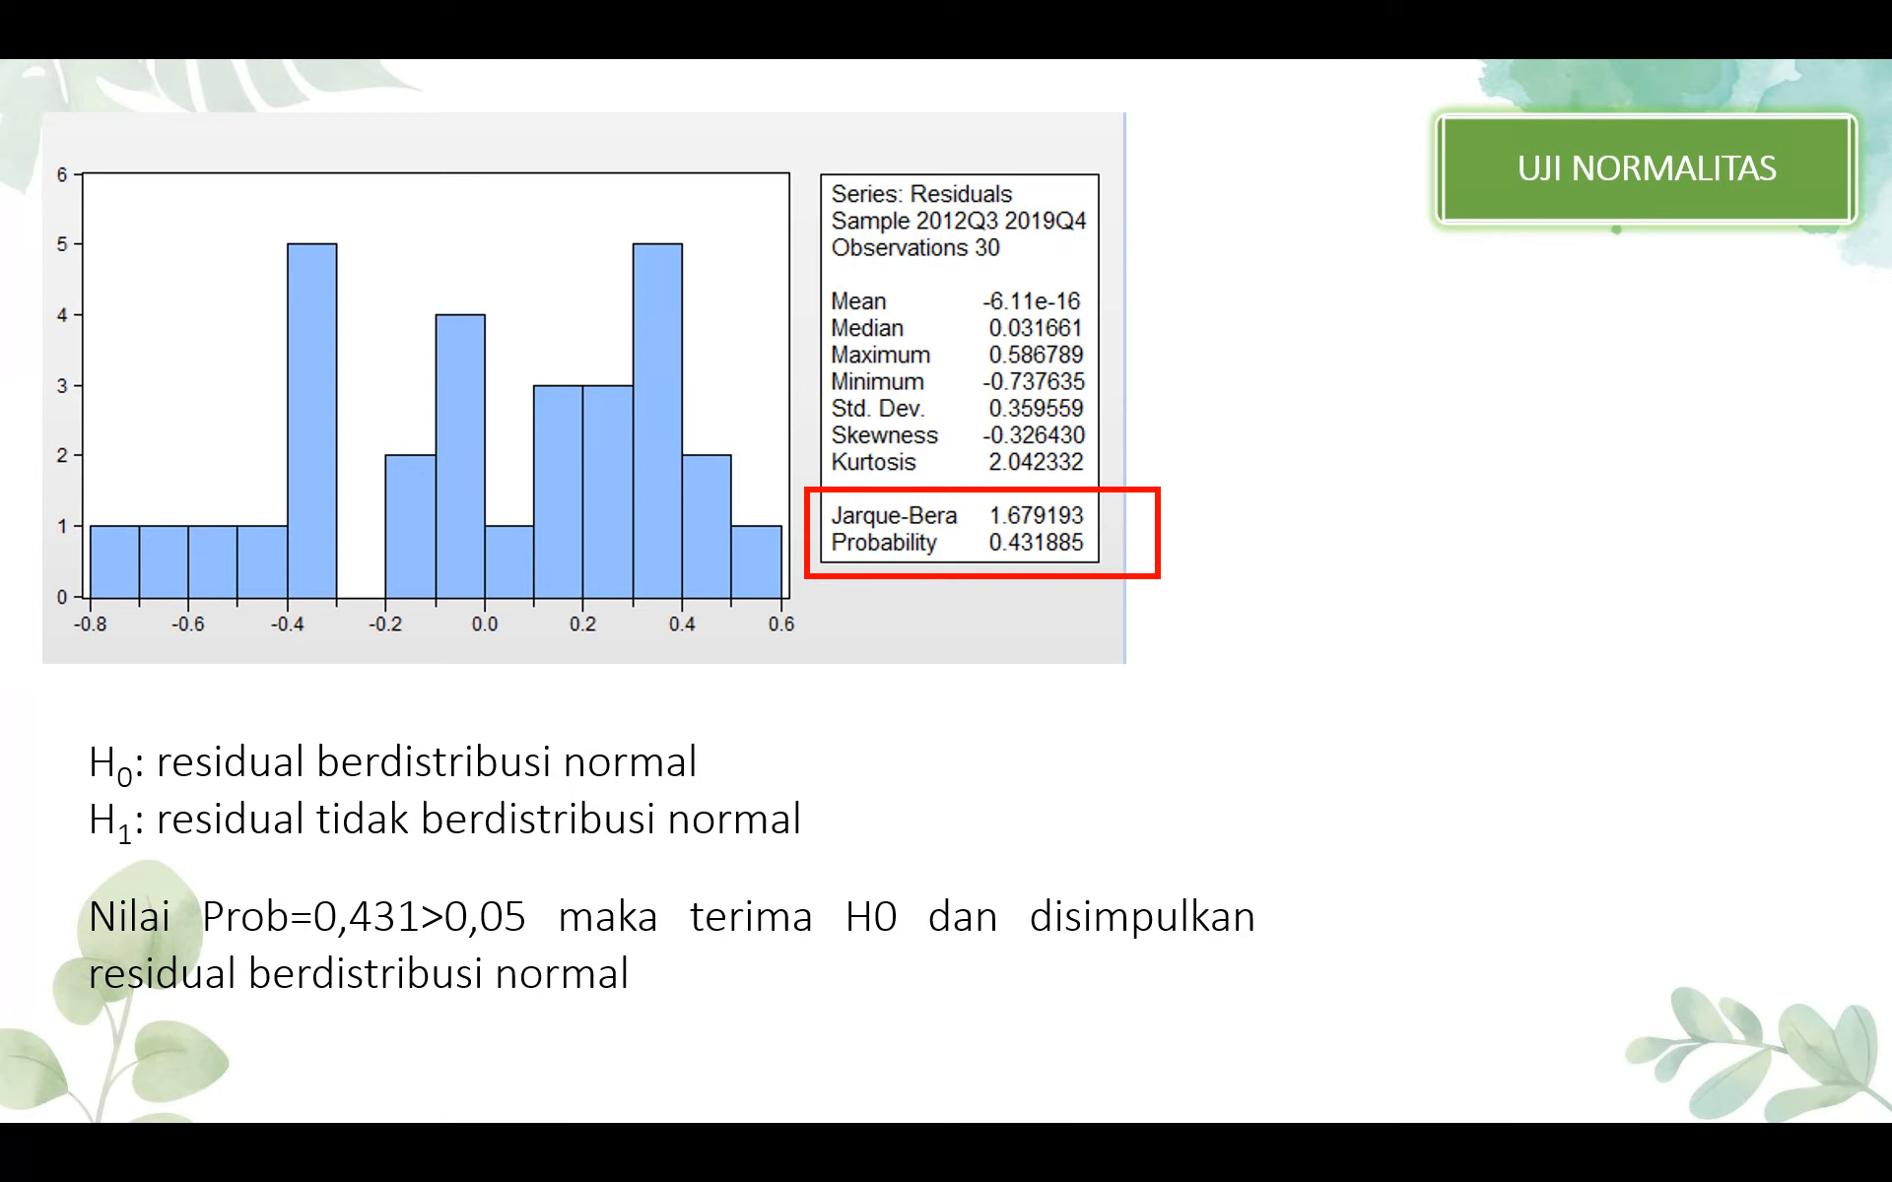
key(alt+Tab)
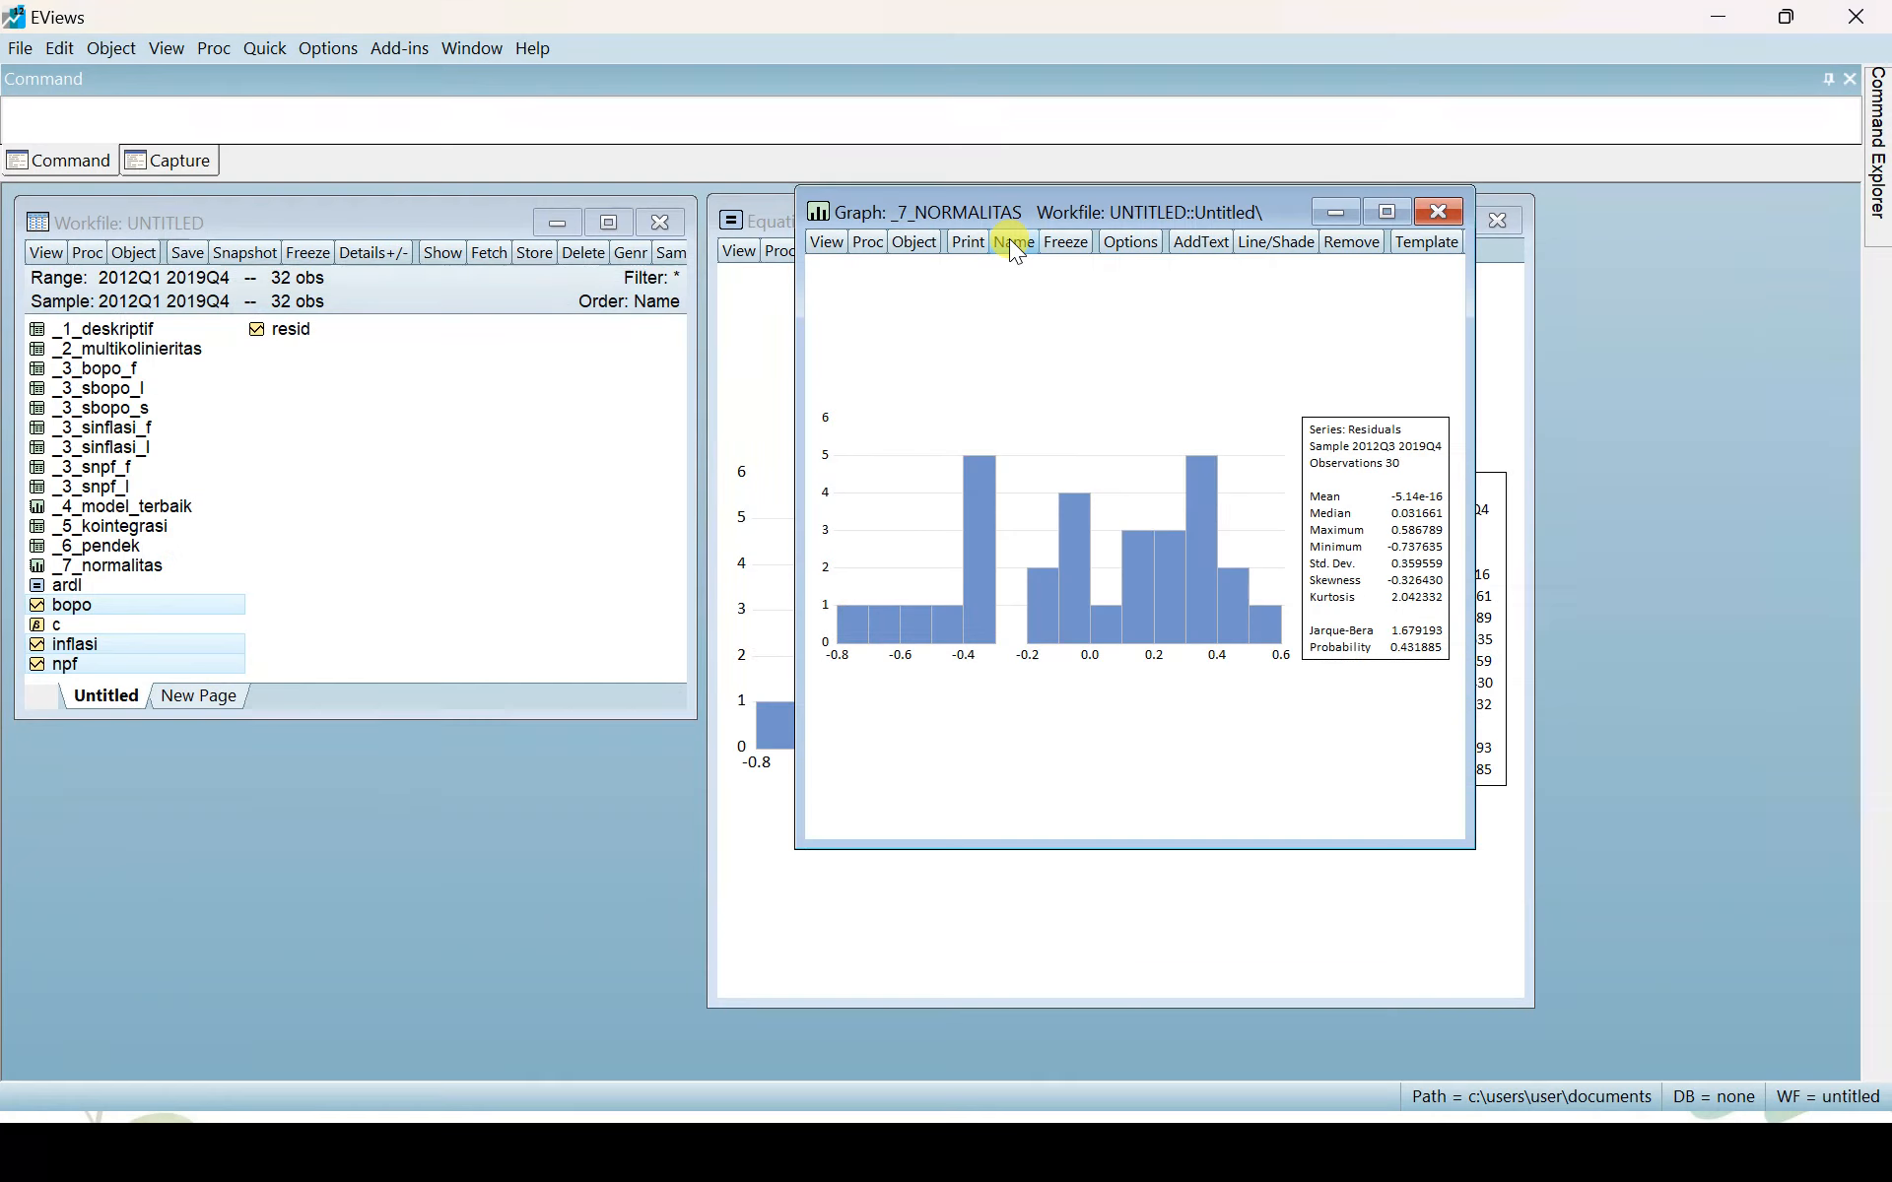
click(1434, 211)
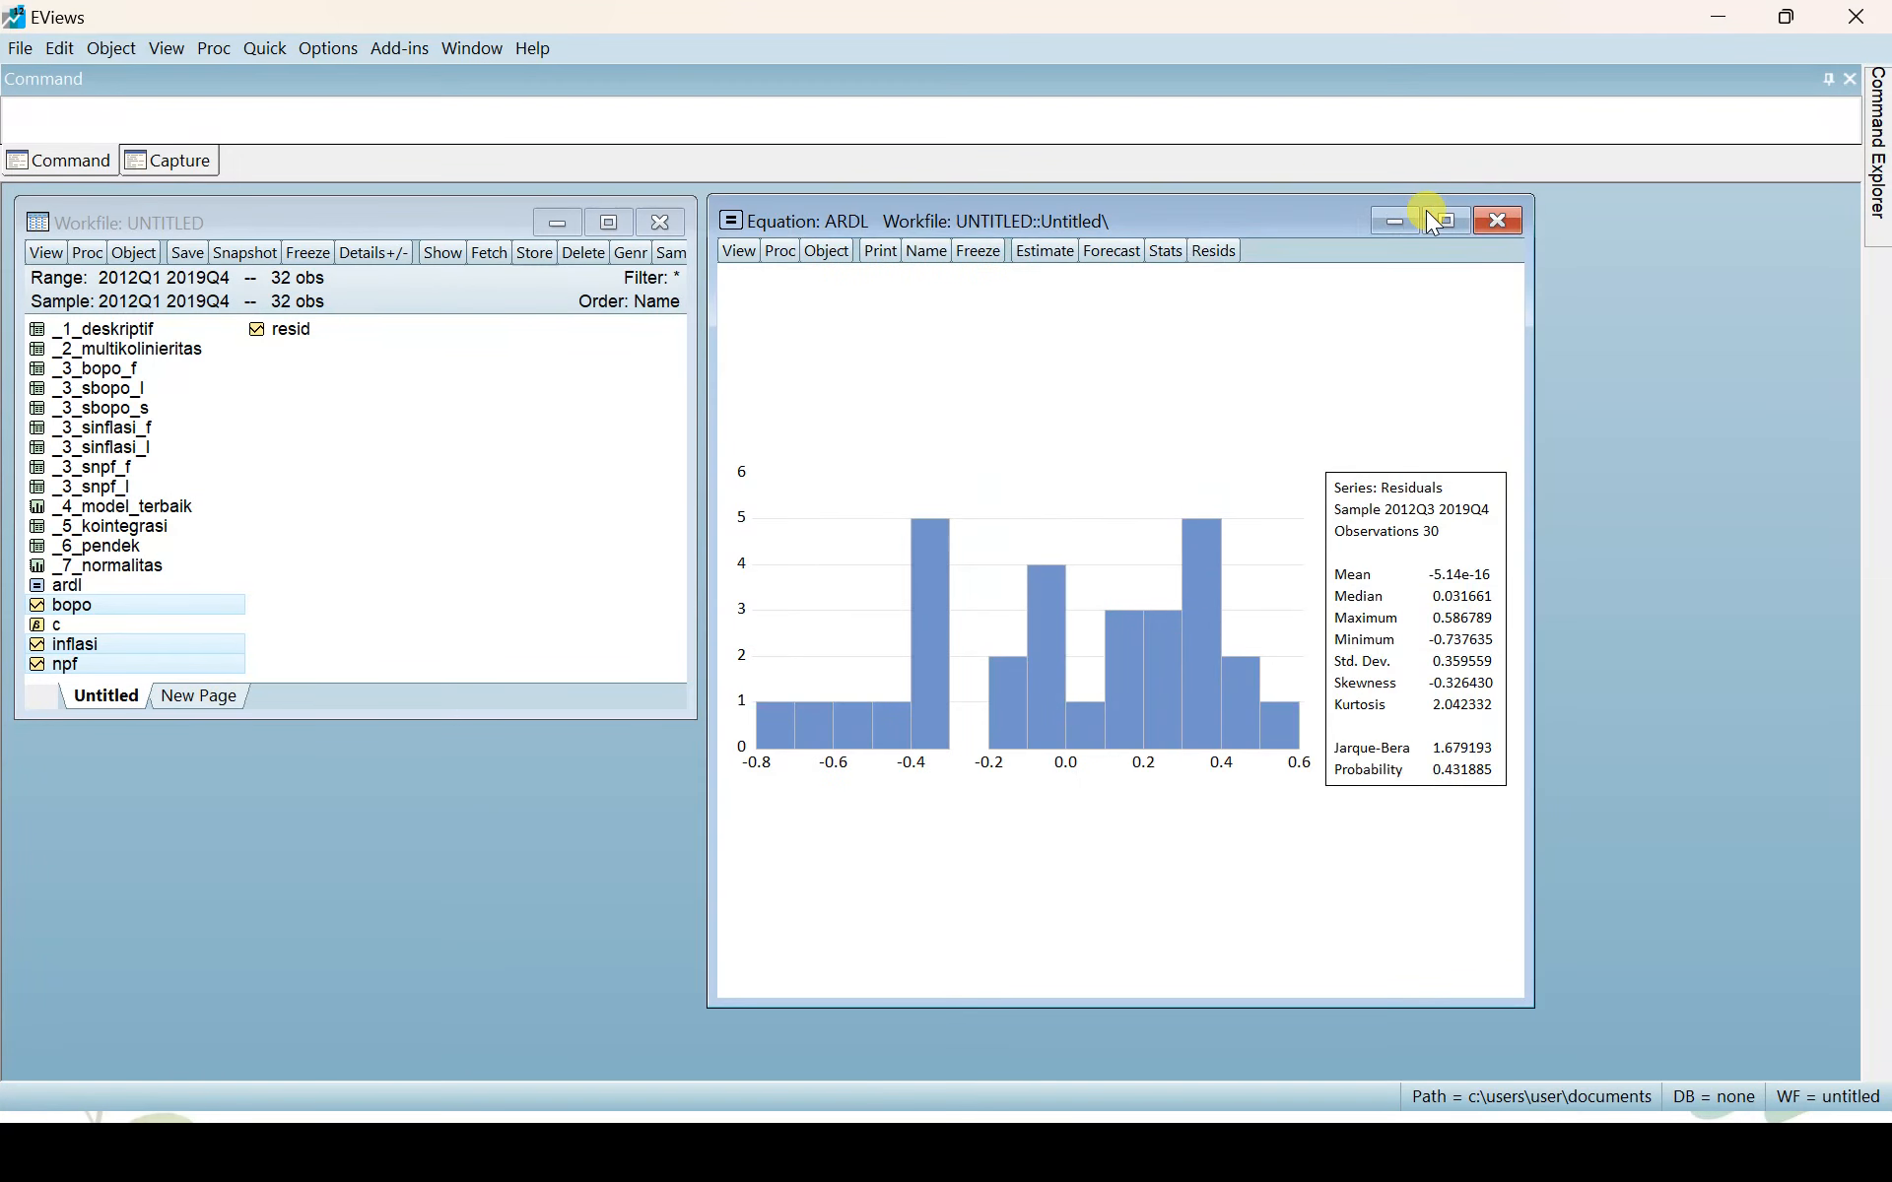
Step: Run the serial correlation LM test on the ARDL equation's residuals with 2 lags
click(738, 251)
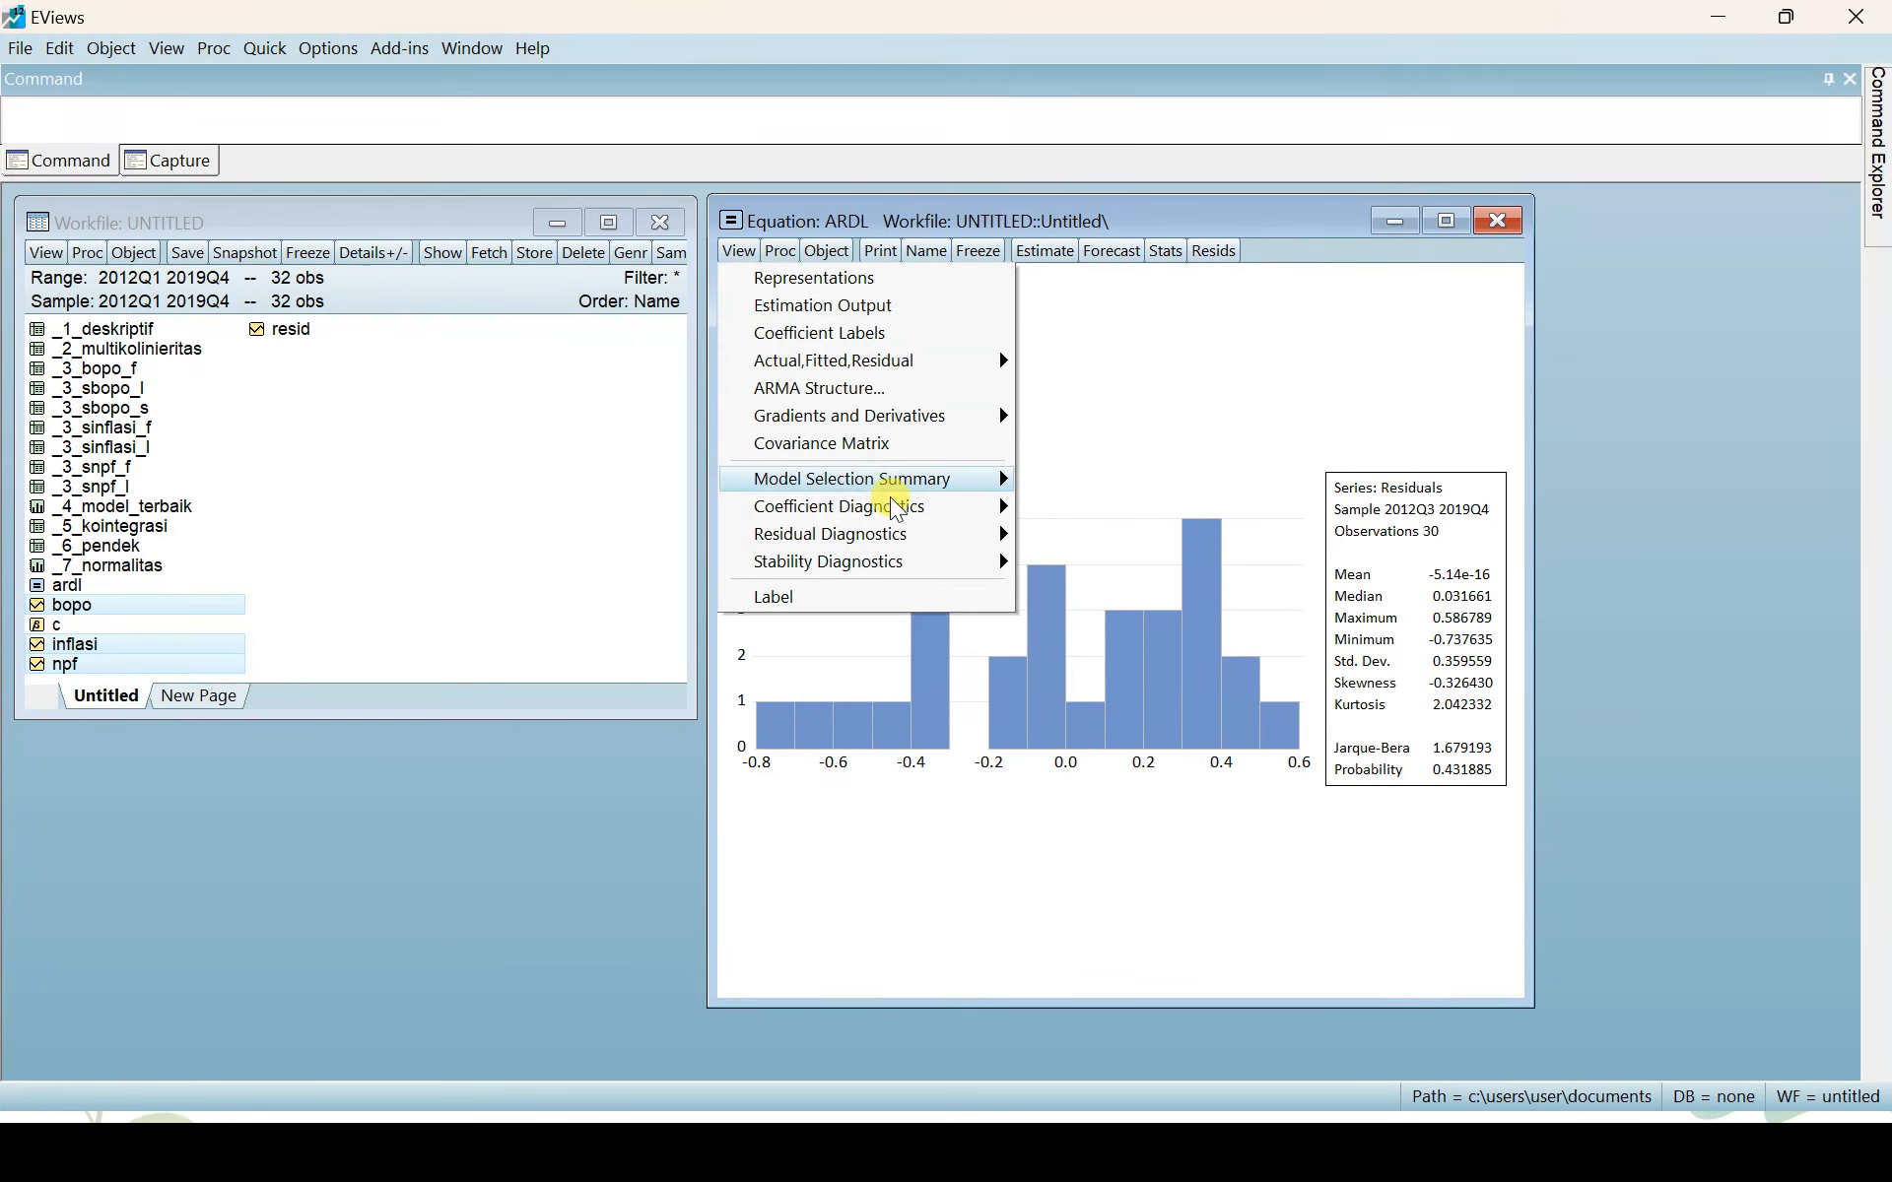
mouse_move(904, 540)
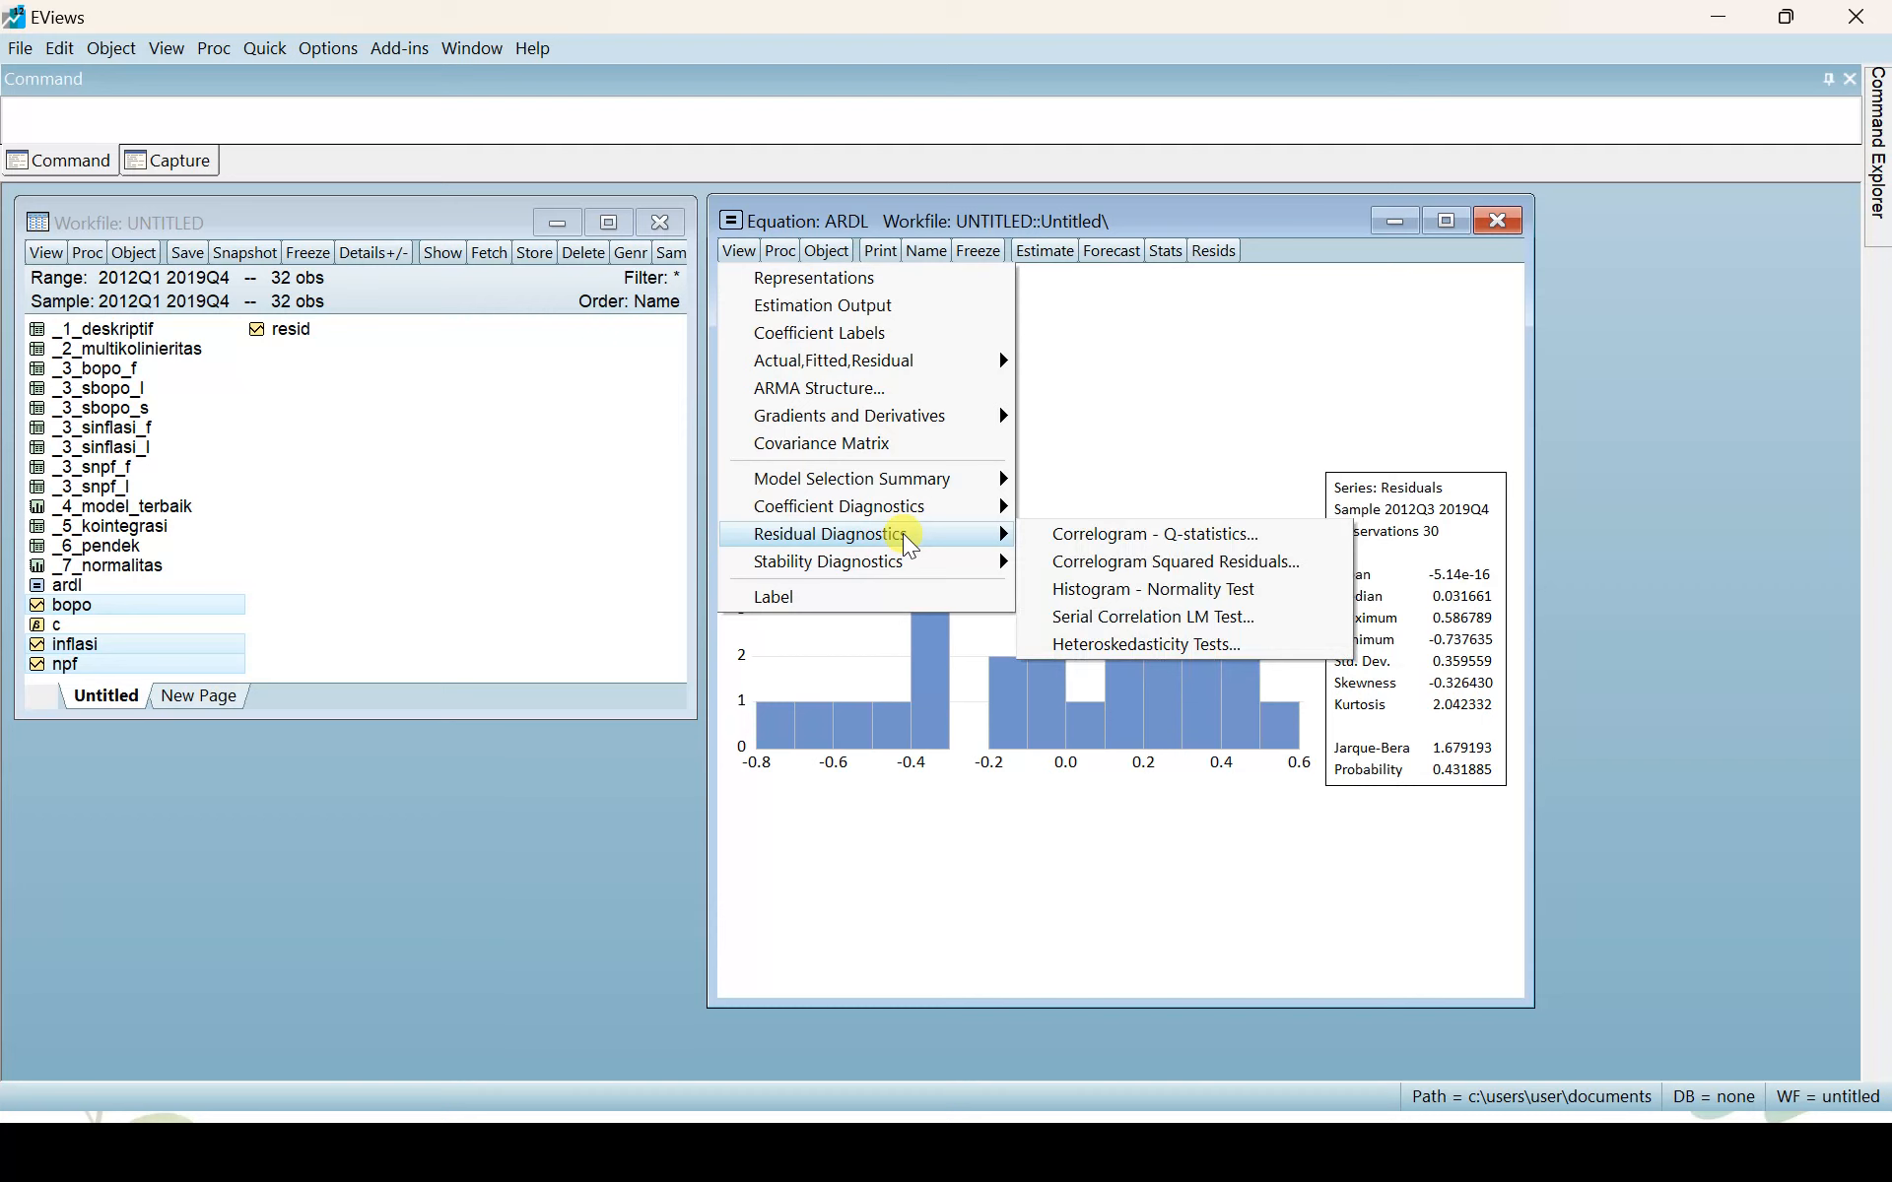
click(1108, 621)
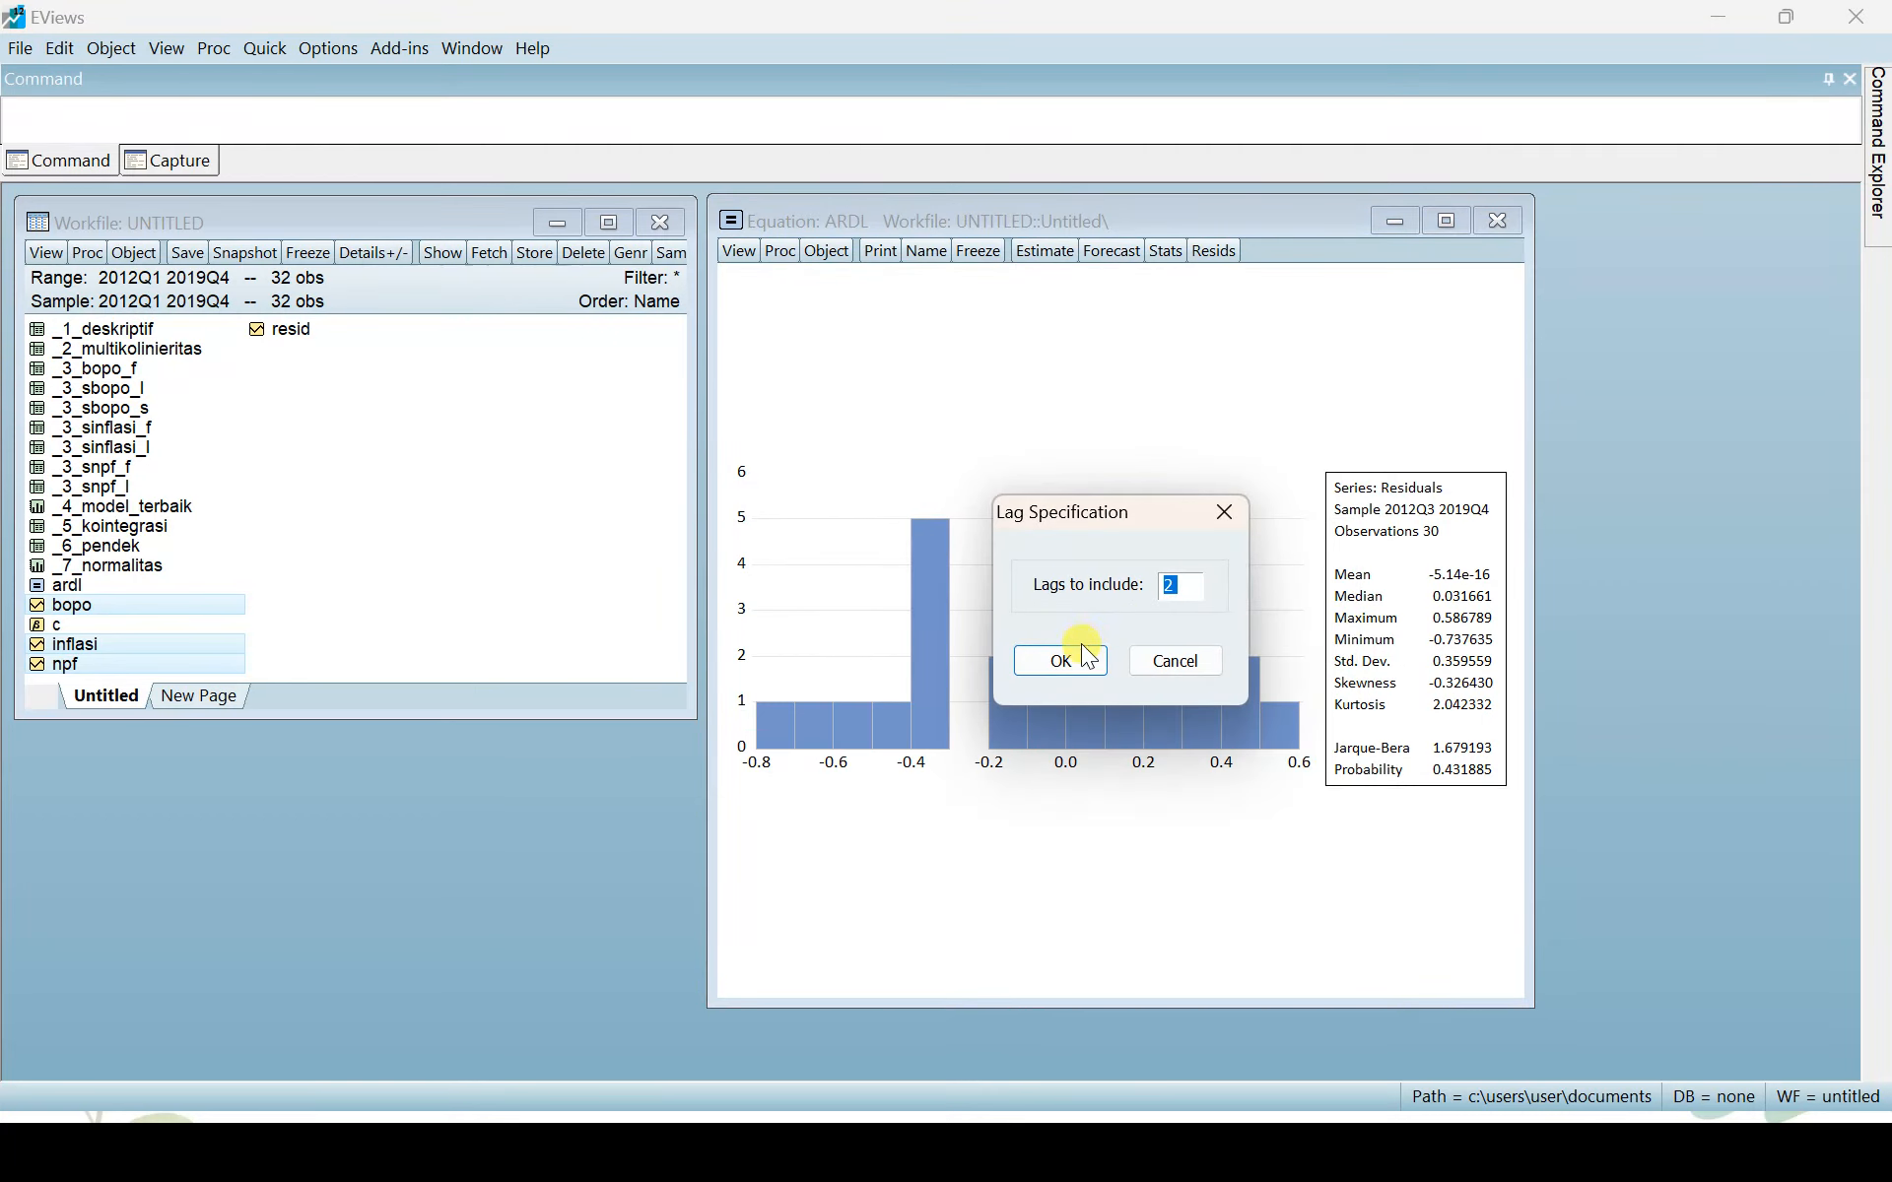
click(1068, 664)
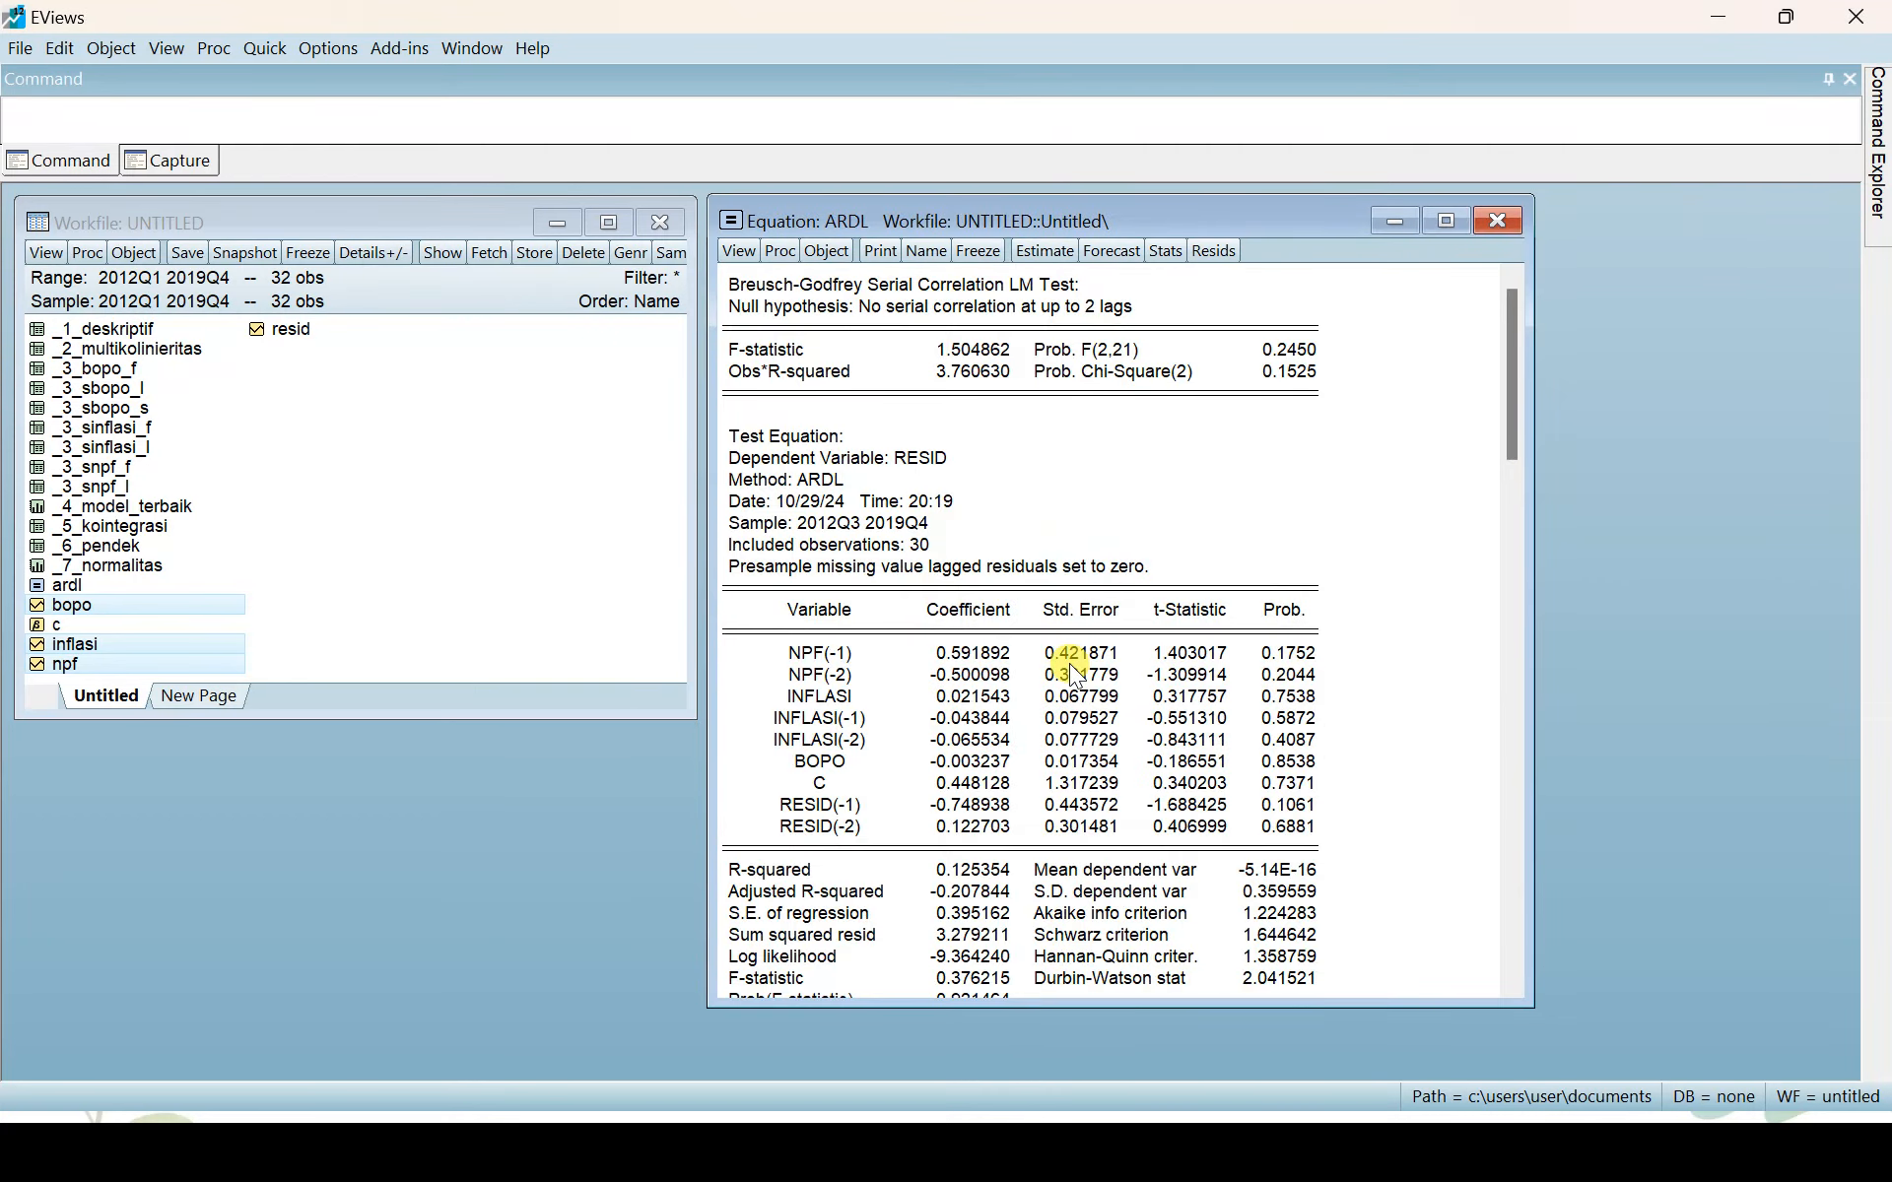
Step: Freeze the serial correlation test output as a table named _7_AUTOKORELASI
click(989, 257)
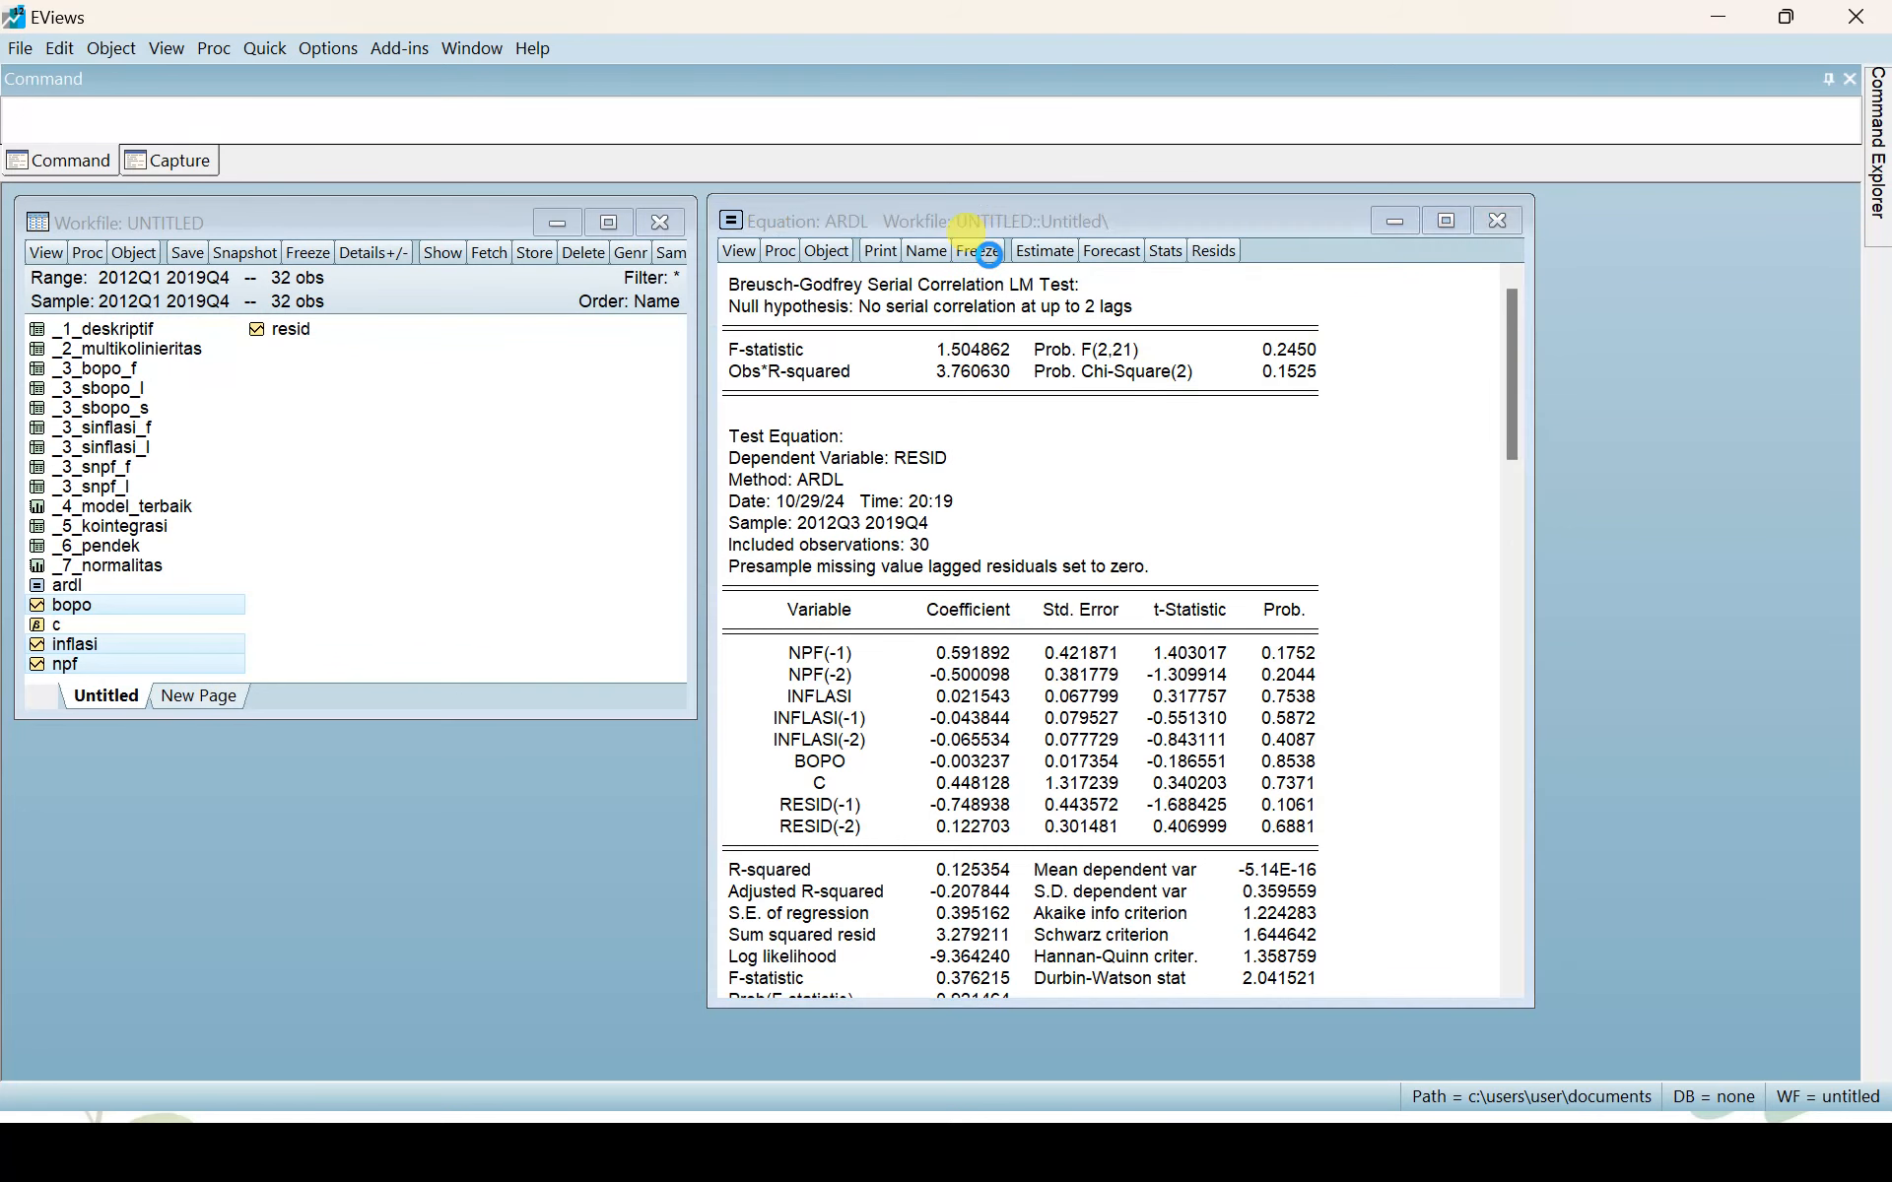
click(1059, 285)
text(_)
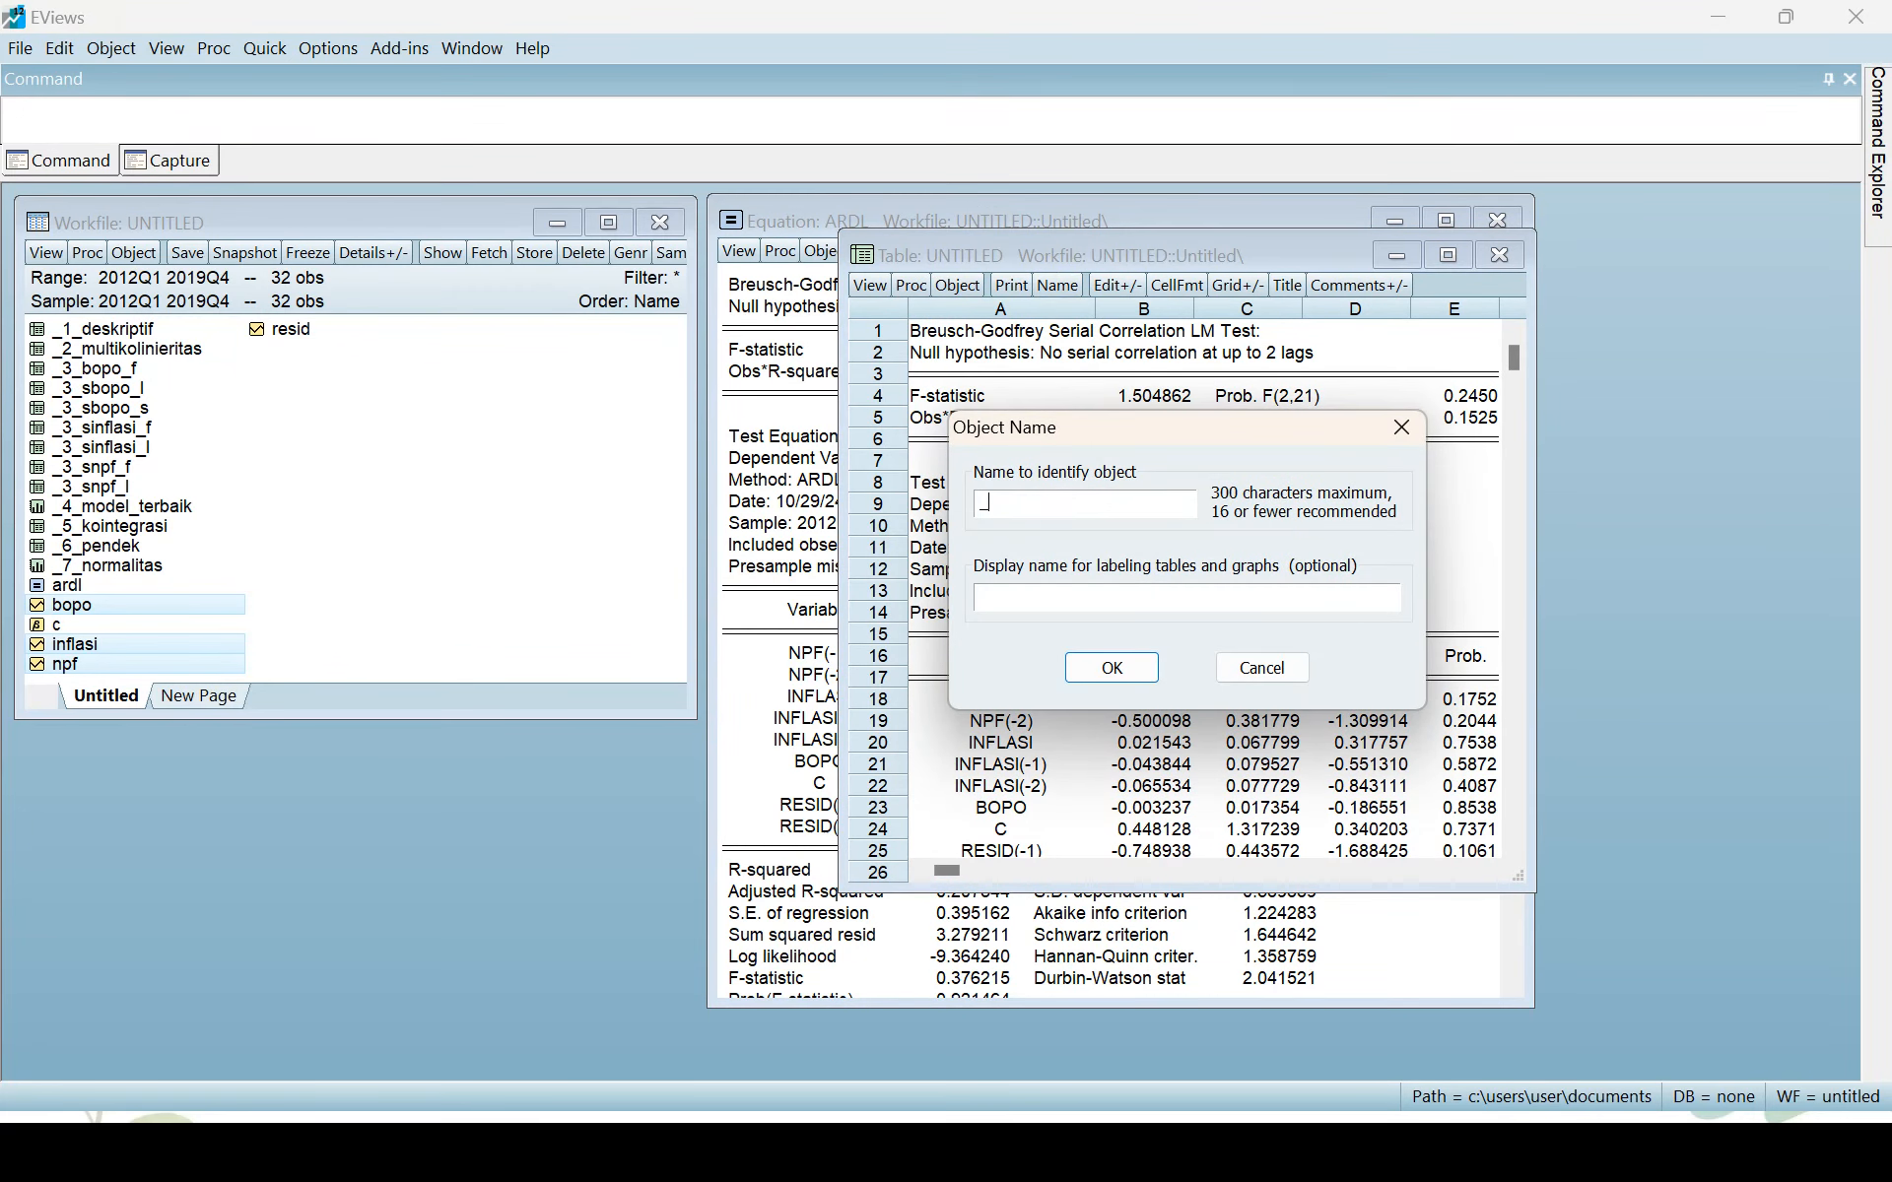
text(7_AUTOKORELASI)
key(Return)
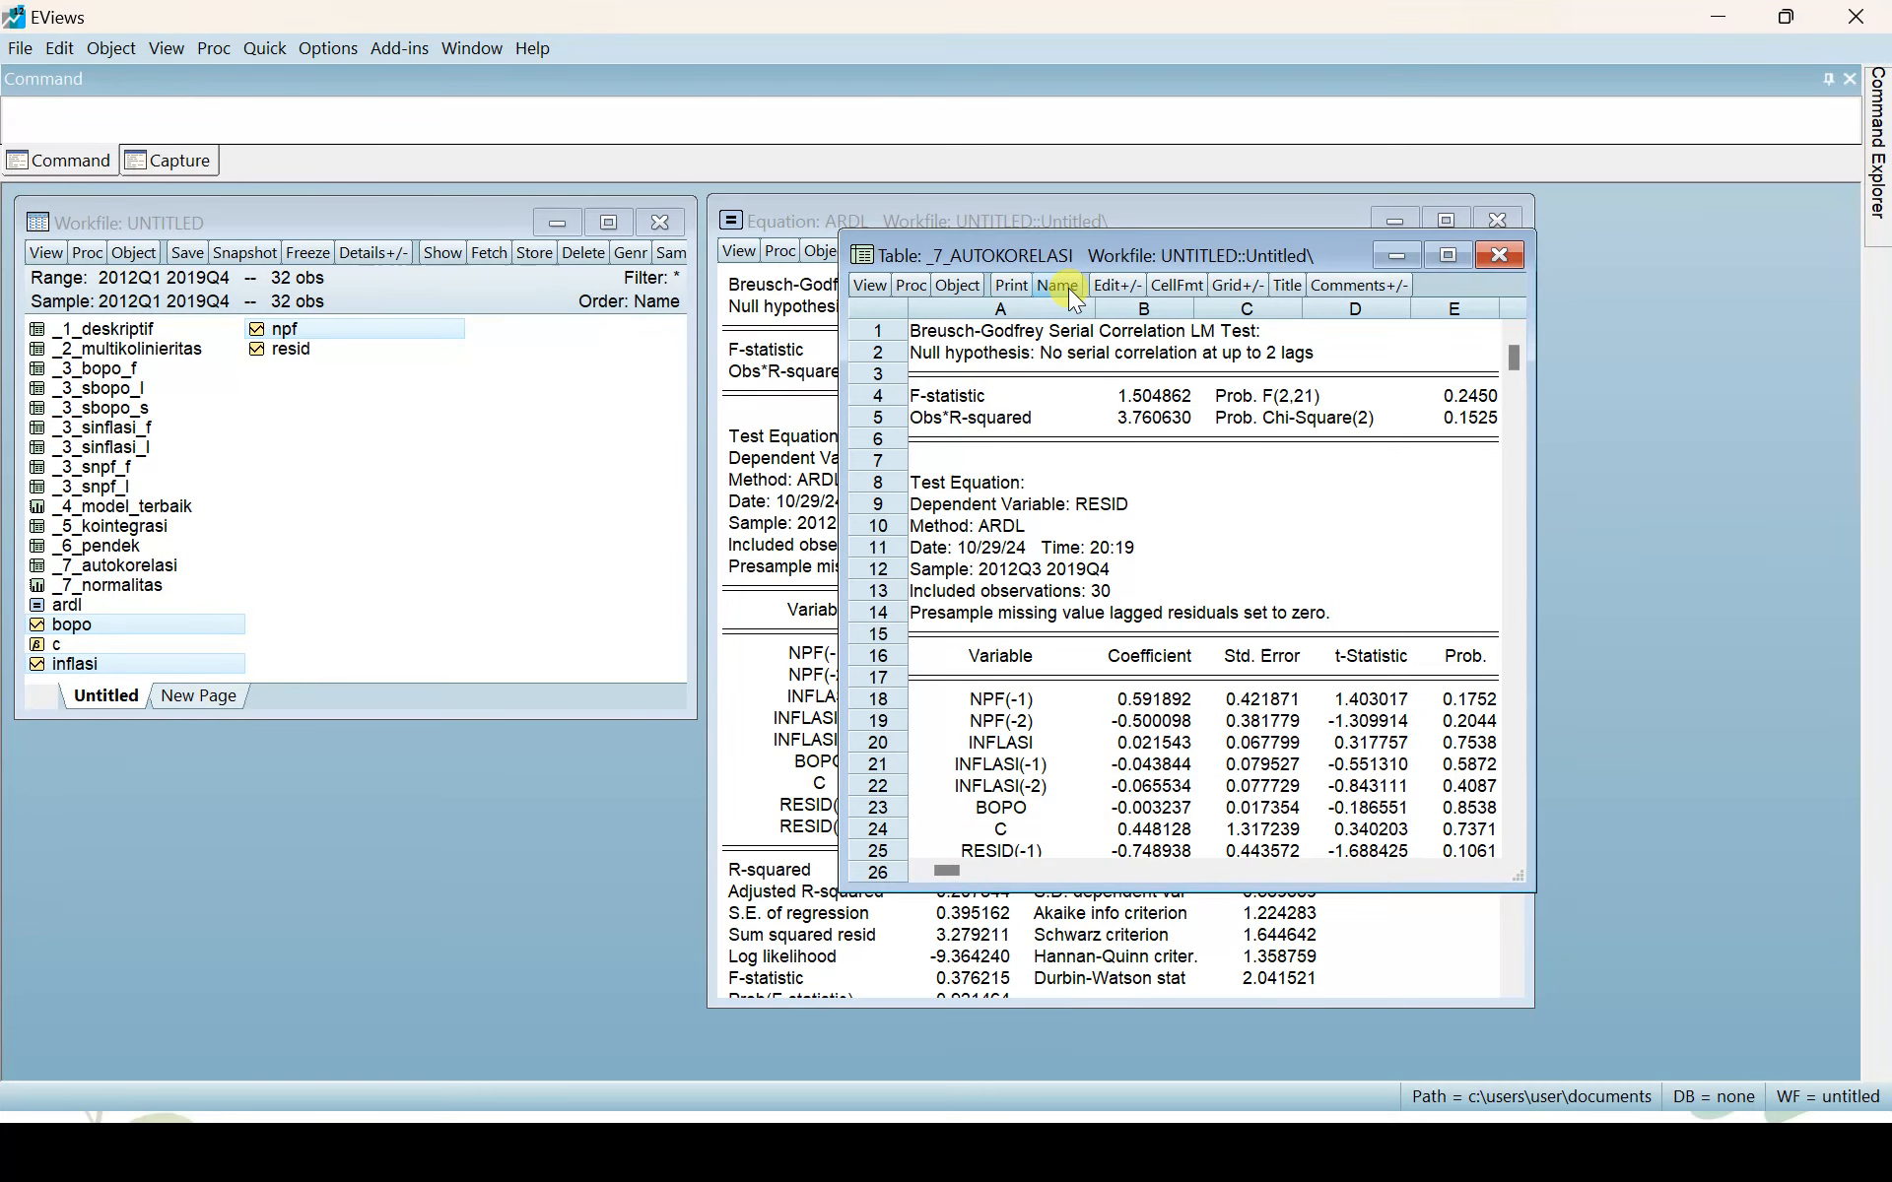
Step: Switch to the presentation and advance from the normality test slide to the autocorrelation test slide
key(alt+Tab)
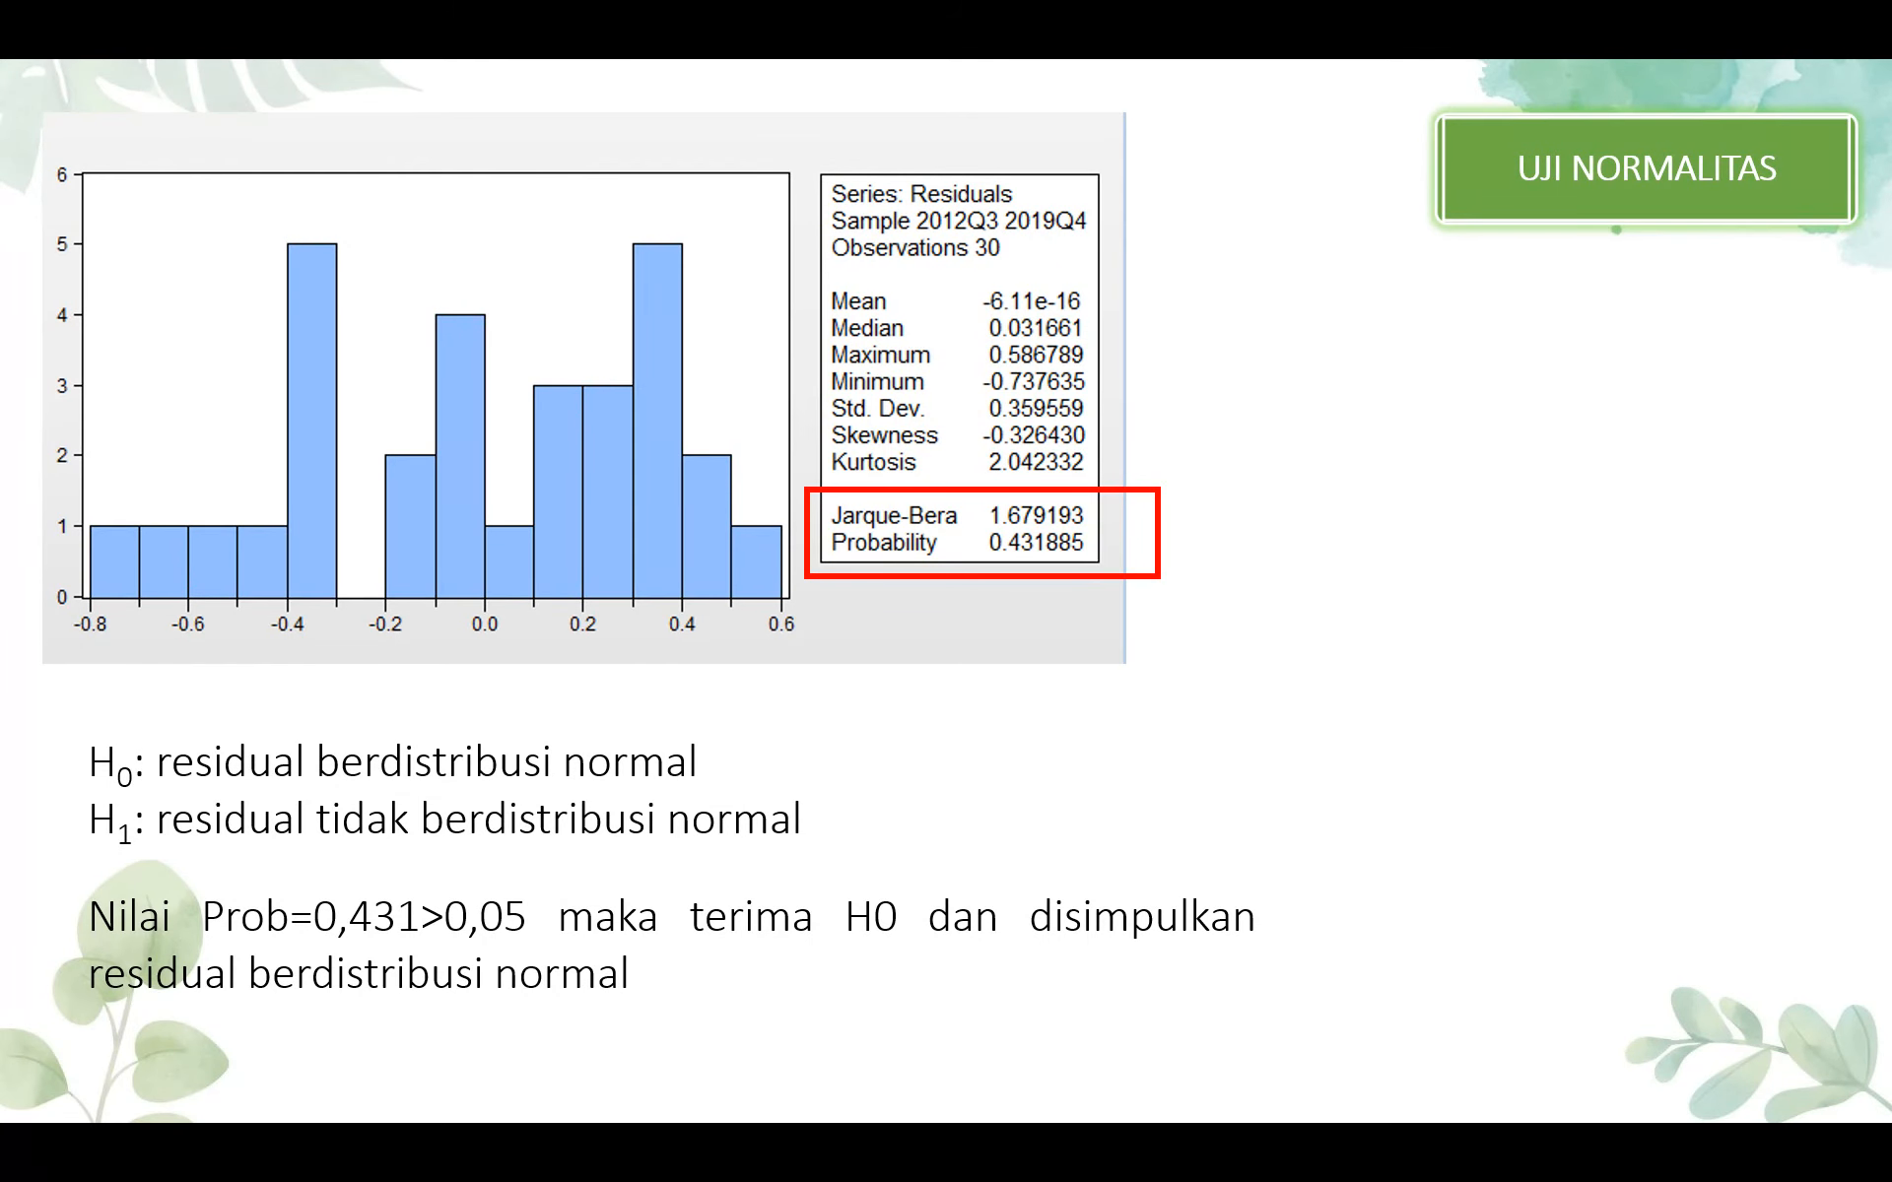
key(Right)
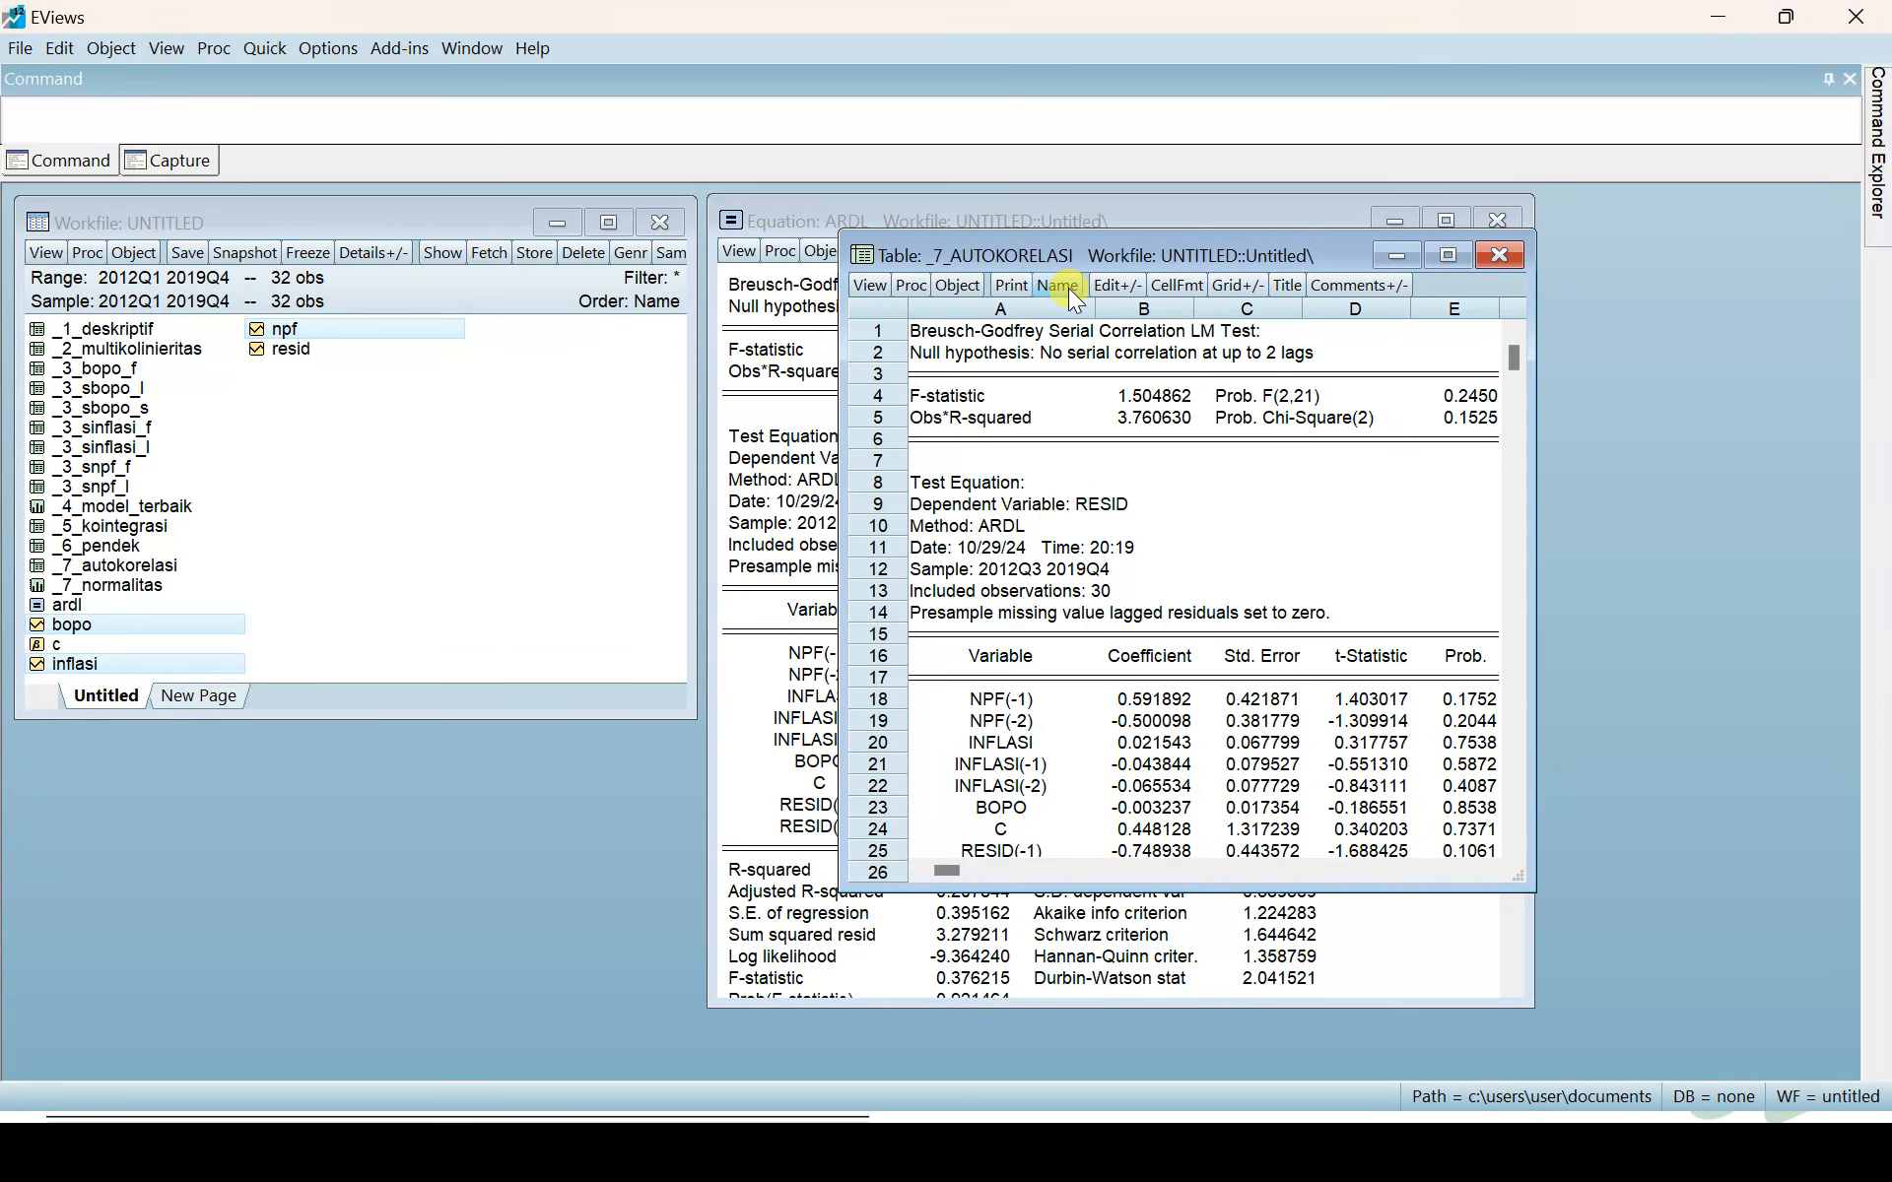
Step: Close the autocorrelation table and run the Breusch-Pagan-Godfrey heteroskedasticity test on the ARDL equation with the default regressors
click(1499, 256)
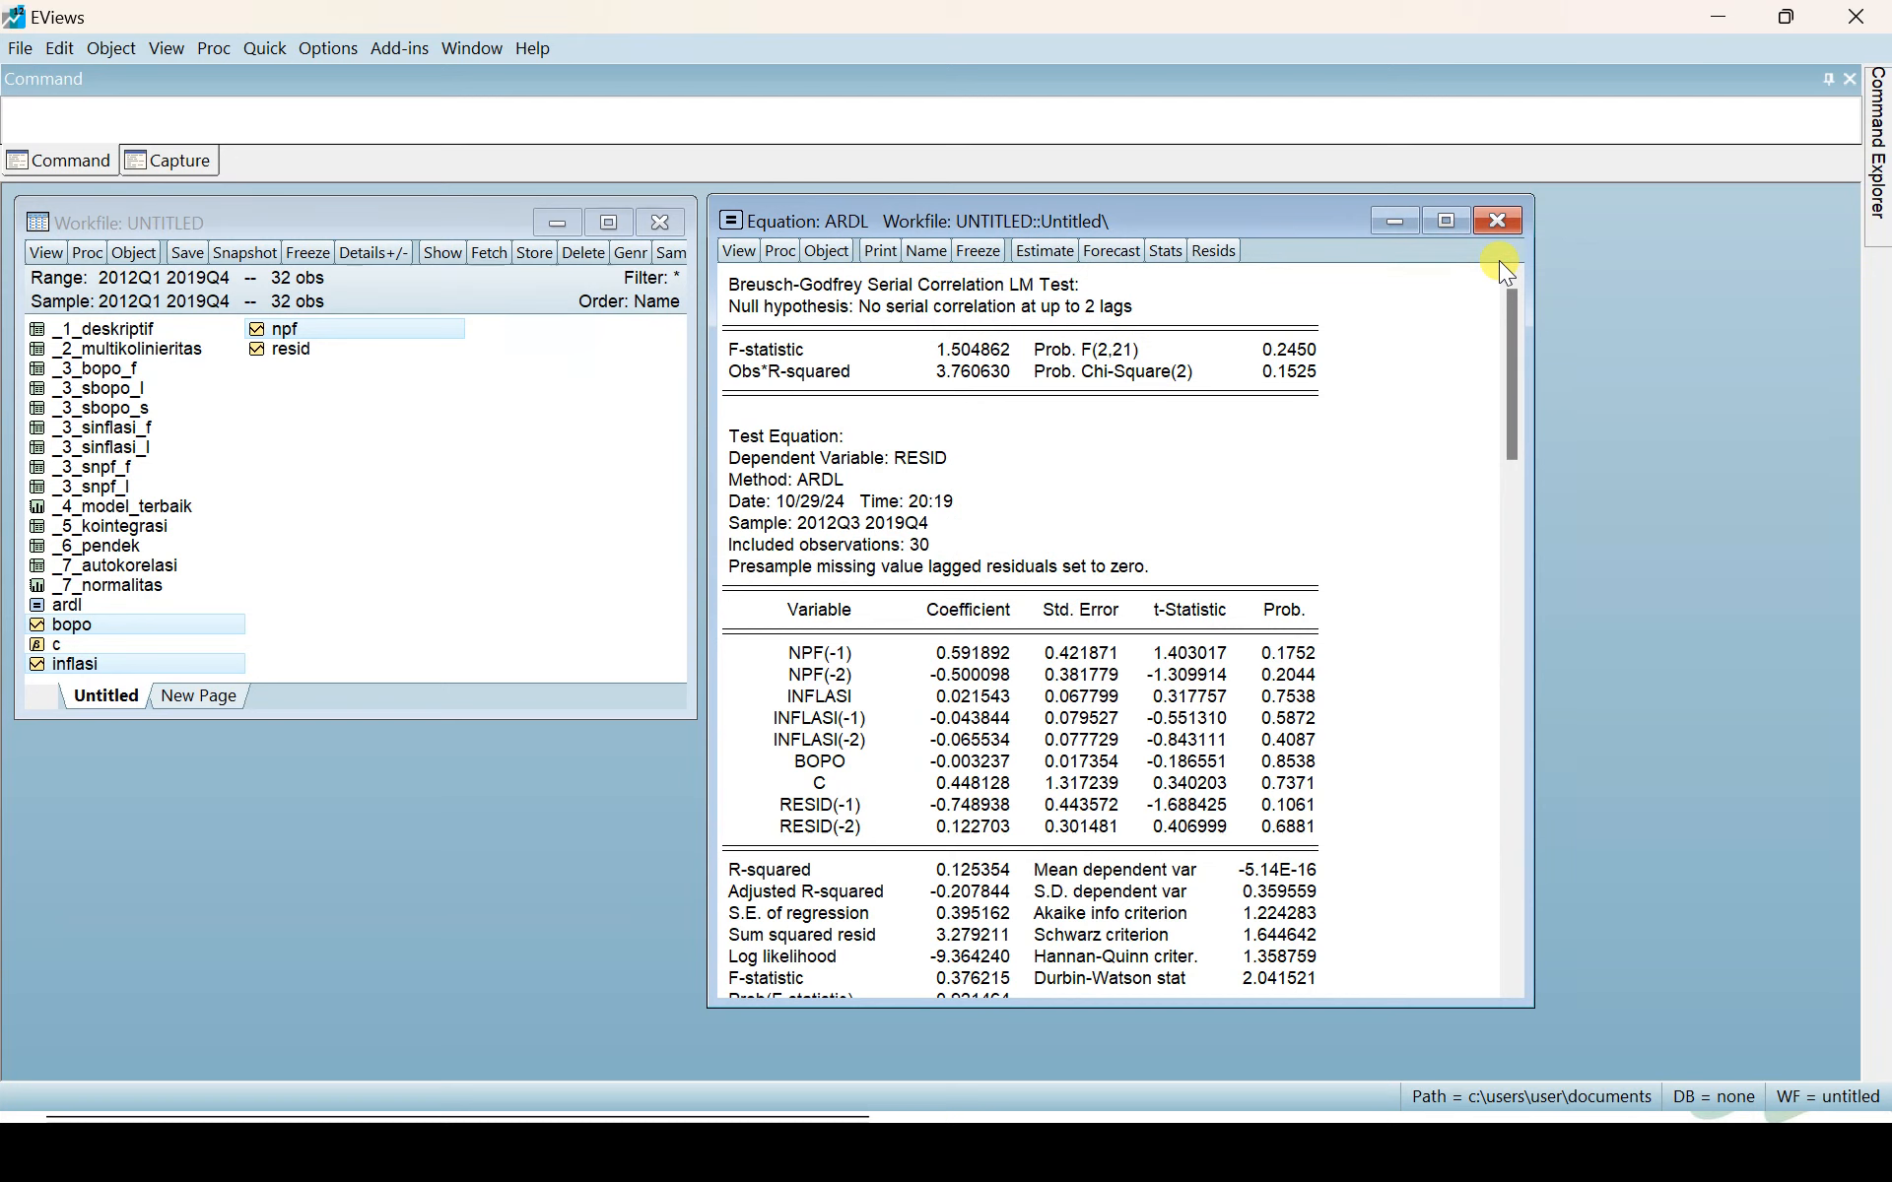
click(738, 250)
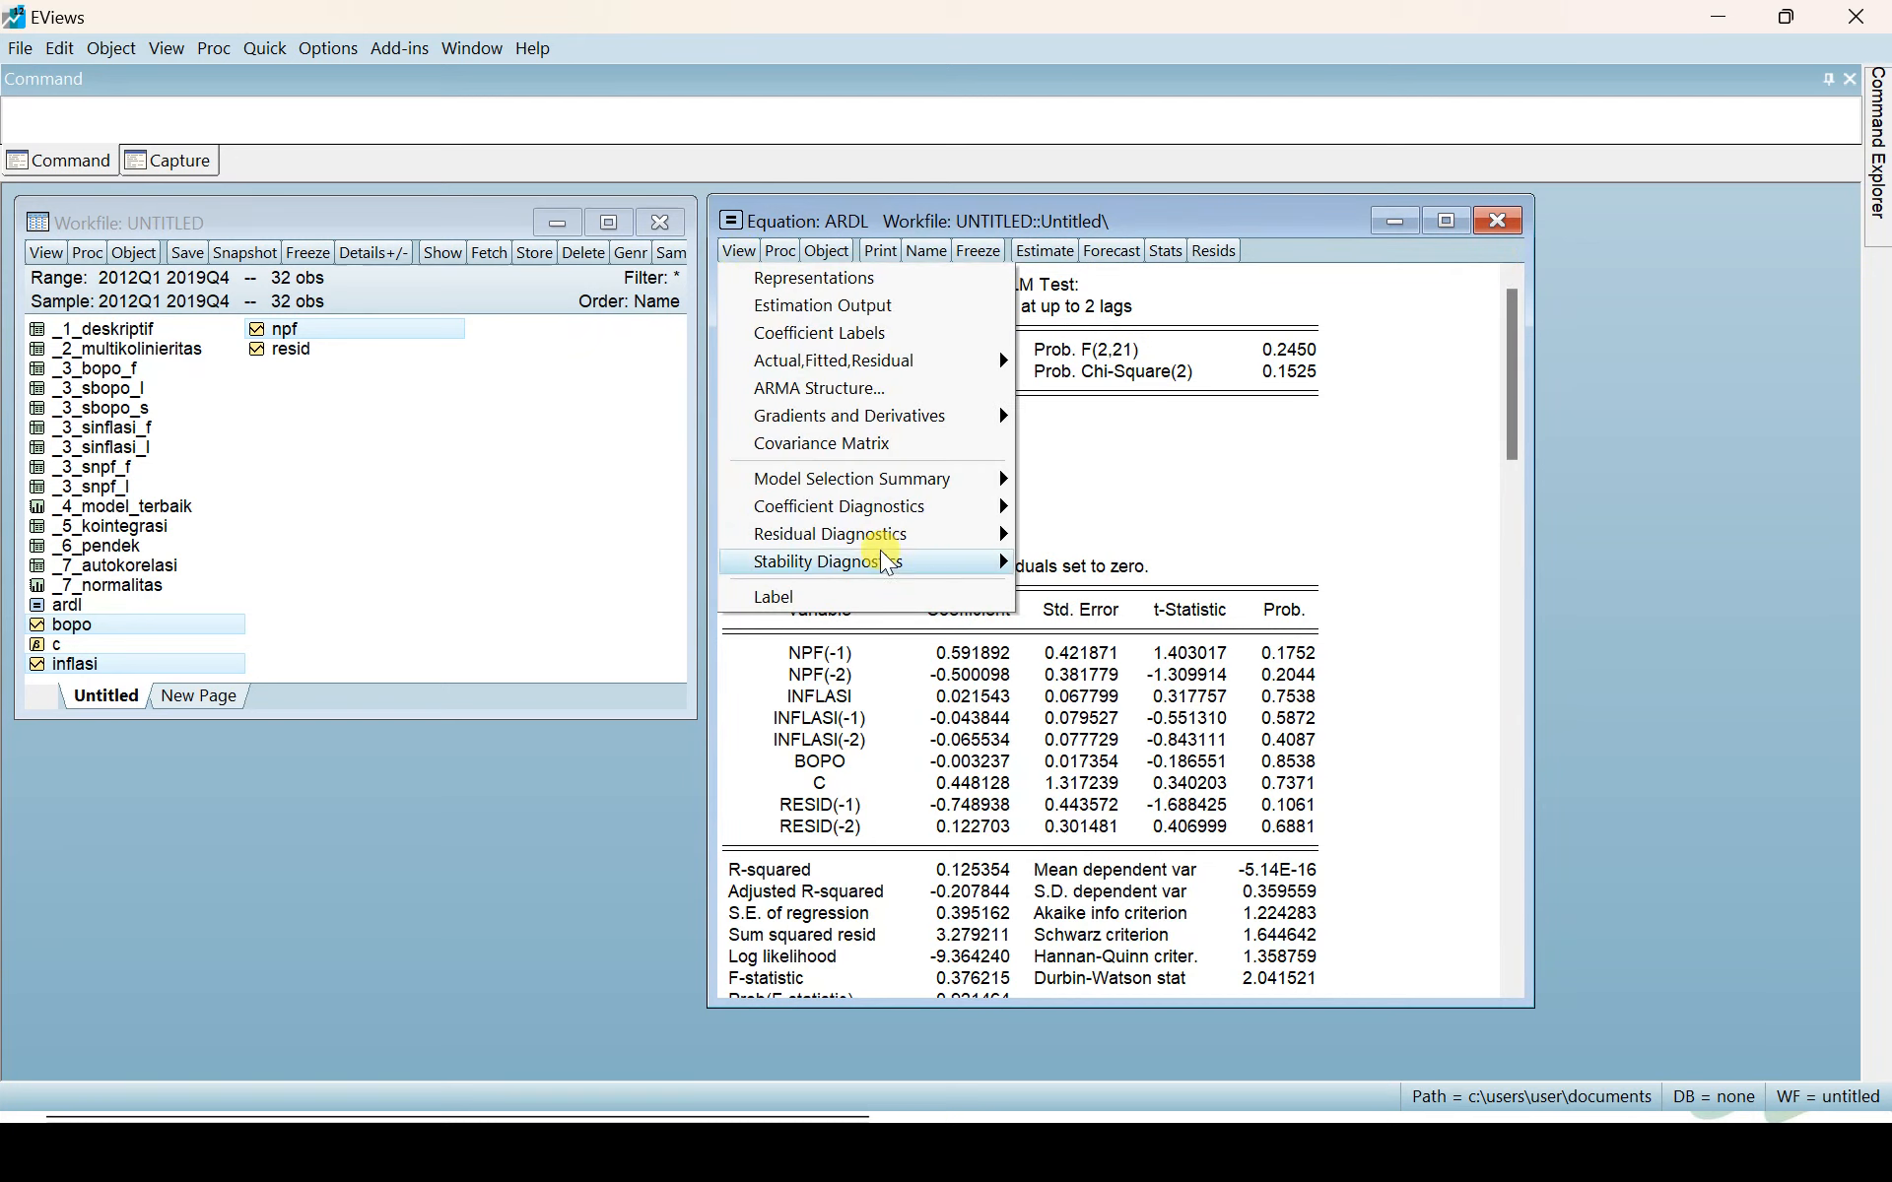
mouse_move(872, 537)
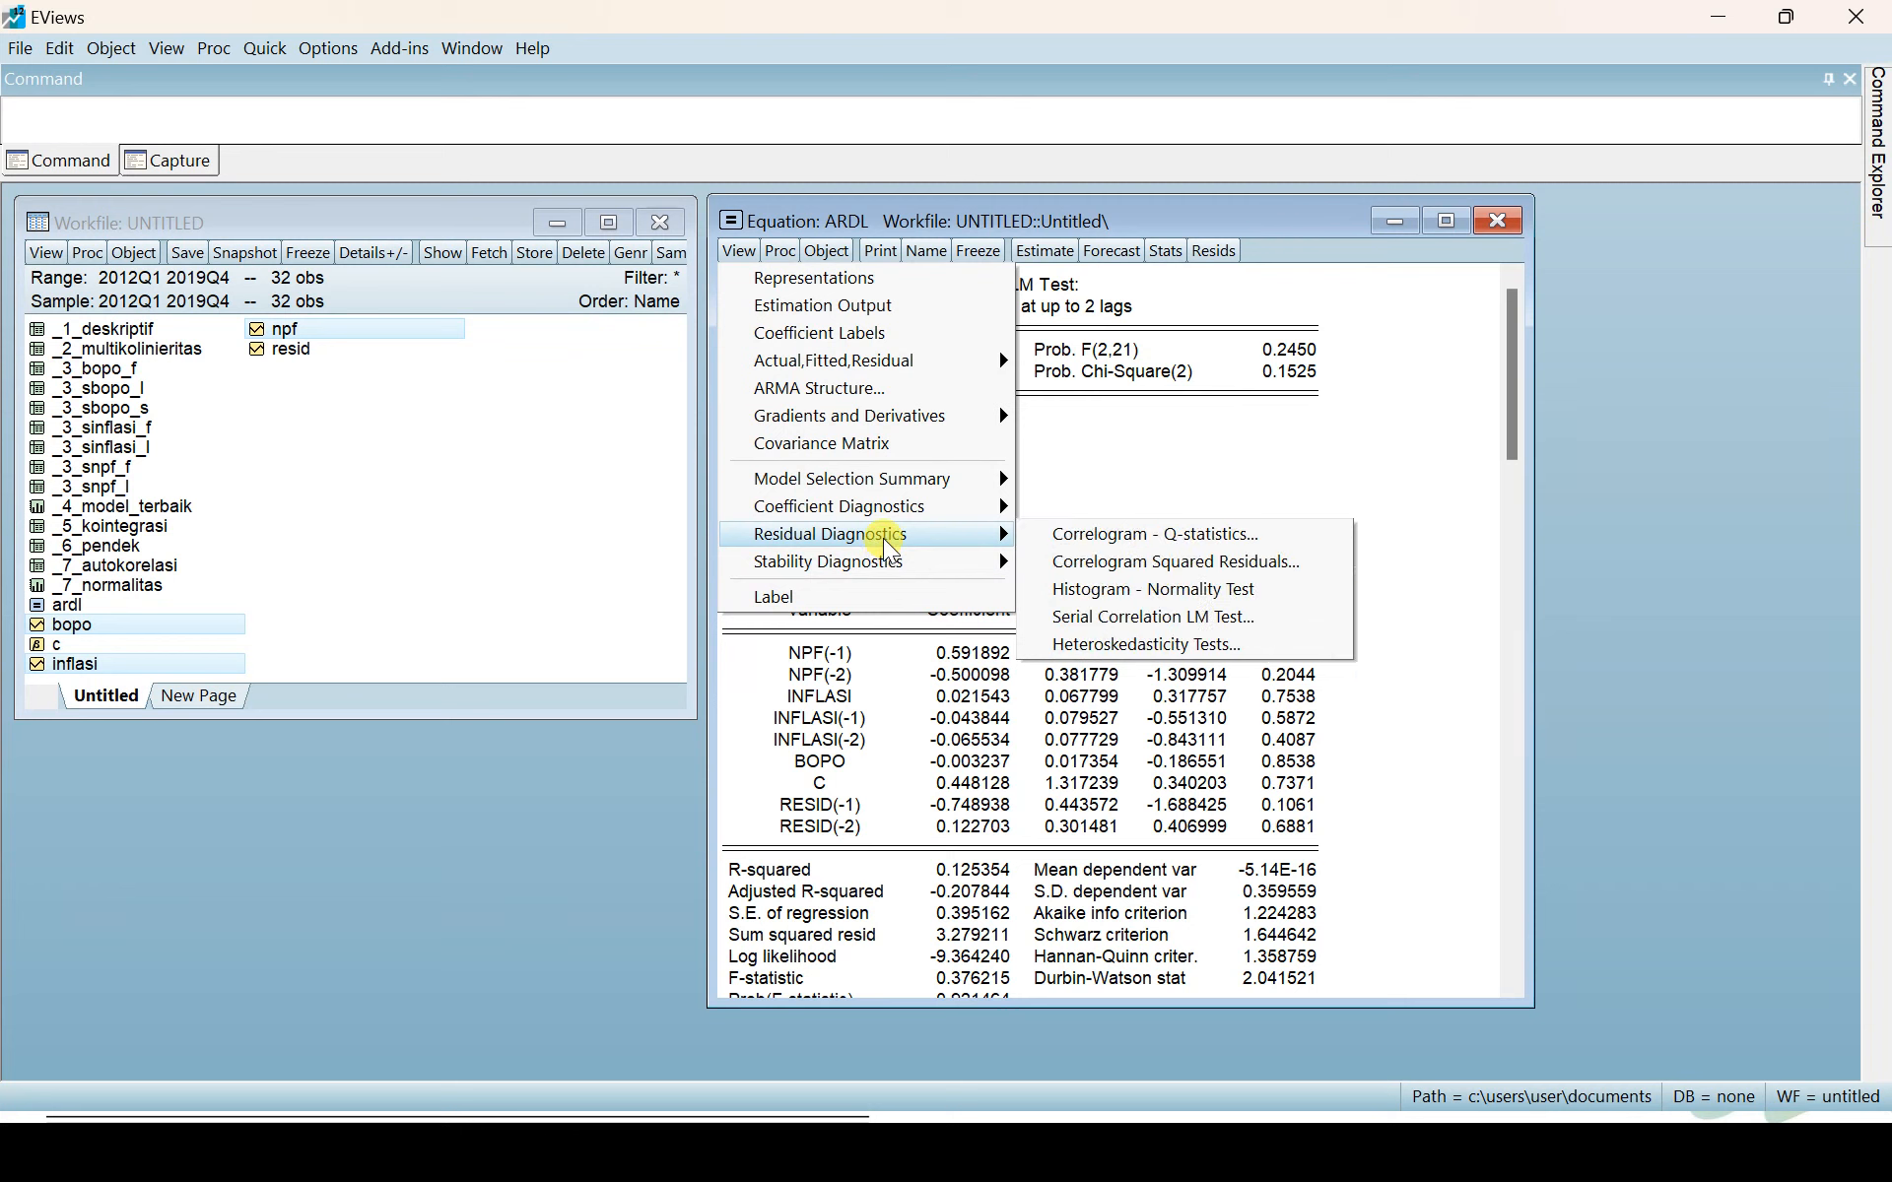
click(1113, 645)
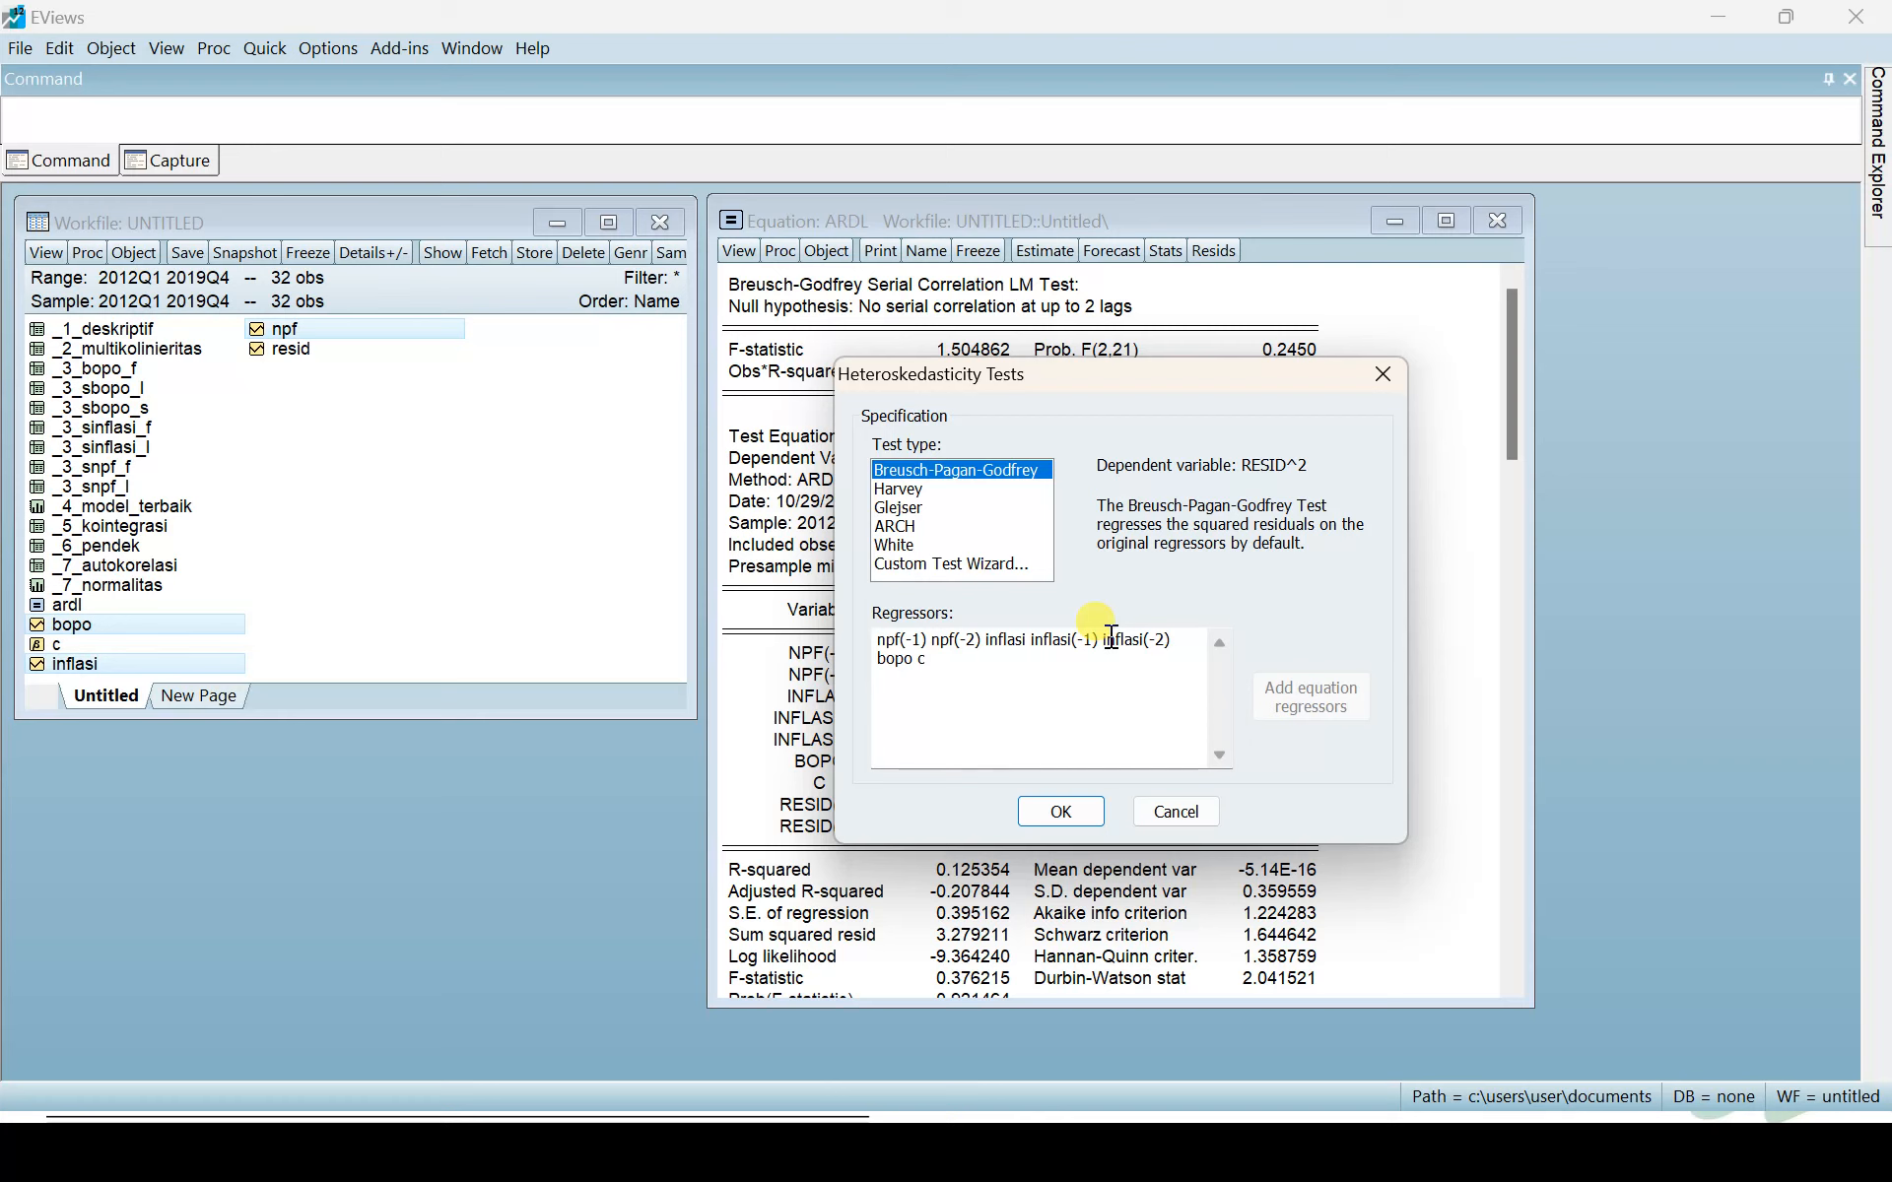
click(1056, 809)
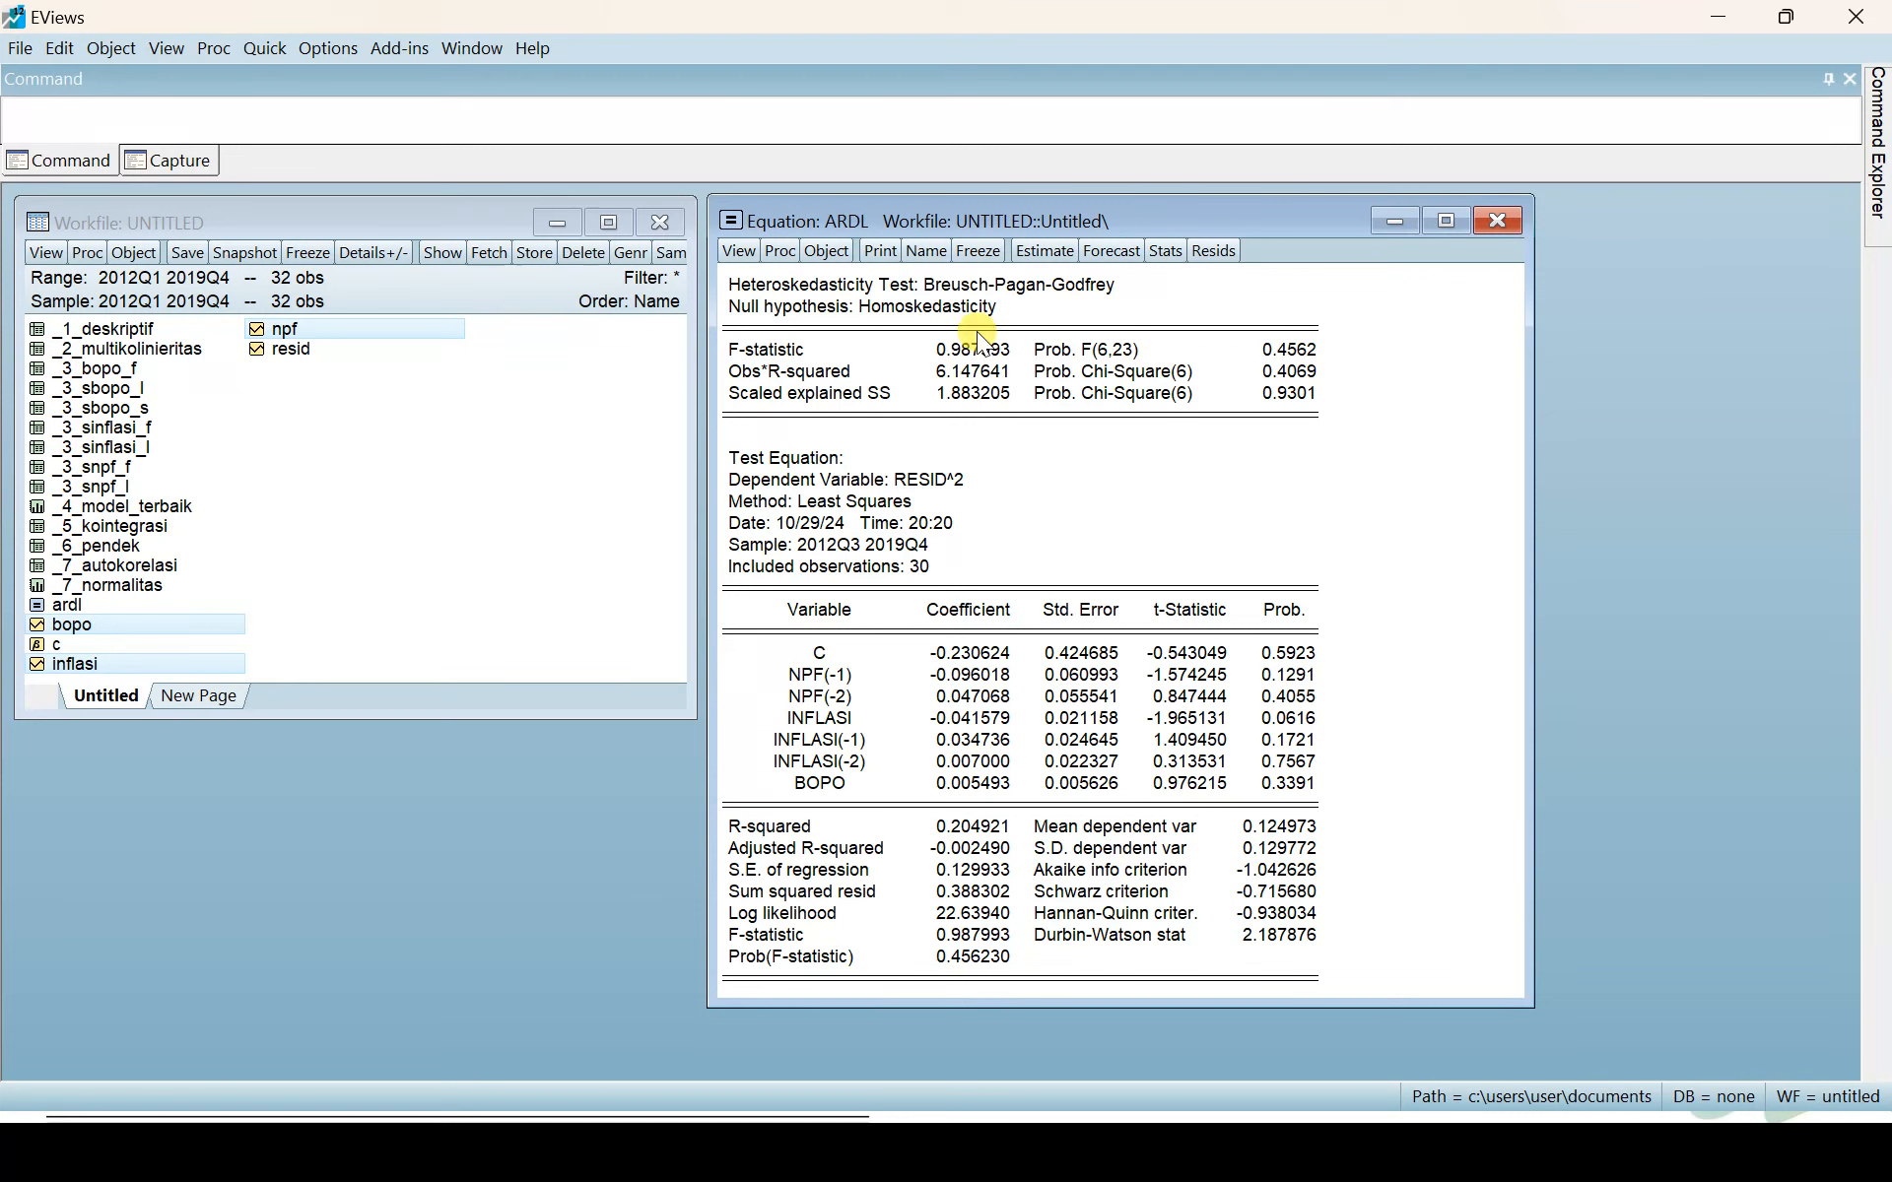
Step: Freeze the heteroskedasticity test output as a table named _7_hetero and close the table
click(973, 252)
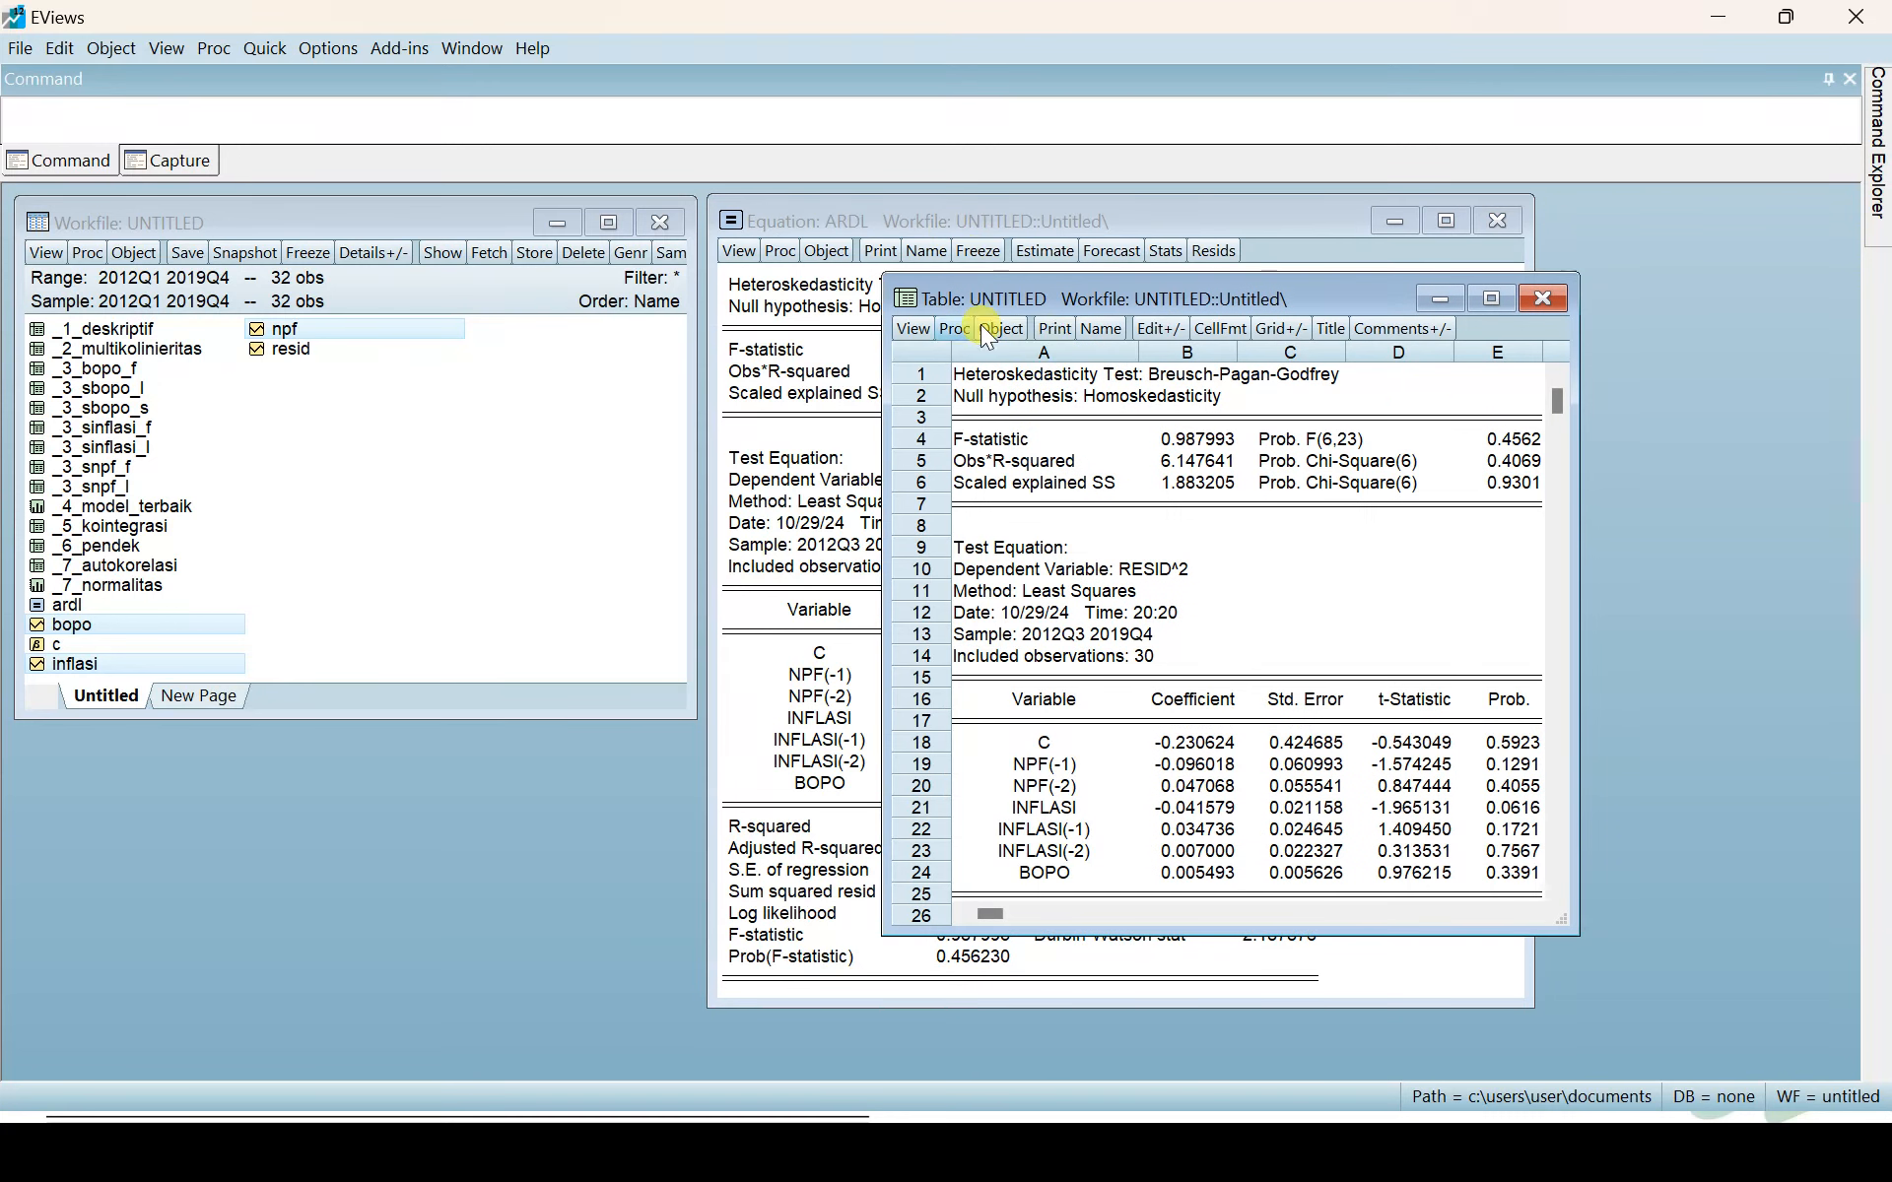
click(1100, 329)
text(_)
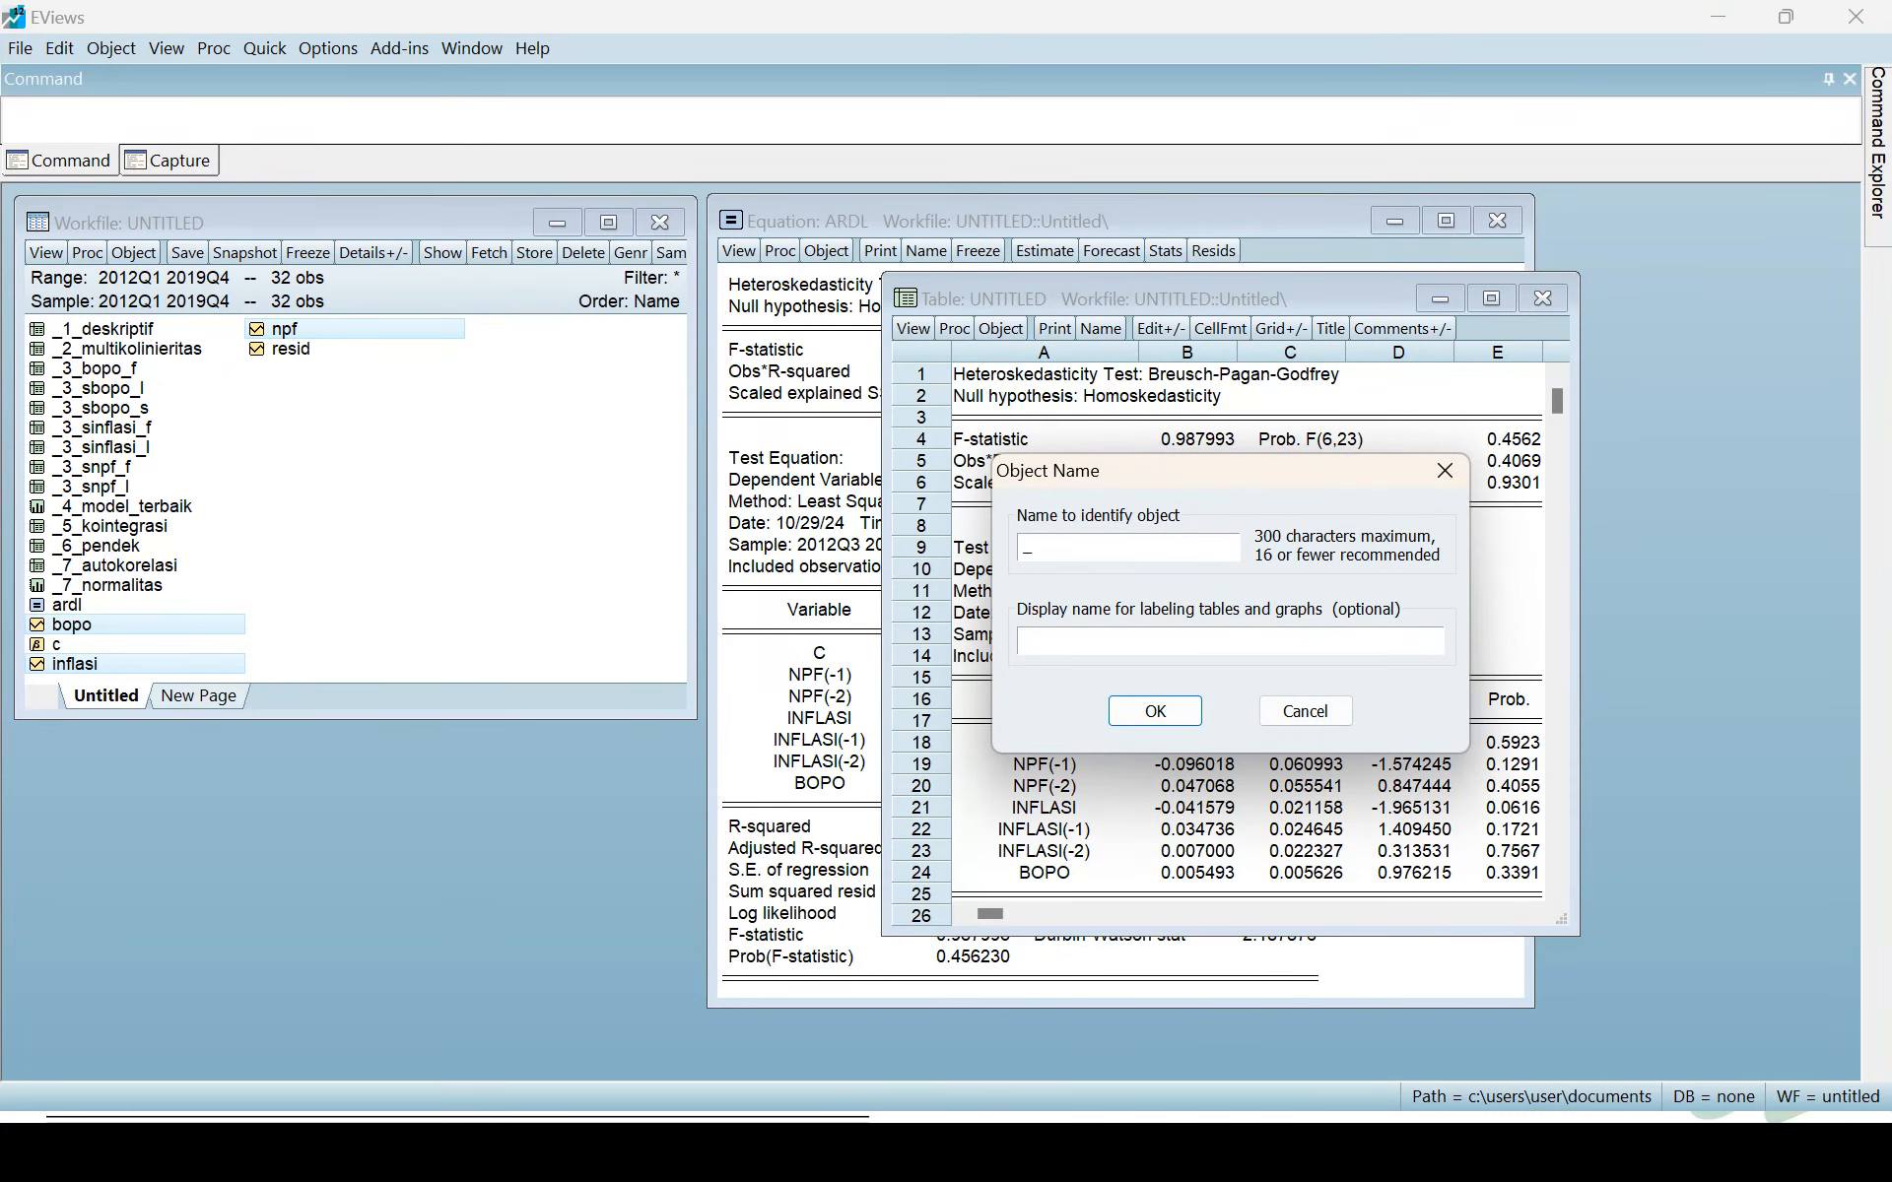
text(7_hetero)
key(Return)
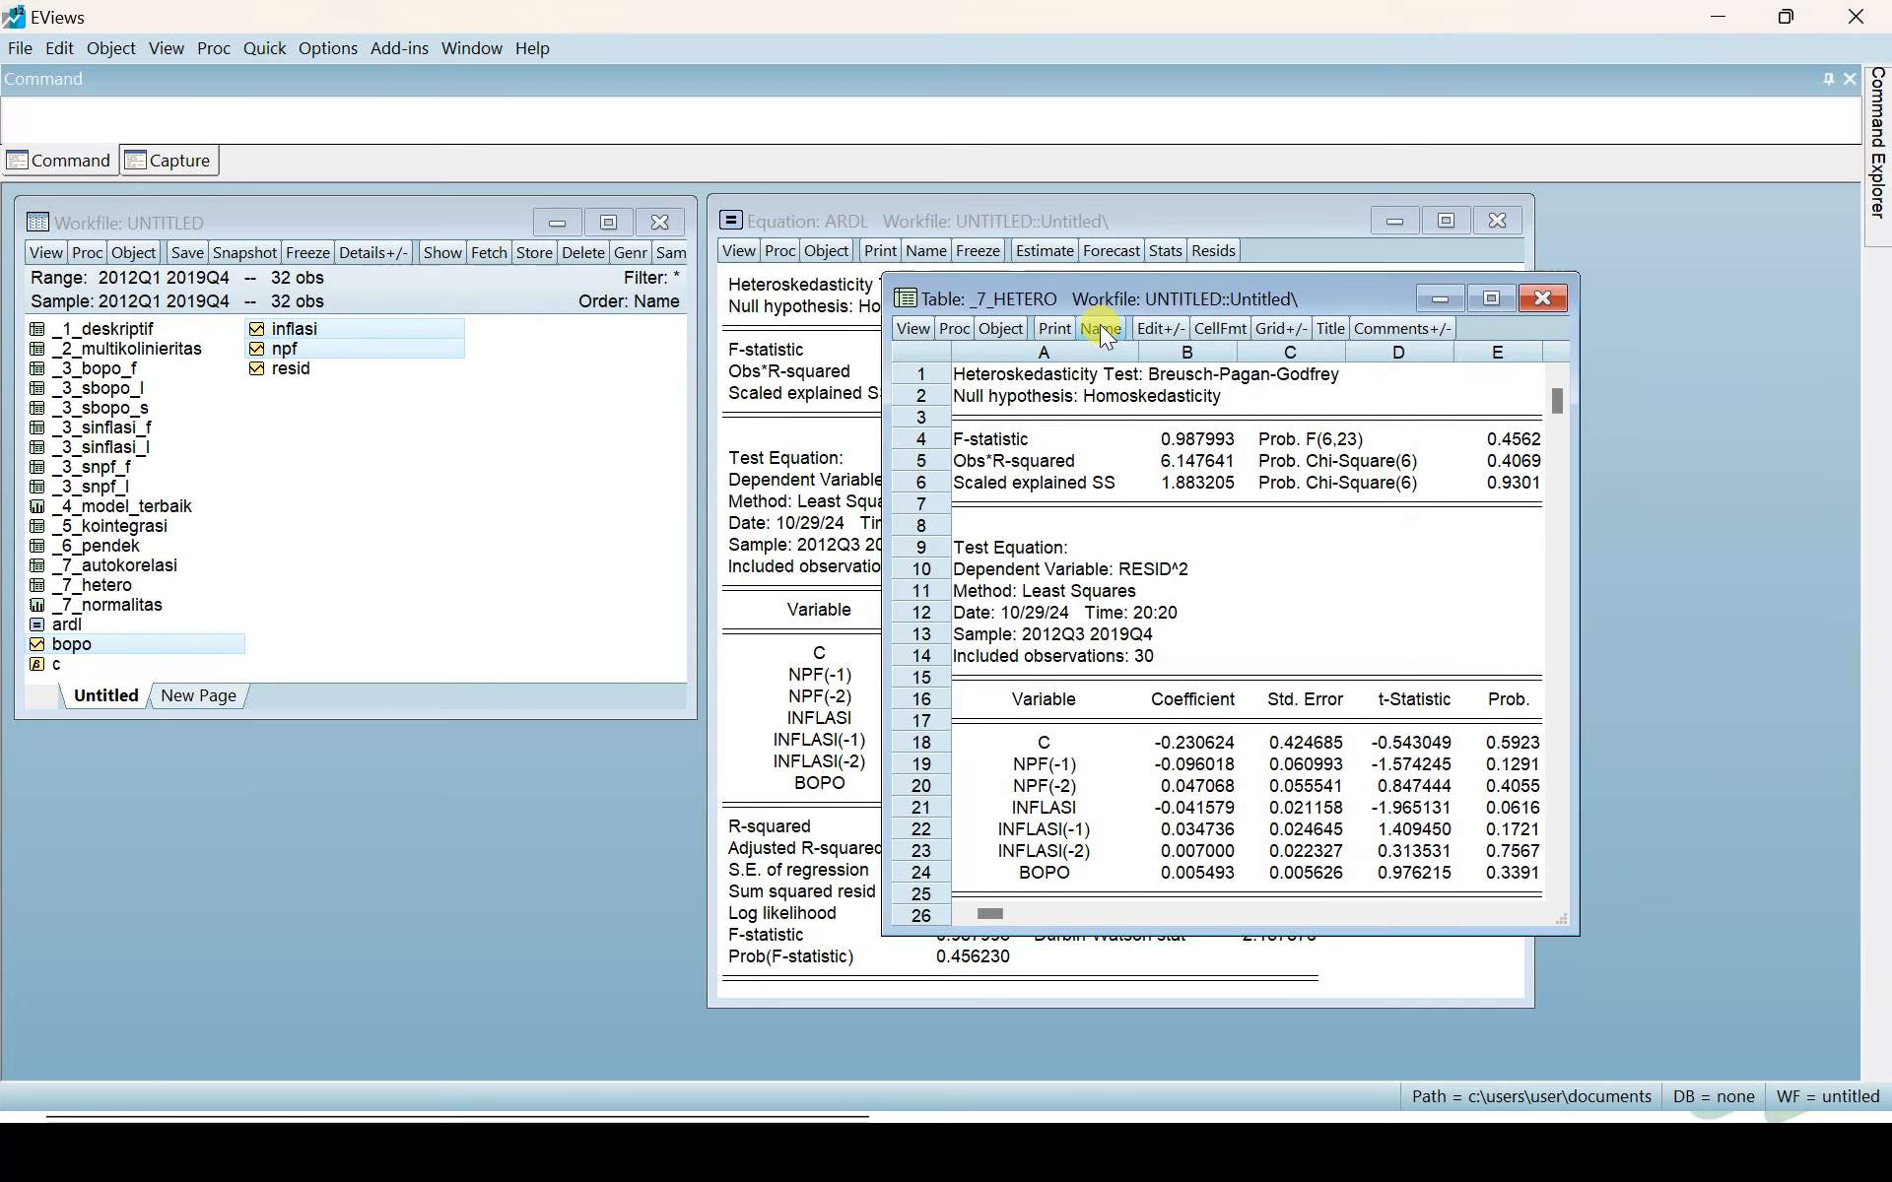
click(1537, 300)
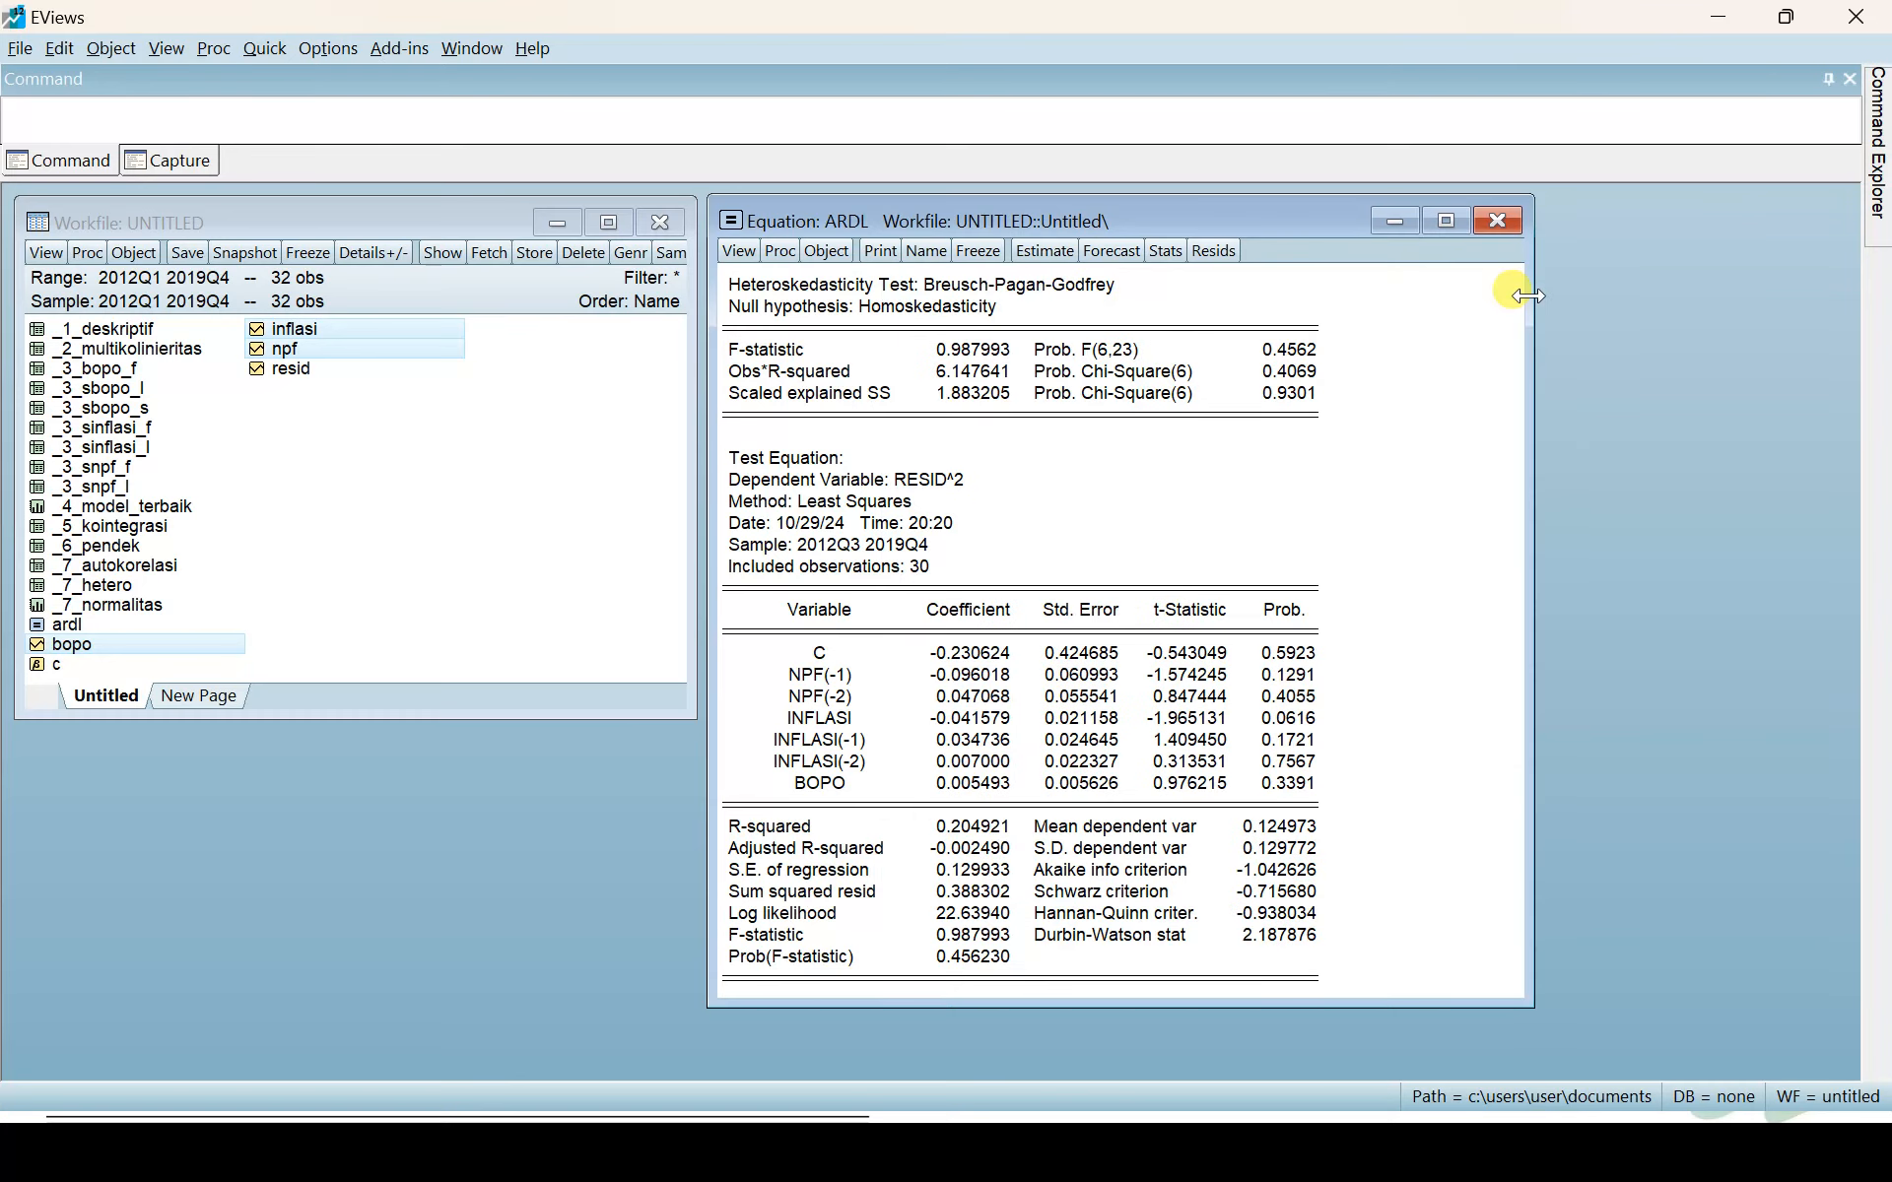
Step: Switch to the presentation, review the heteroskedasticity test slide with its hypotheses and conclusion, and return to EViews
key(alt+Tab)
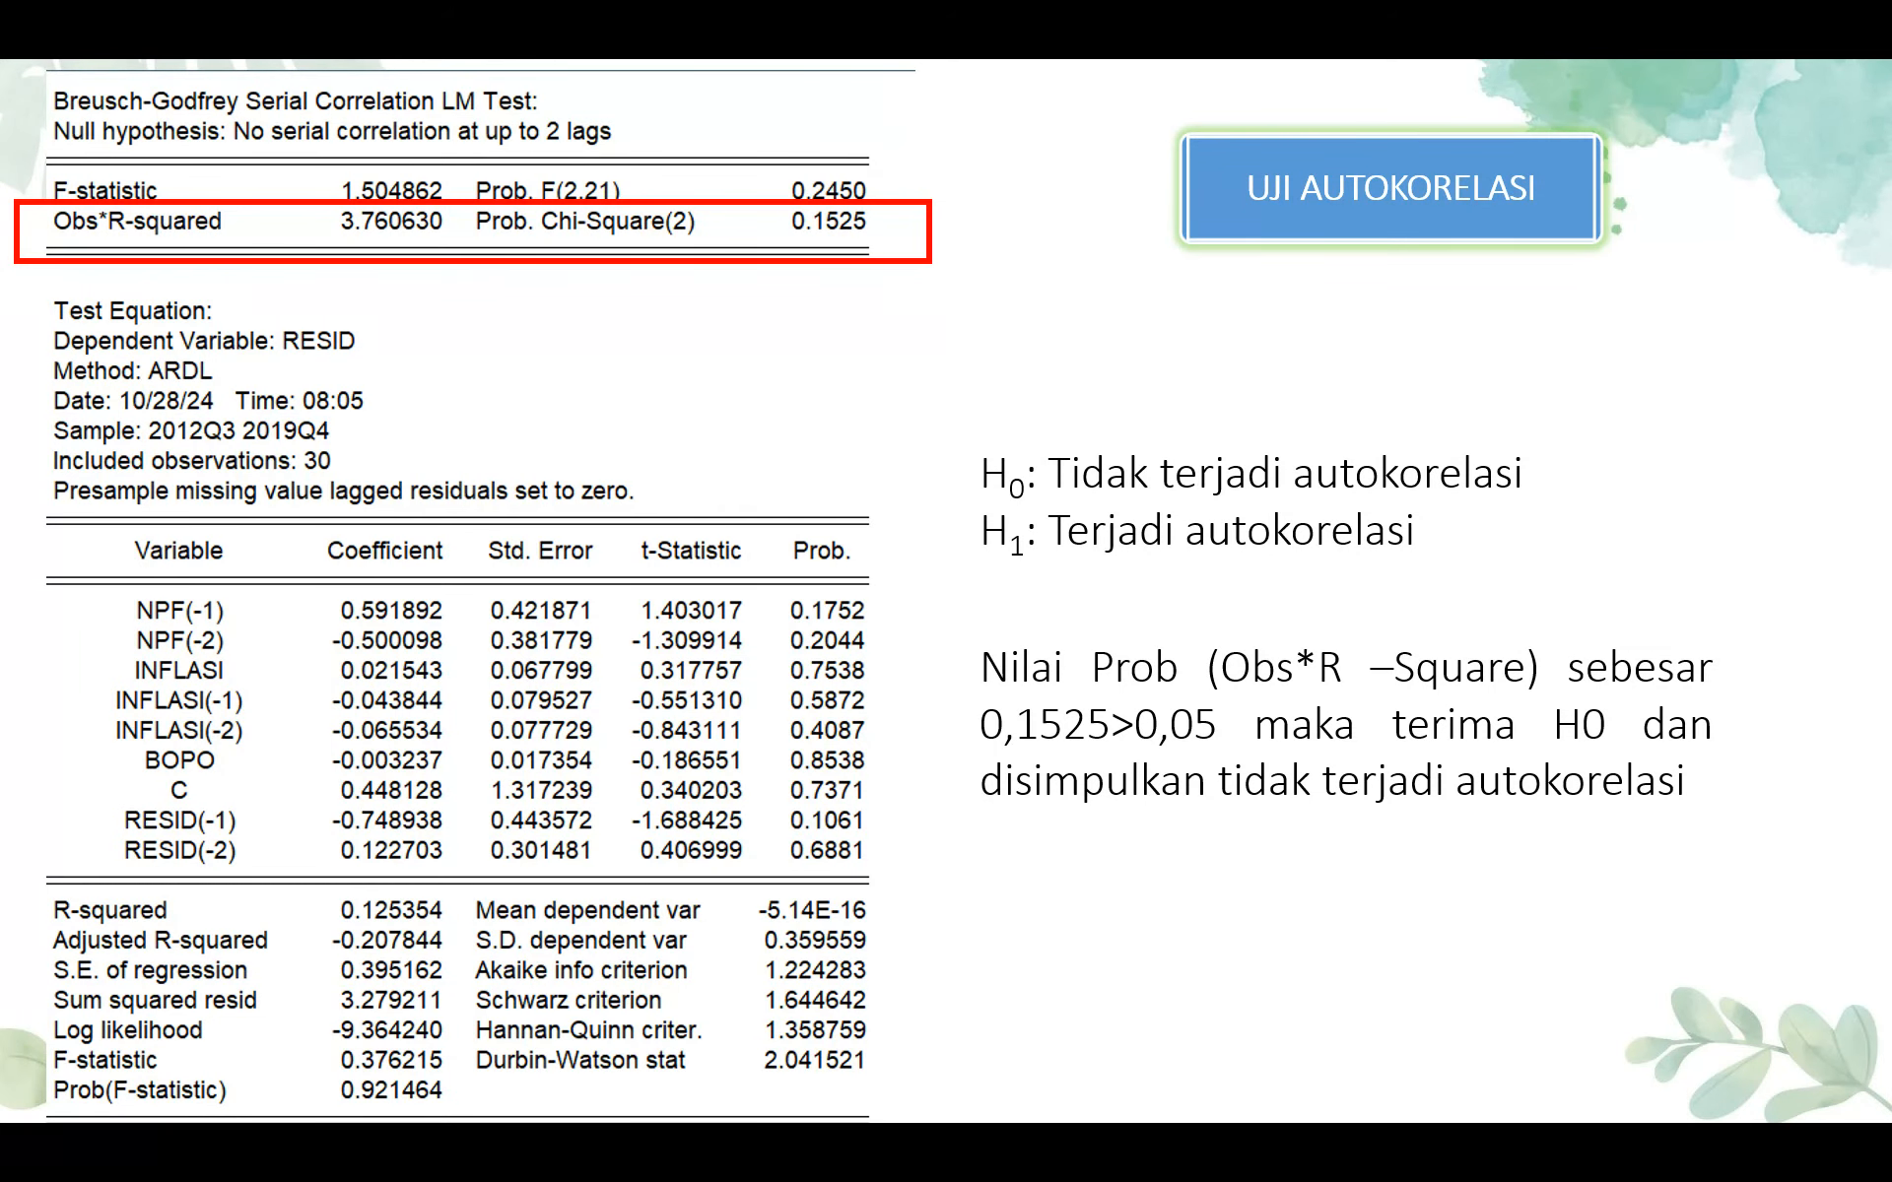
key(Right)
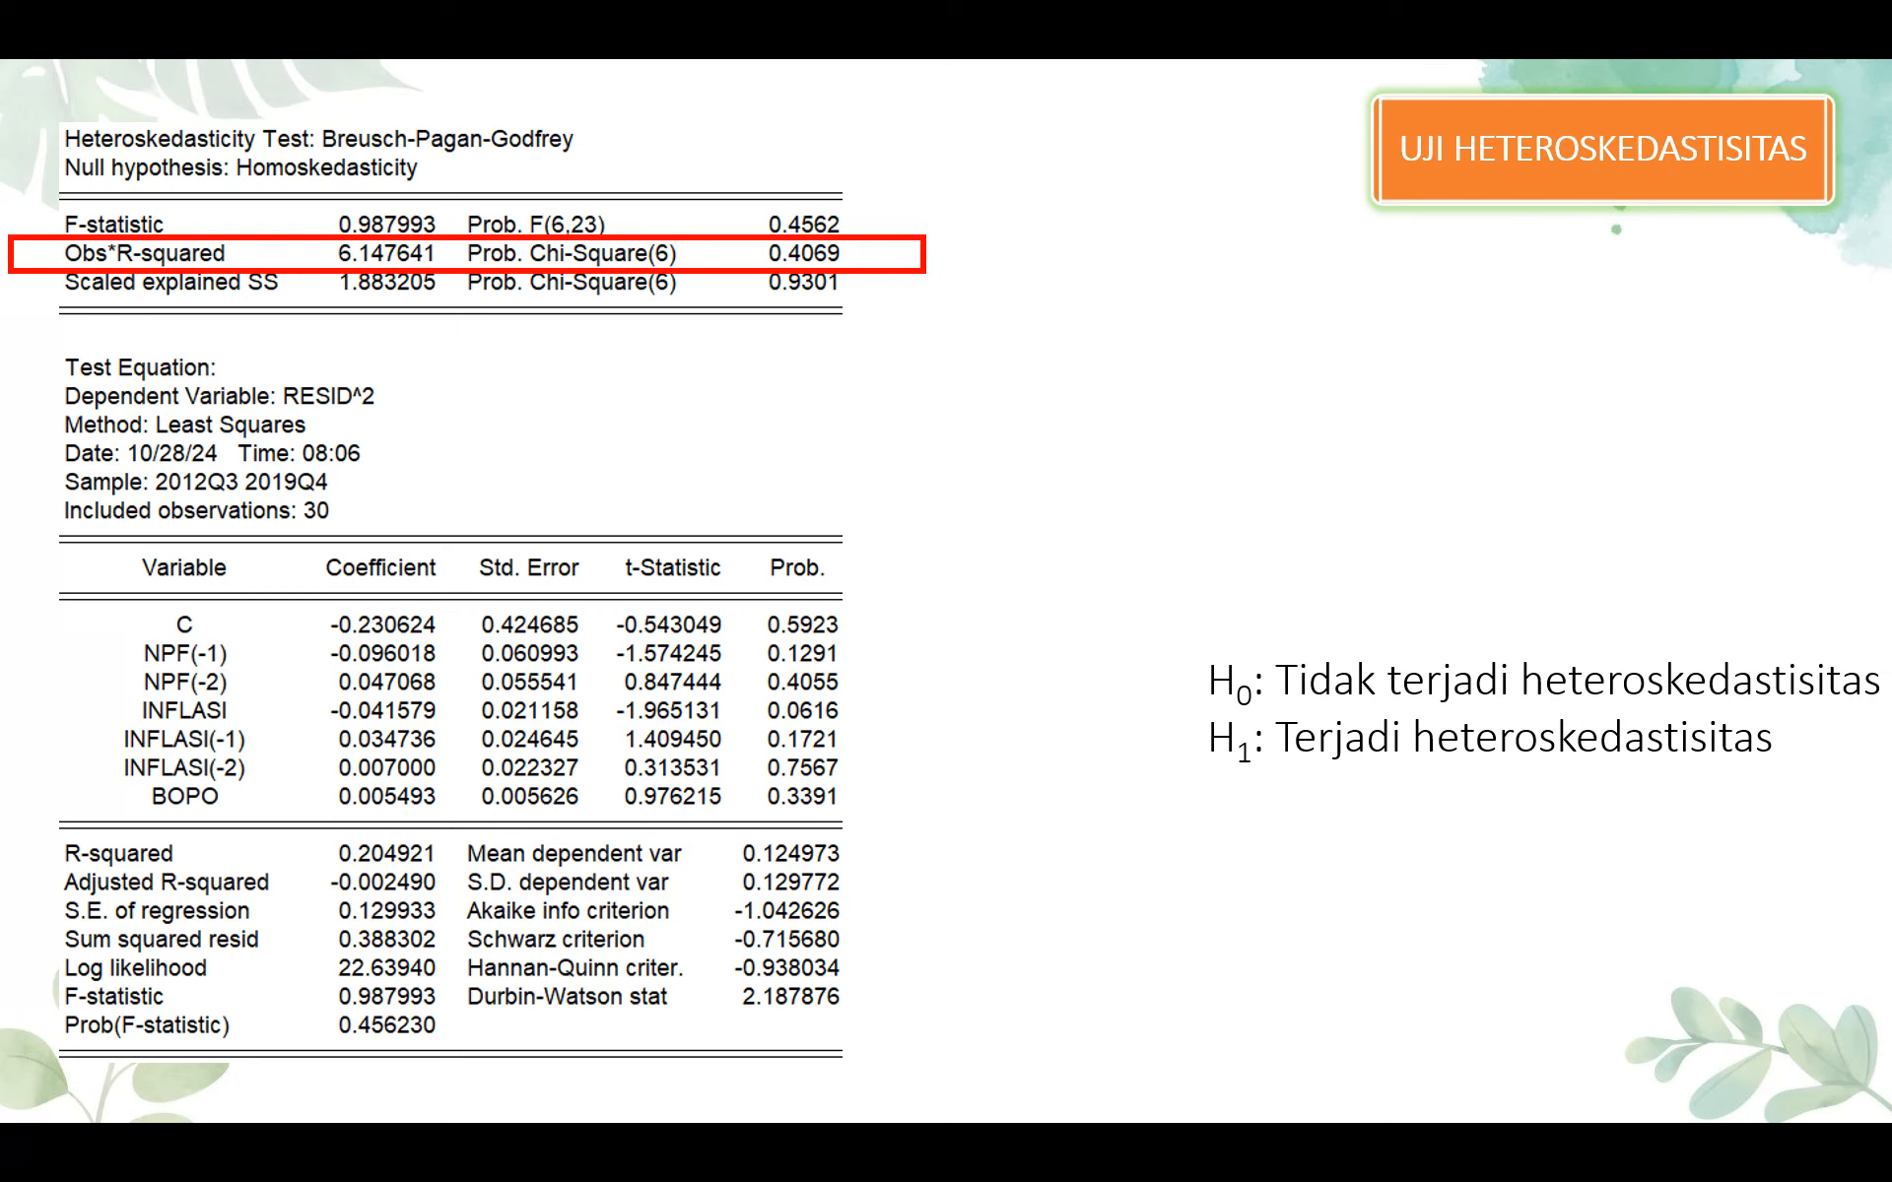
key(Right)
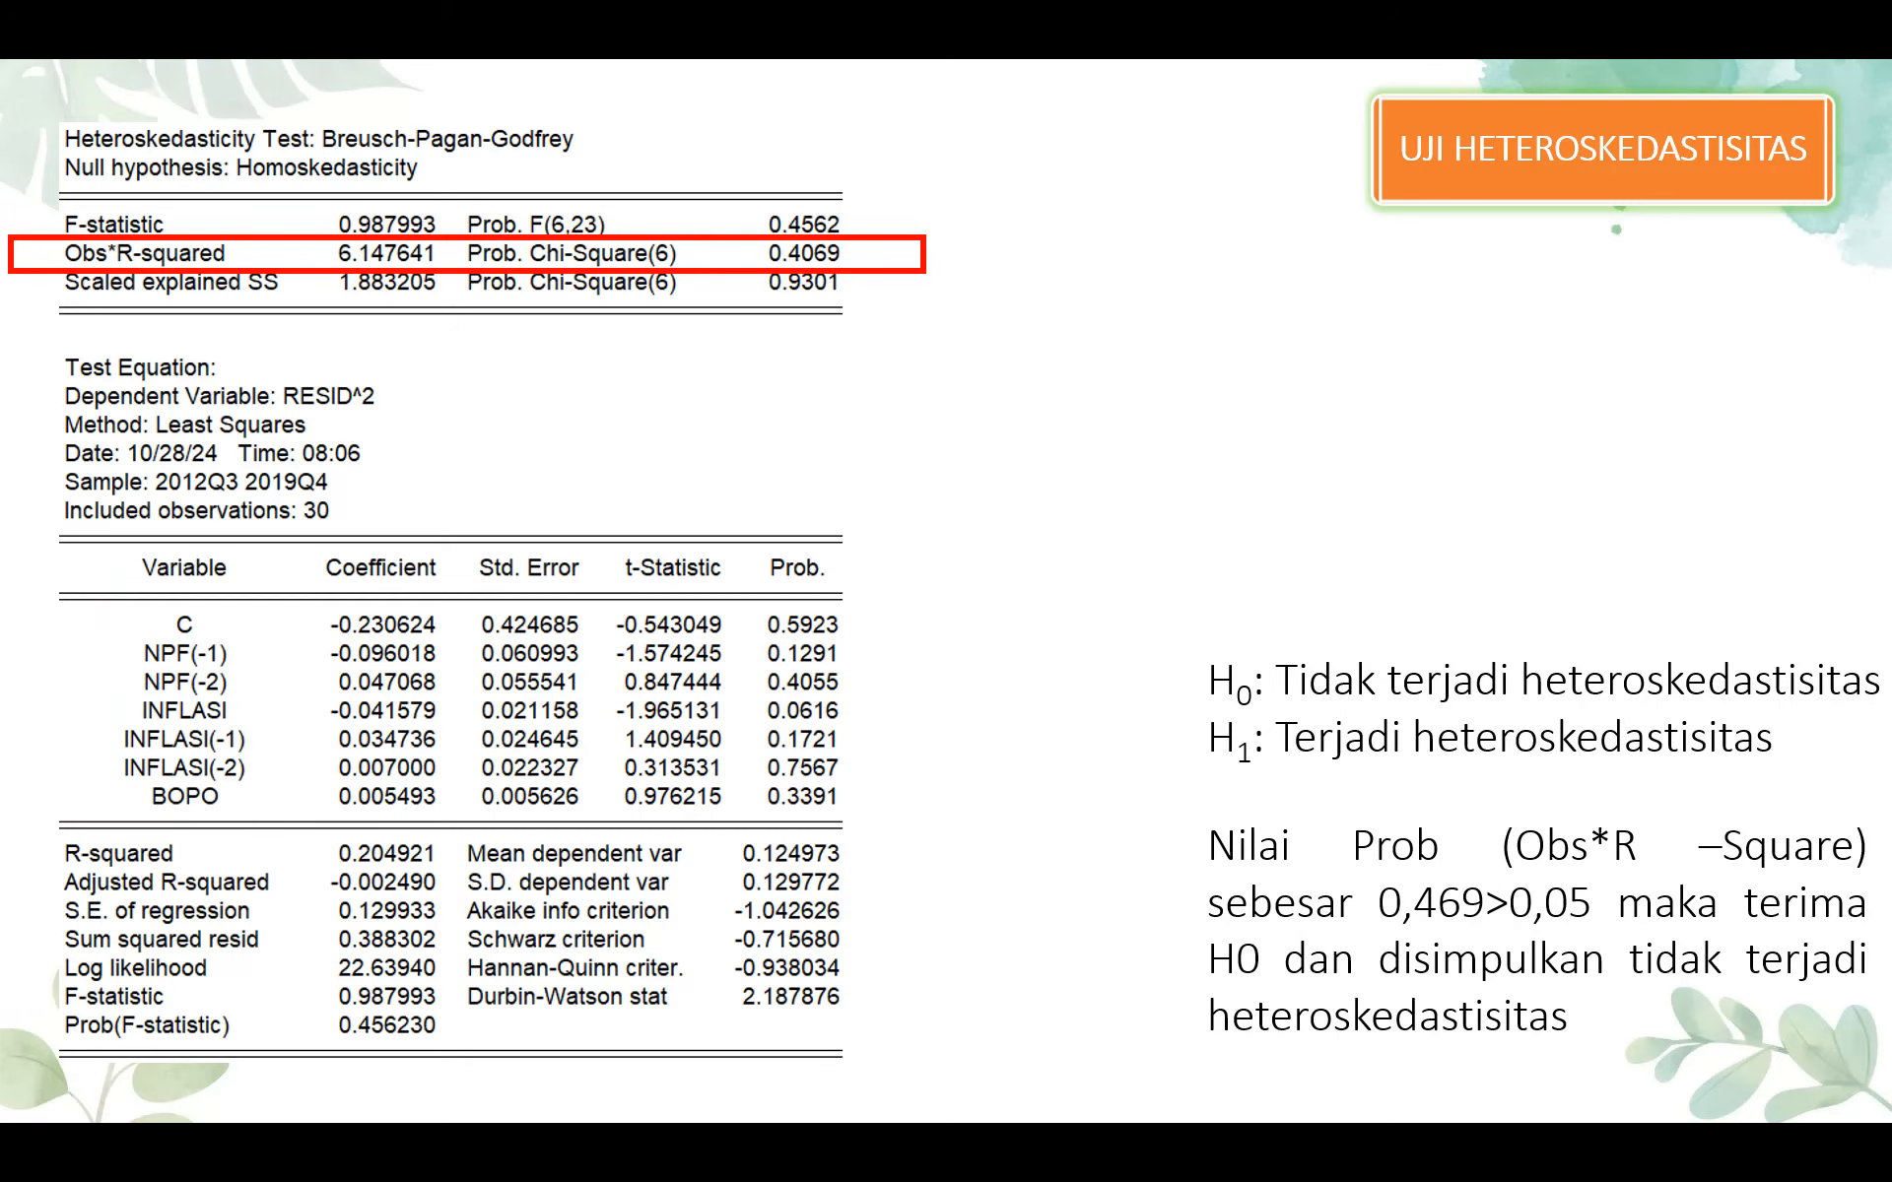
key(alt+Tab)
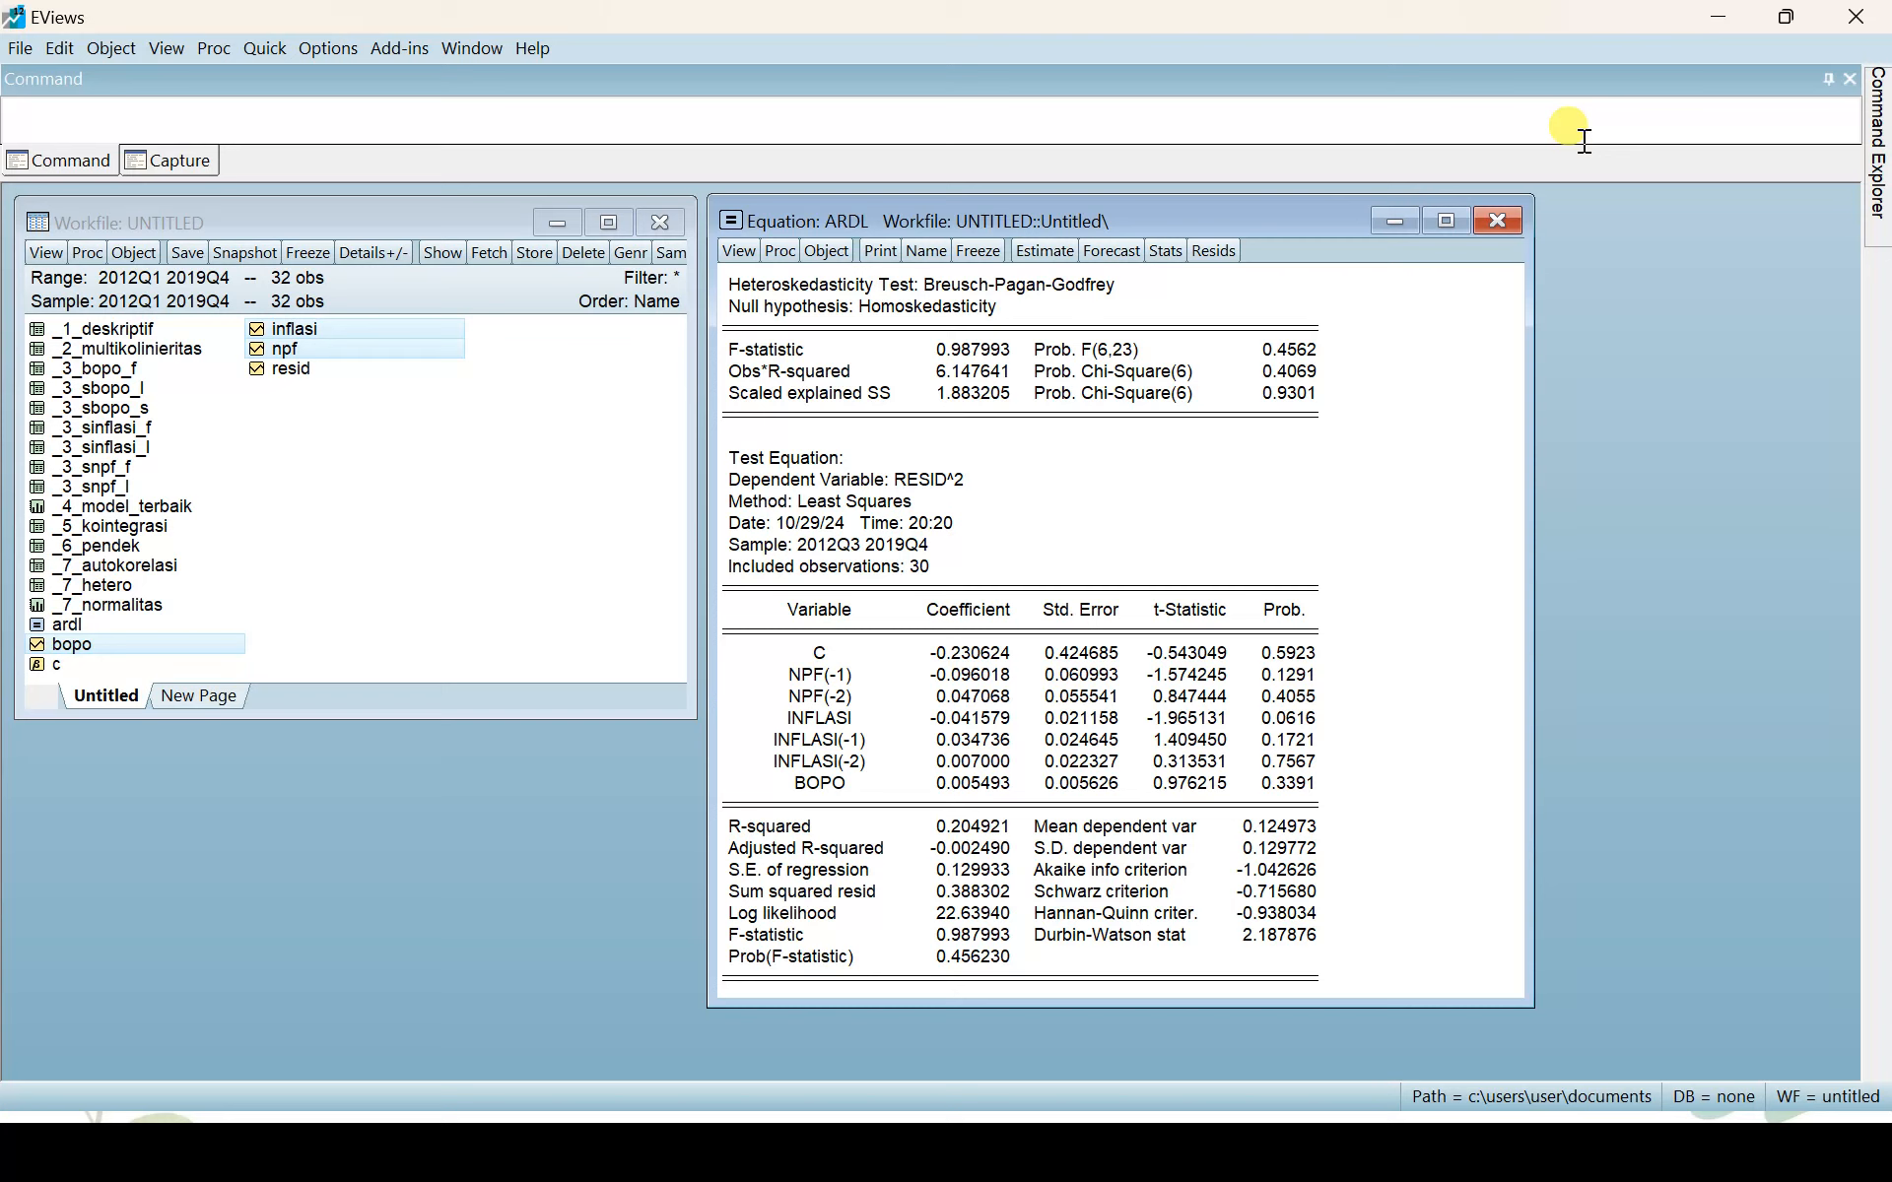
Step: Run the Long Run Form and Bounds Test on the ARDL equation and highlight its Levels Equation section
click(748, 251)
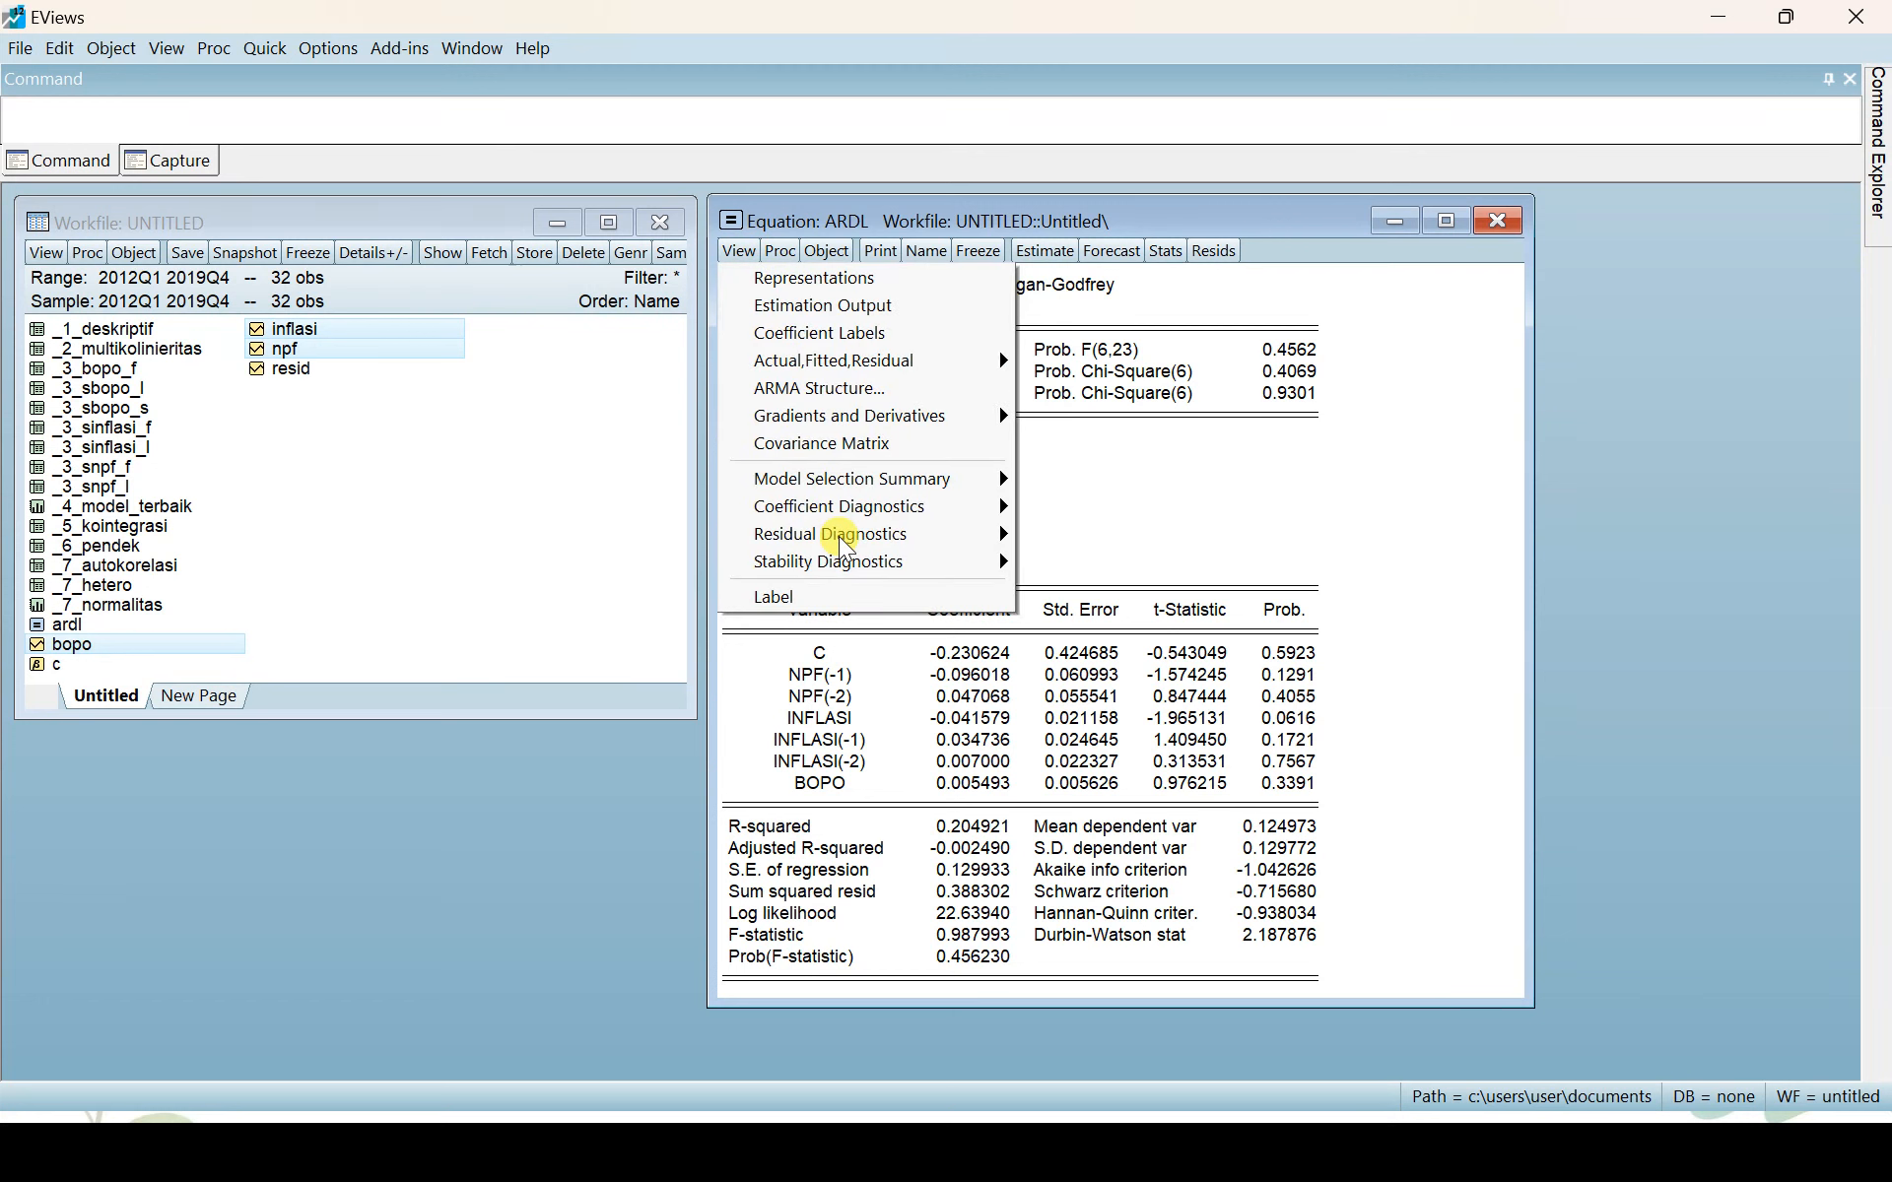
mouse_move(900, 508)
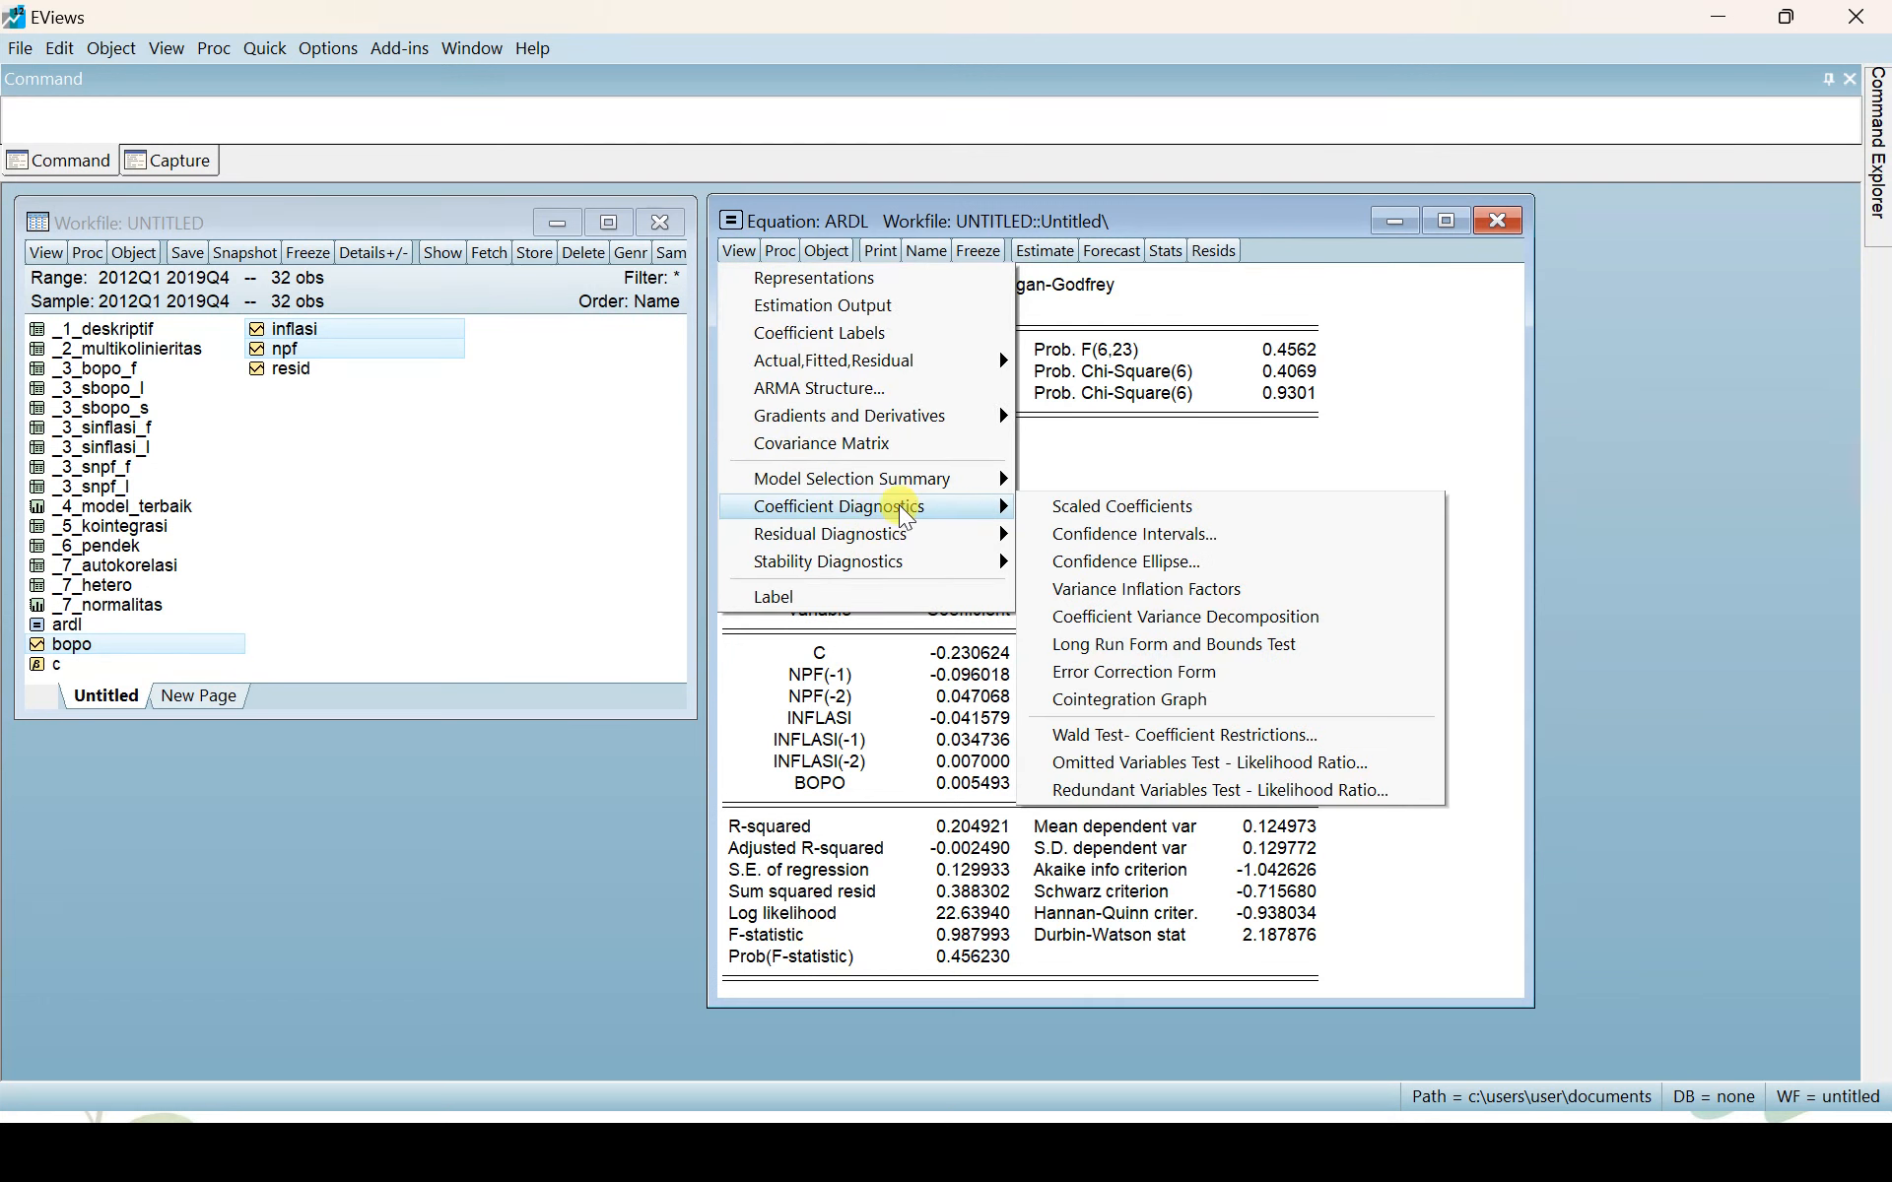
click(1081, 648)
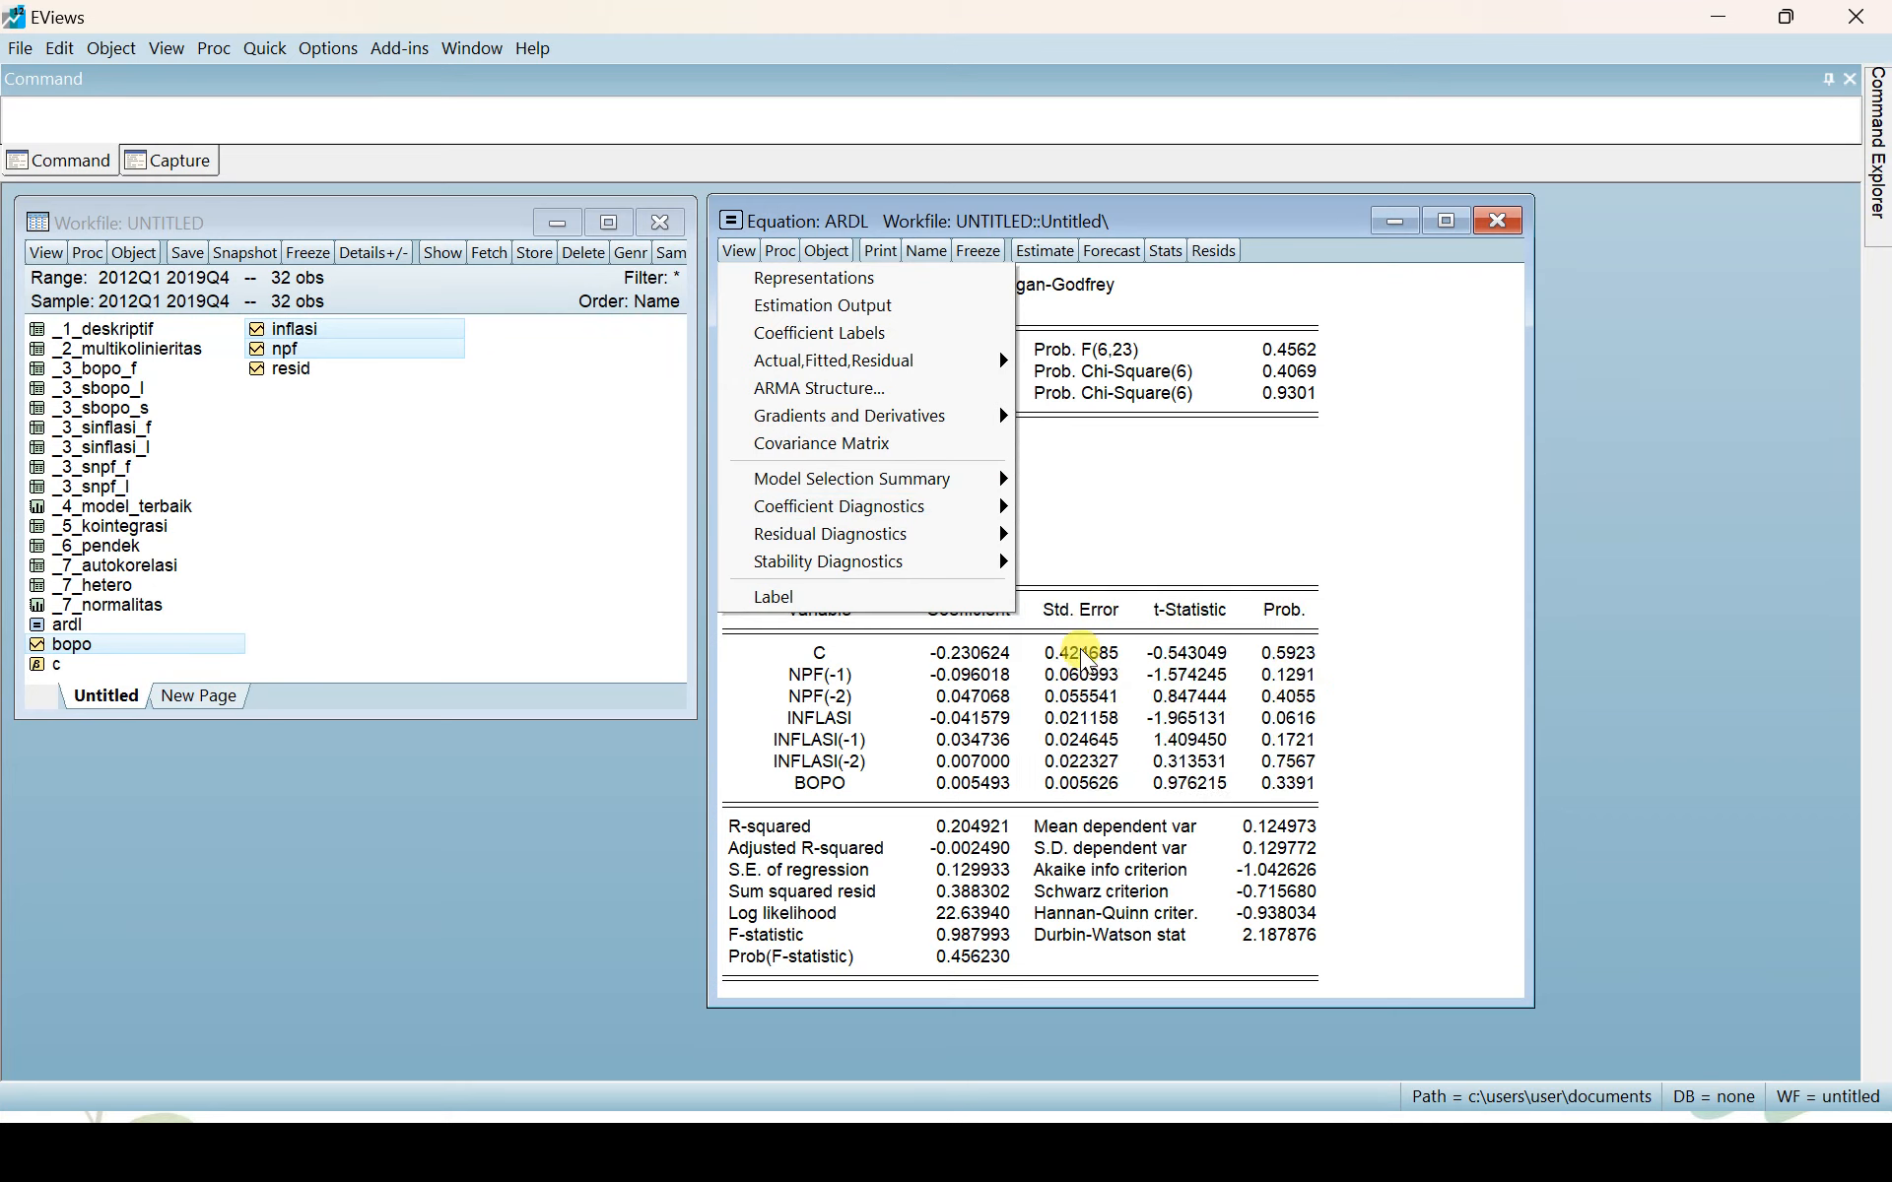
click(1169, 392)
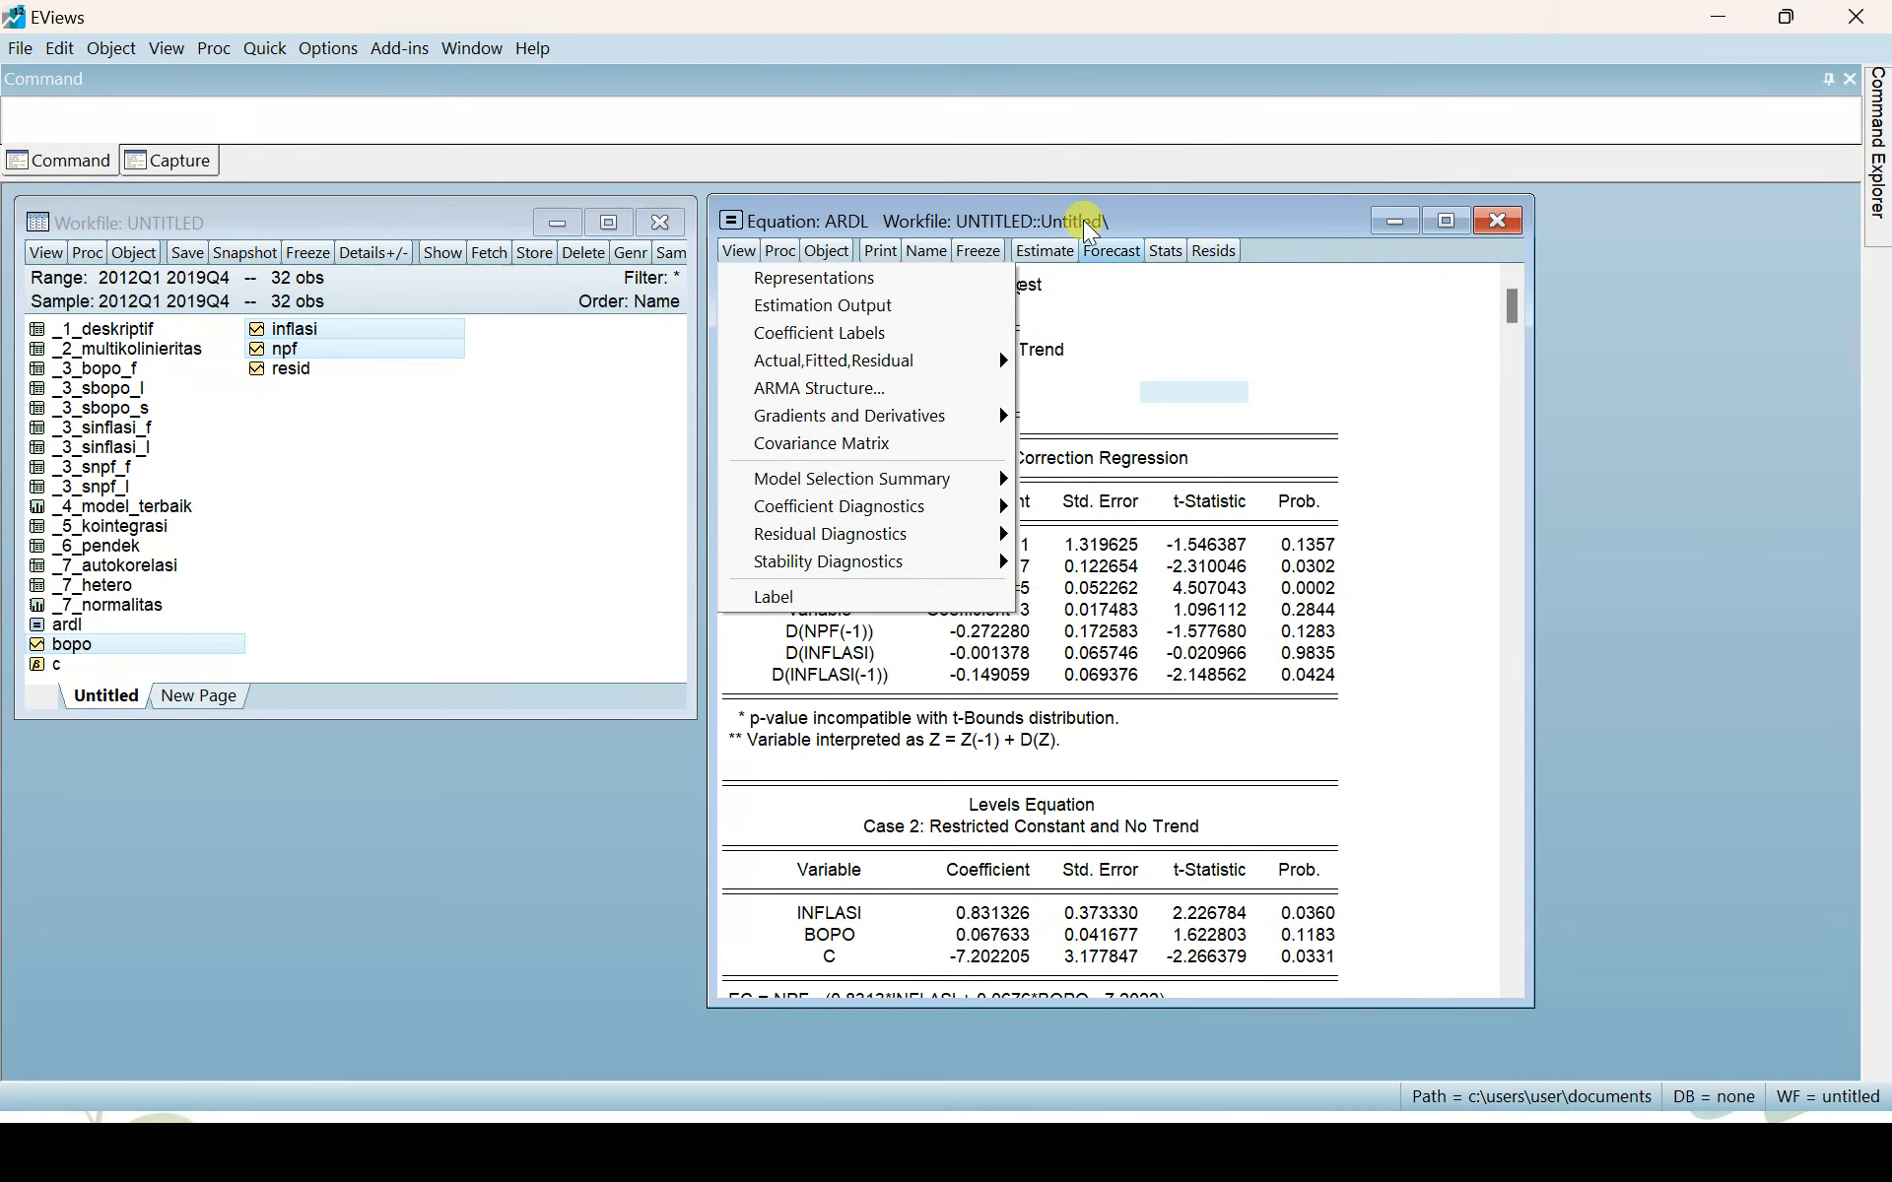
mouse_move(1030, 218)
mouse_down()
mouse_move(1281, 292)
mouse_move(828, 374)
mouse_move(454, 259)
mouse_move(1101, 271)
mouse_move(1084, 323)
mouse_move(624, 241)
mouse_move(532, 247)
mouse_up()
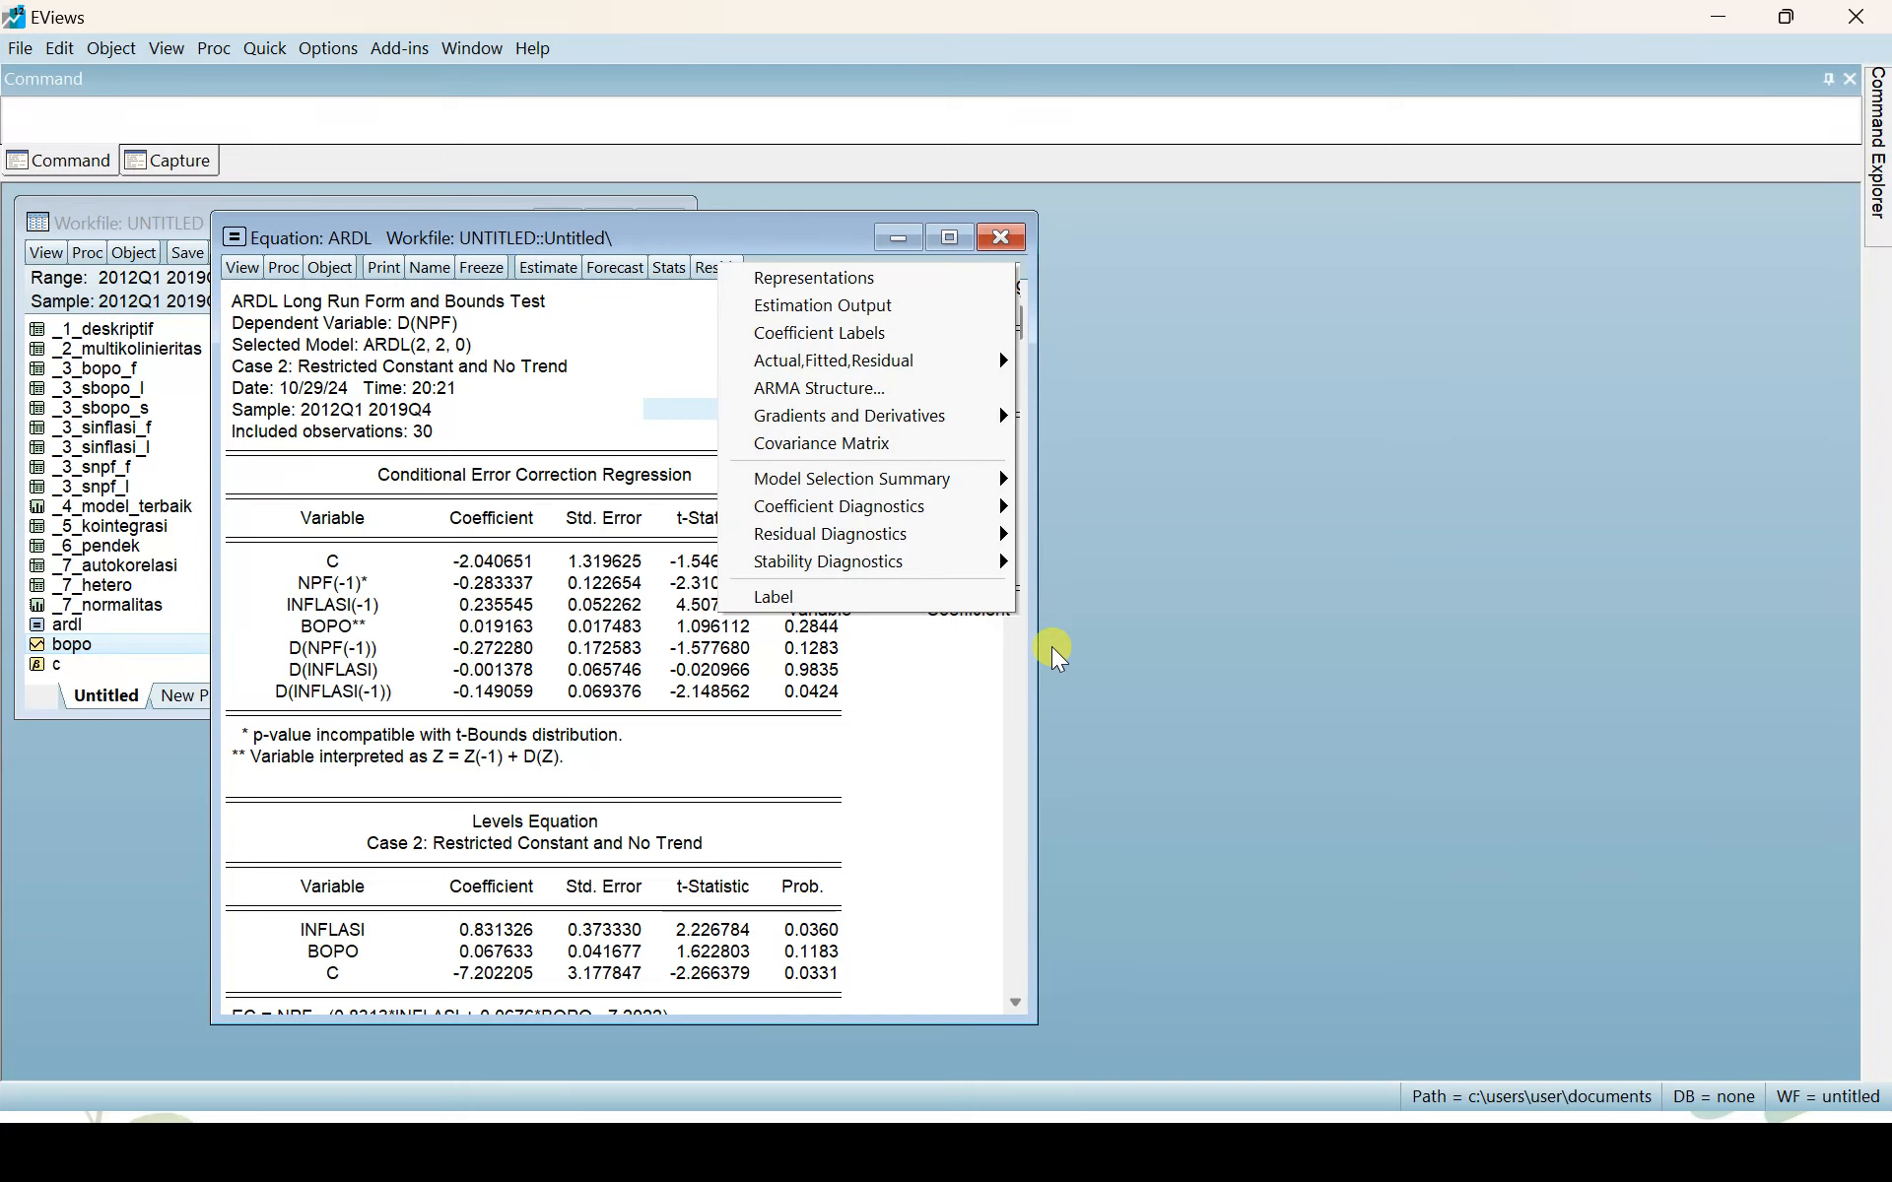
click(1015, 1001)
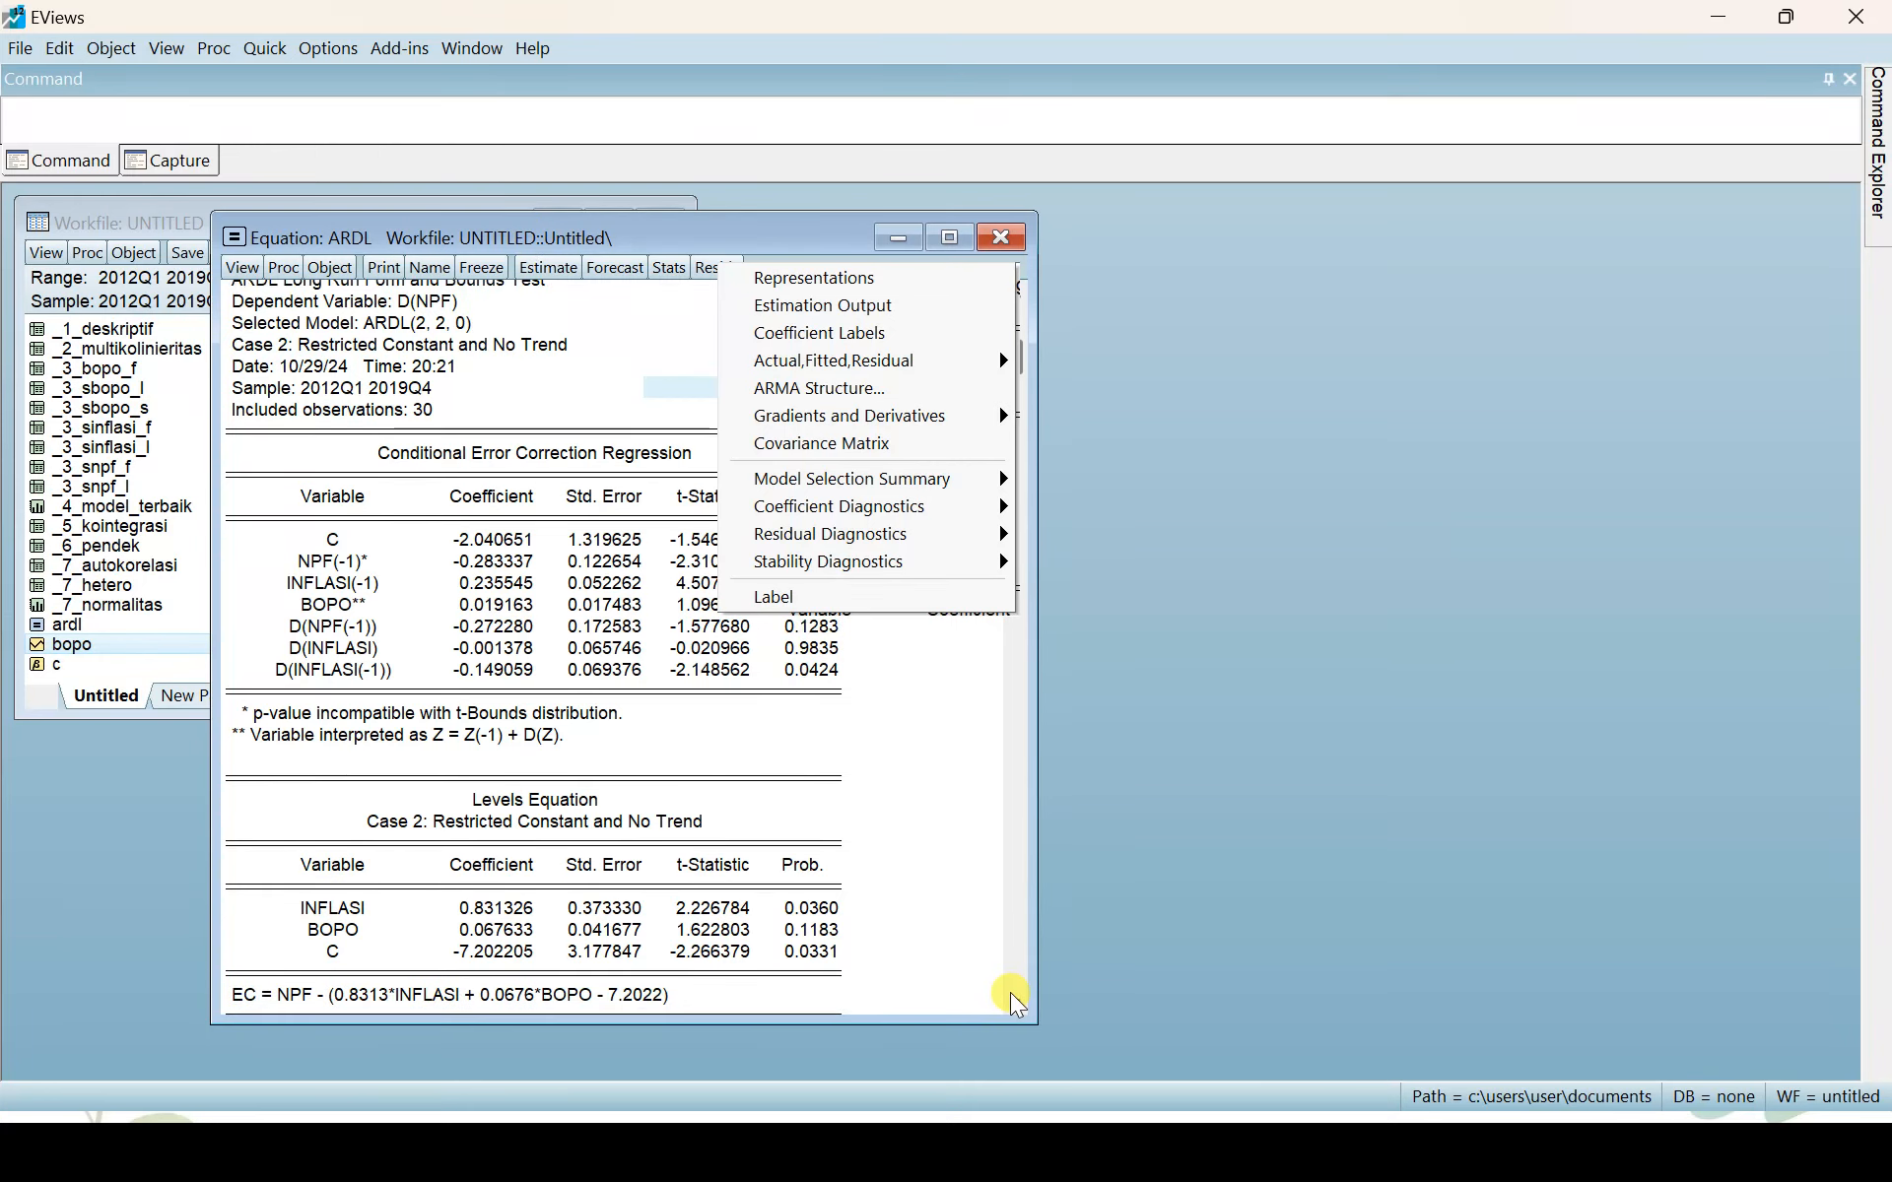
scroll(1014, 1001, down, 7)
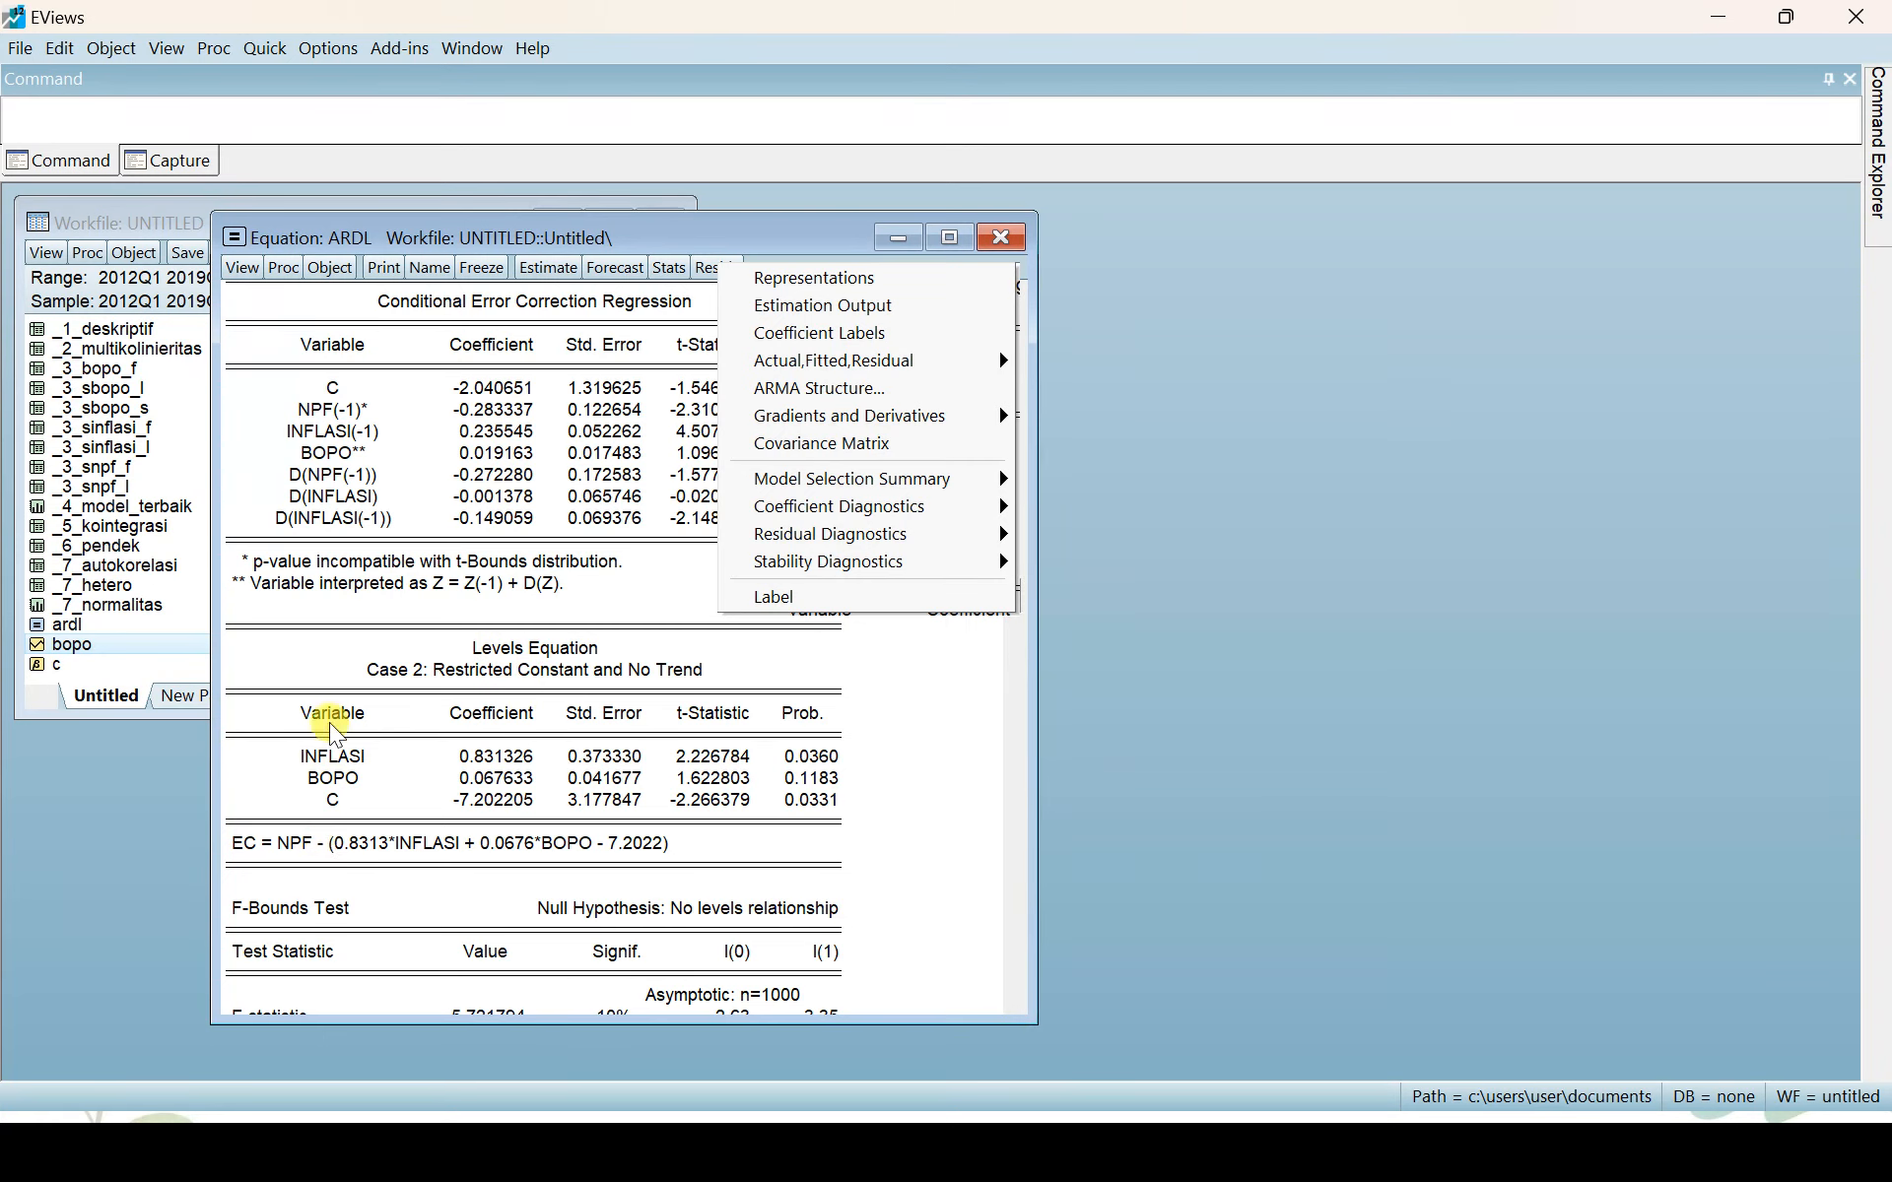
drag(258, 621, 759, 865)
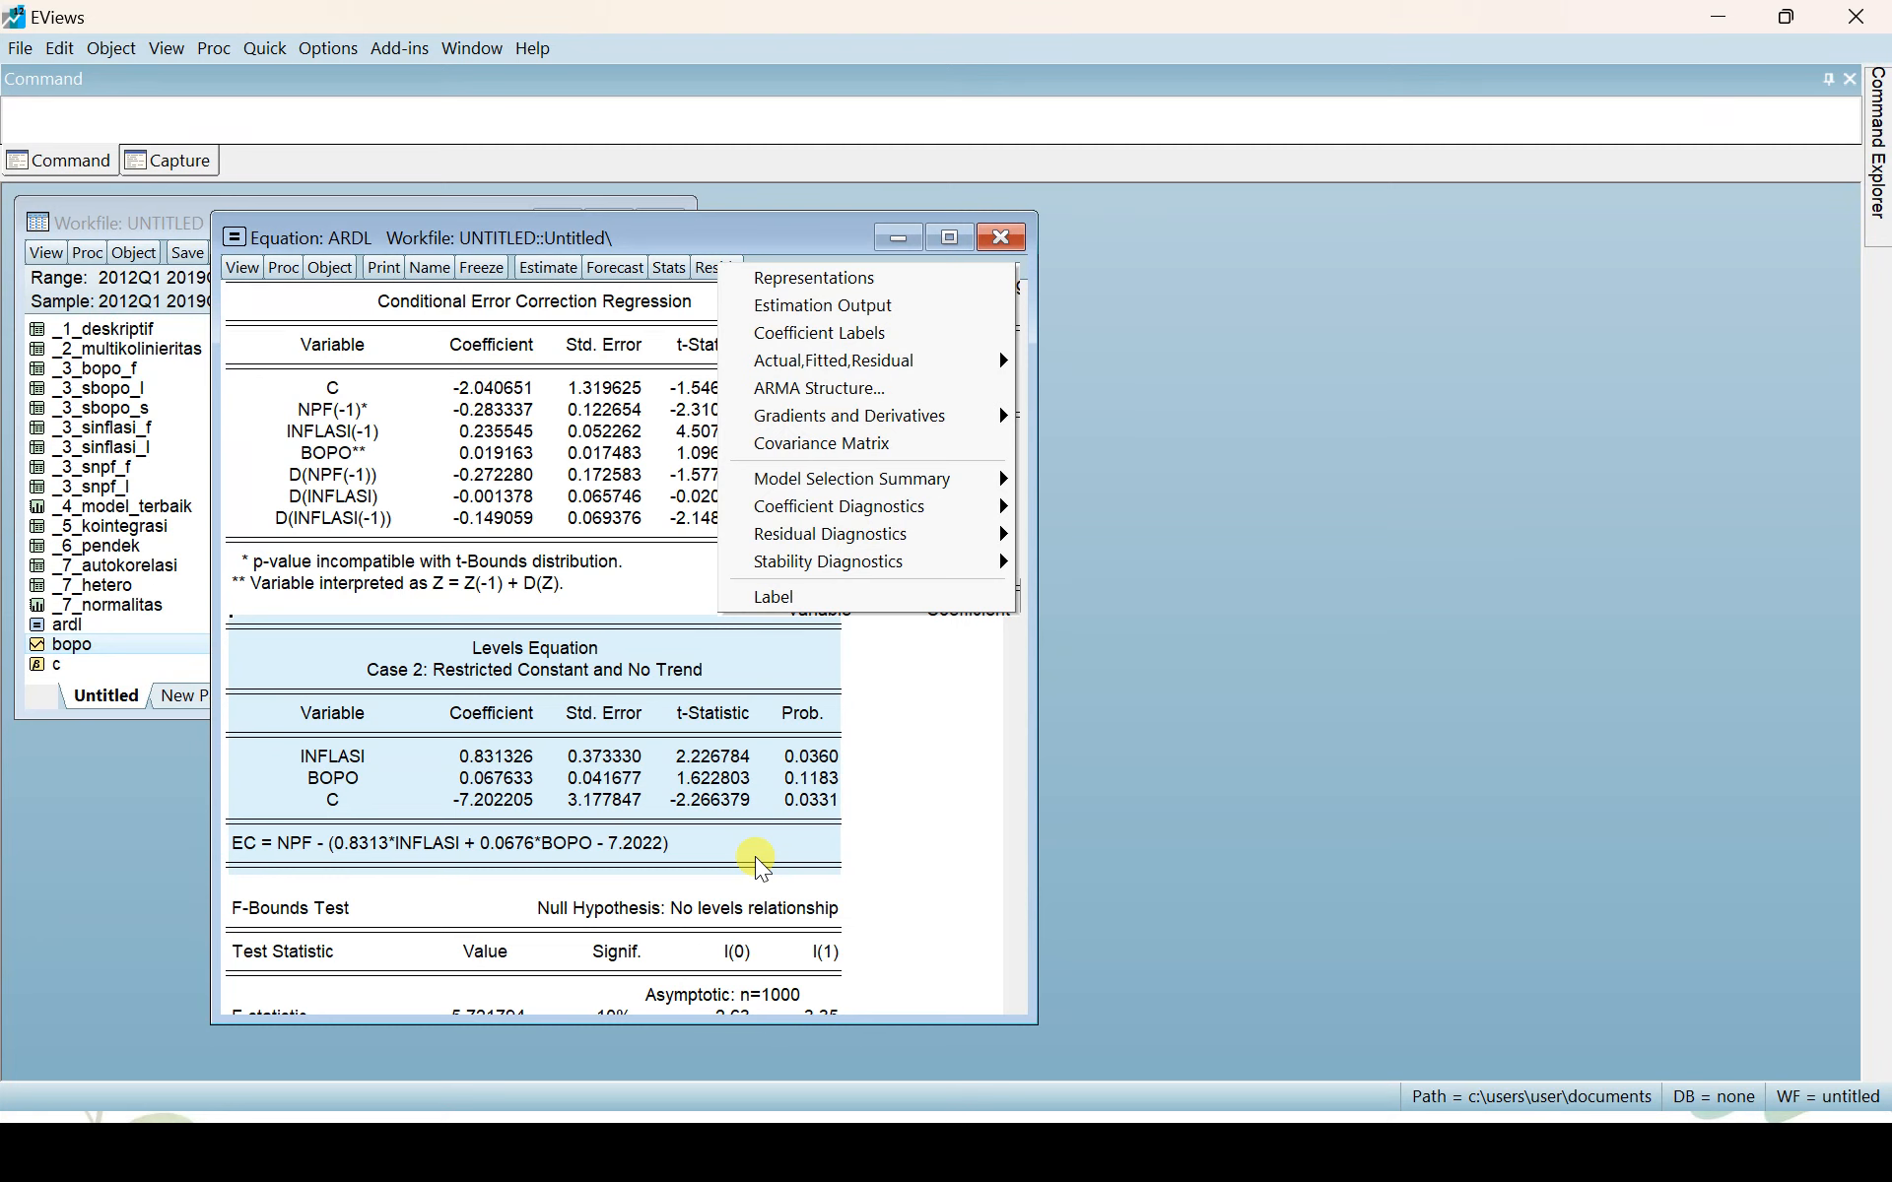
Step: Freeze the long run and bounds test output as a table named _8_panjang and close the table
click(481, 272)
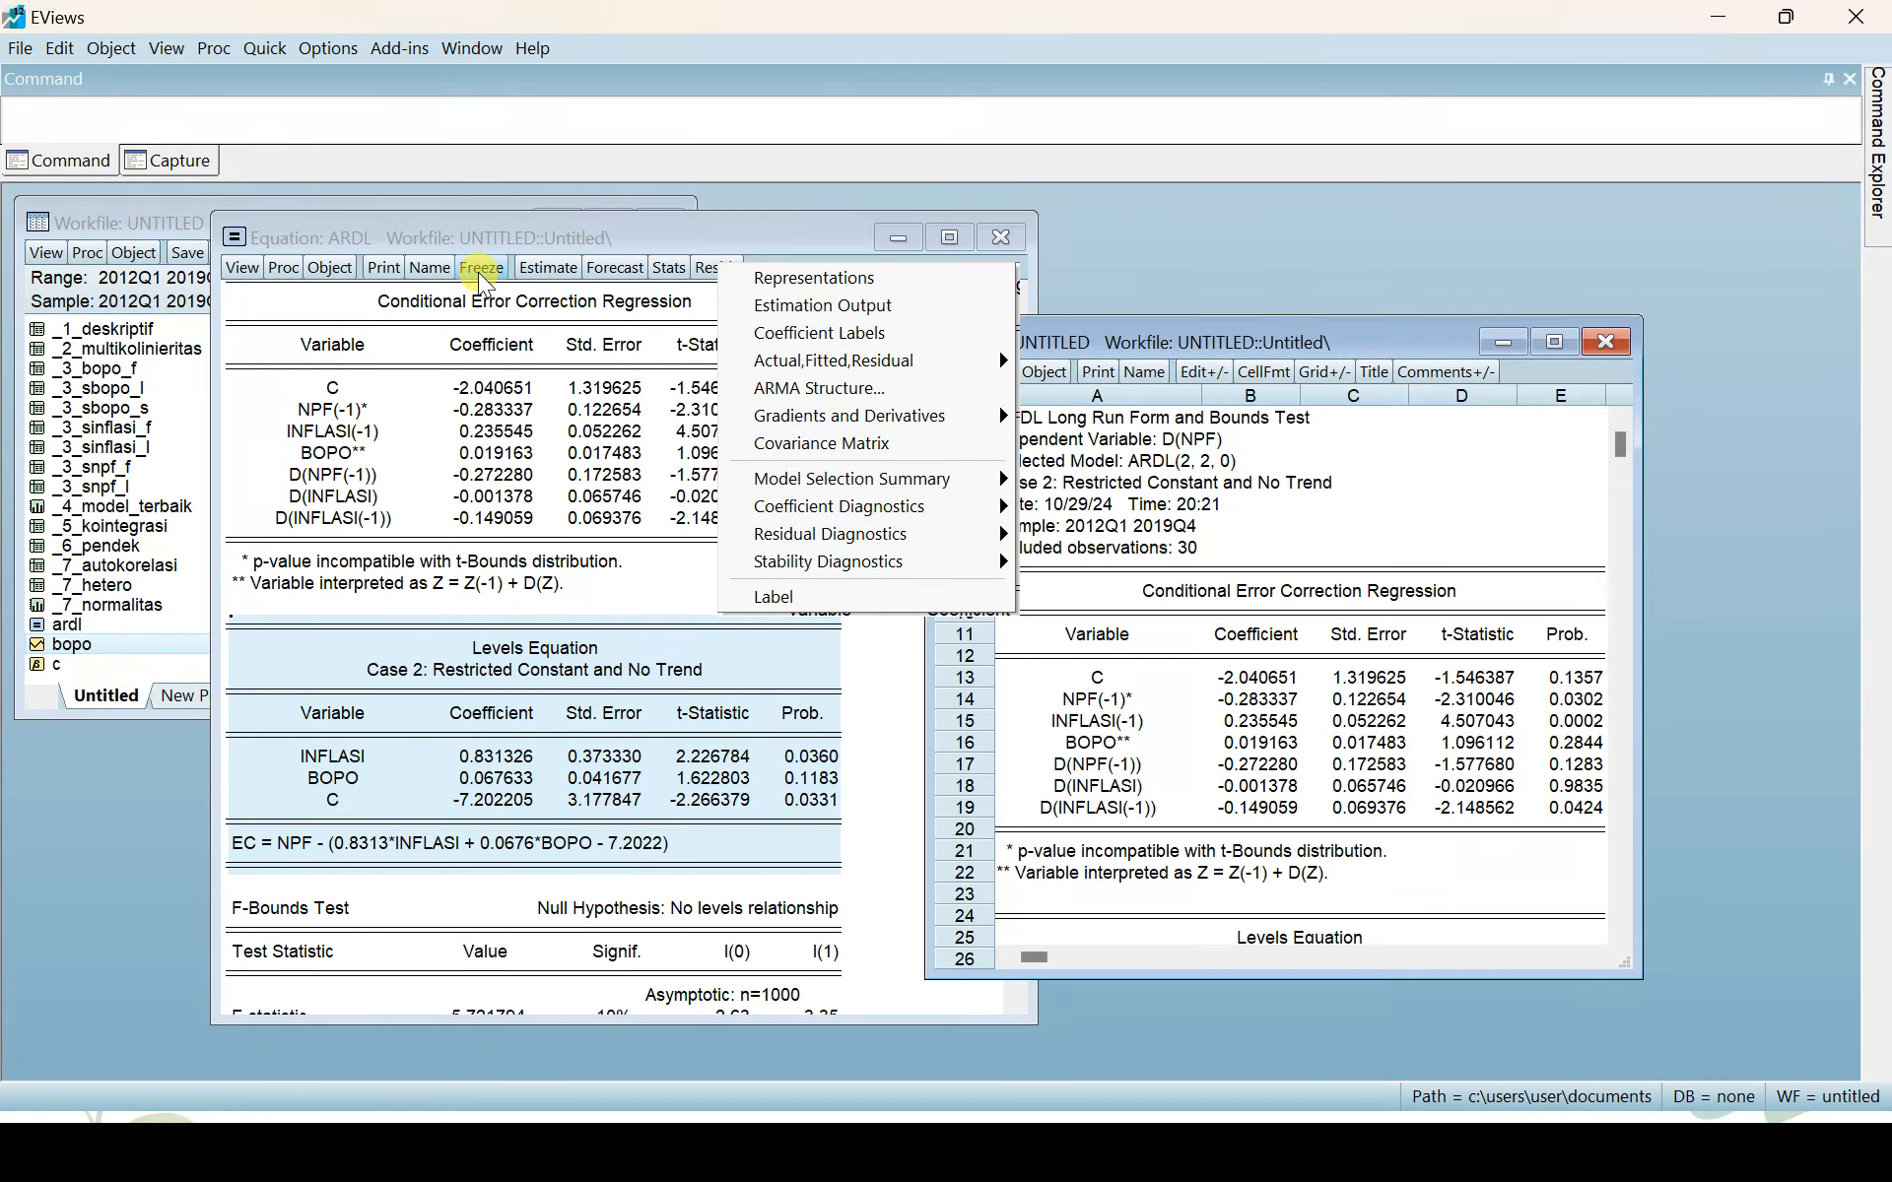
click(1144, 372)
text(_)
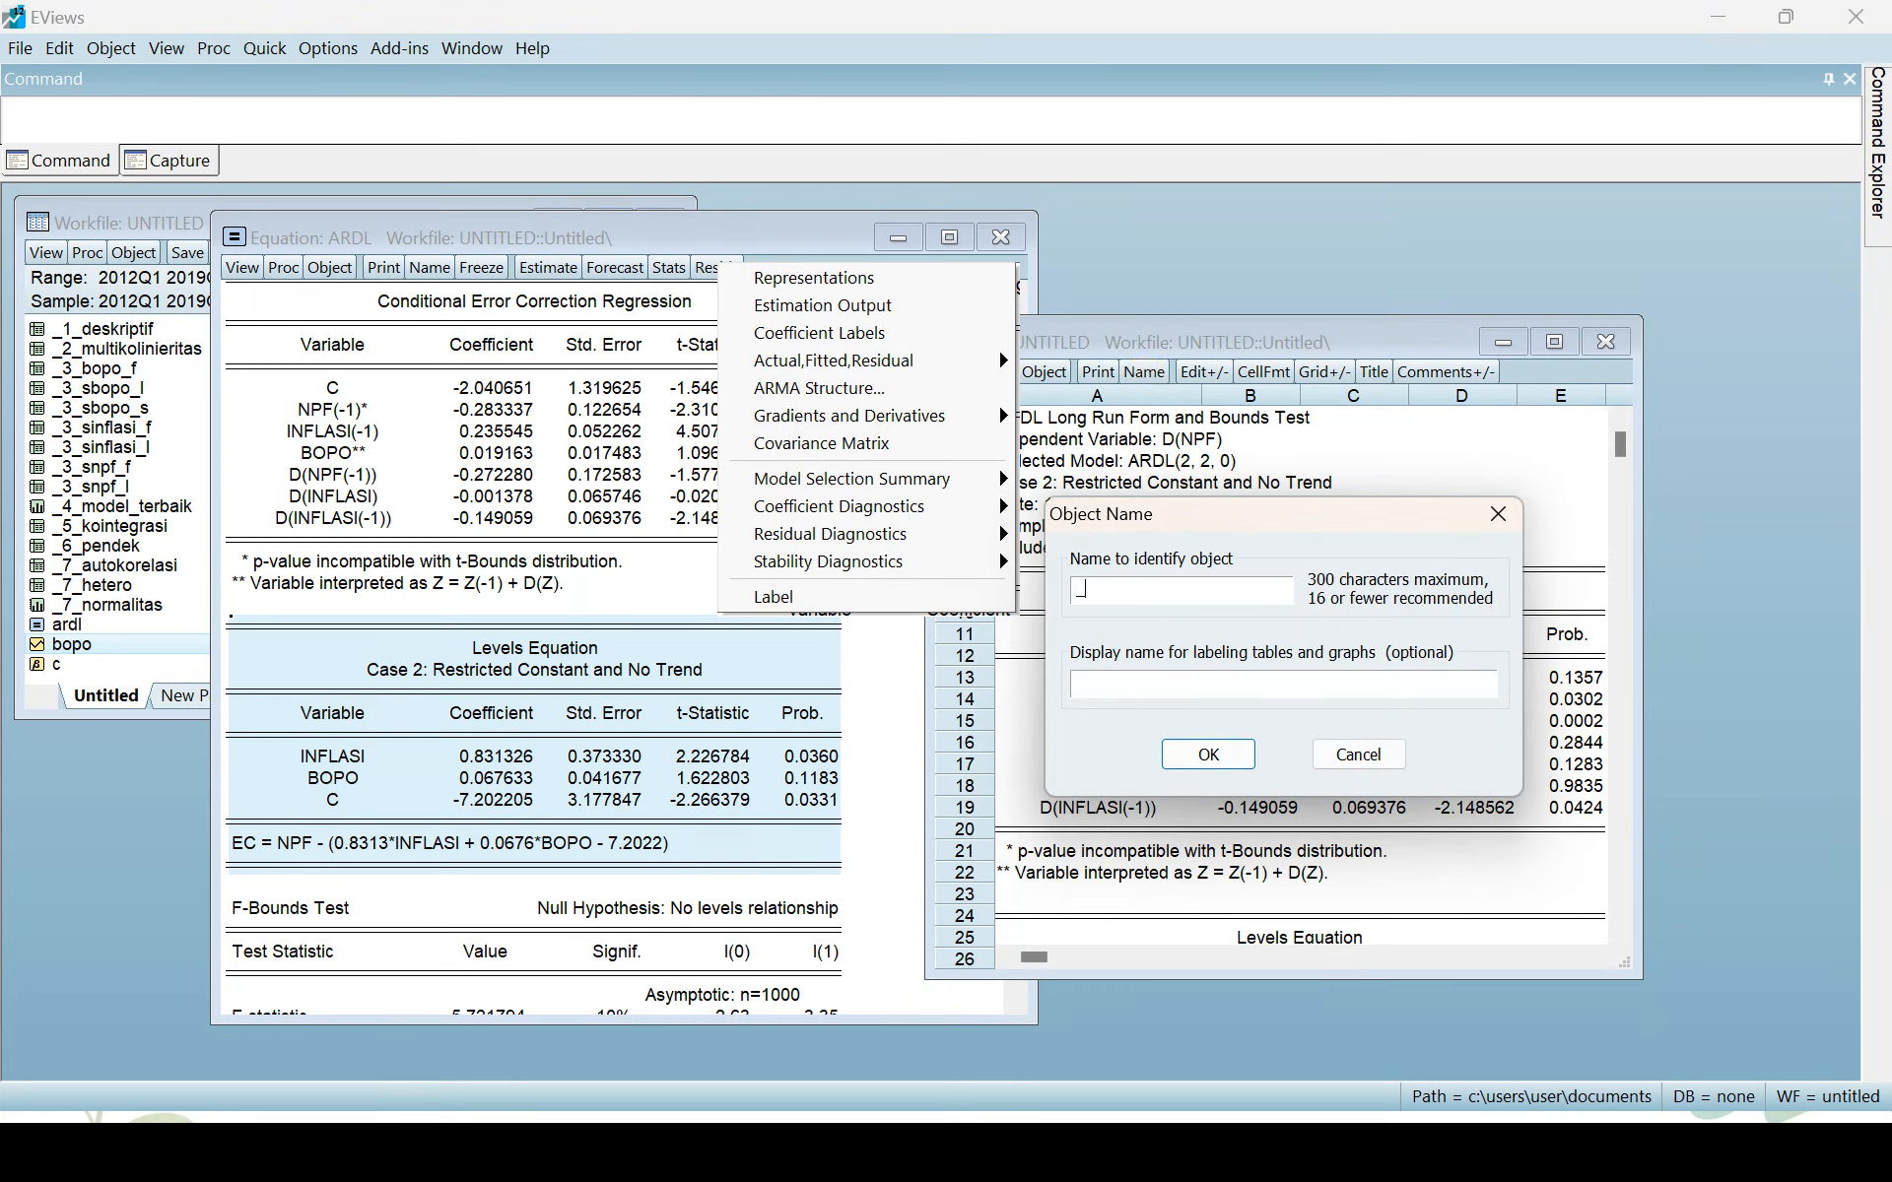
text(8_panjang)
key(Return)
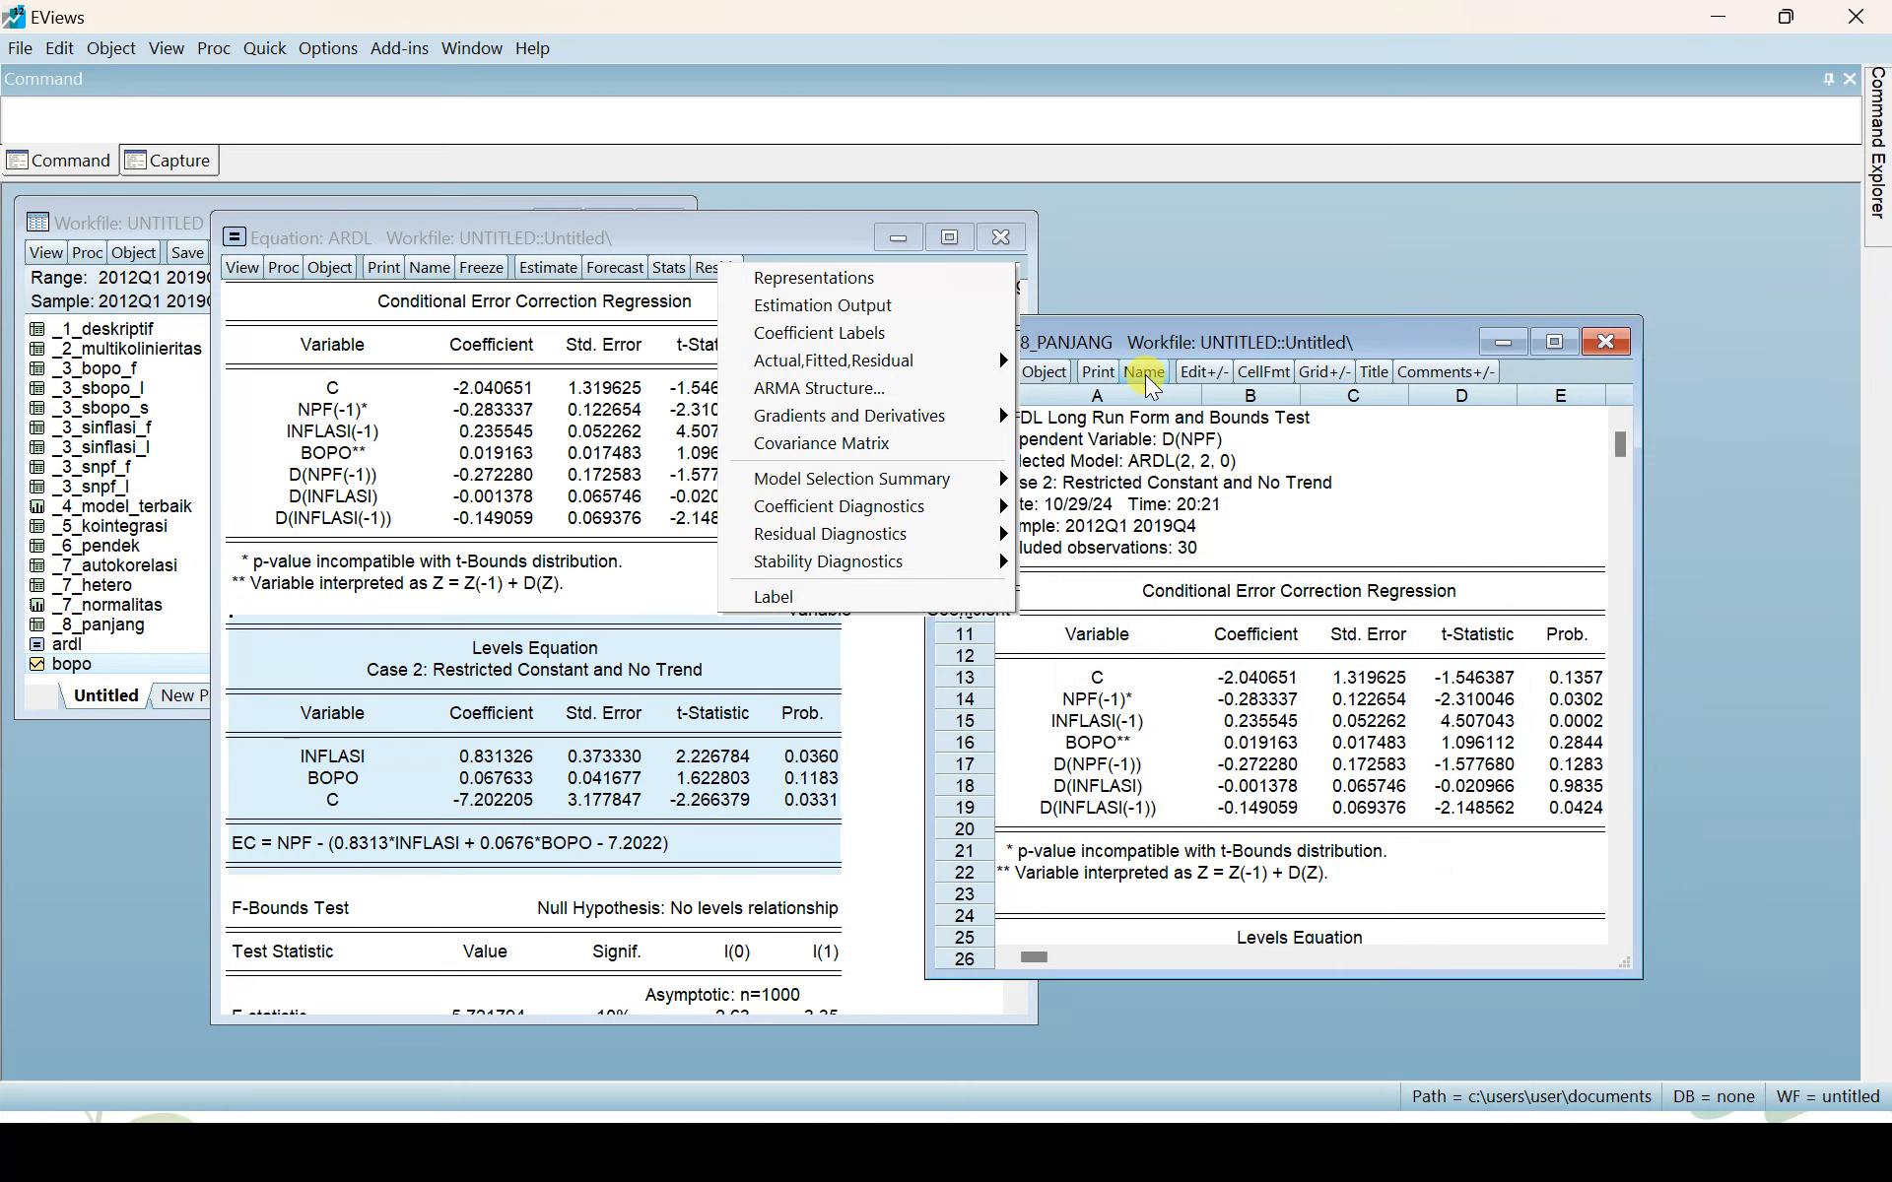
click(1606, 343)
Step: Save the workfile in the Documents folder as PERTEMUAN 9 ARDL with single precision series storage
click(19, 48)
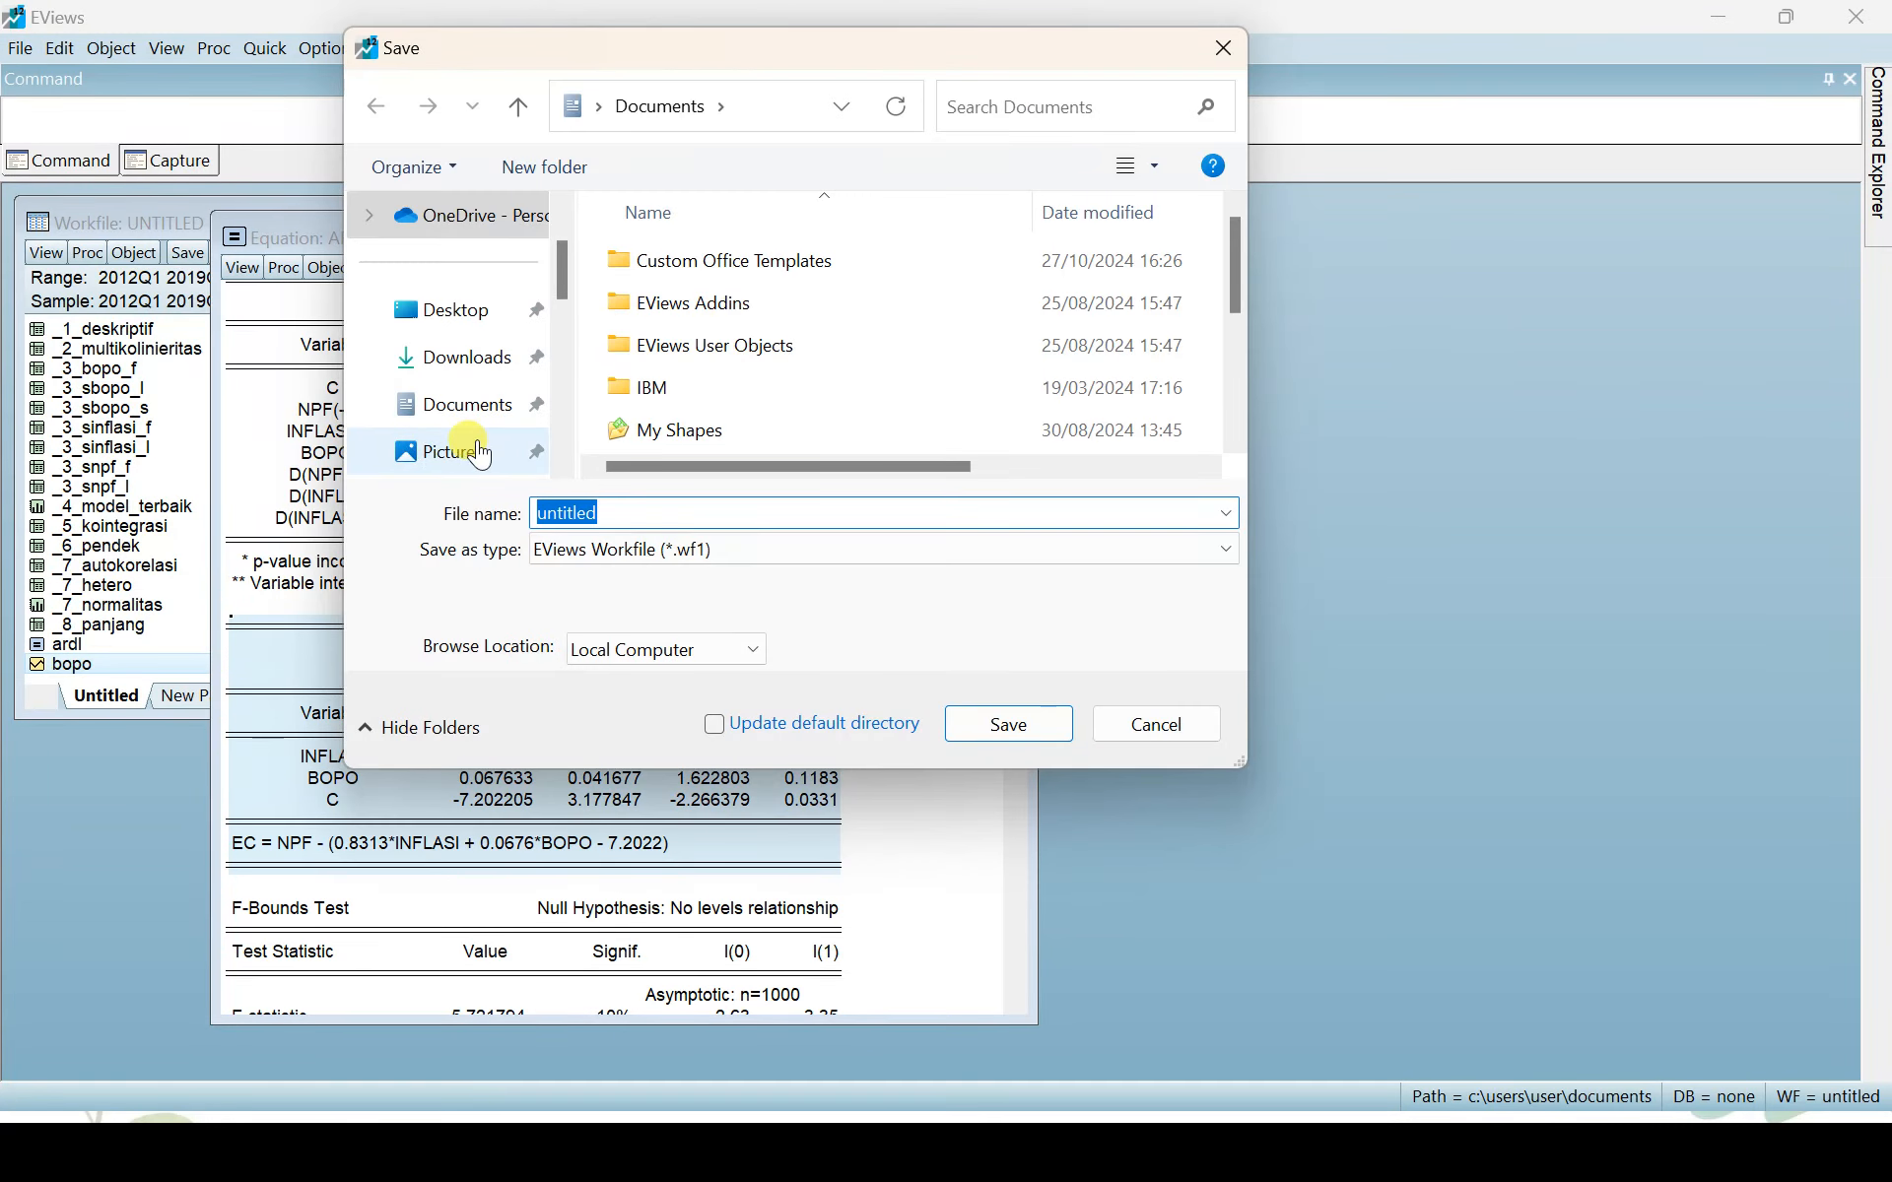
text(PE)
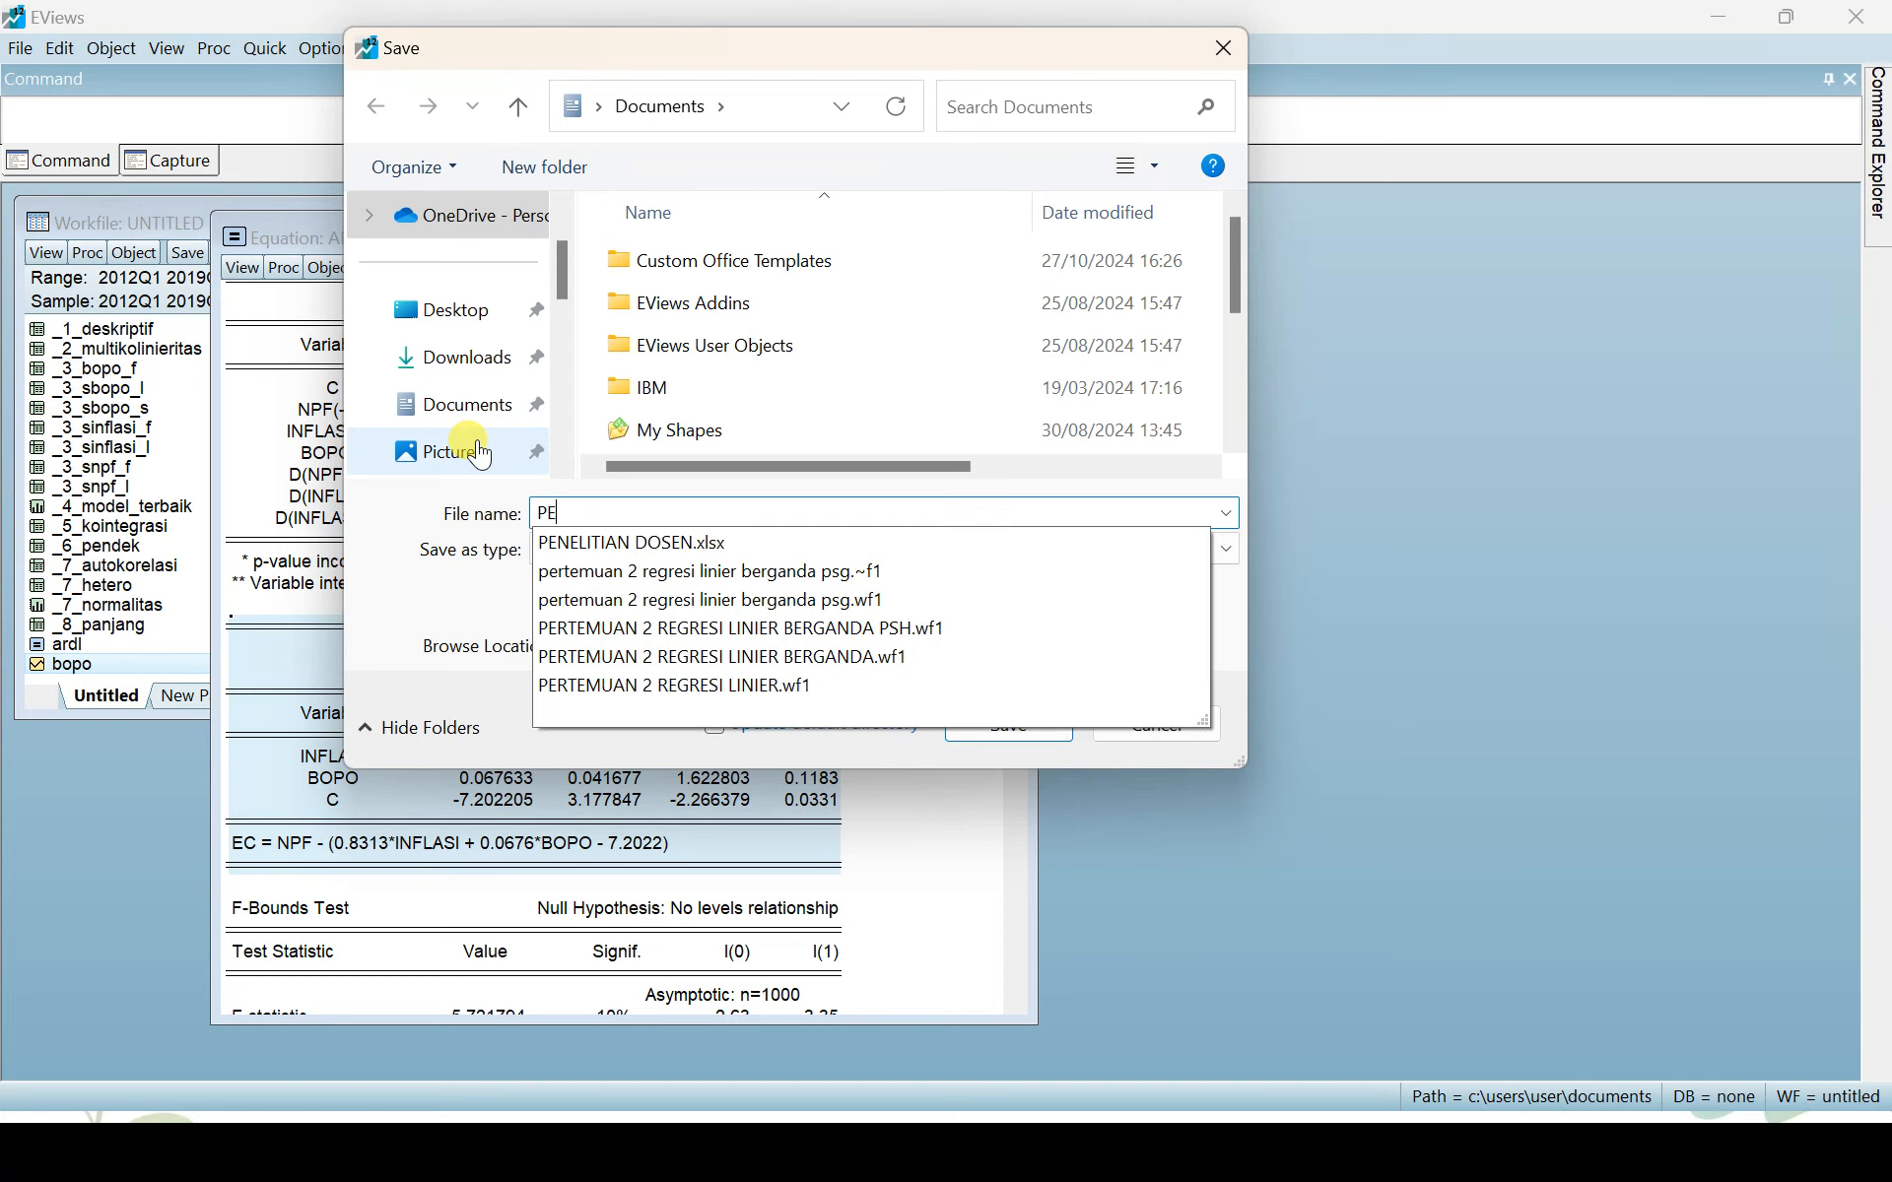
text(RTE)
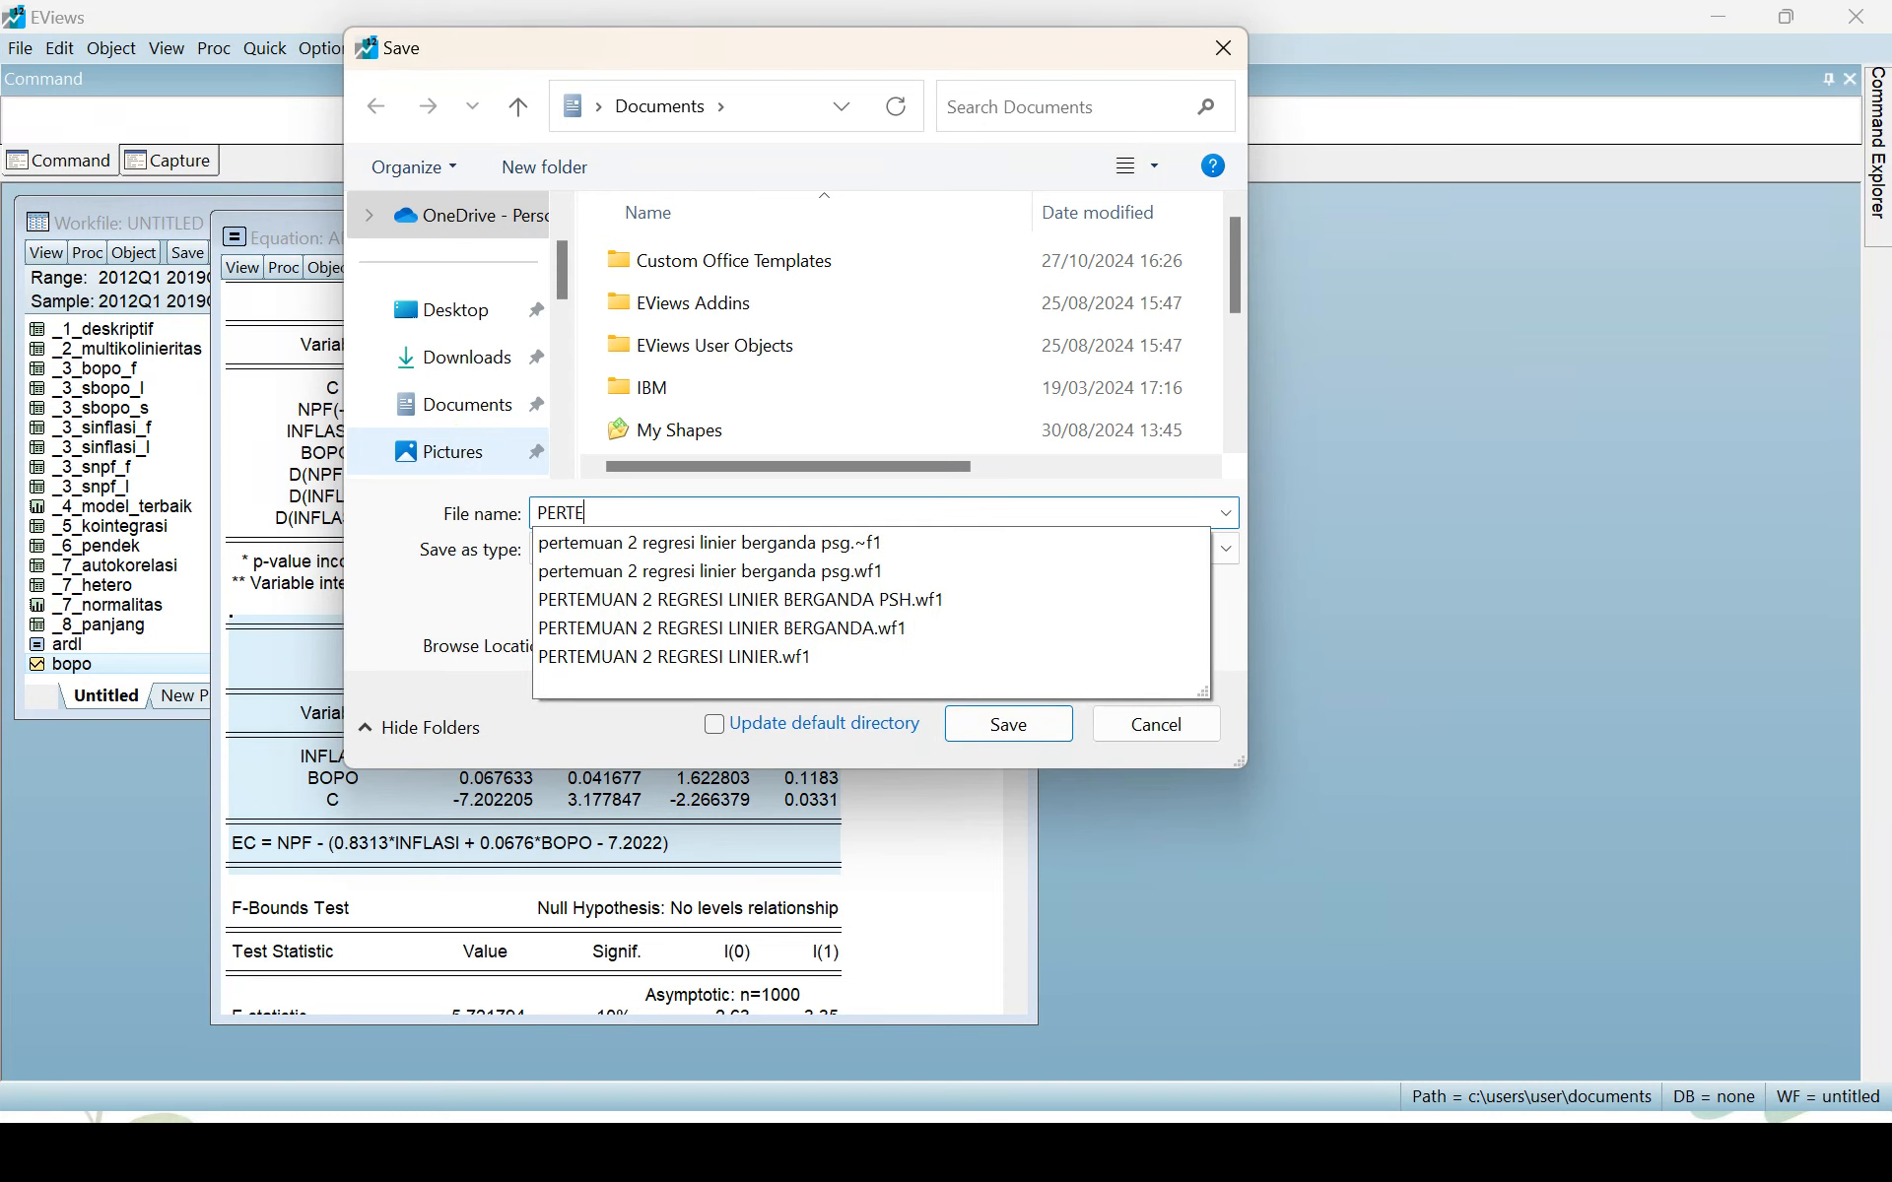
text(MUAN 9 ARDL)
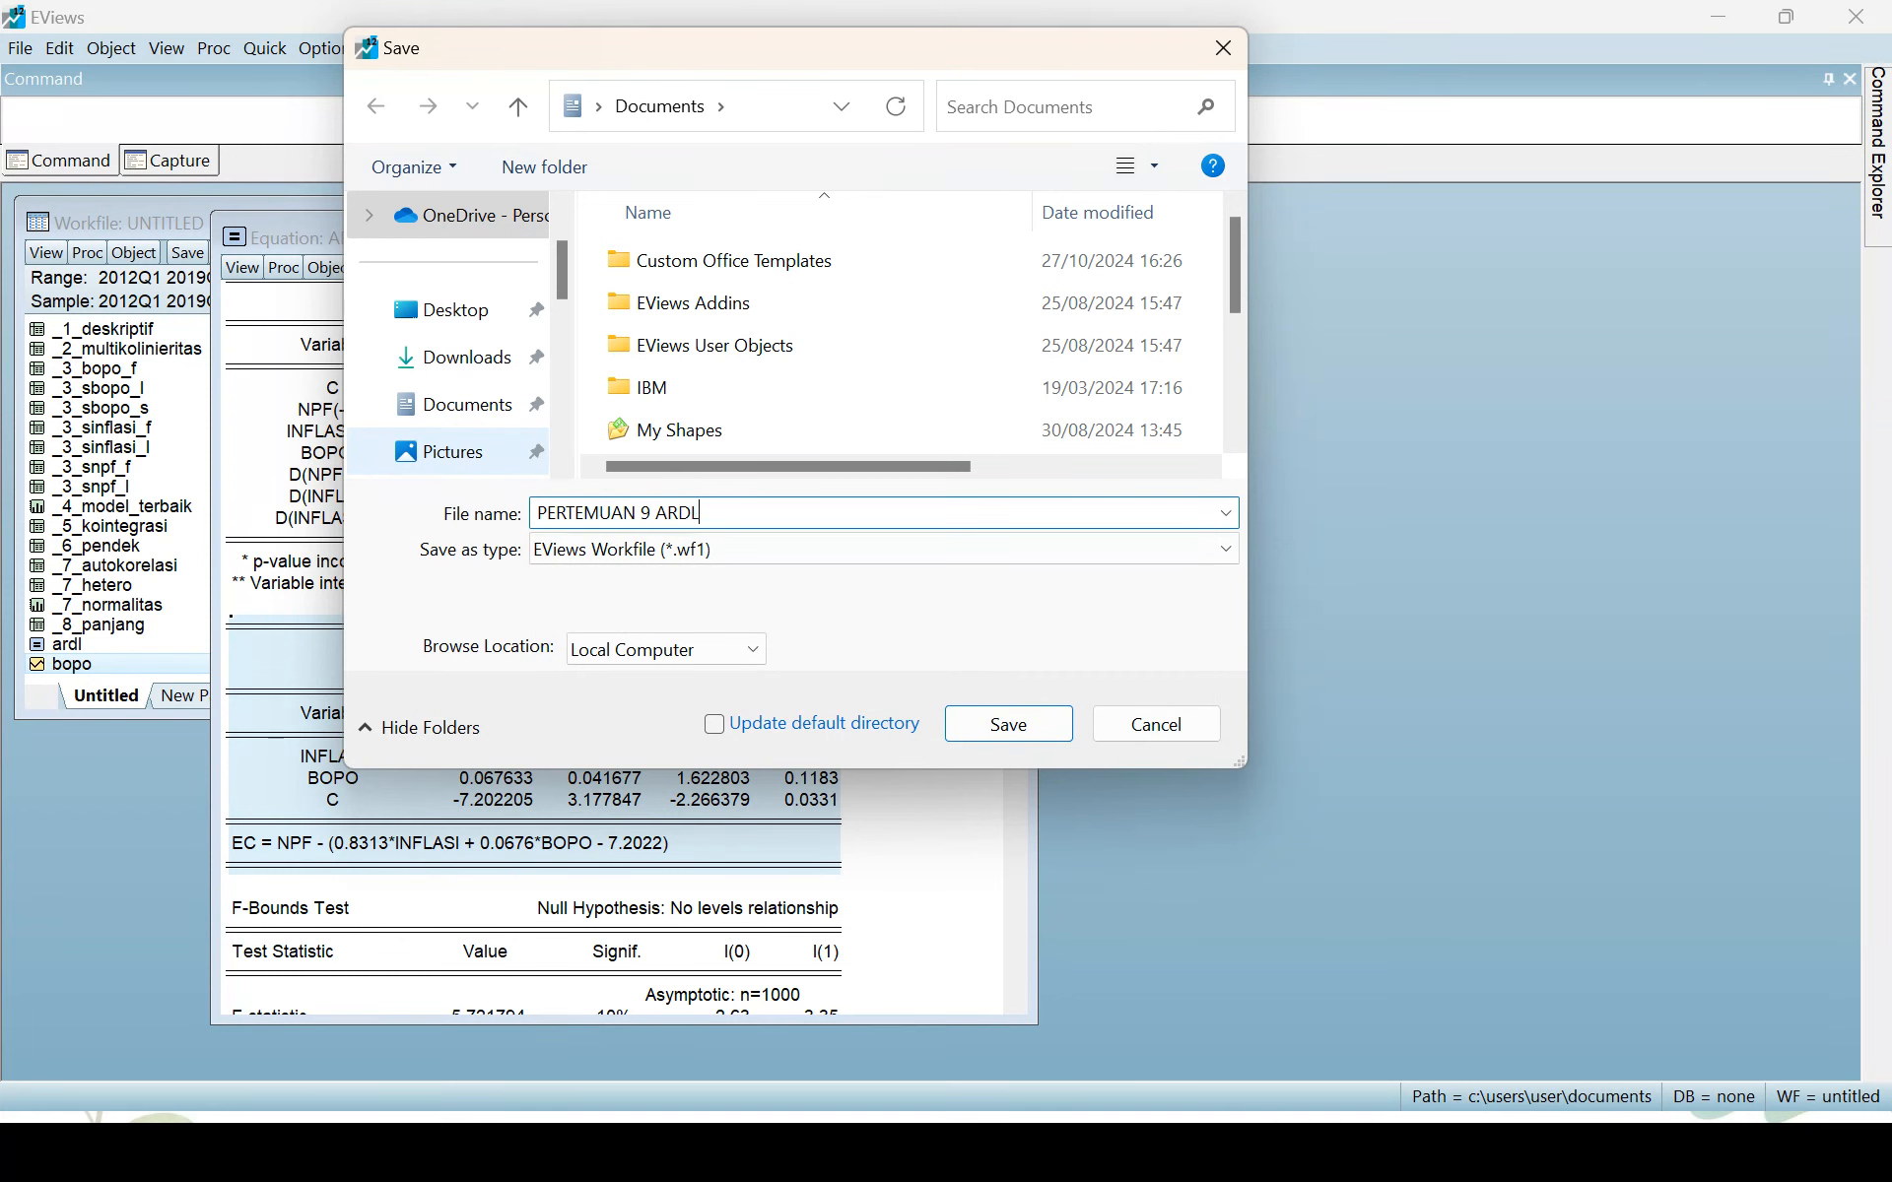
key(Return)
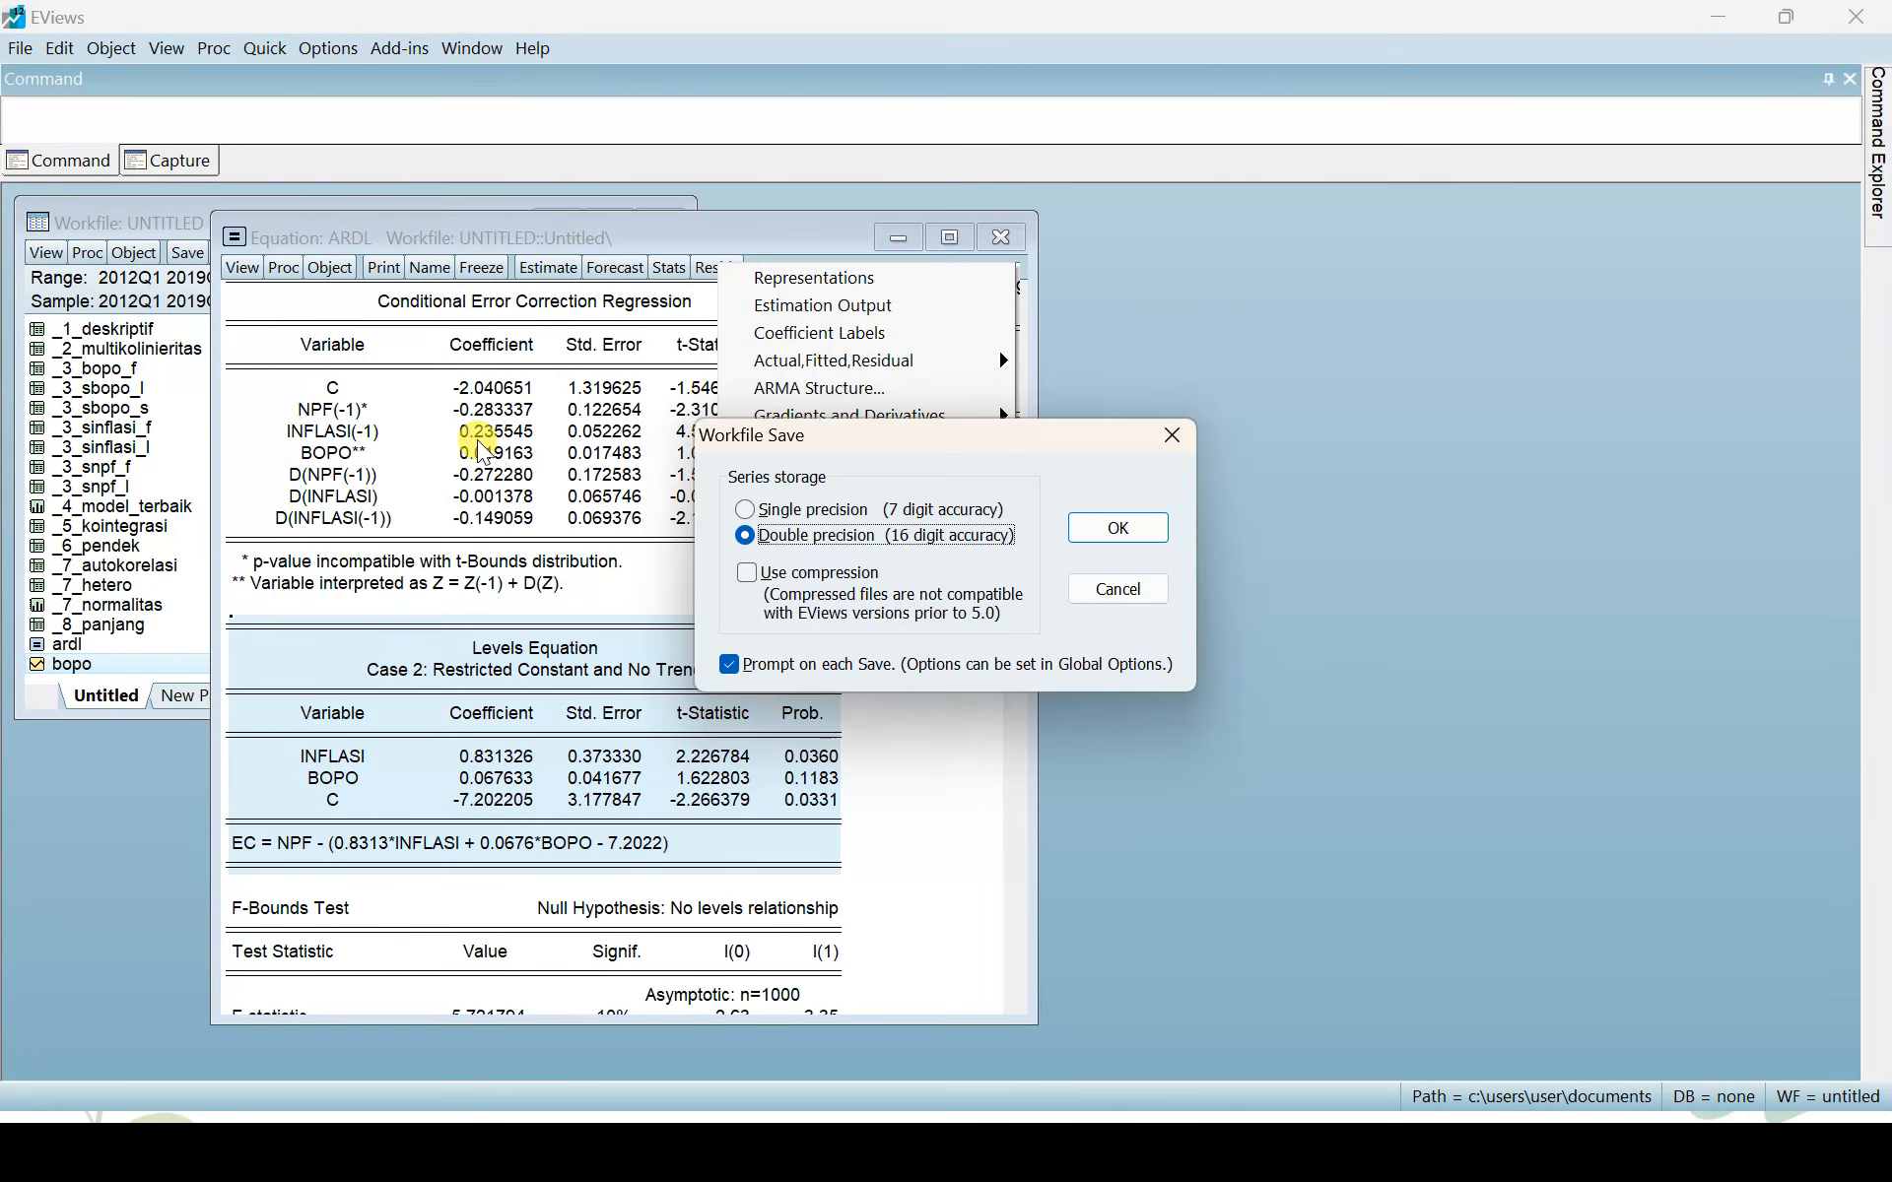
click(827, 510)
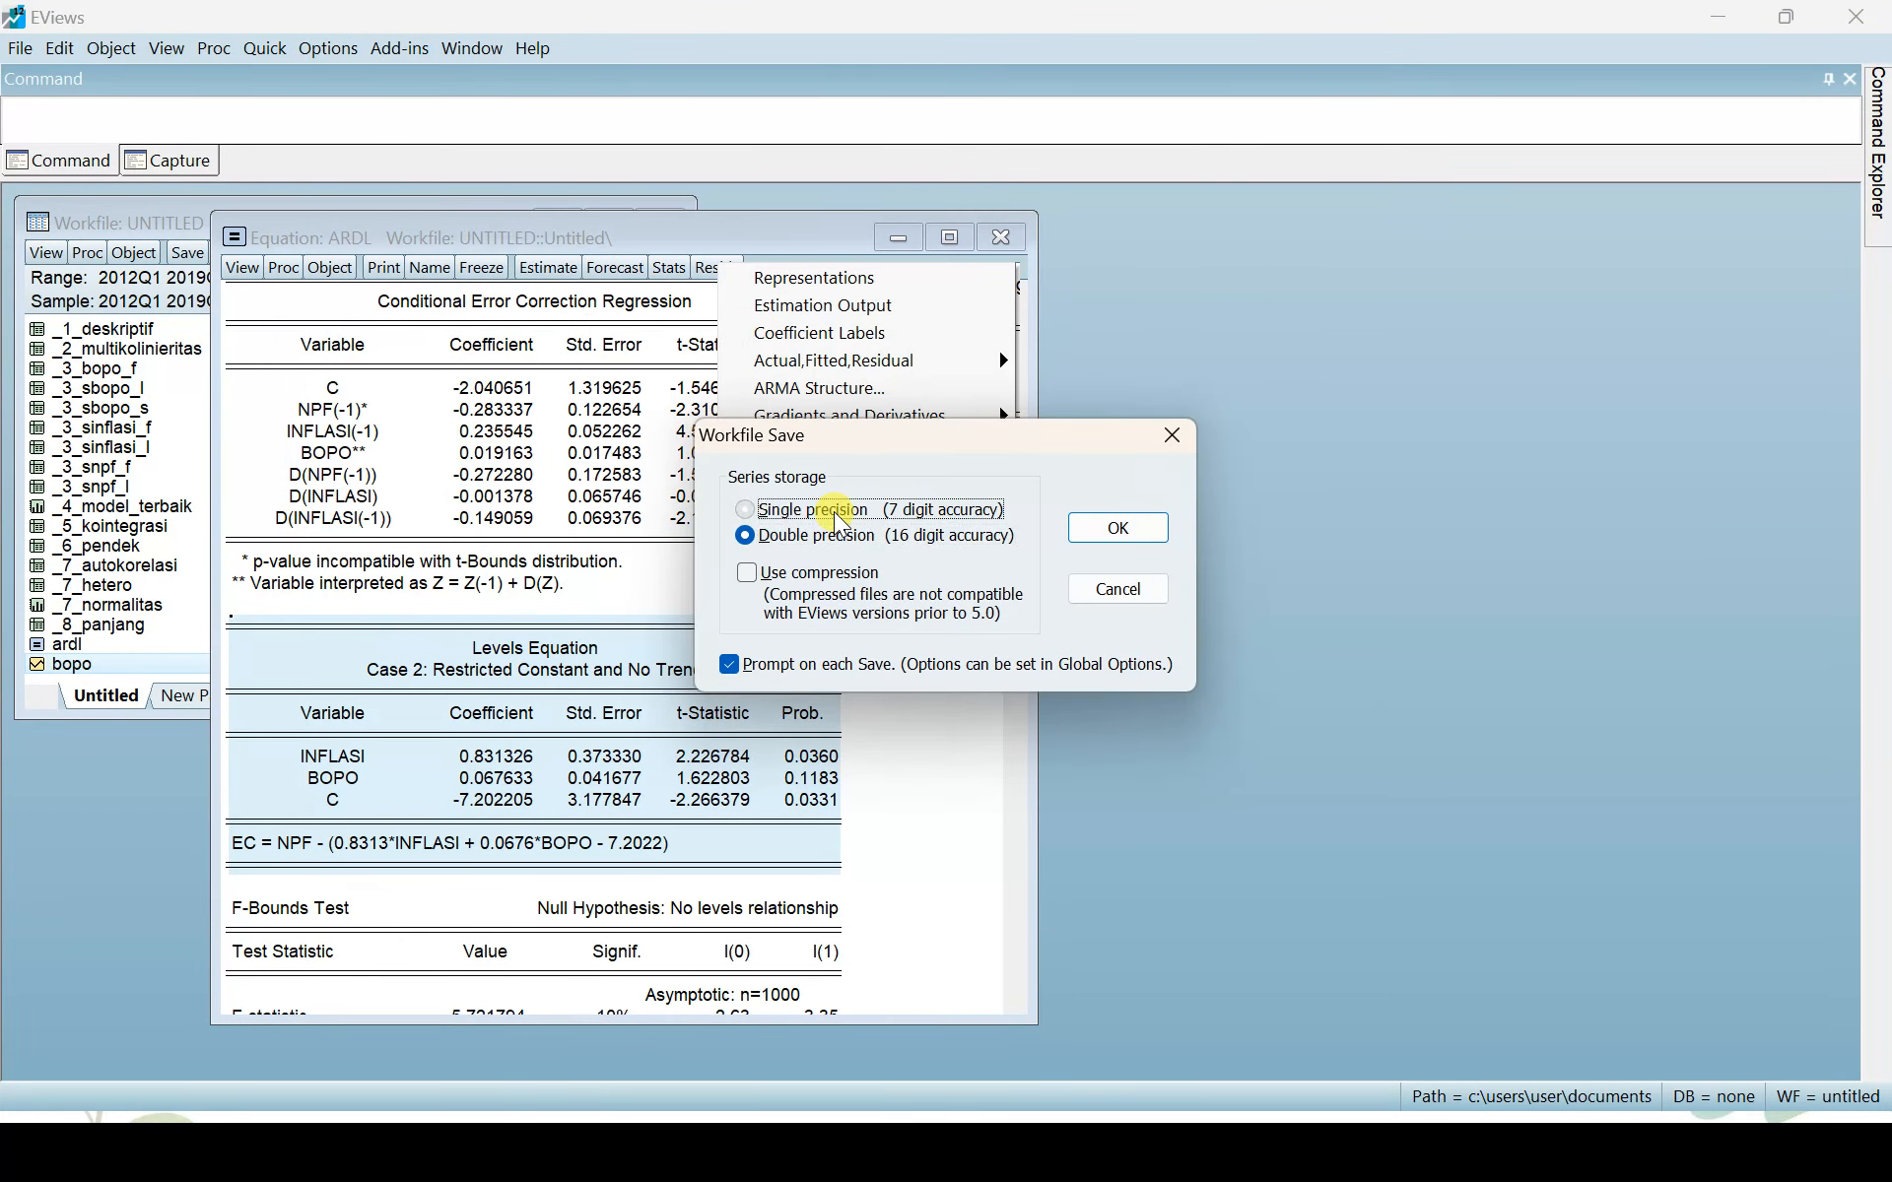
click(1105, 528)
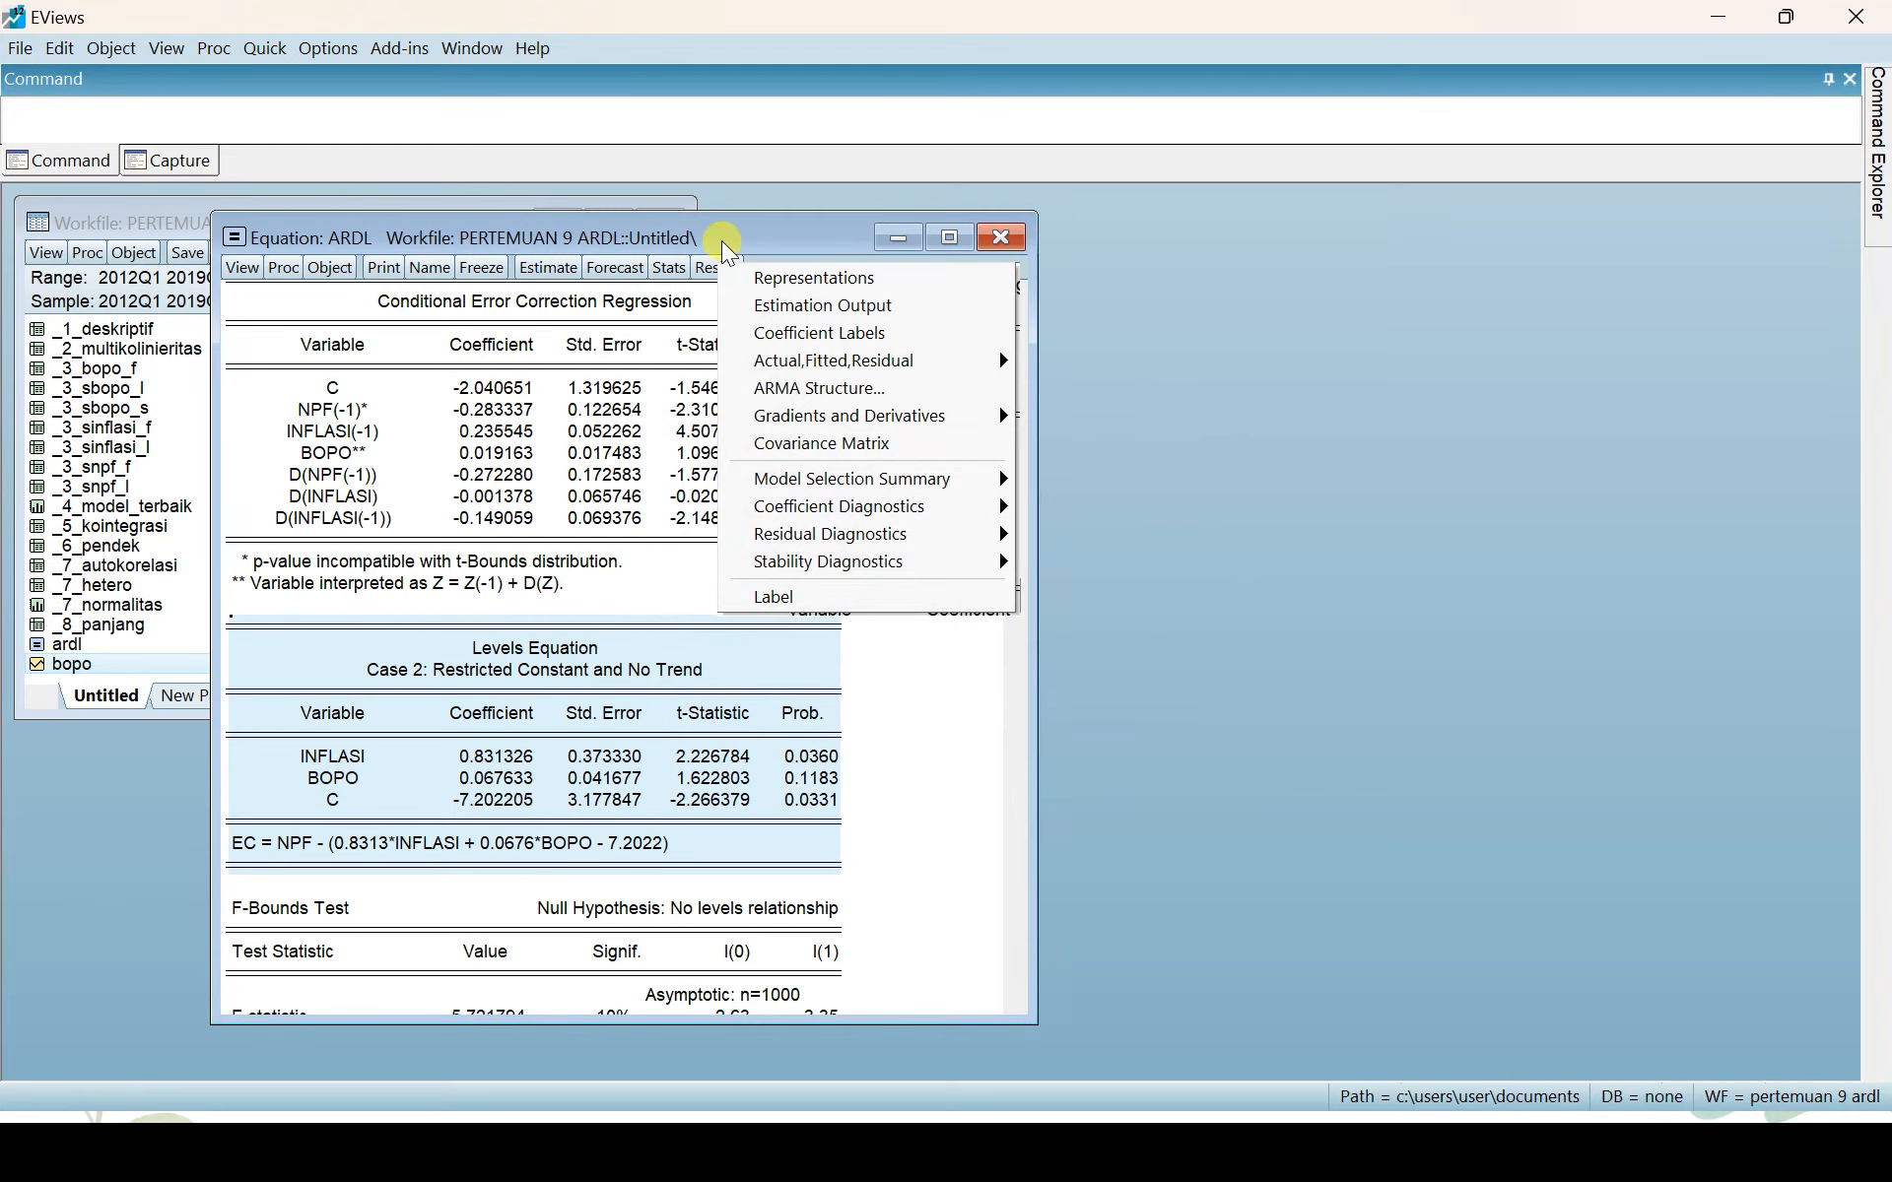
Step: Try to move and close the ARDL equation window, and look for EViews among the open windows
drag(718, 241, 1057, 266)
click(1340, 264)
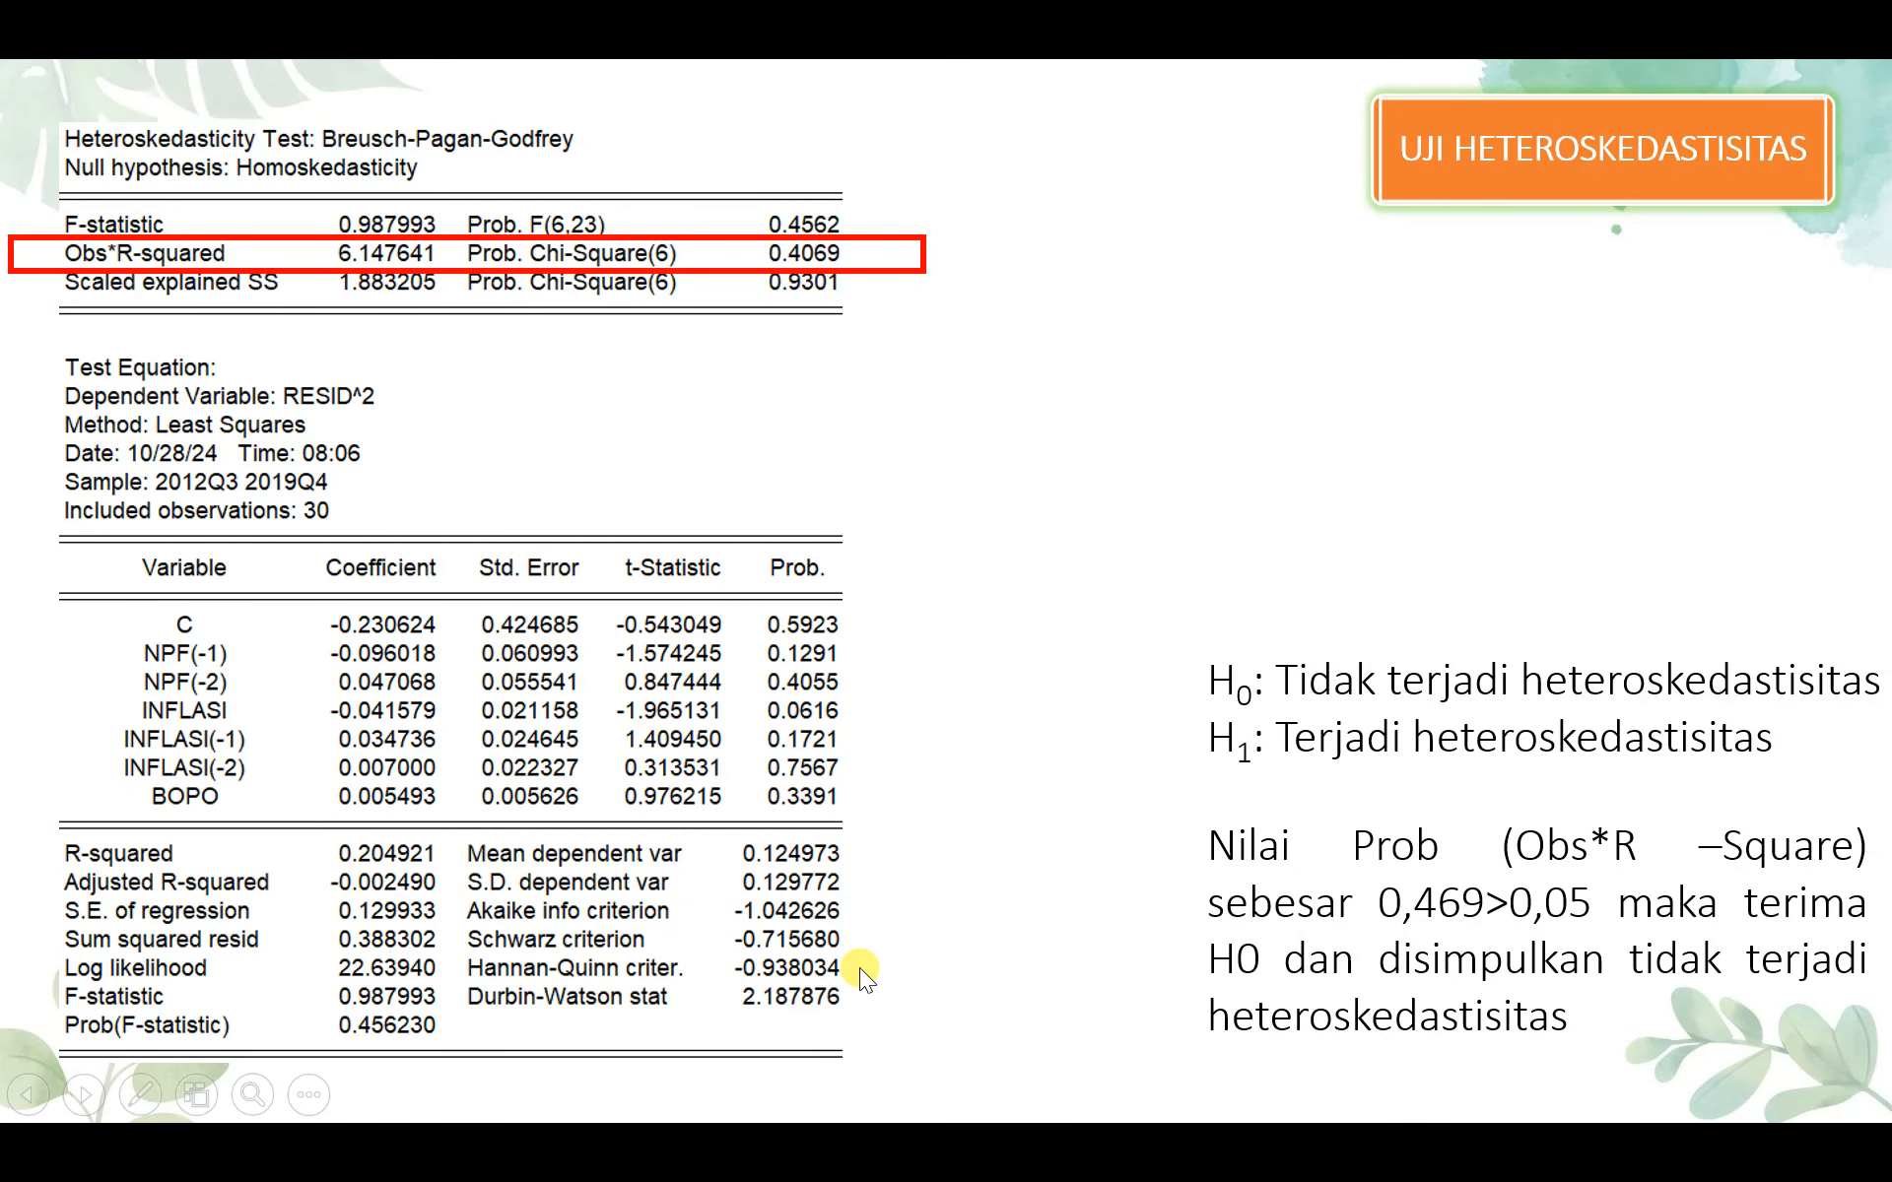
key(alt+Tab)
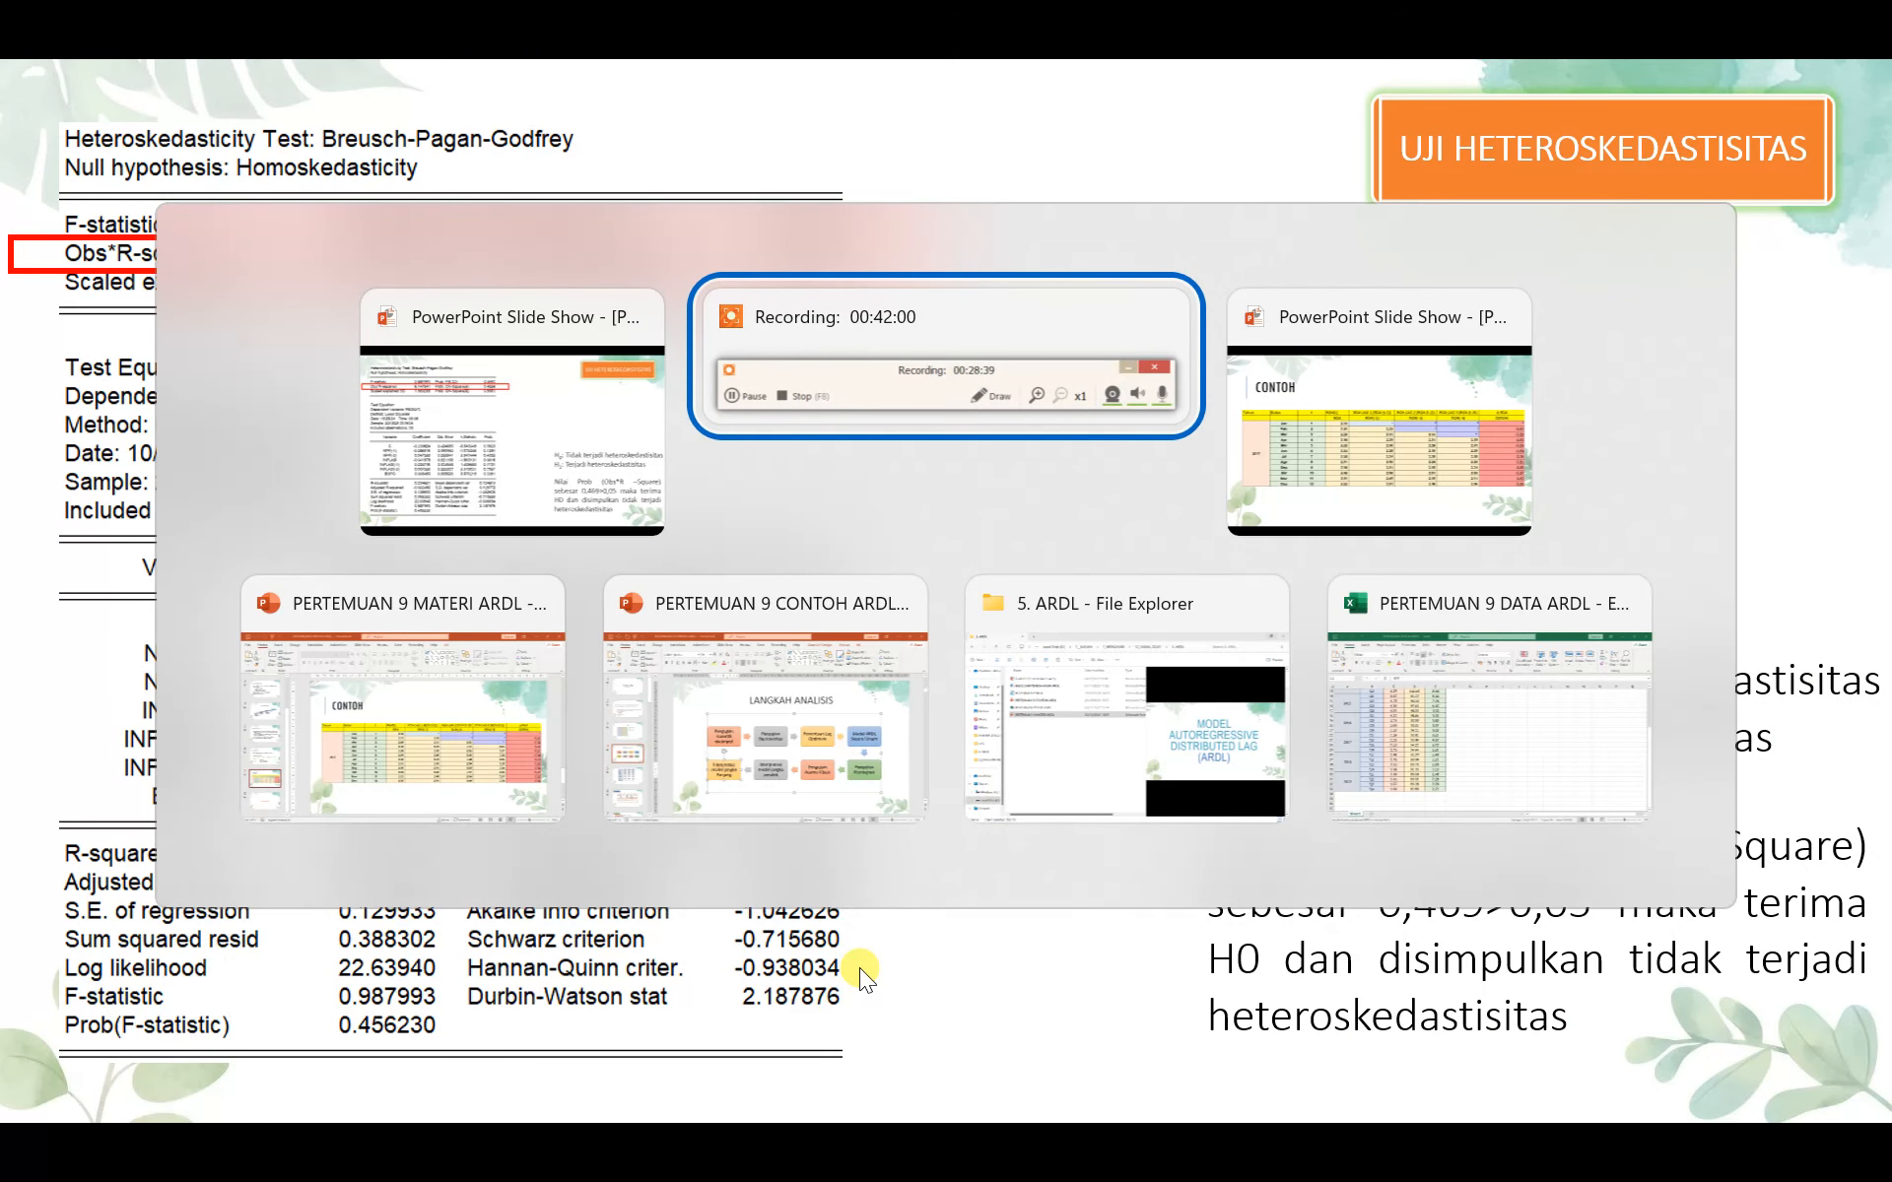
key(Tab)
key(Tab)
key(Tab)
key(Tab)
key(Tab)
key(Tab)
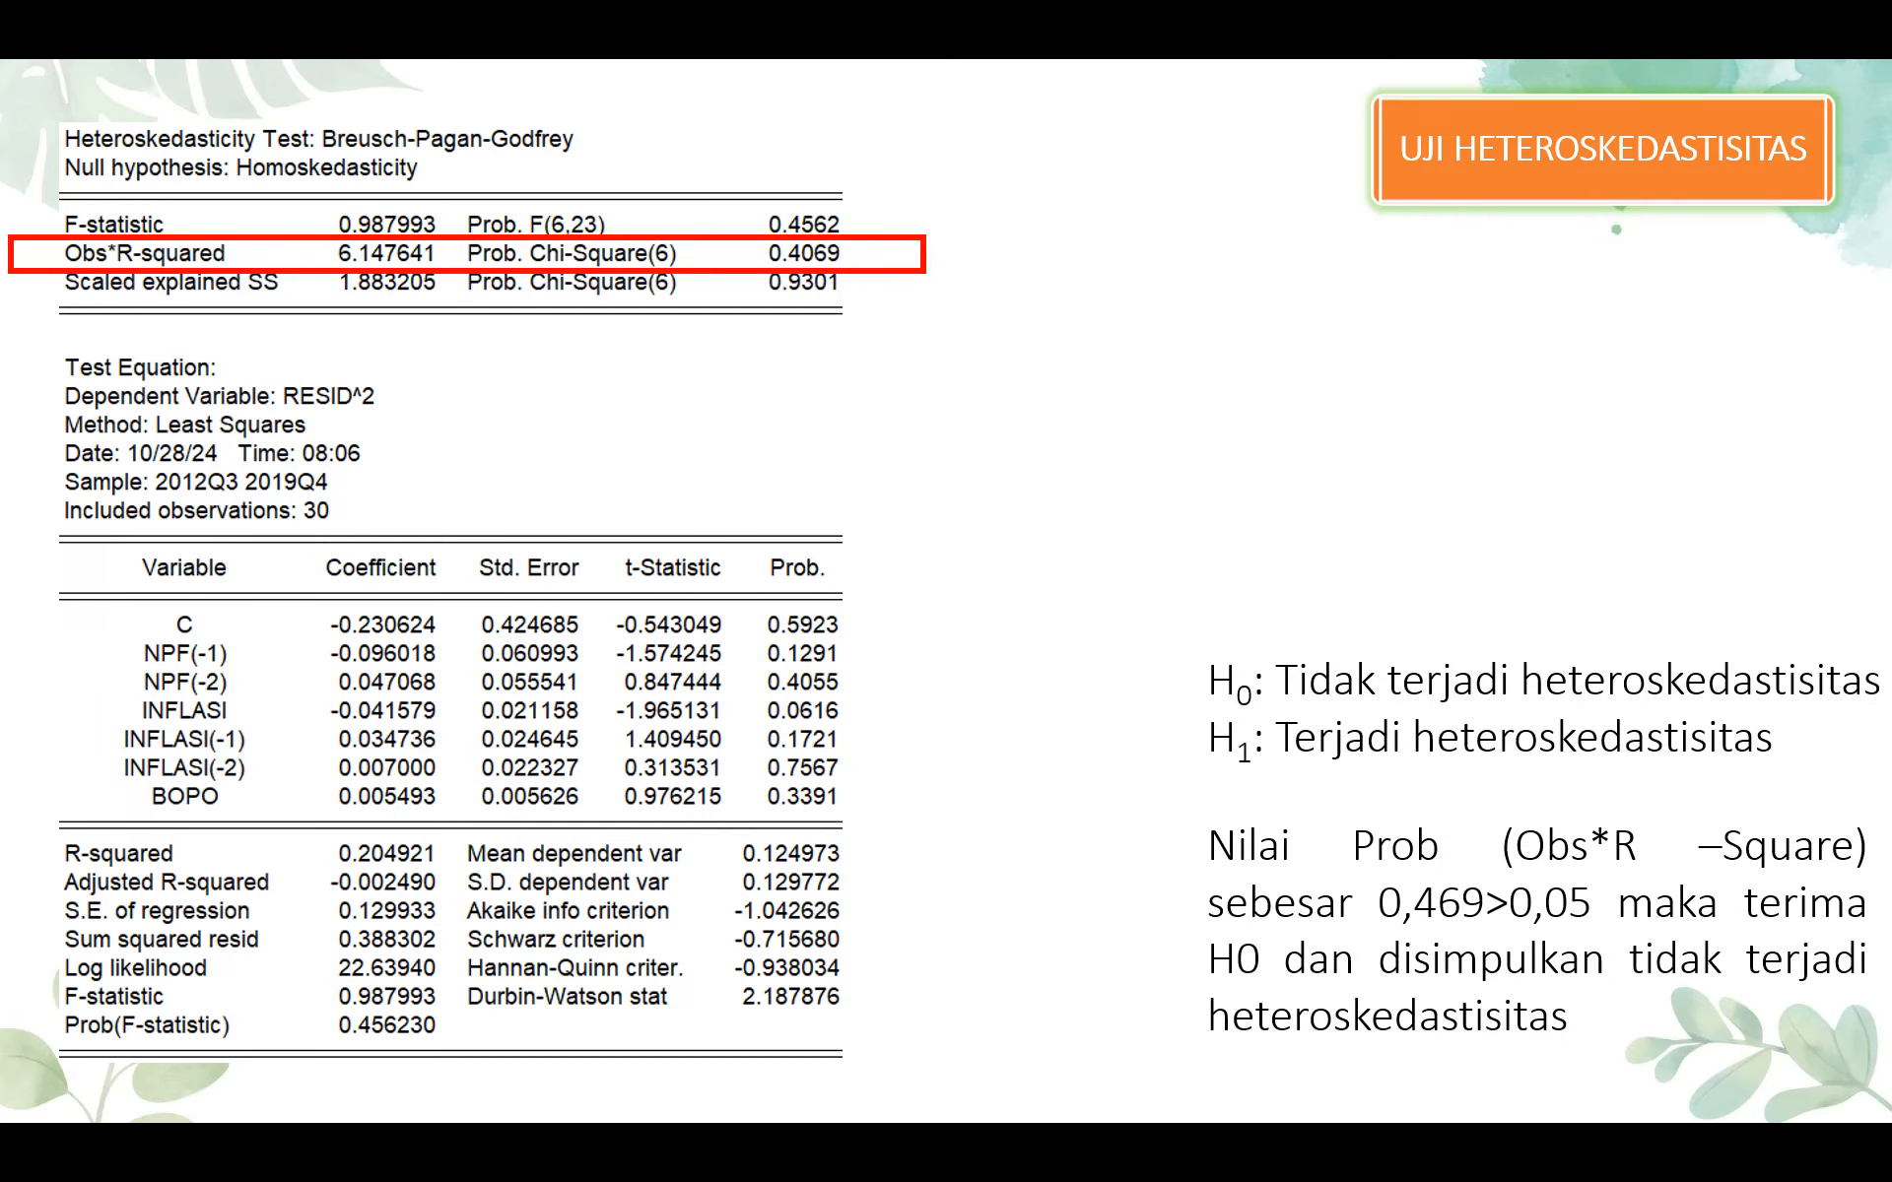
Step: Launch EViews 12 and open the recent workfile pertemuan 9 ardl.wf1
key(super)
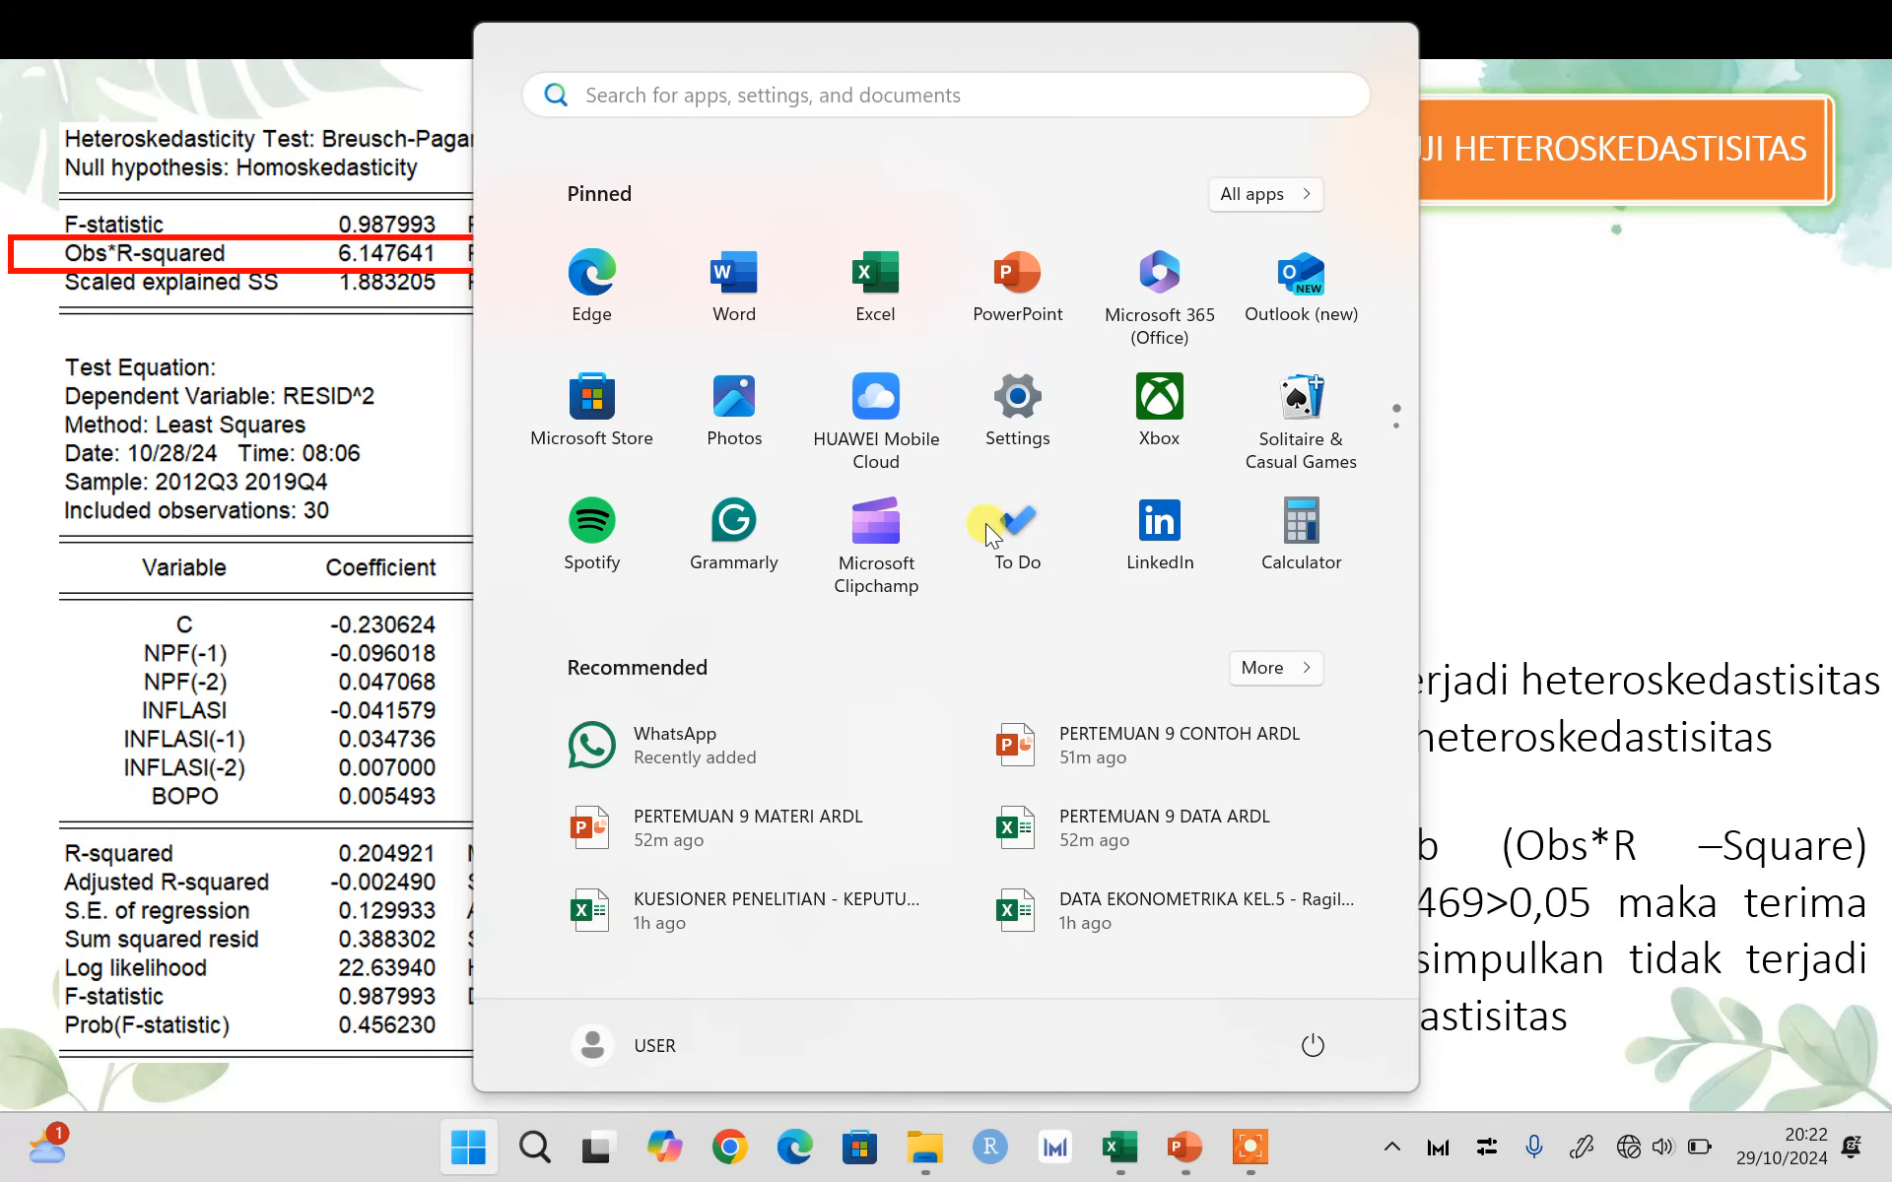
click(1293, 197)
scroll(824, 654, down, 5)
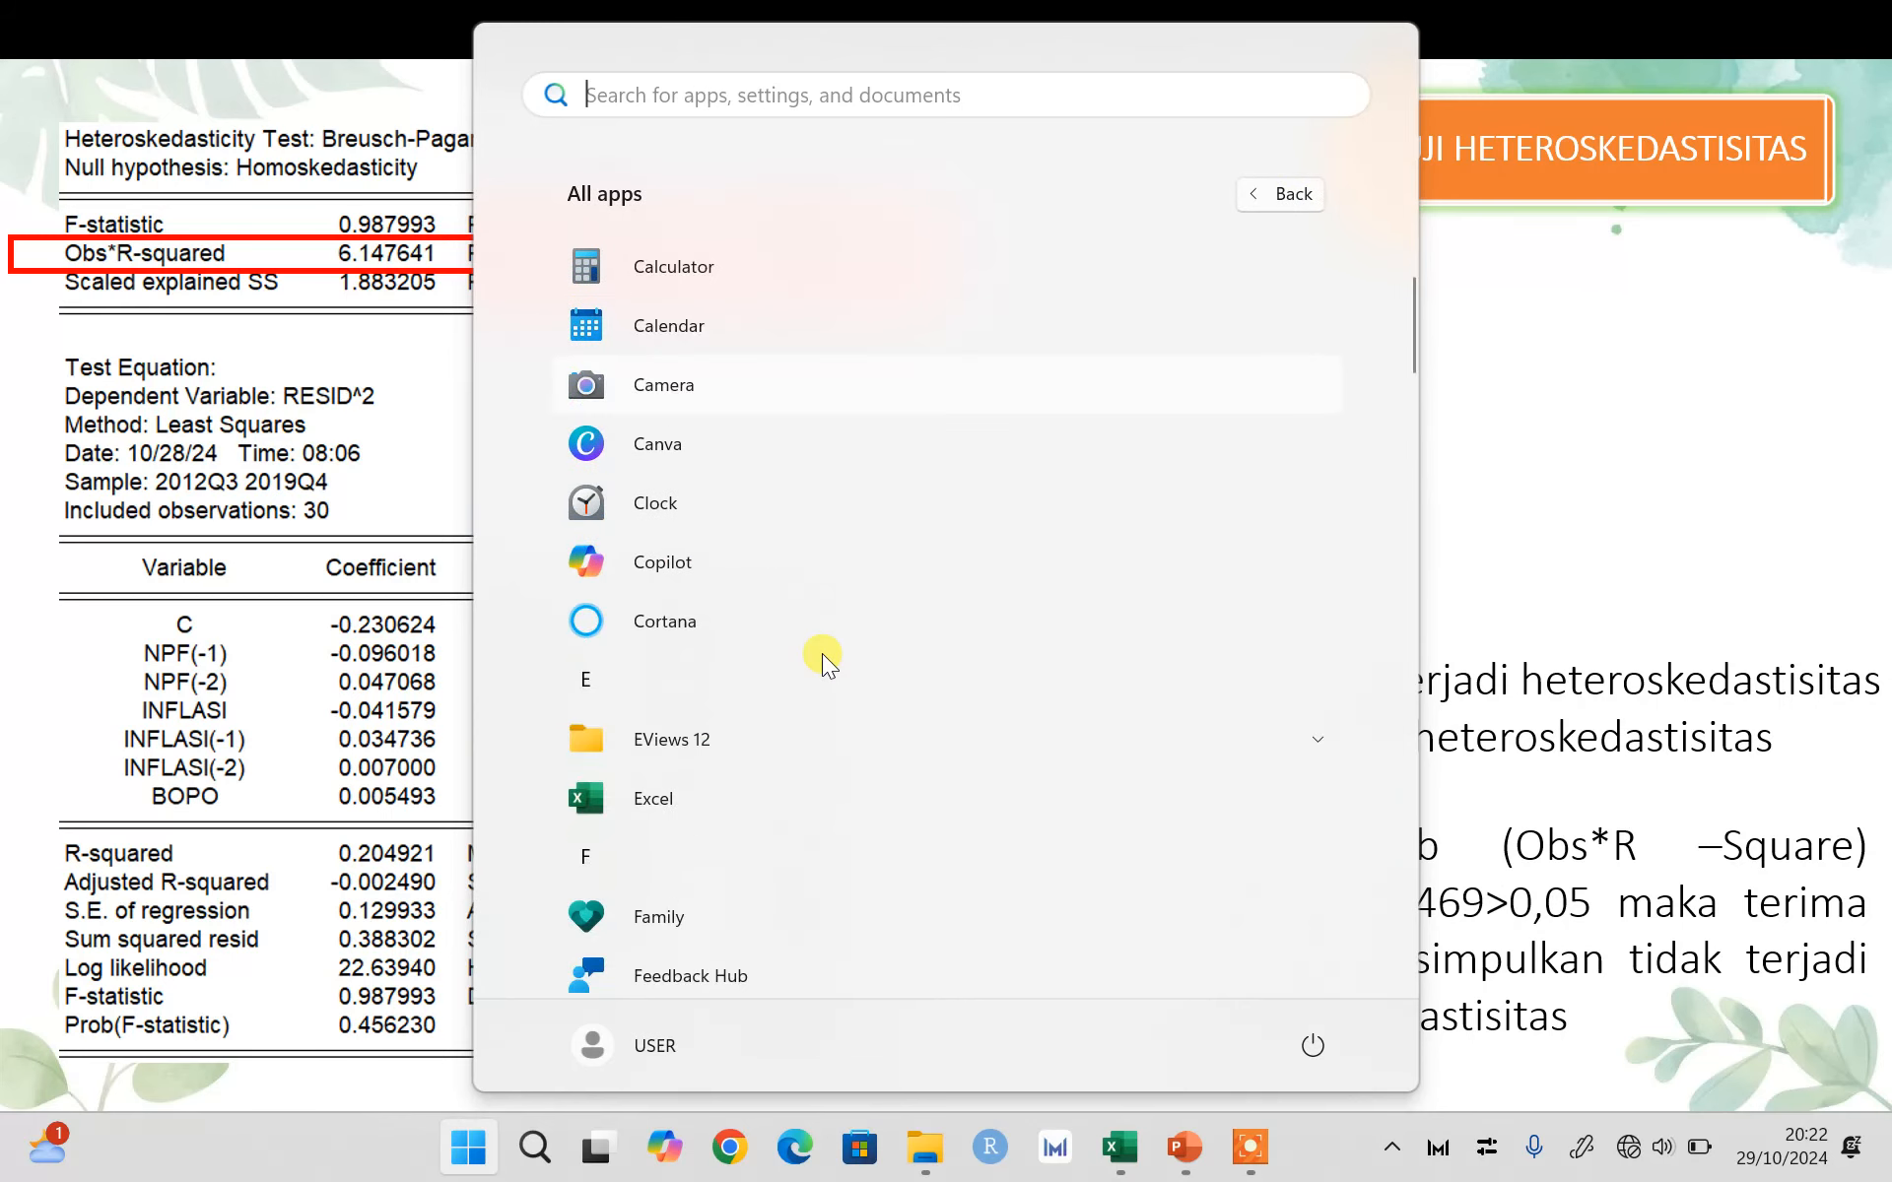
click(788, 532)
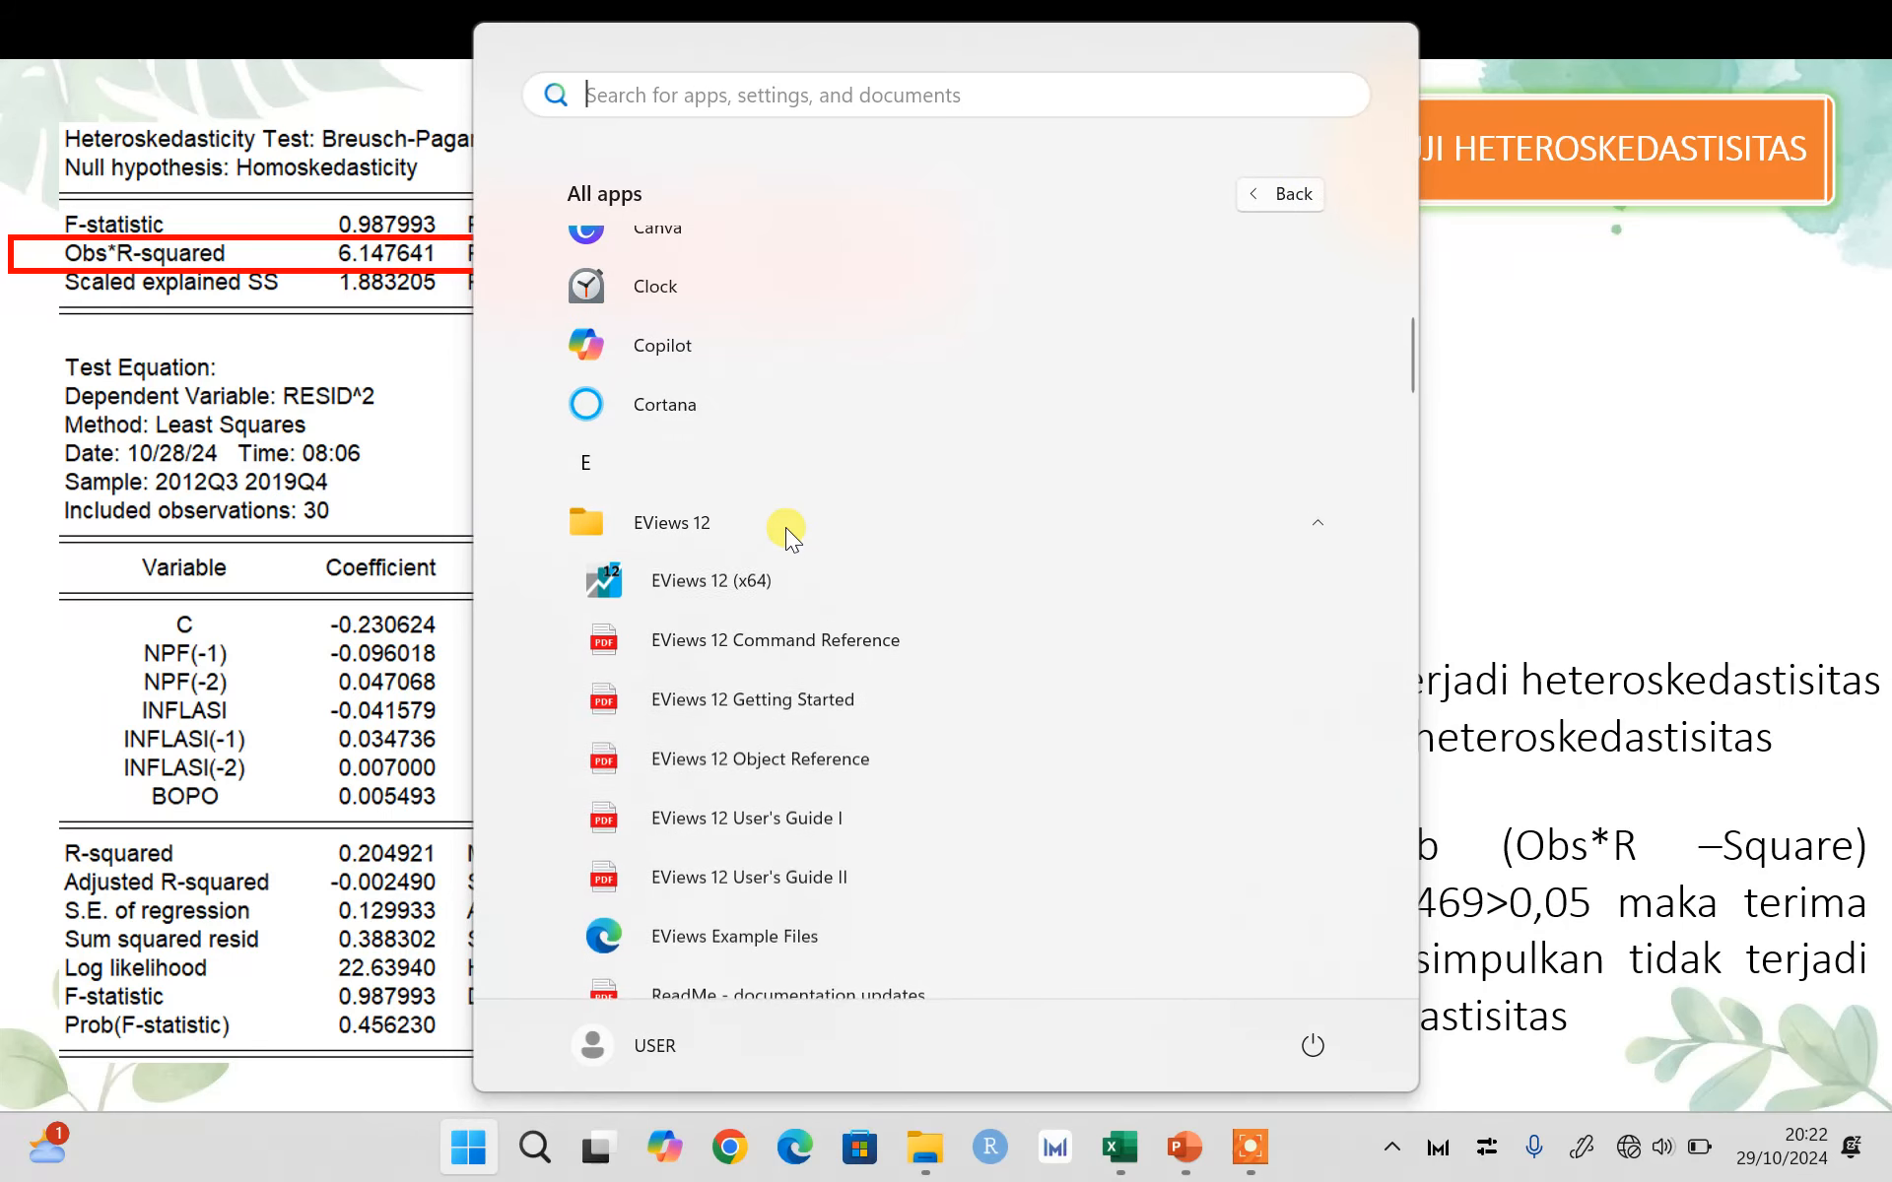
click(716, 591)
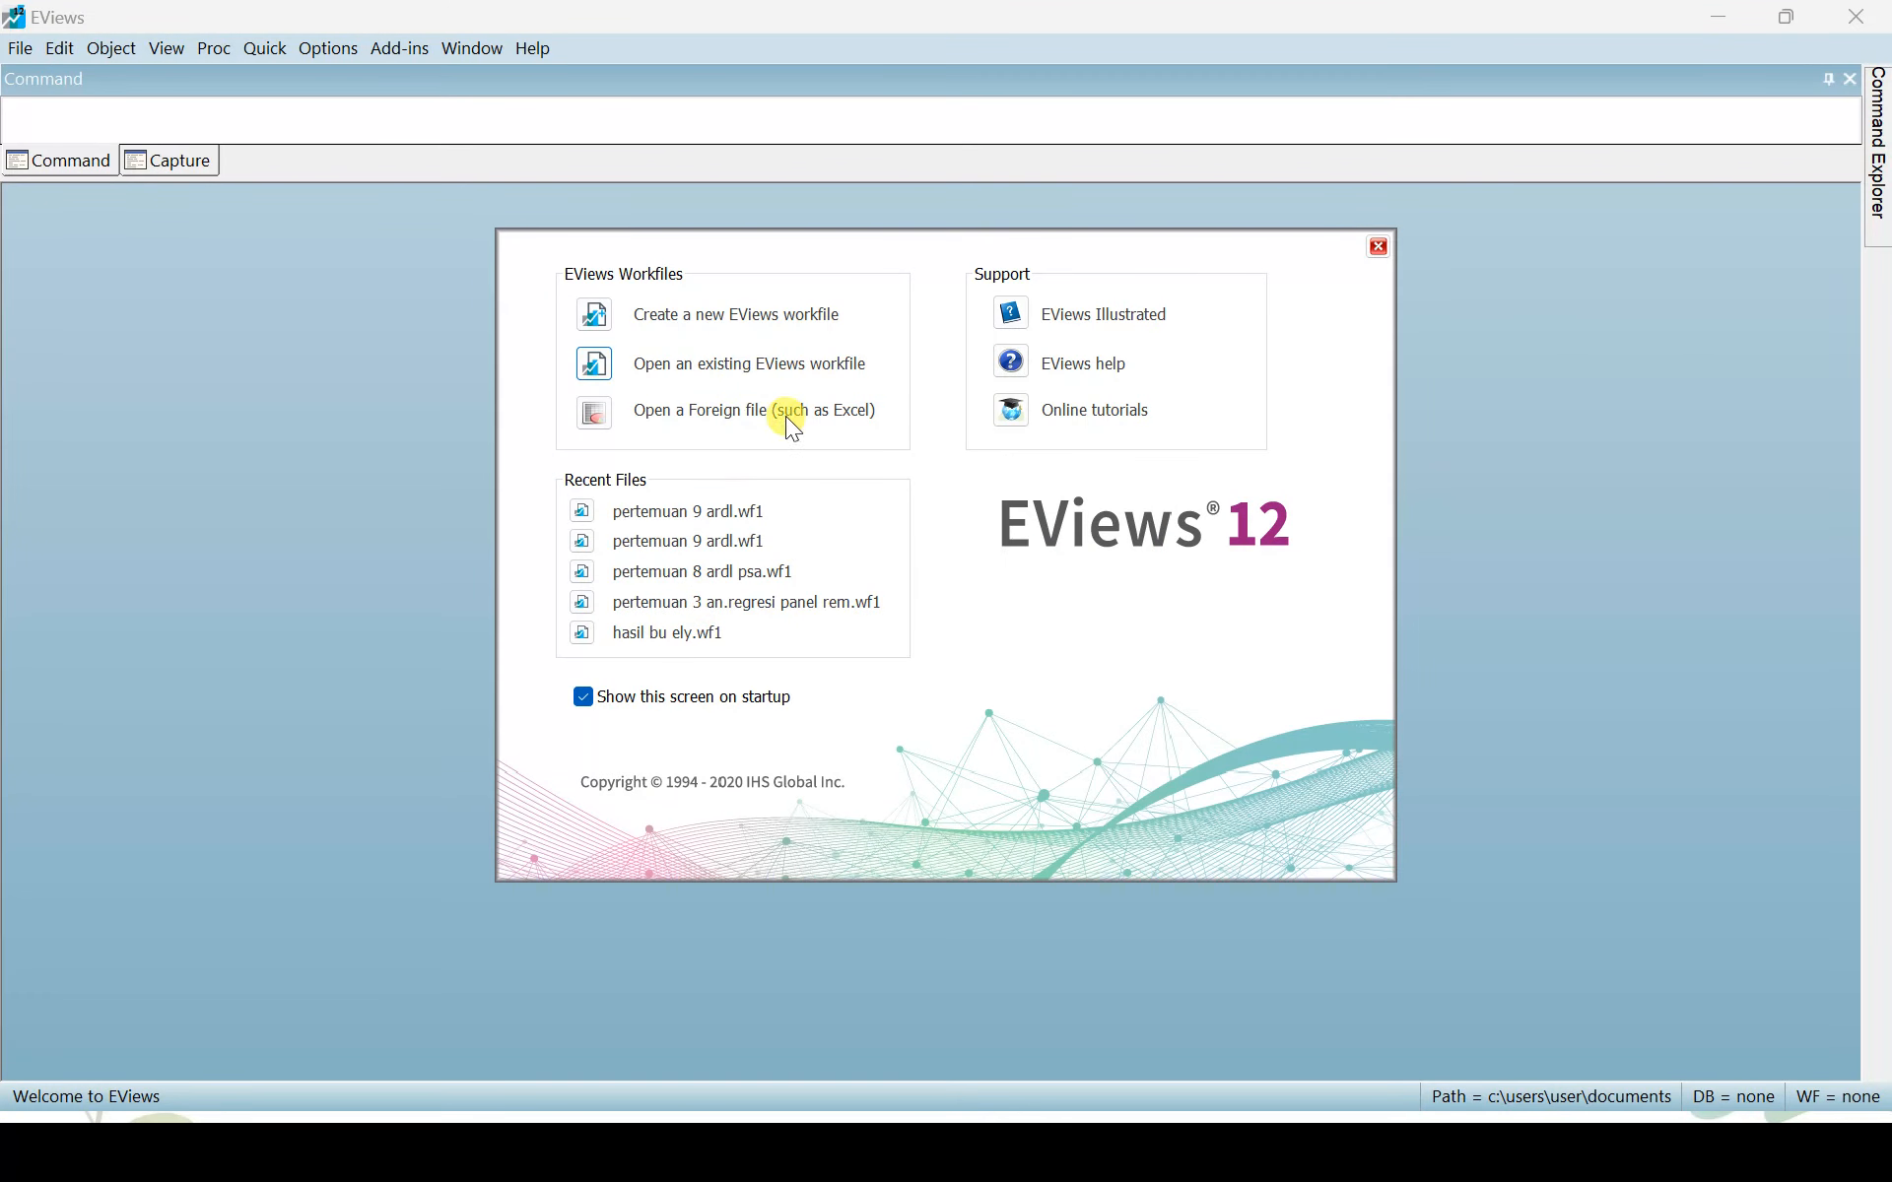
click(741, 514)
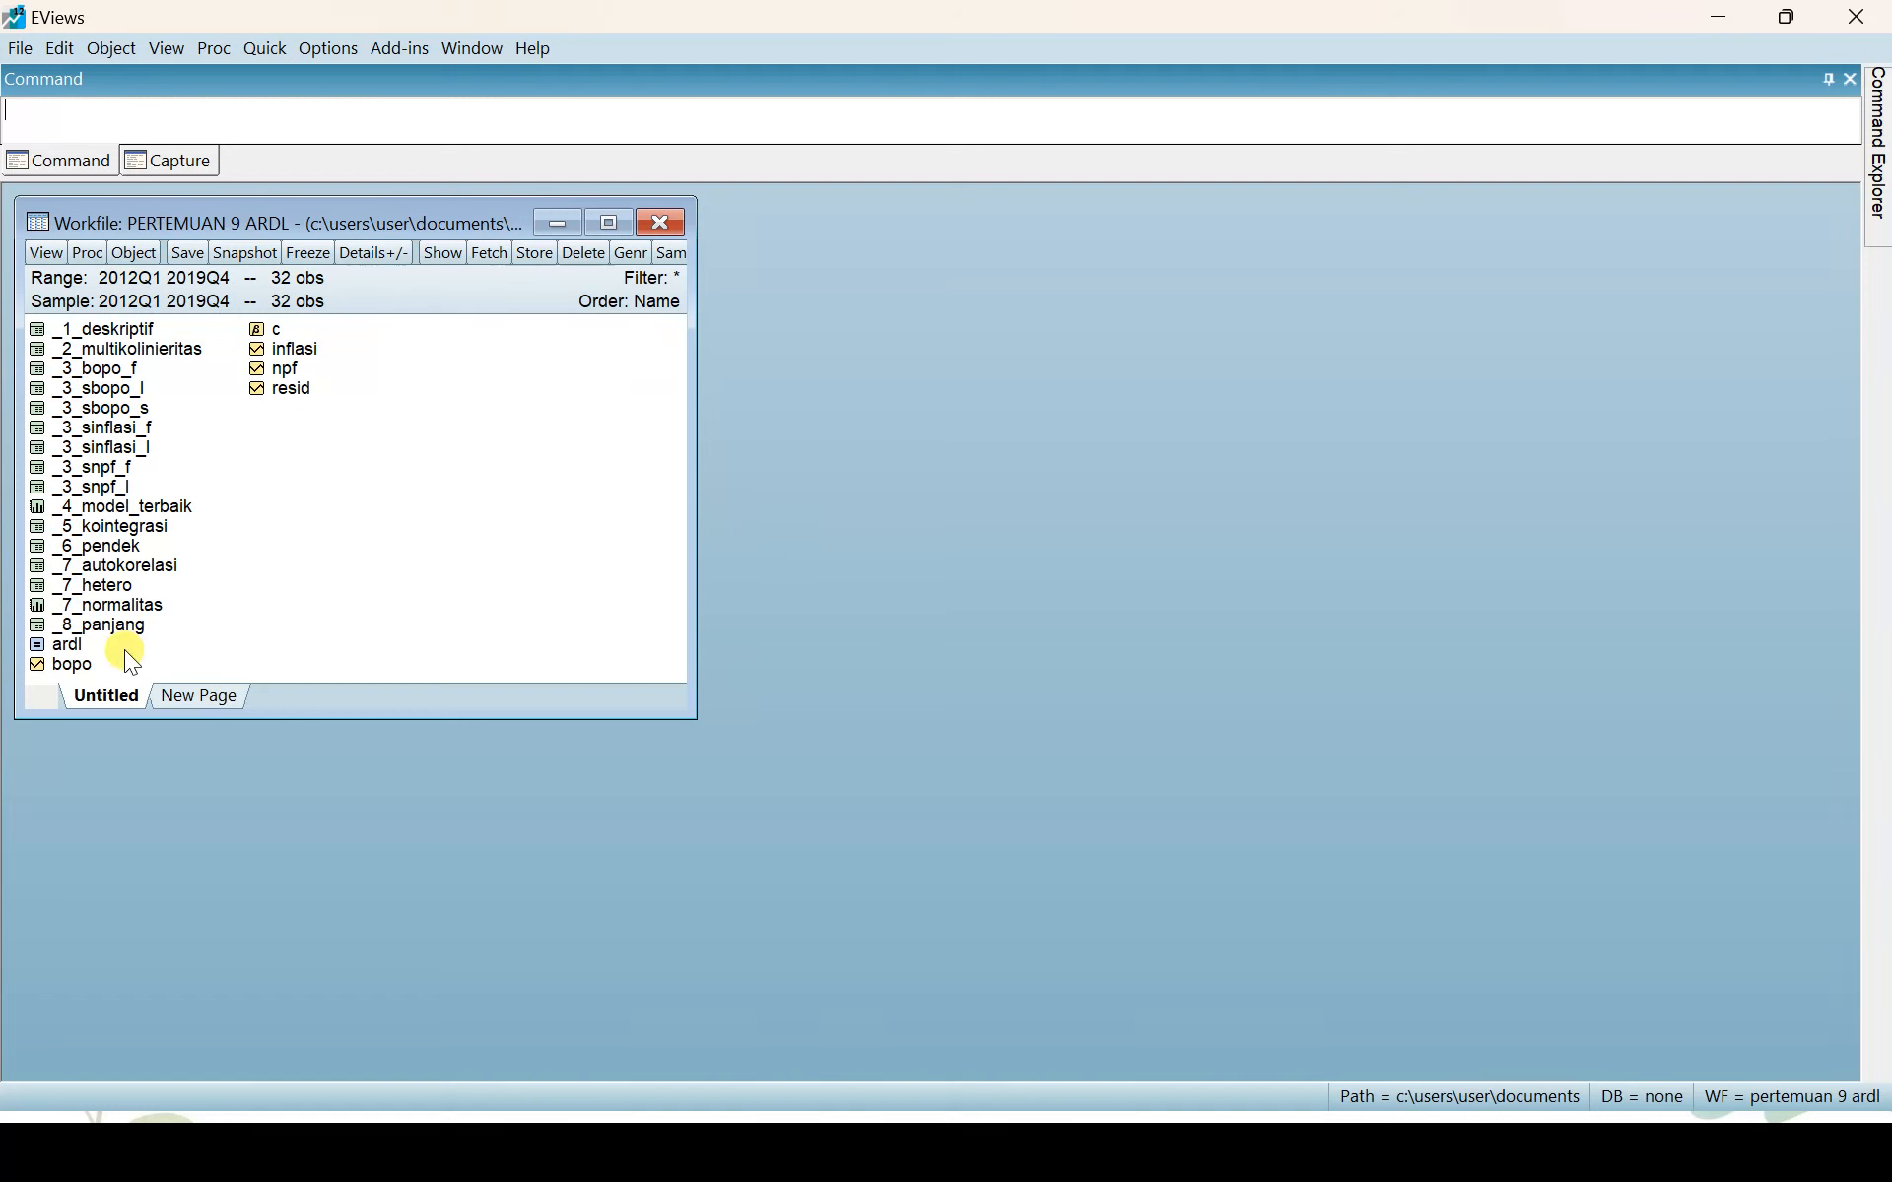
Step: Open the ardl equation, place its enlarged window beside the workfile, and review the long run and bounds test output
double_click(77, 644)
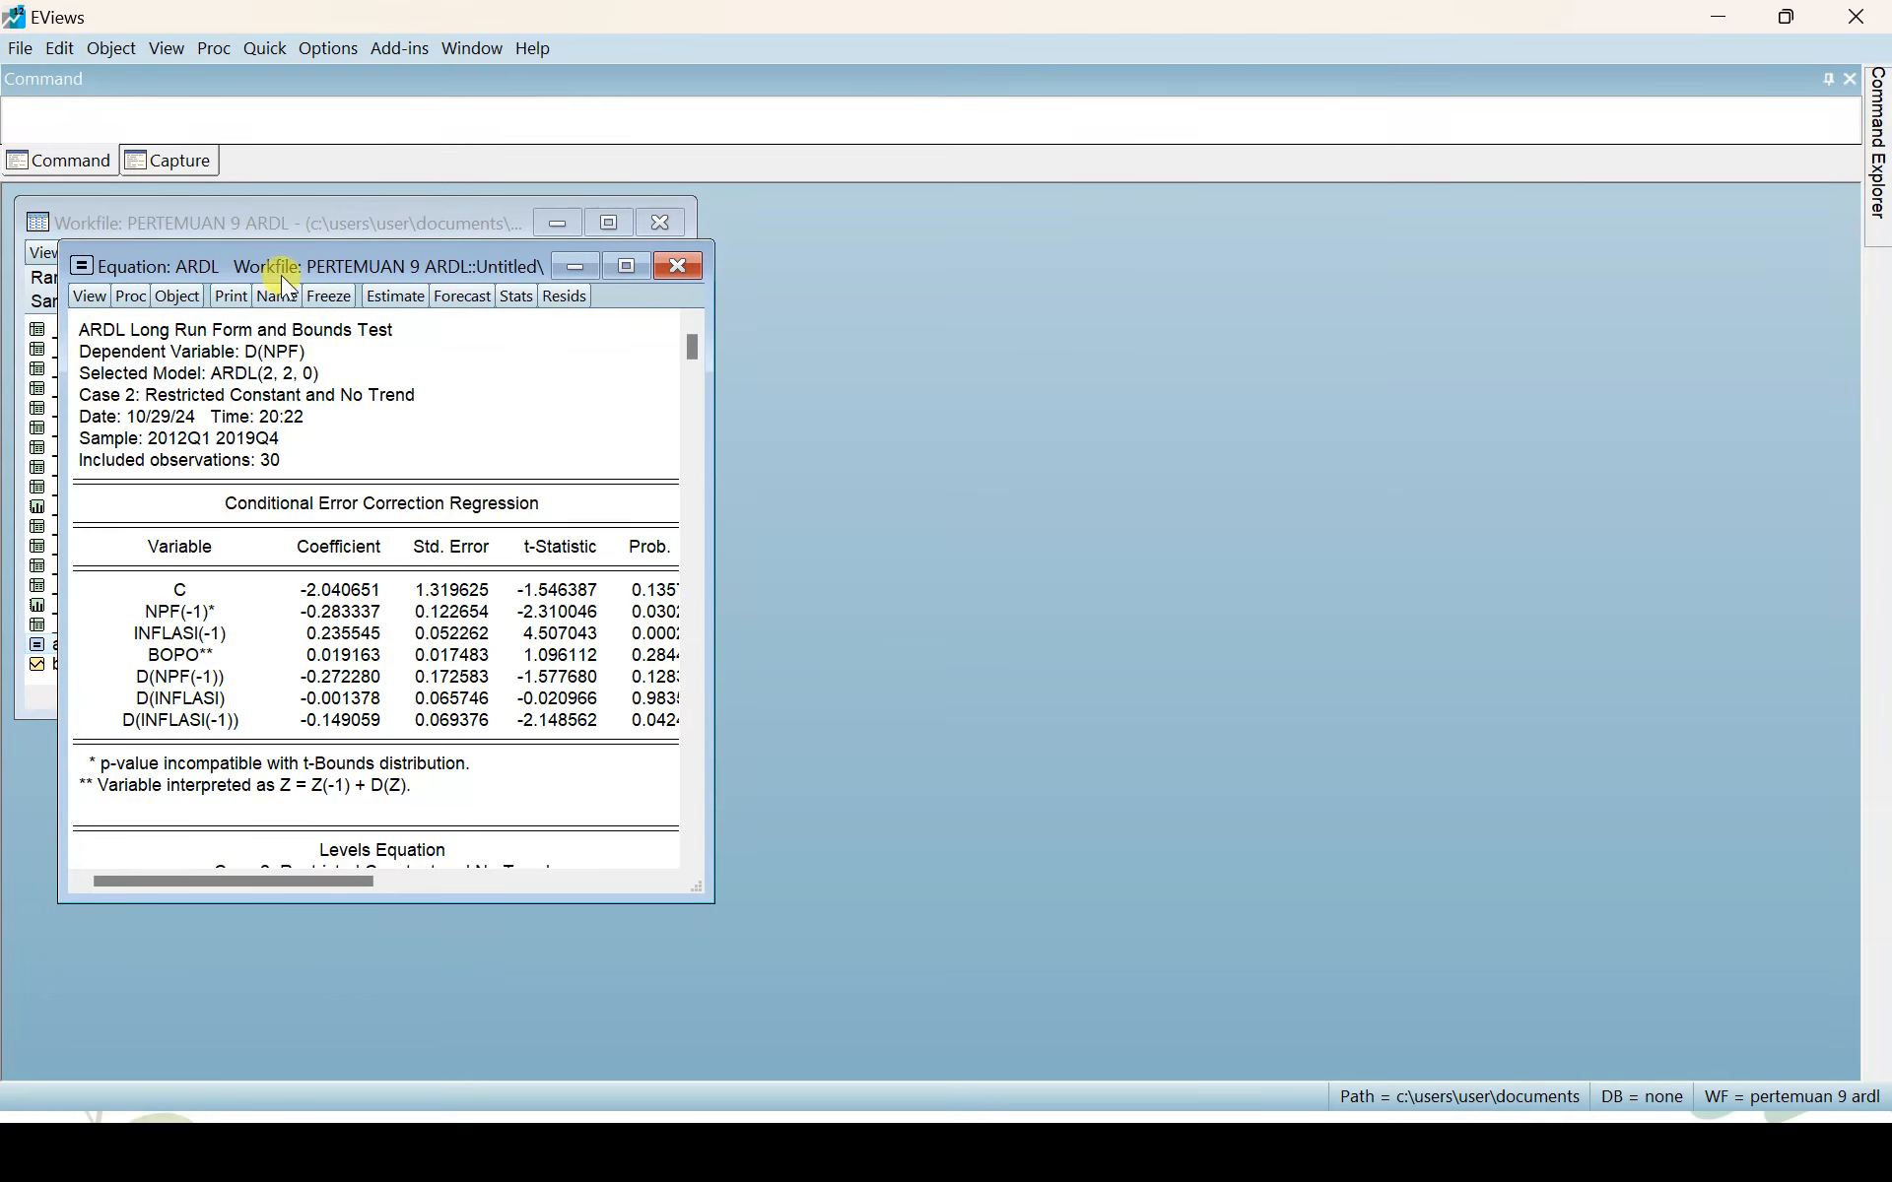
drag(281, 273, 986, 234)
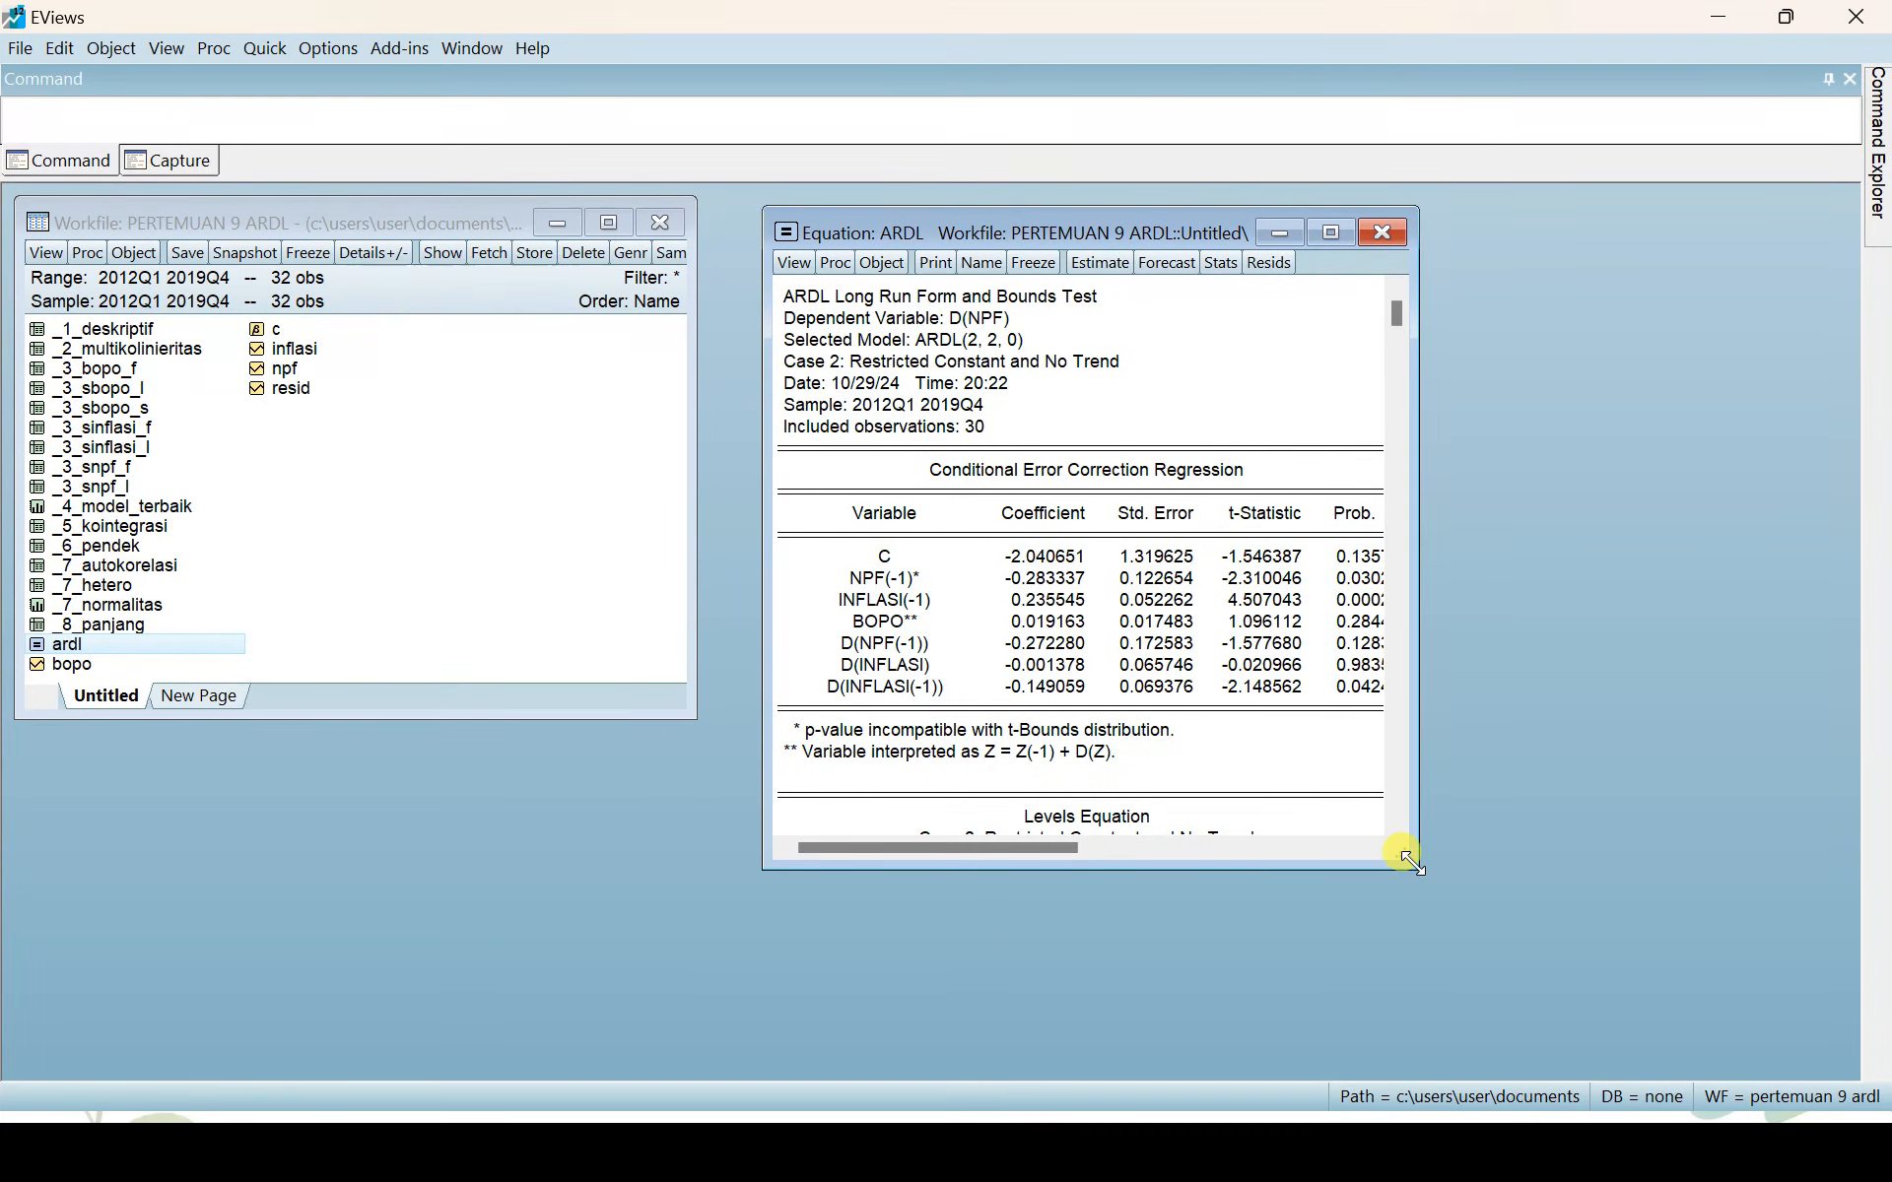
drag(1409, 858, 1522, 1051)
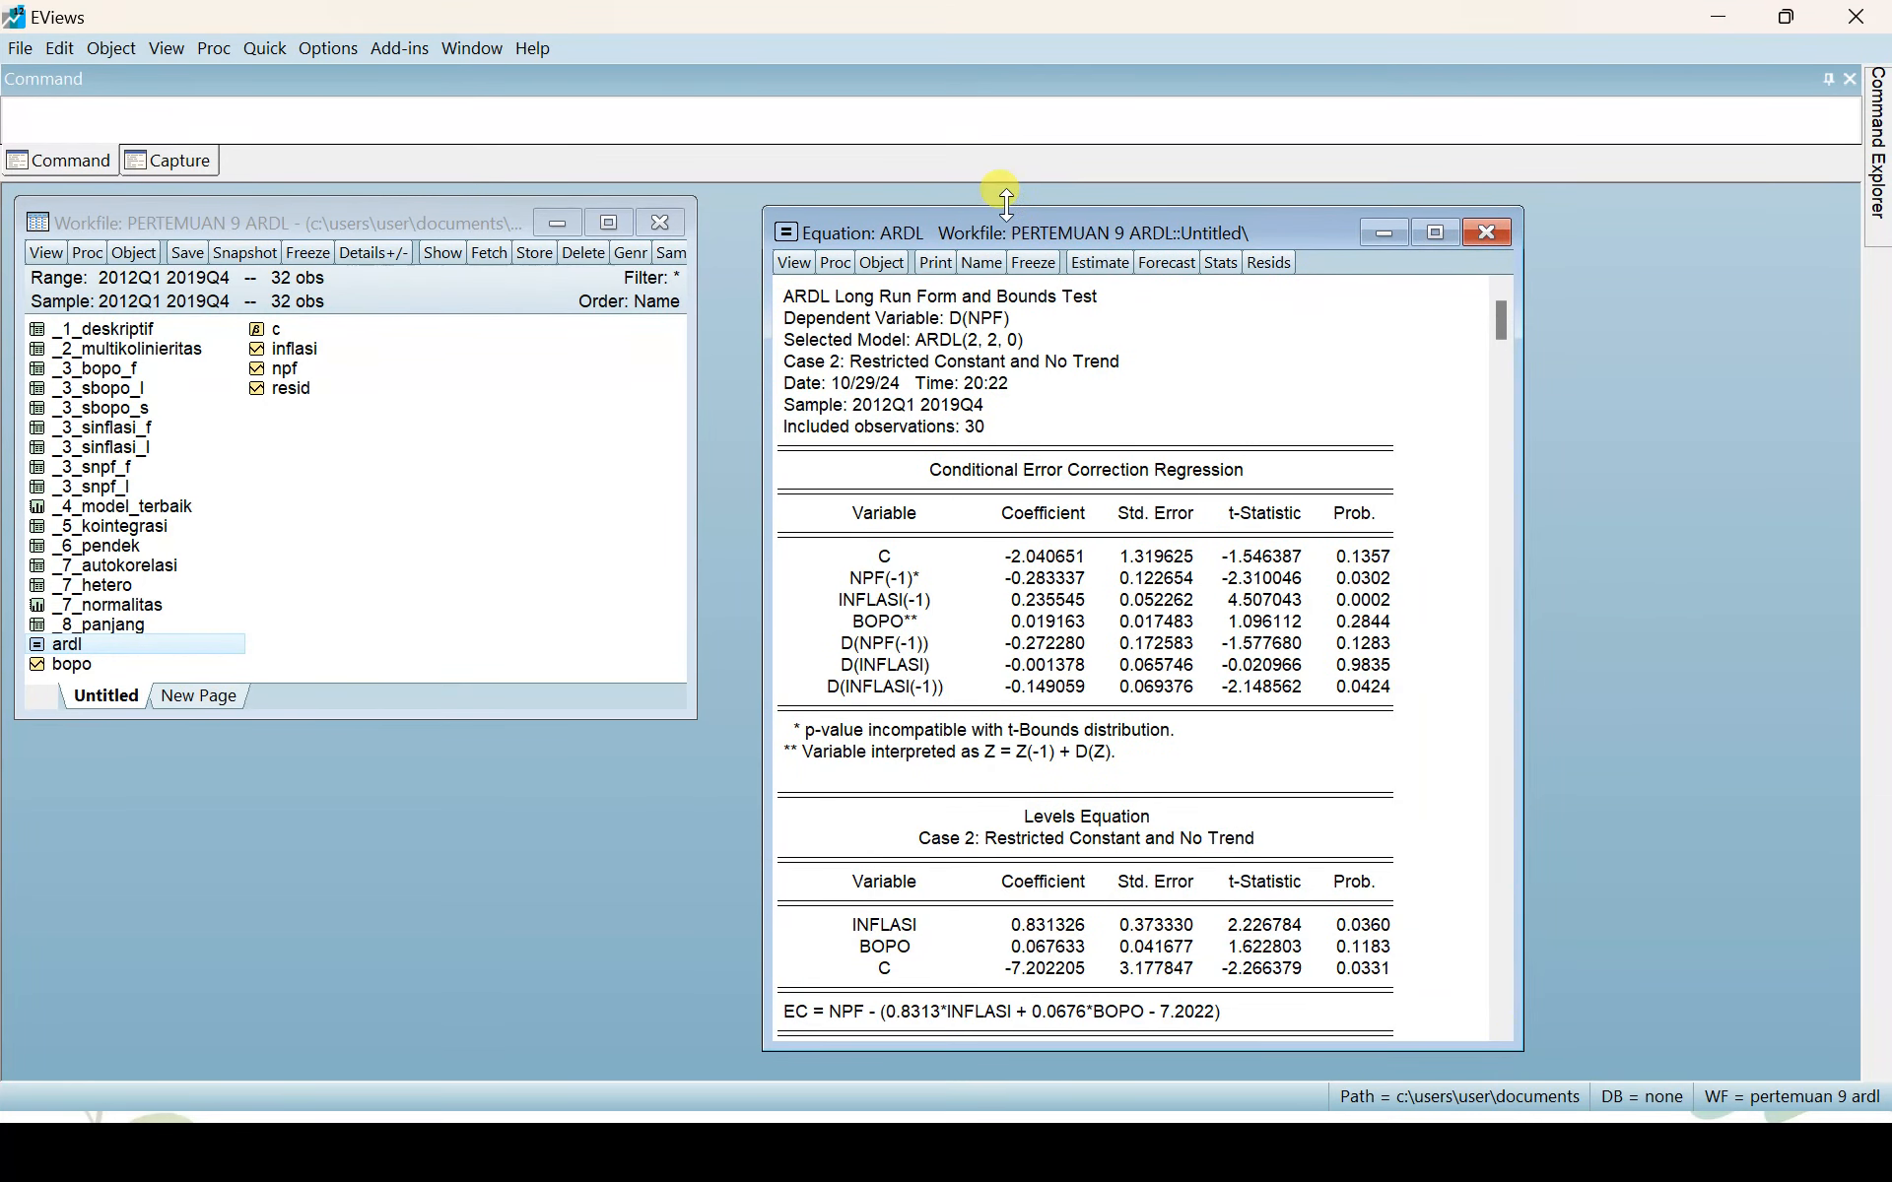
drag(978, 231, 931, 215)
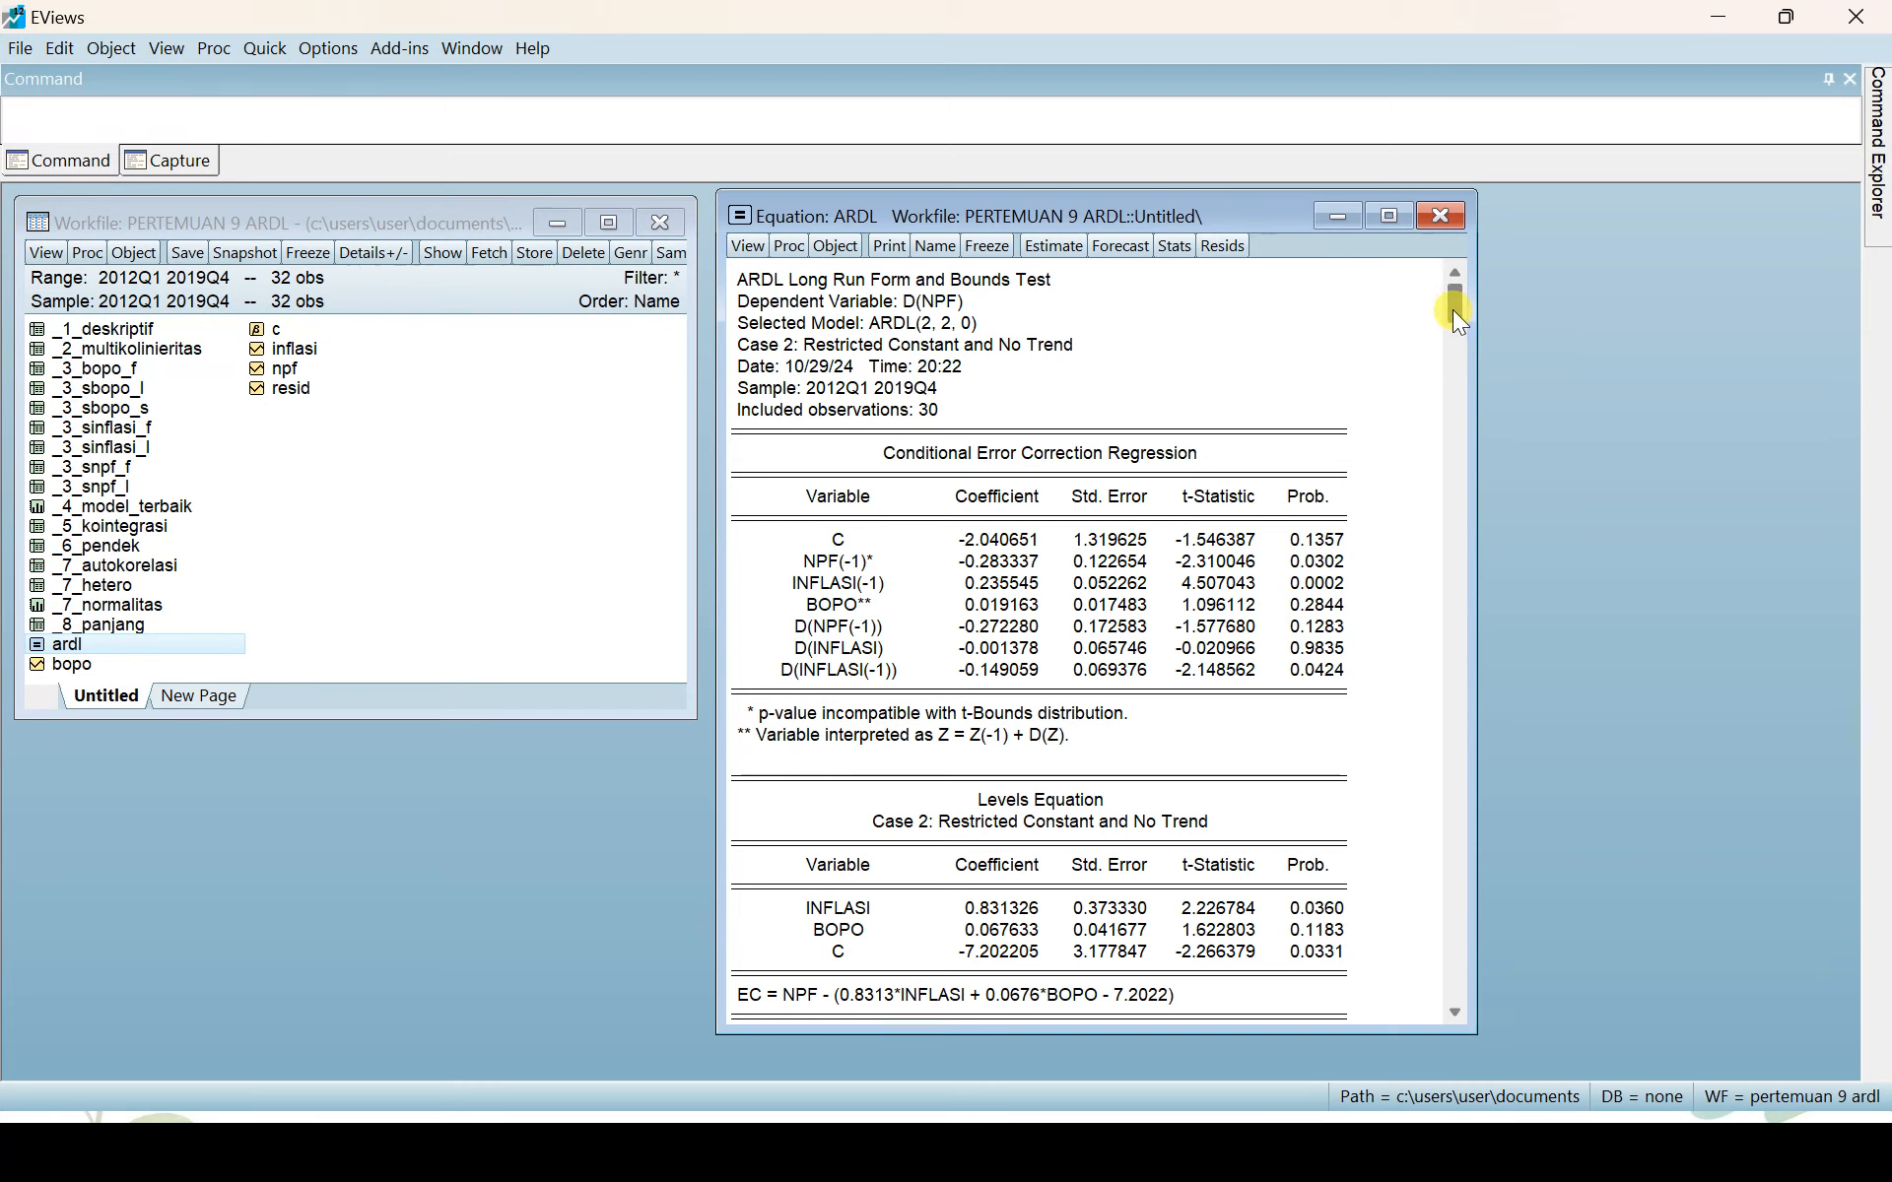
drag(1453, 313, 1457, 624)
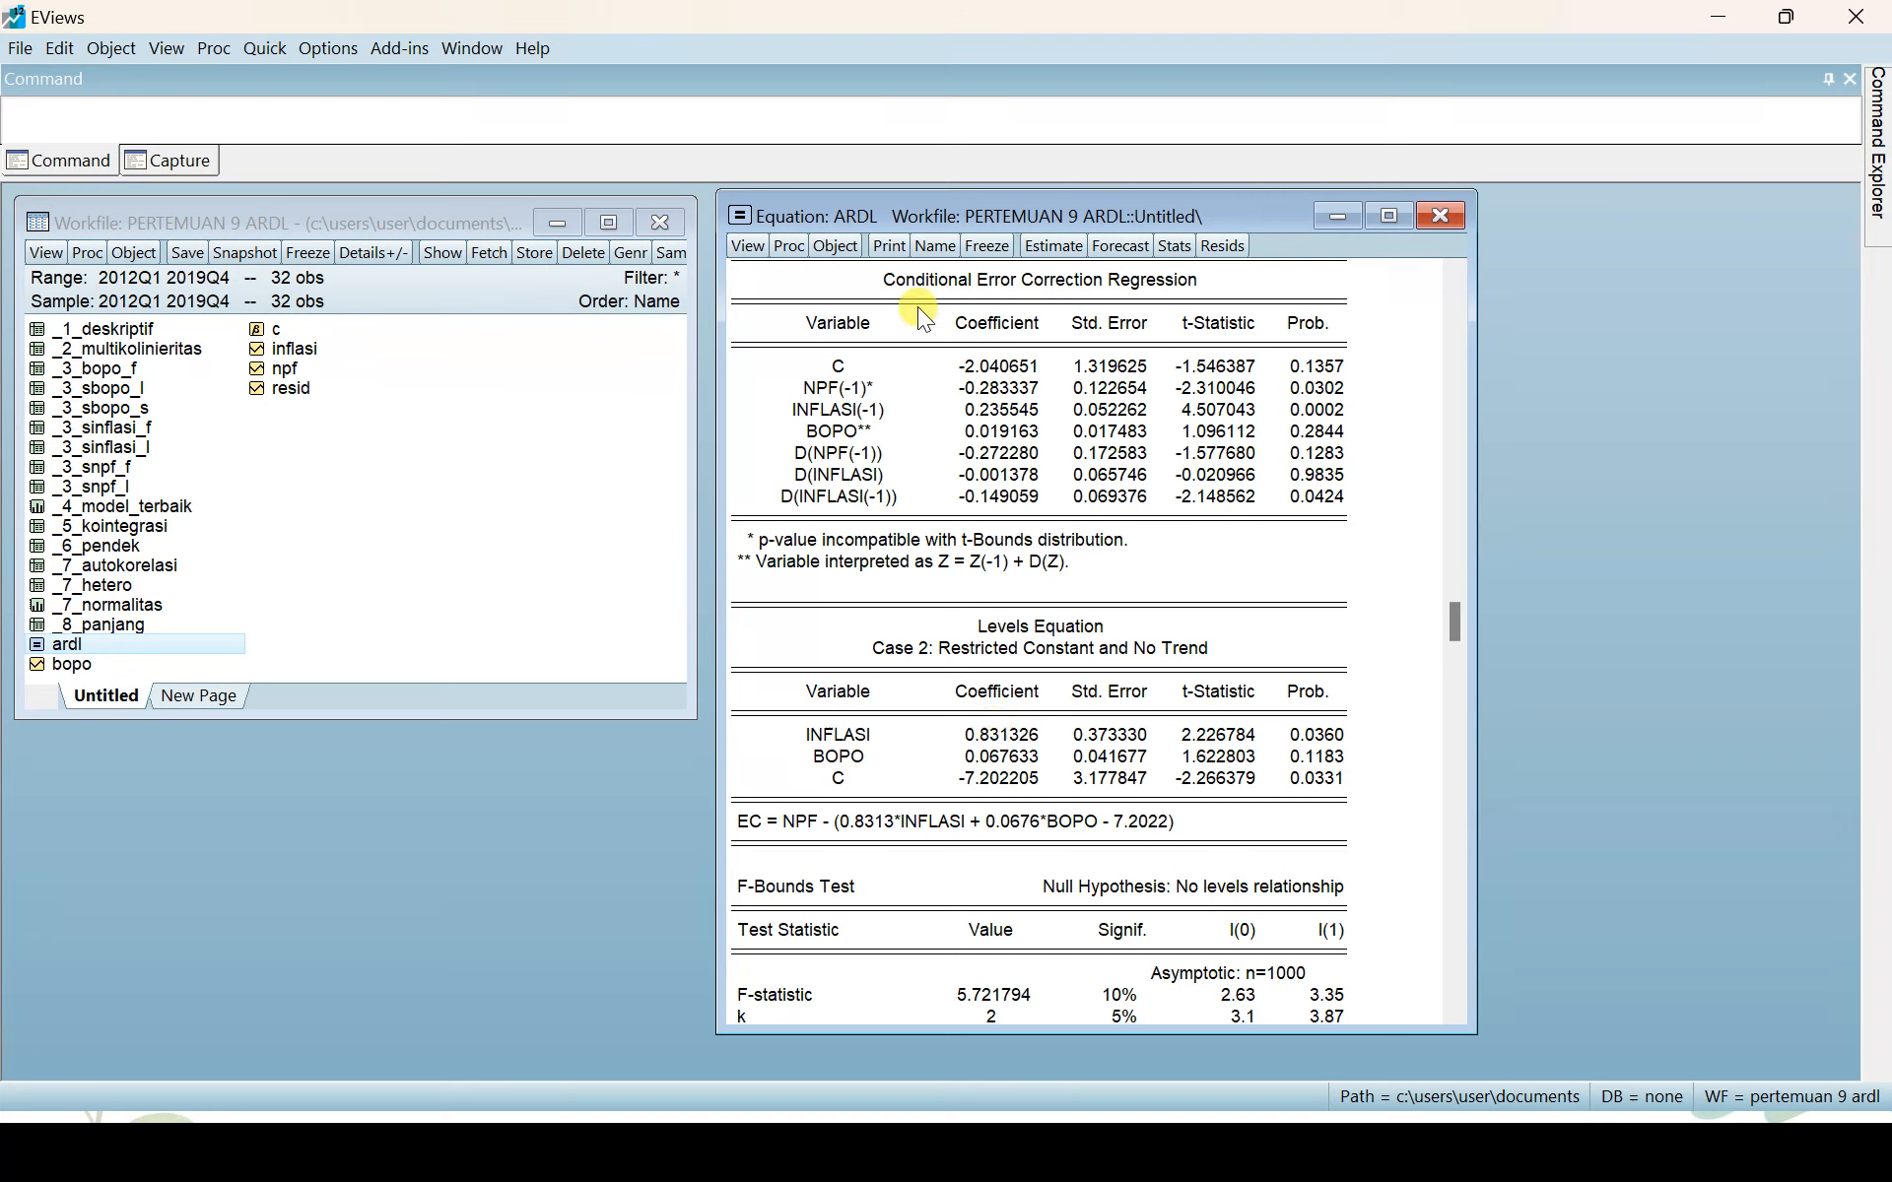
Step: Freeze the ARDL equation's estimation output as a table named _9_MODEL_UMUM, and close the table and equation
click(748, 247)
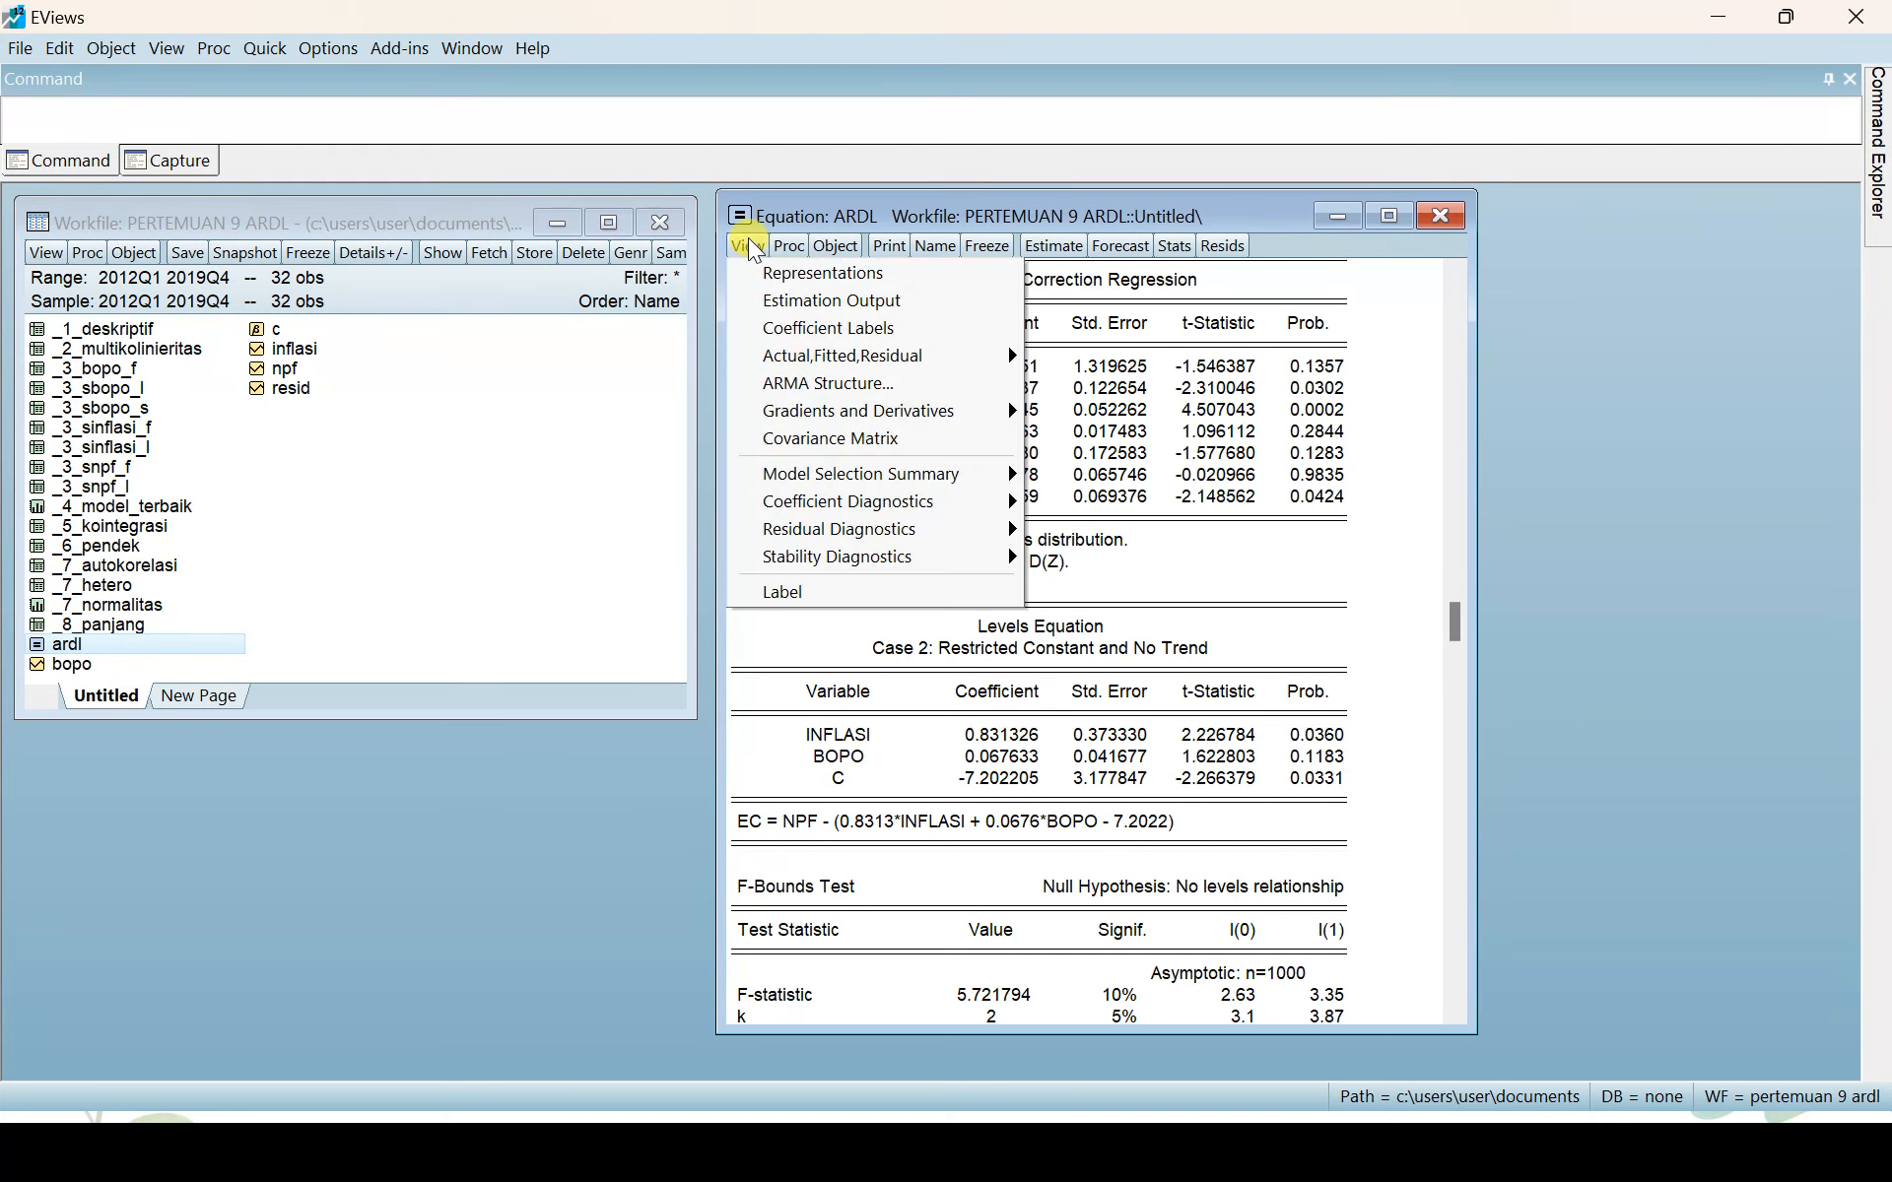
click(769, 302)
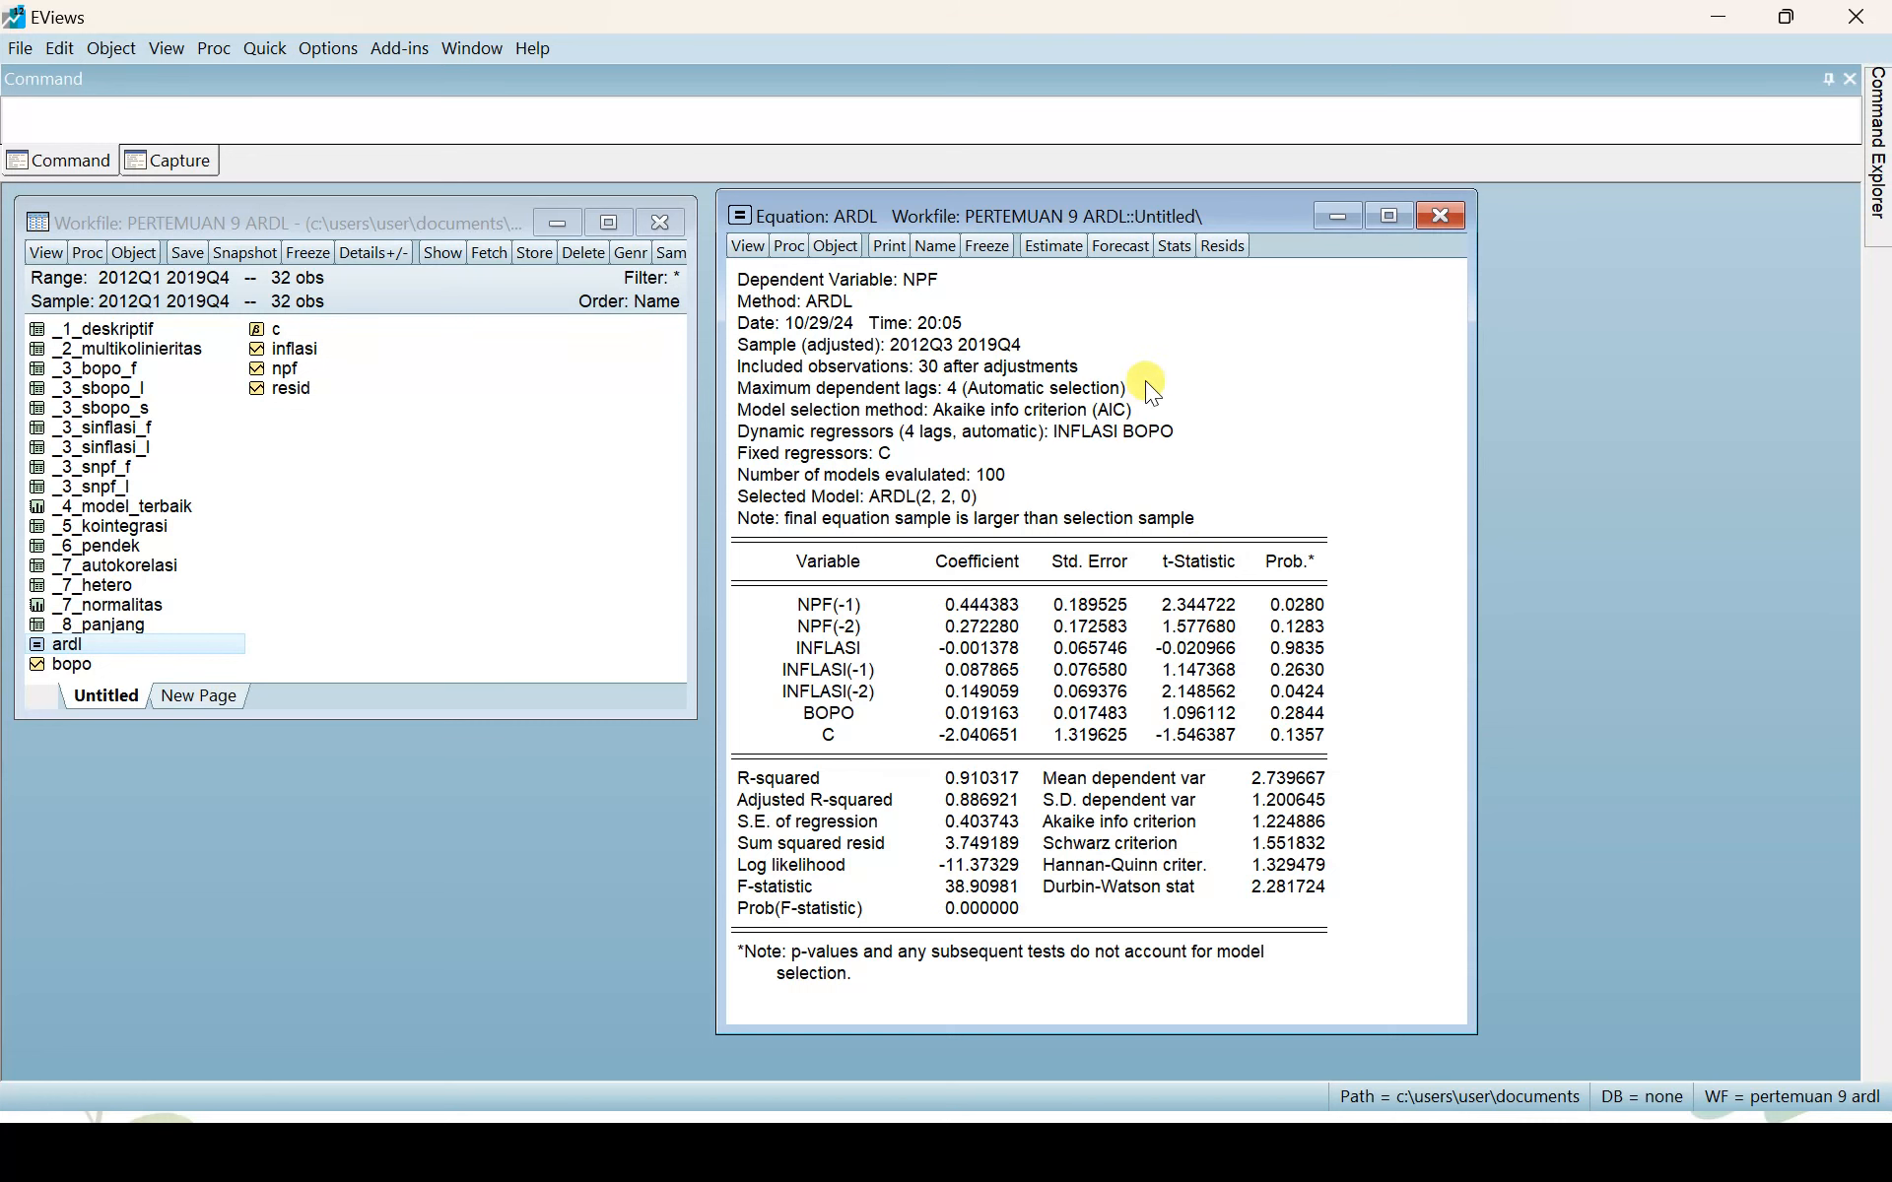
click(1001, 242)
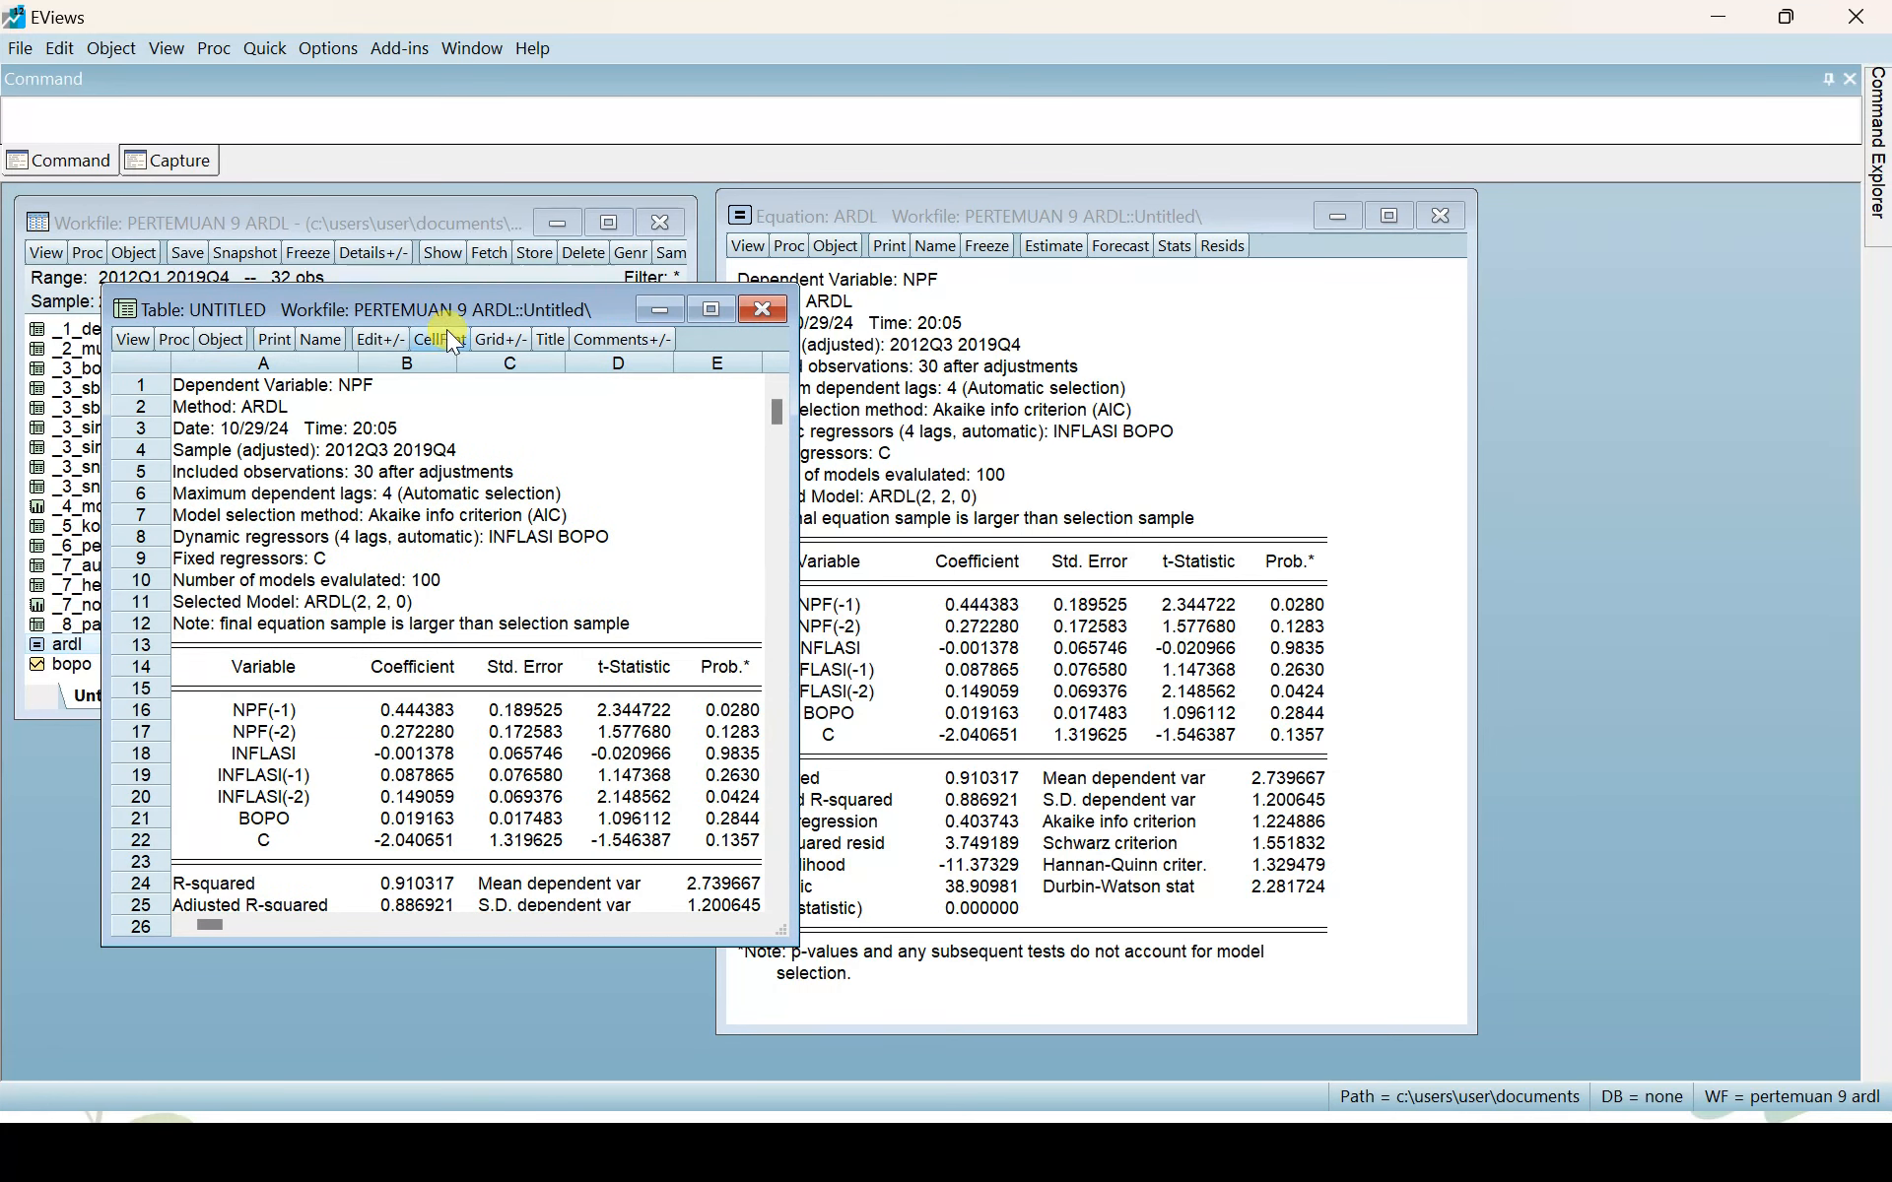
click(324, 339)
text(_9_MODEL_)
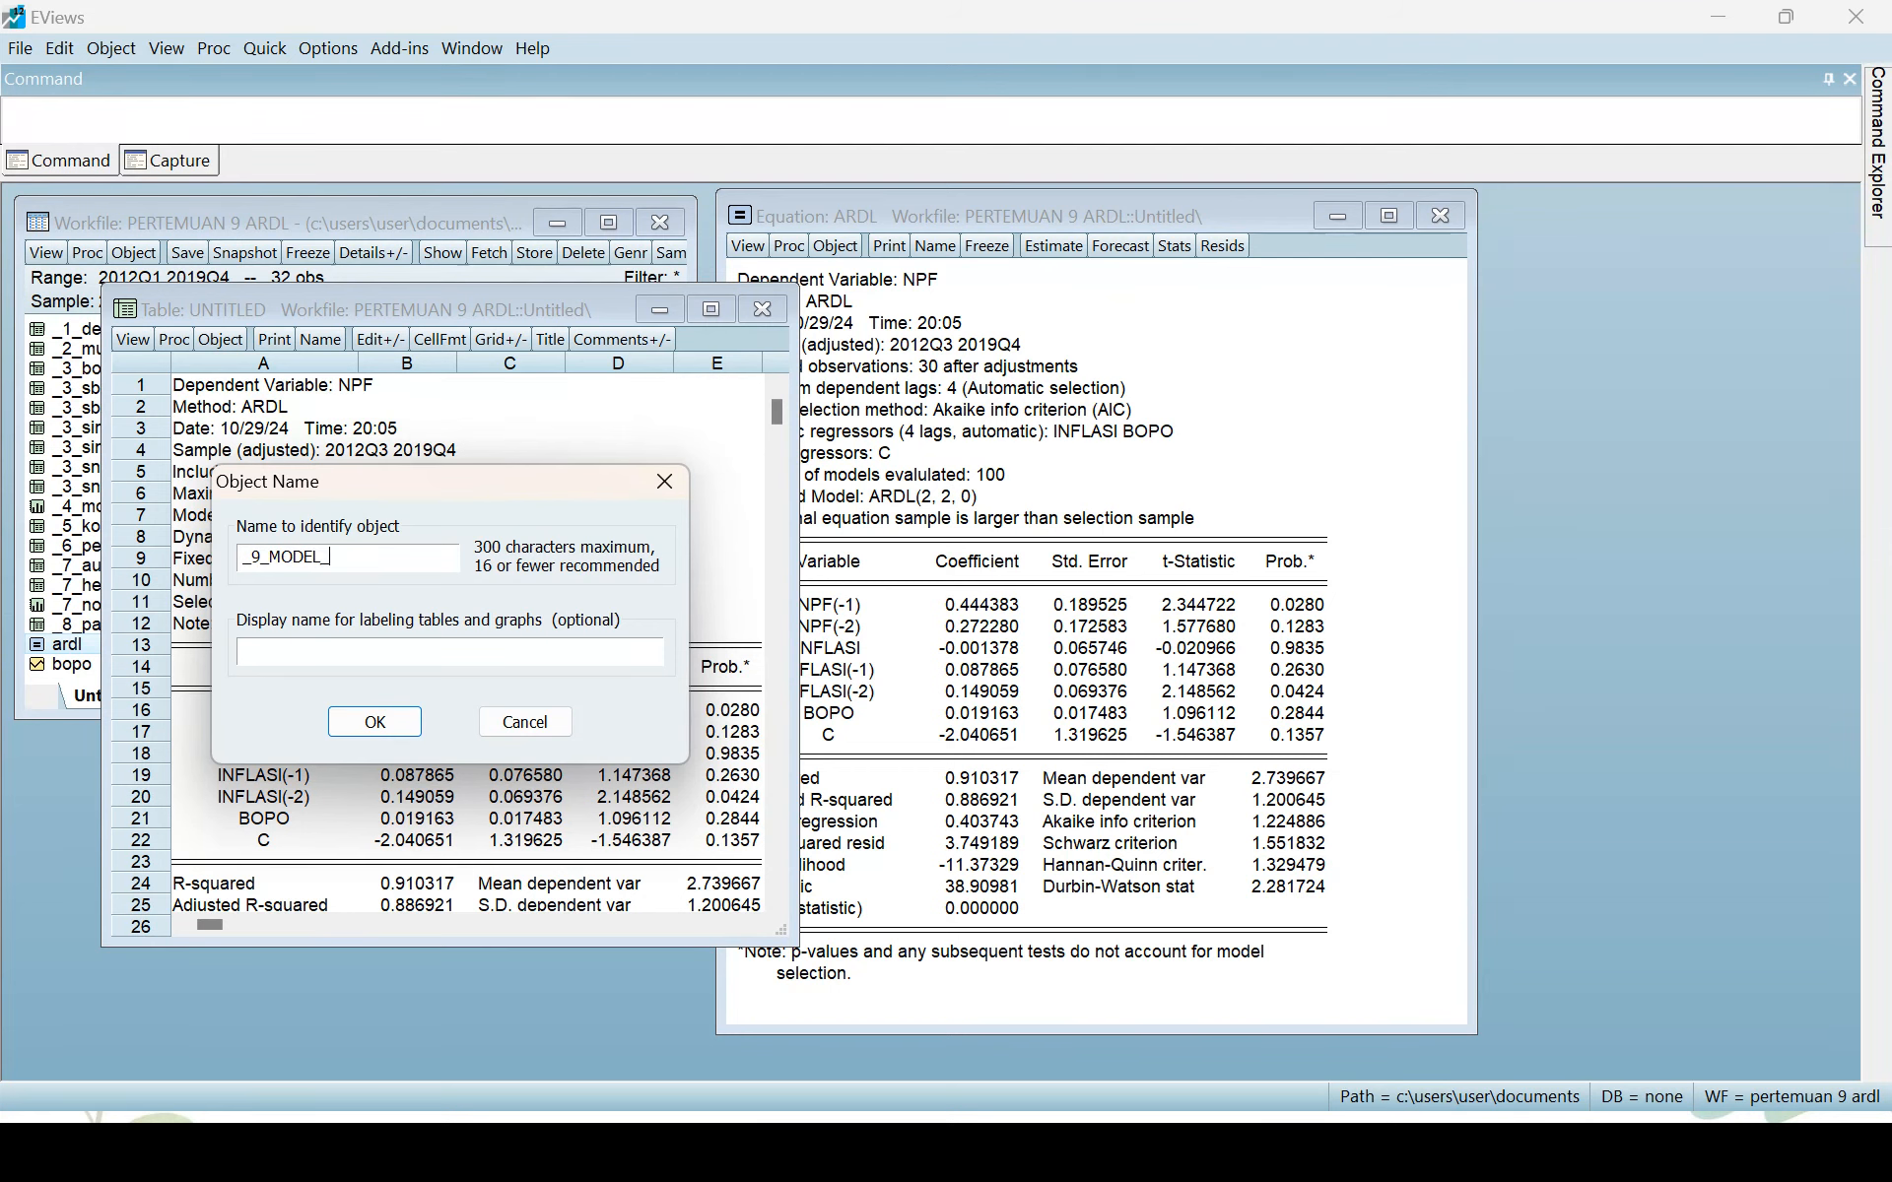
text(UMUM)
key(Return)
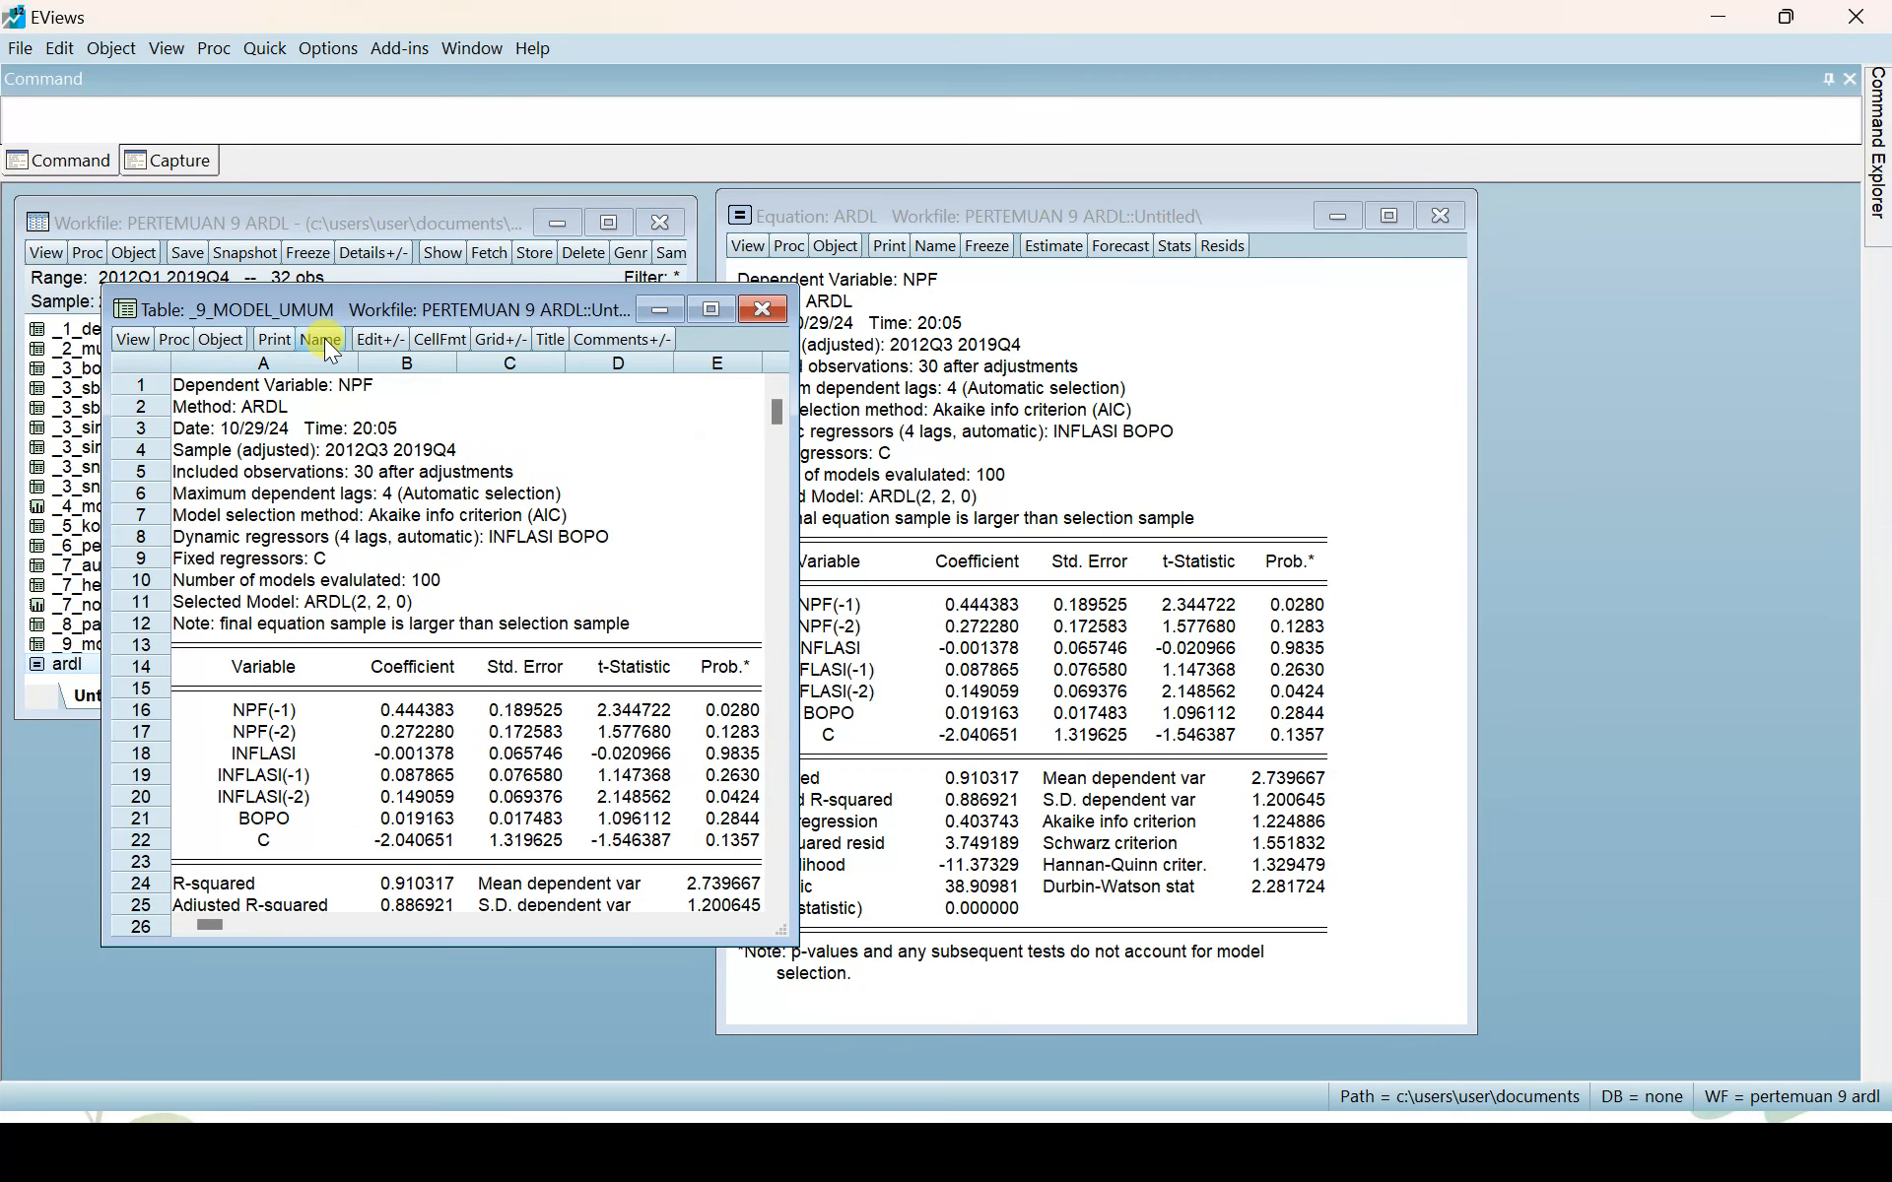
click(761, 311)
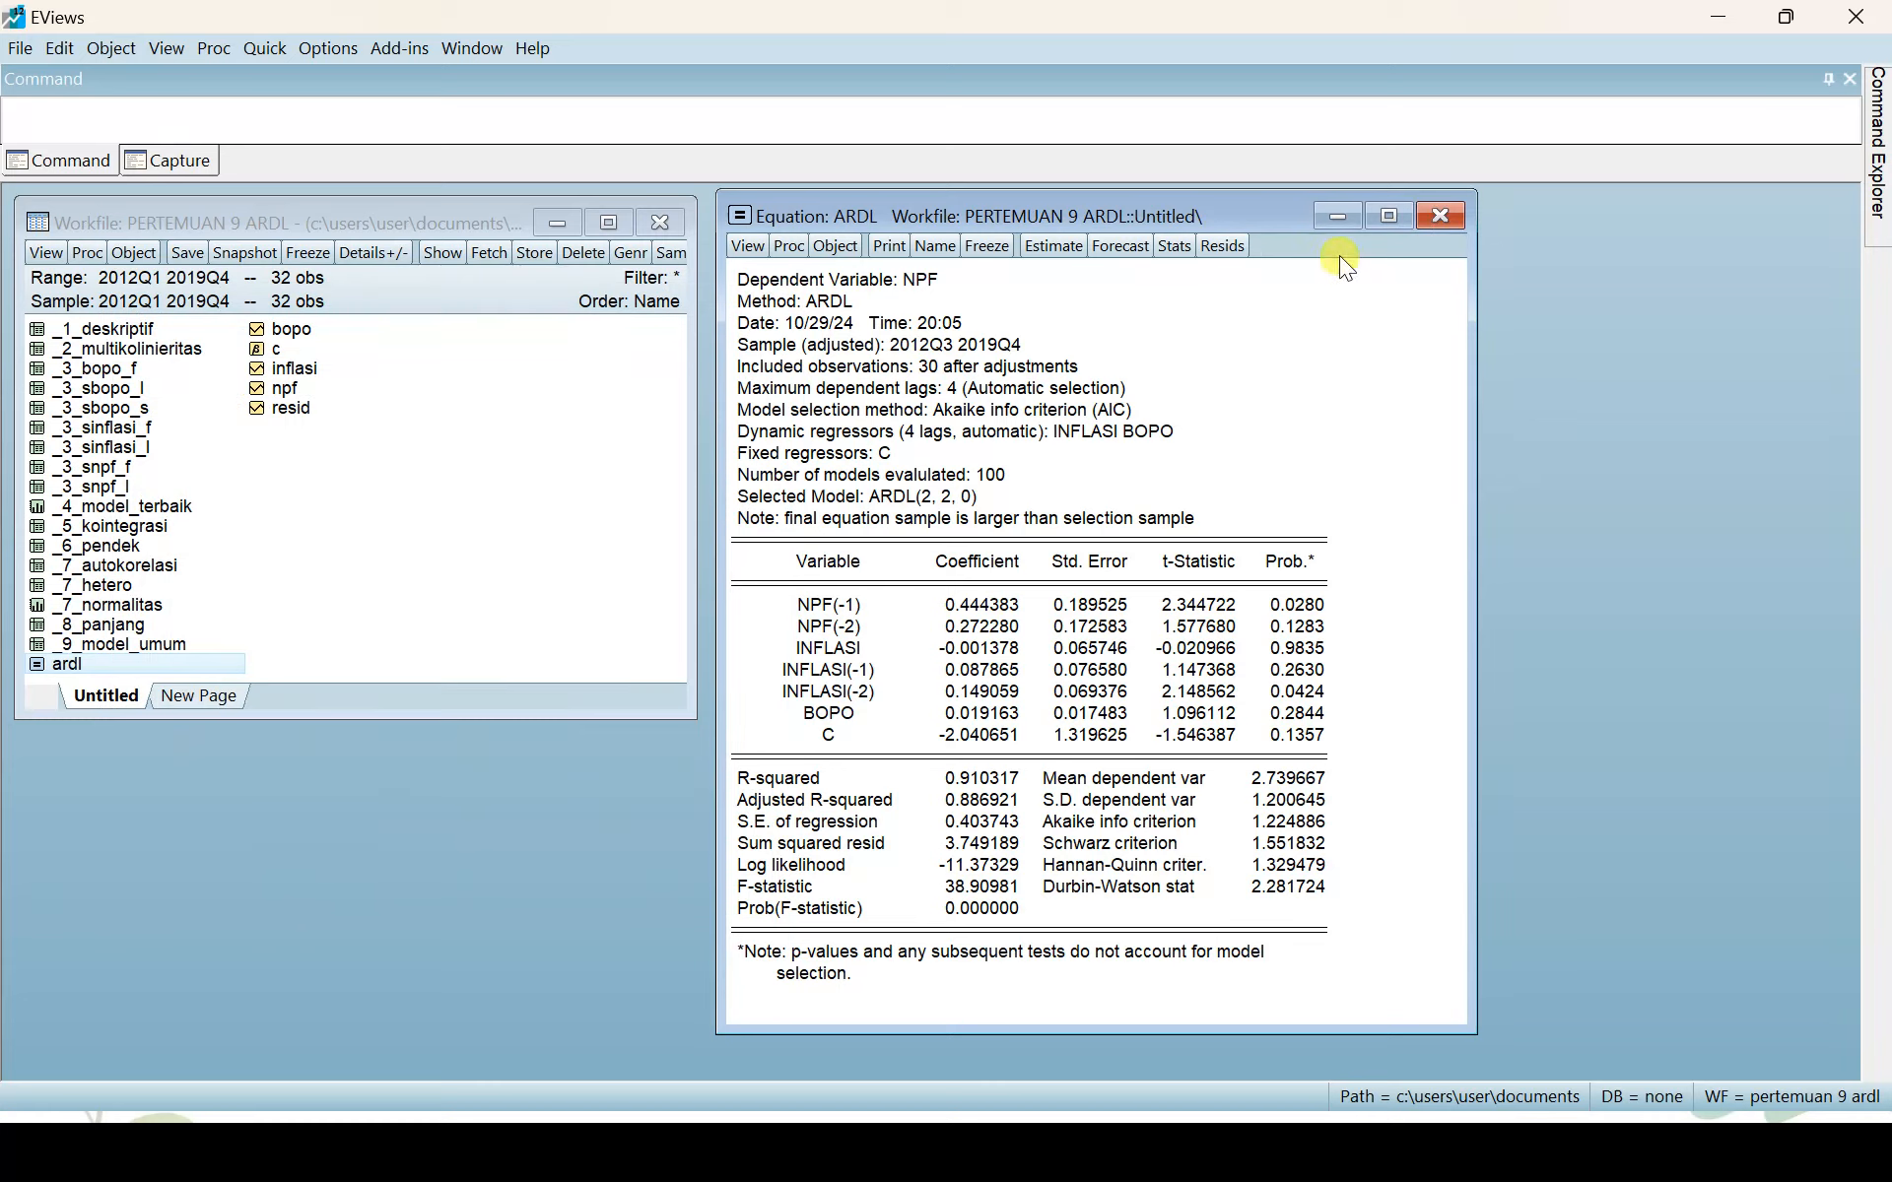
click(1437, 219)
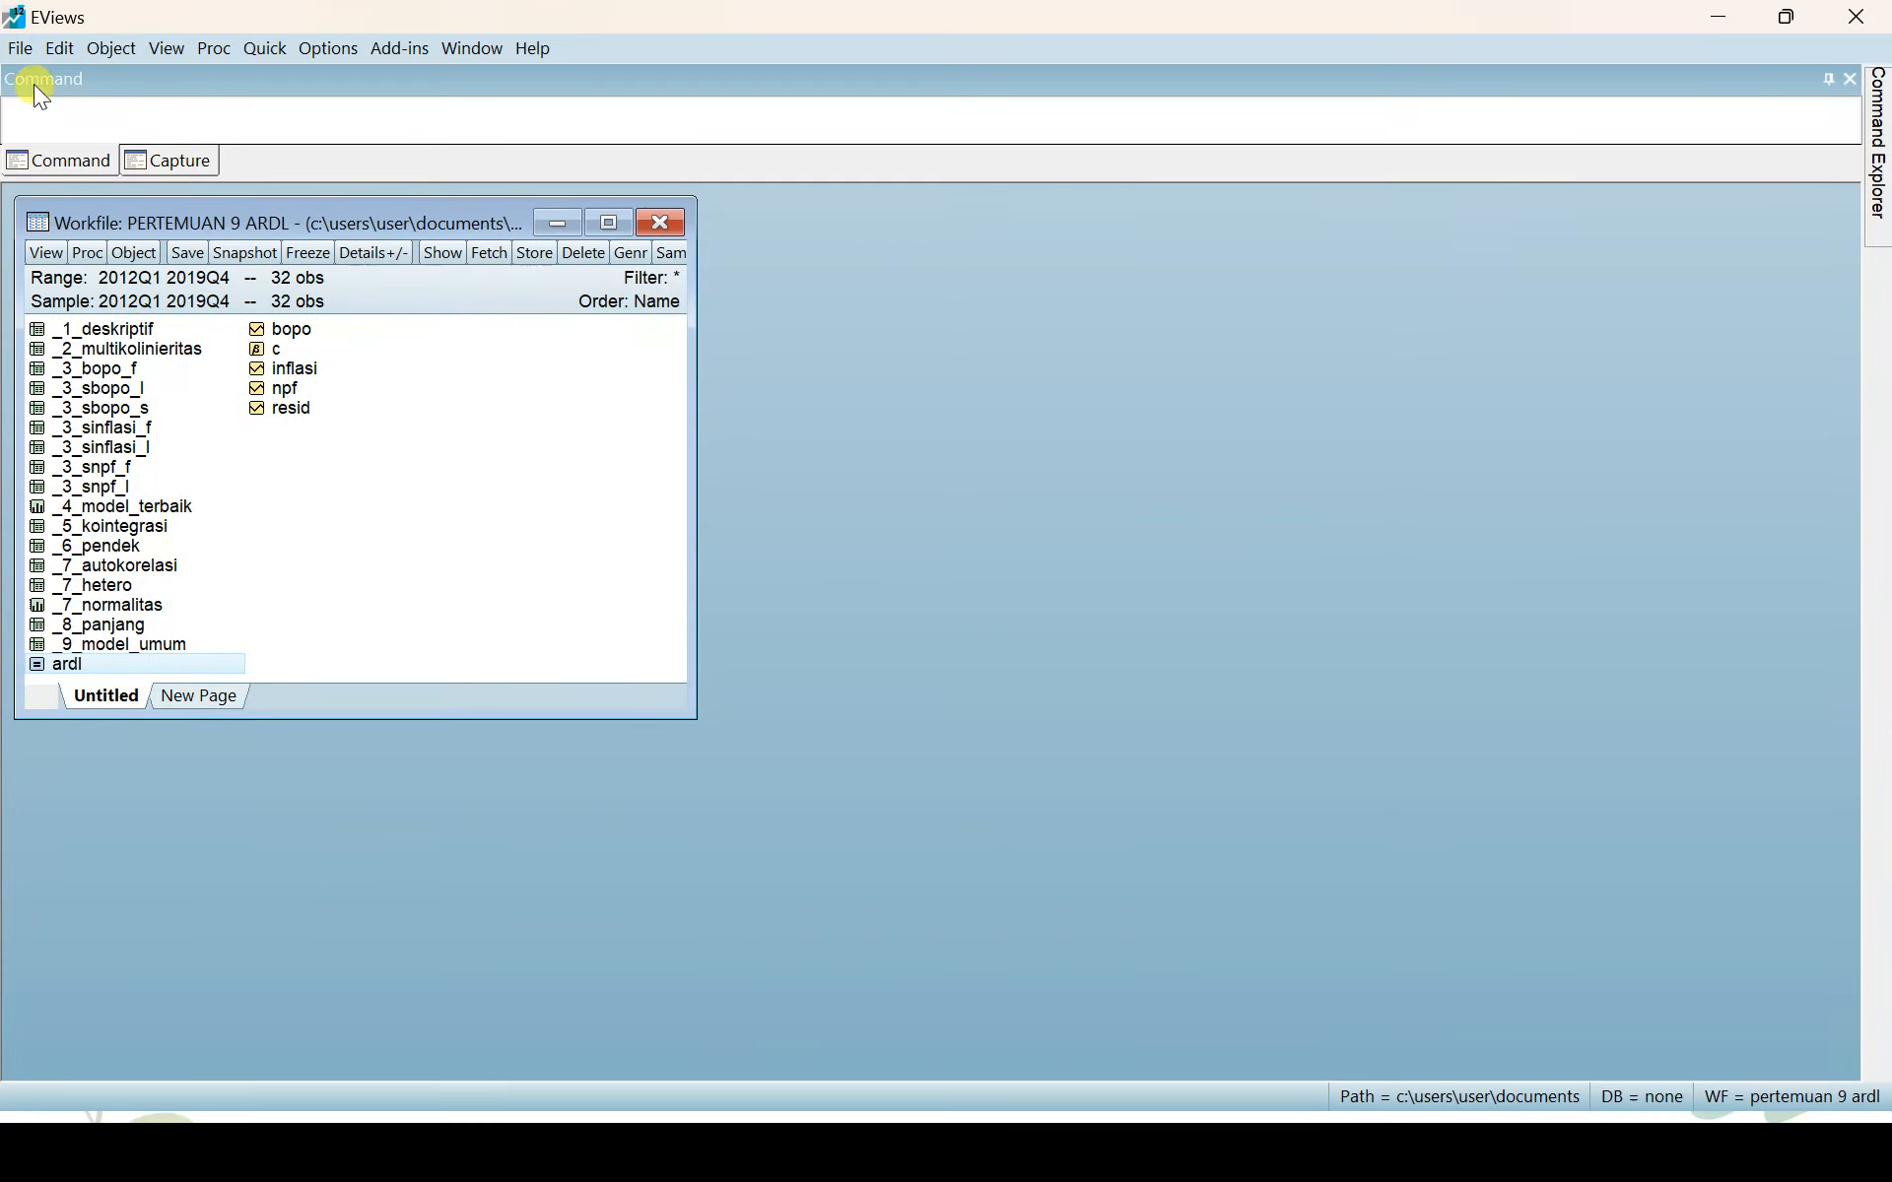
Step: Save the changes to the existing PERTEMUAN 9 ARDL workfile with single precision series storage
click(26, 54)
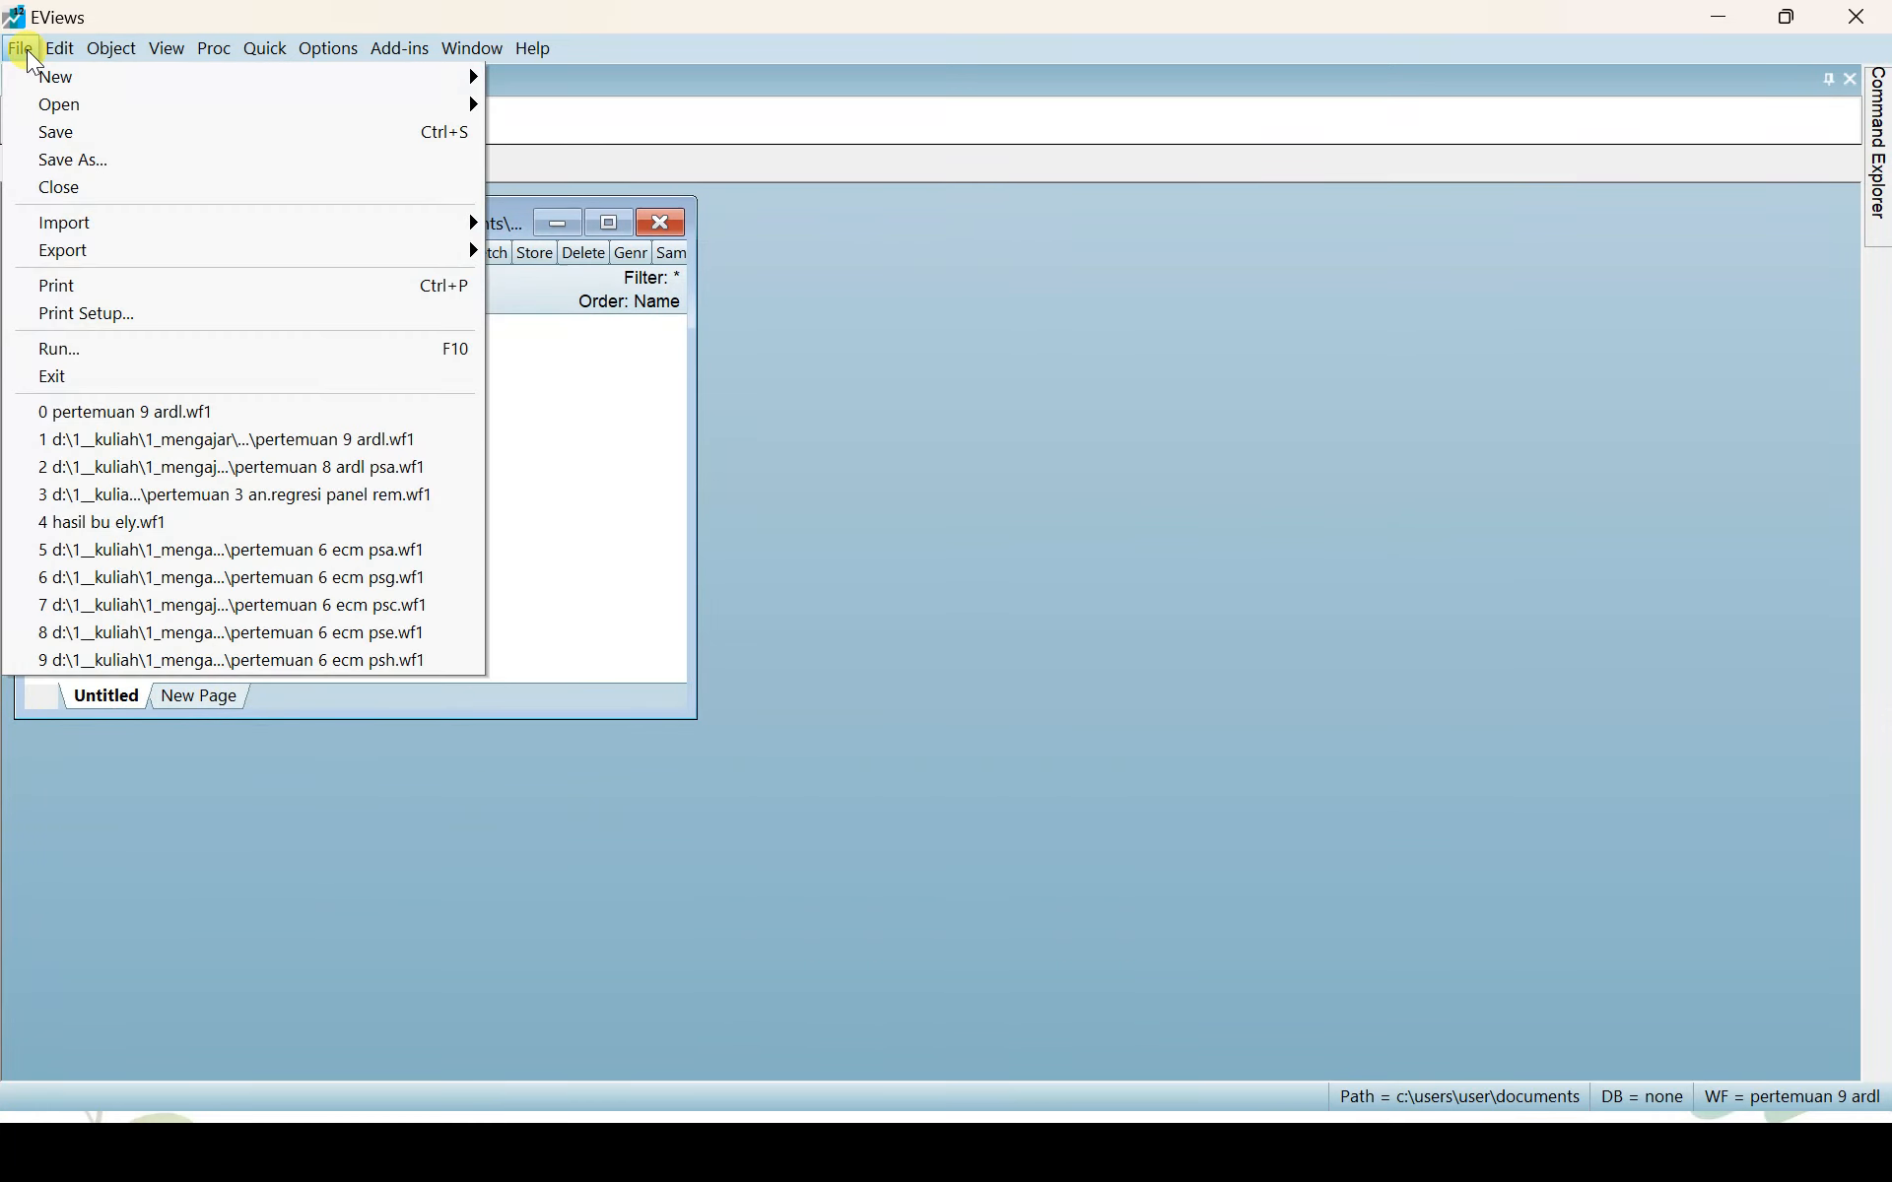
click(87, 131)
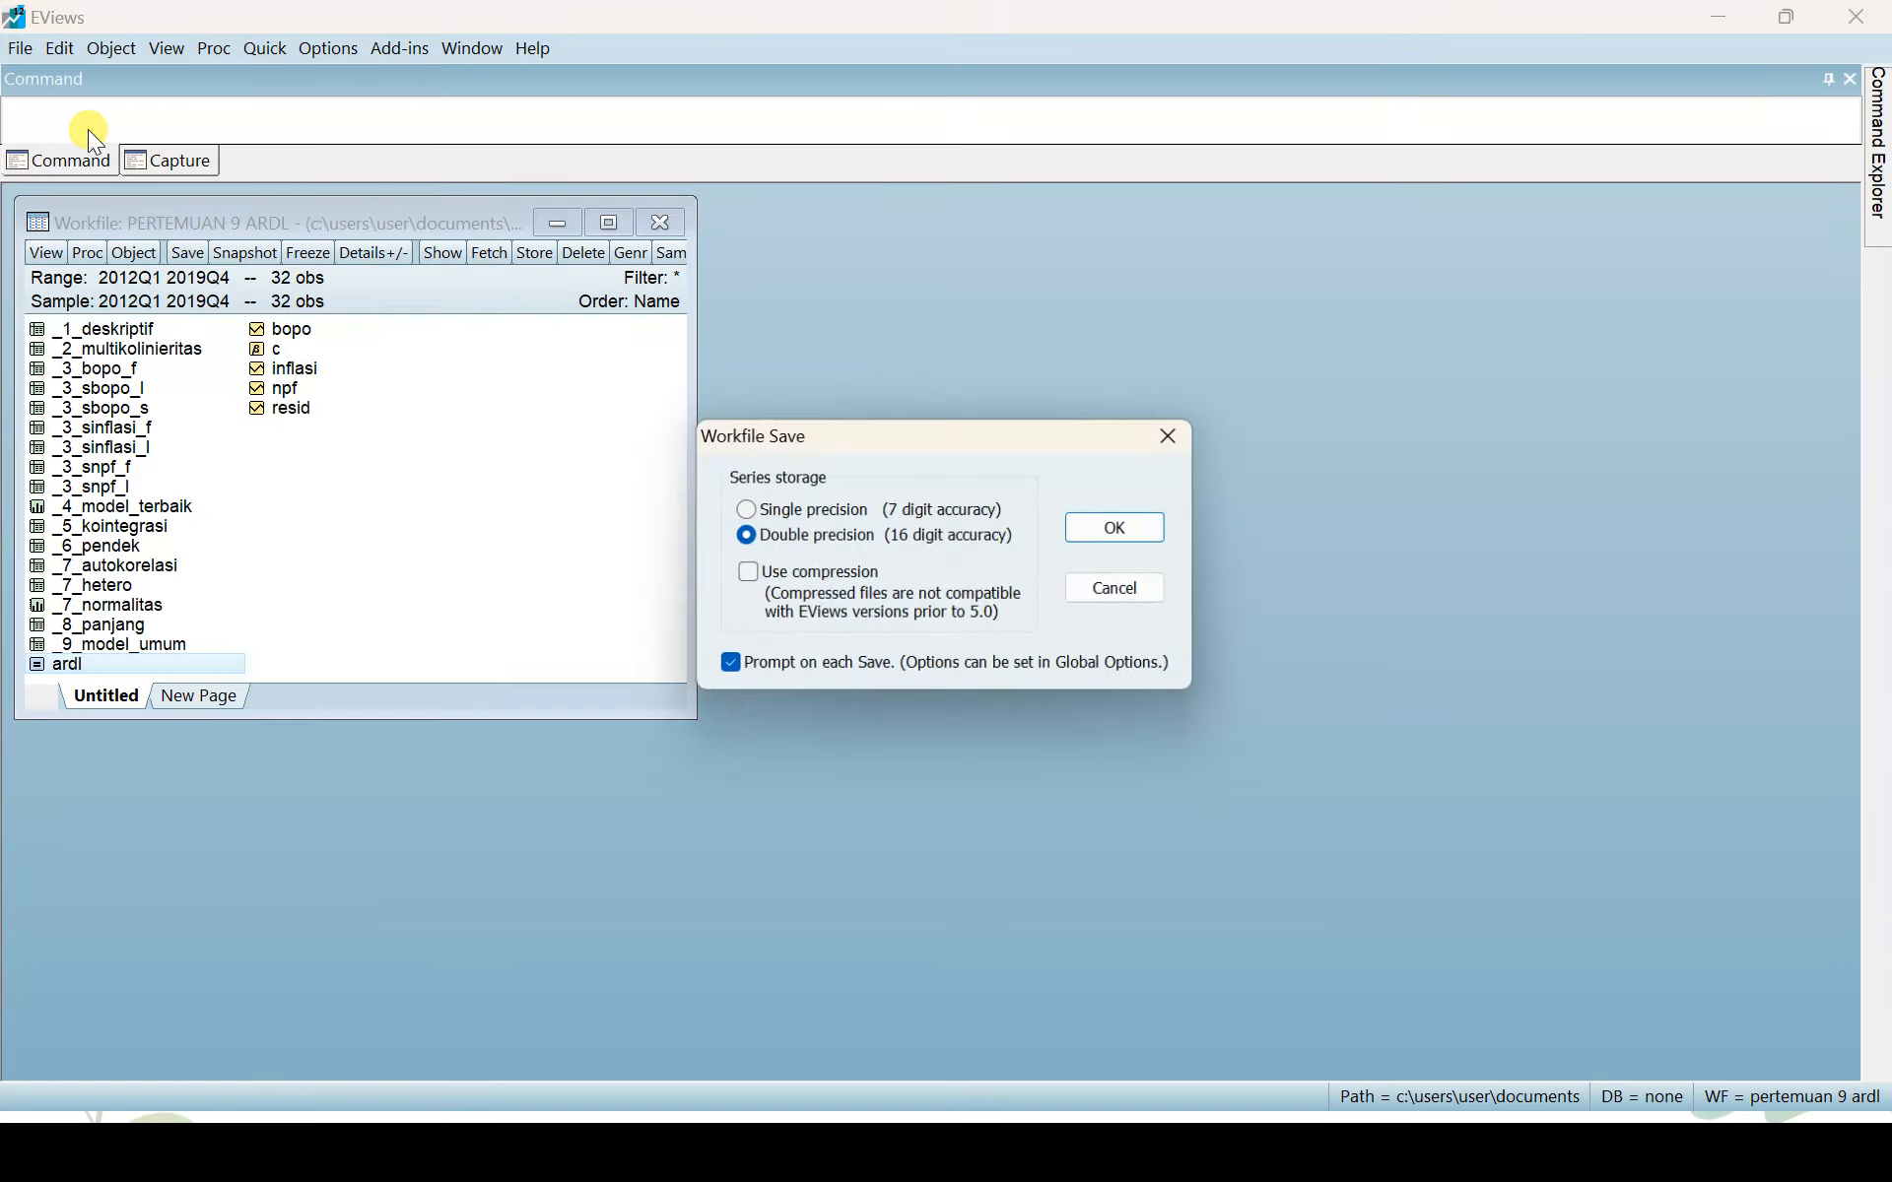
click(790, 510)
click(1139, 532)
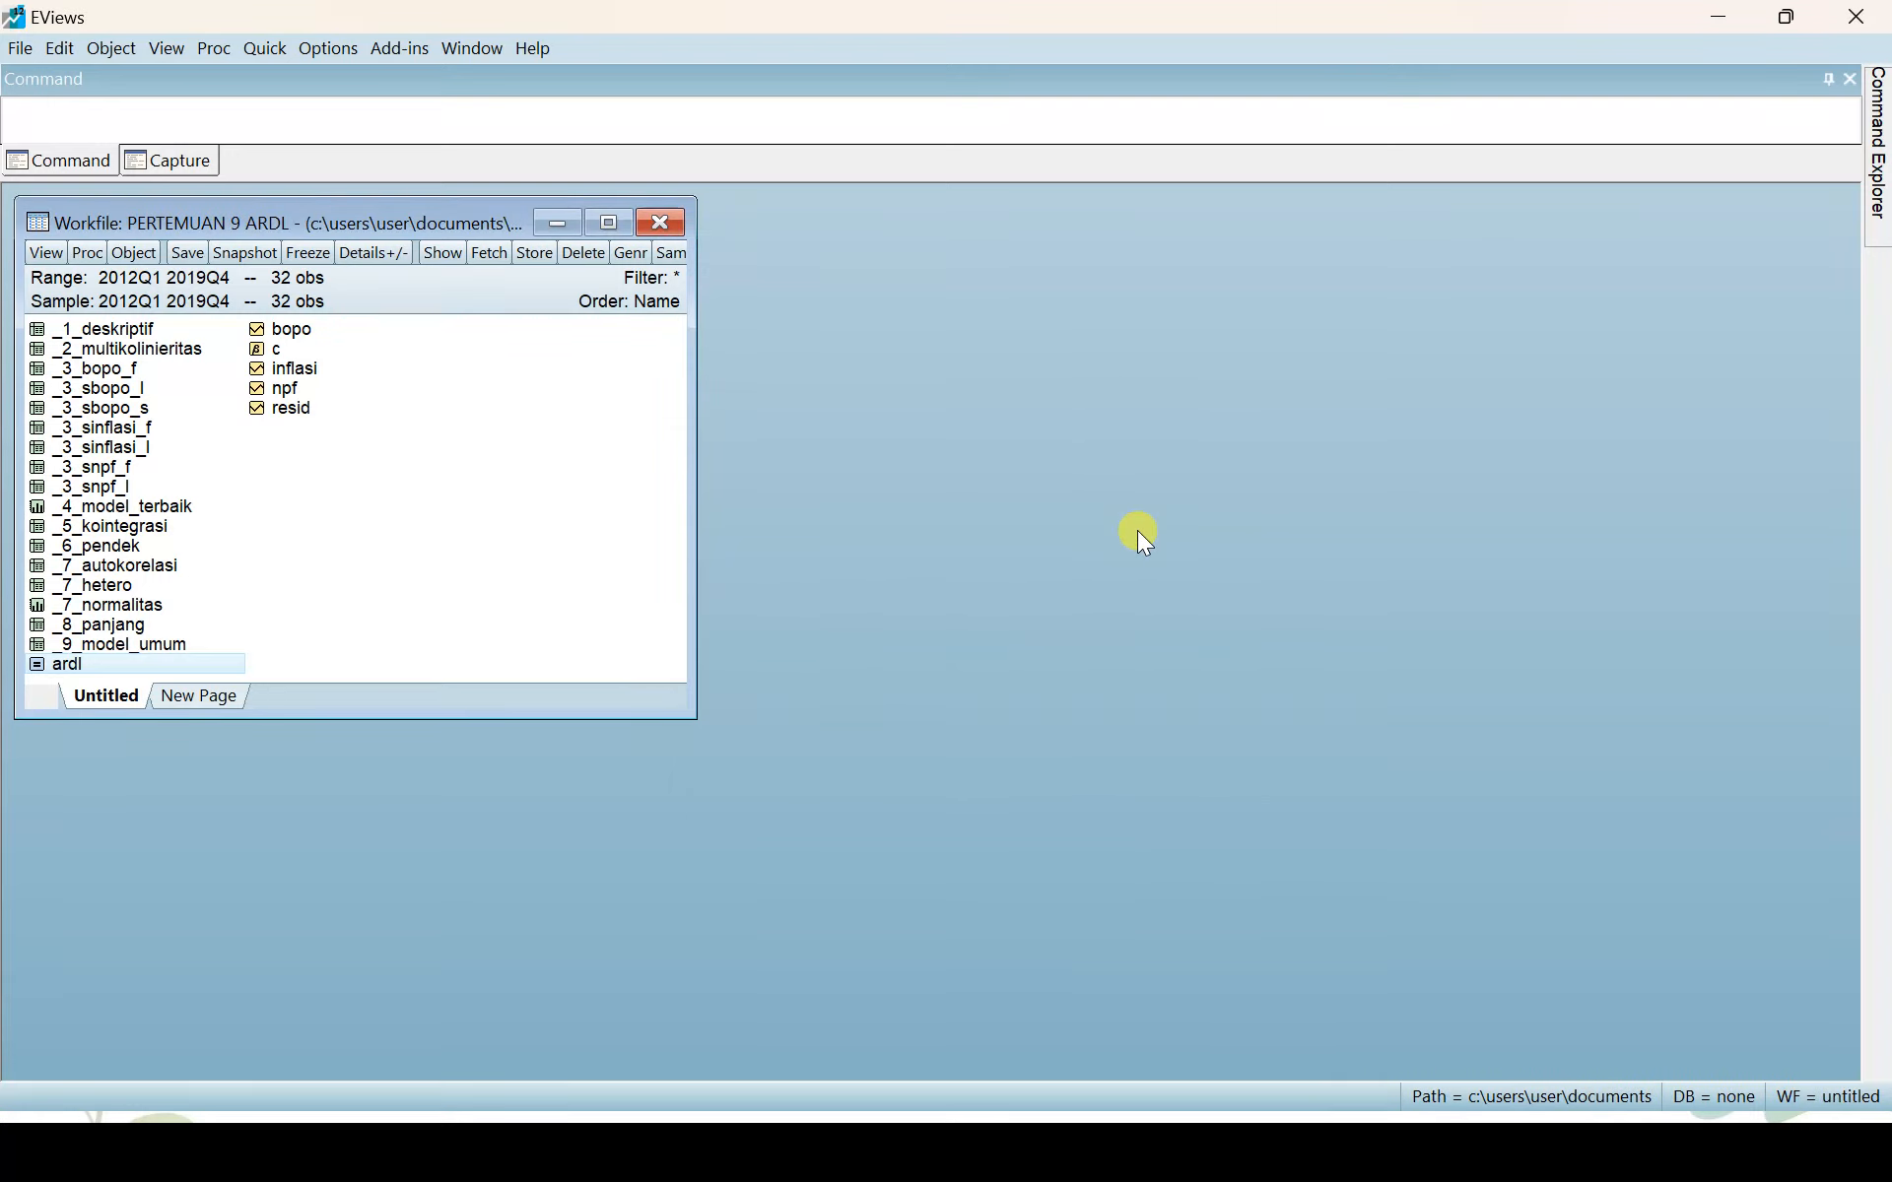
Step: Switch to the PowerPoint presentation and advance to the Model jangka pendek slide
key(alt+Tab)
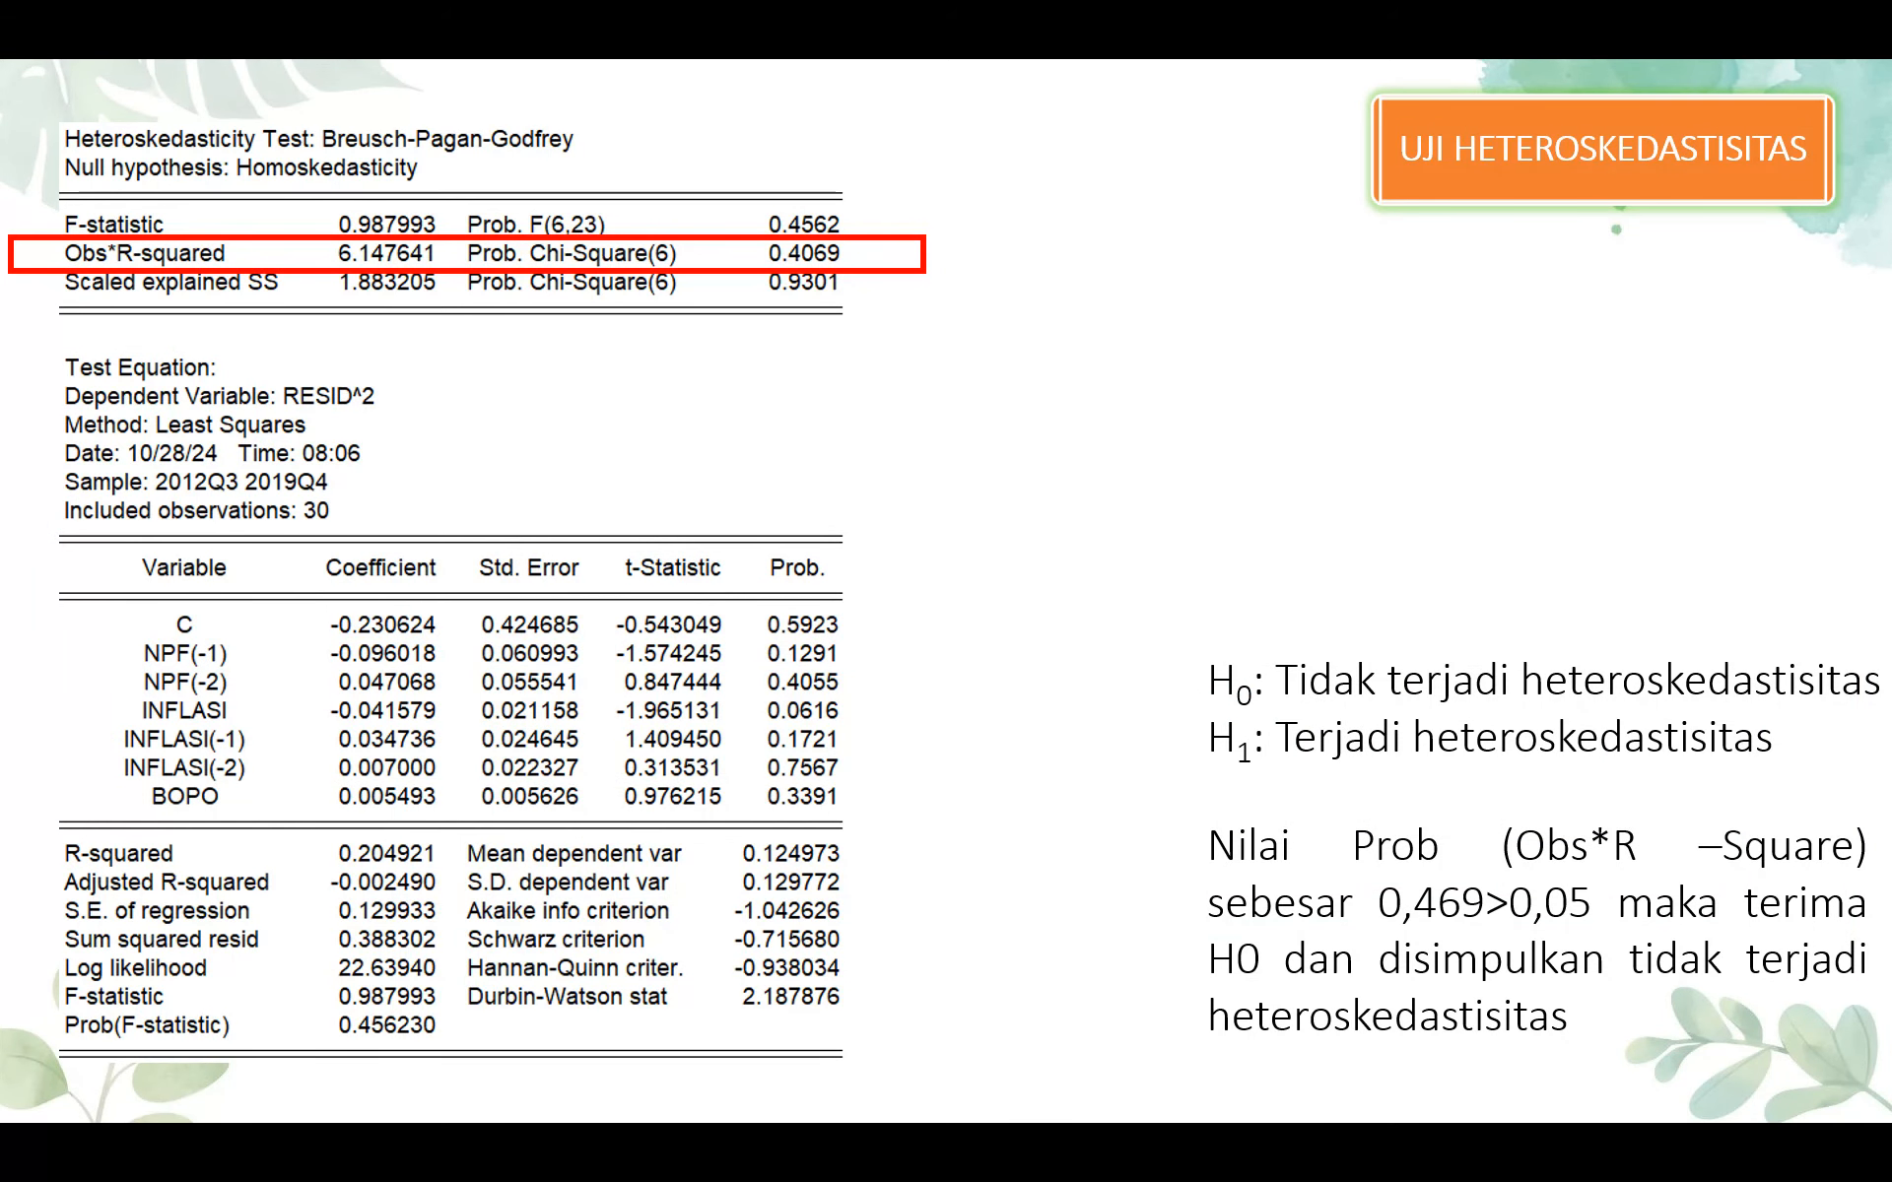
key(Right)
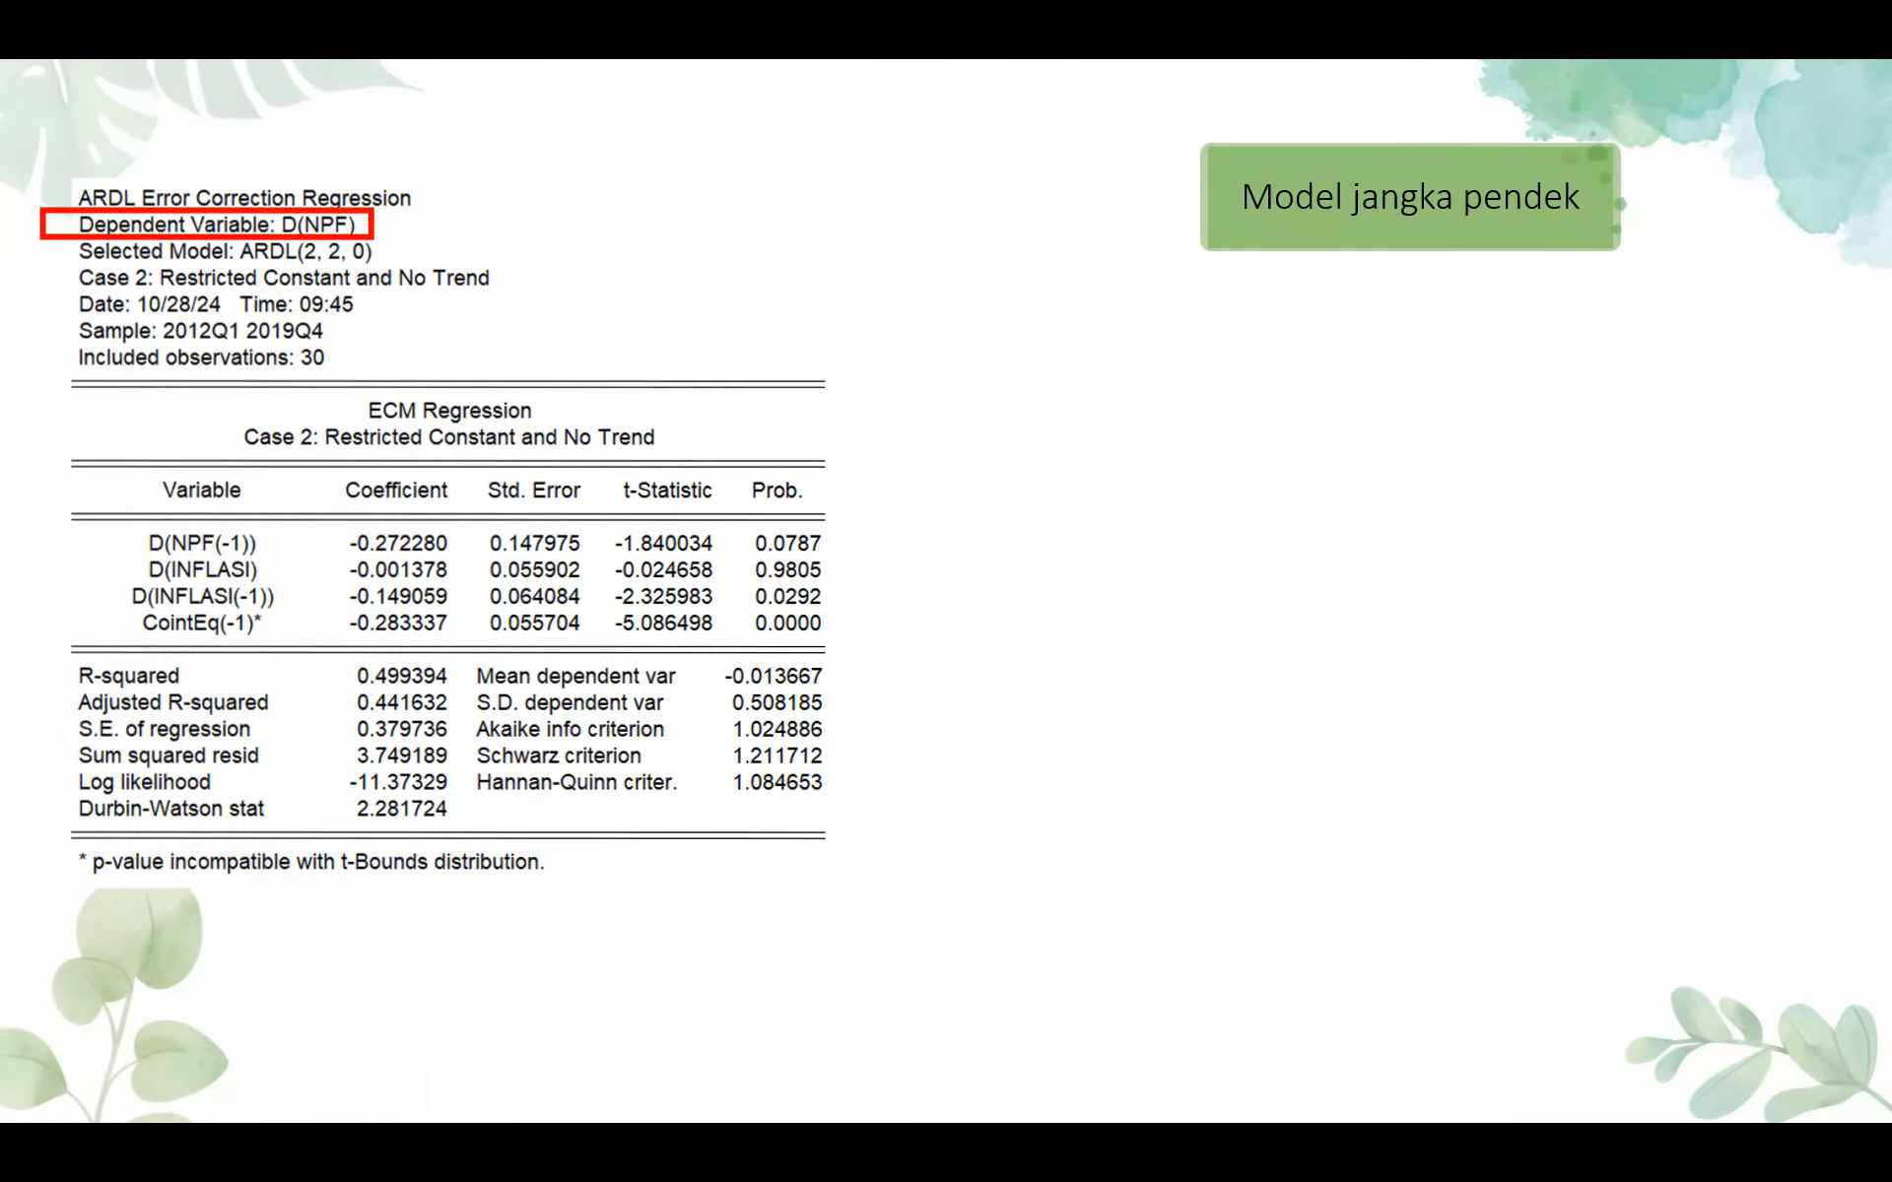